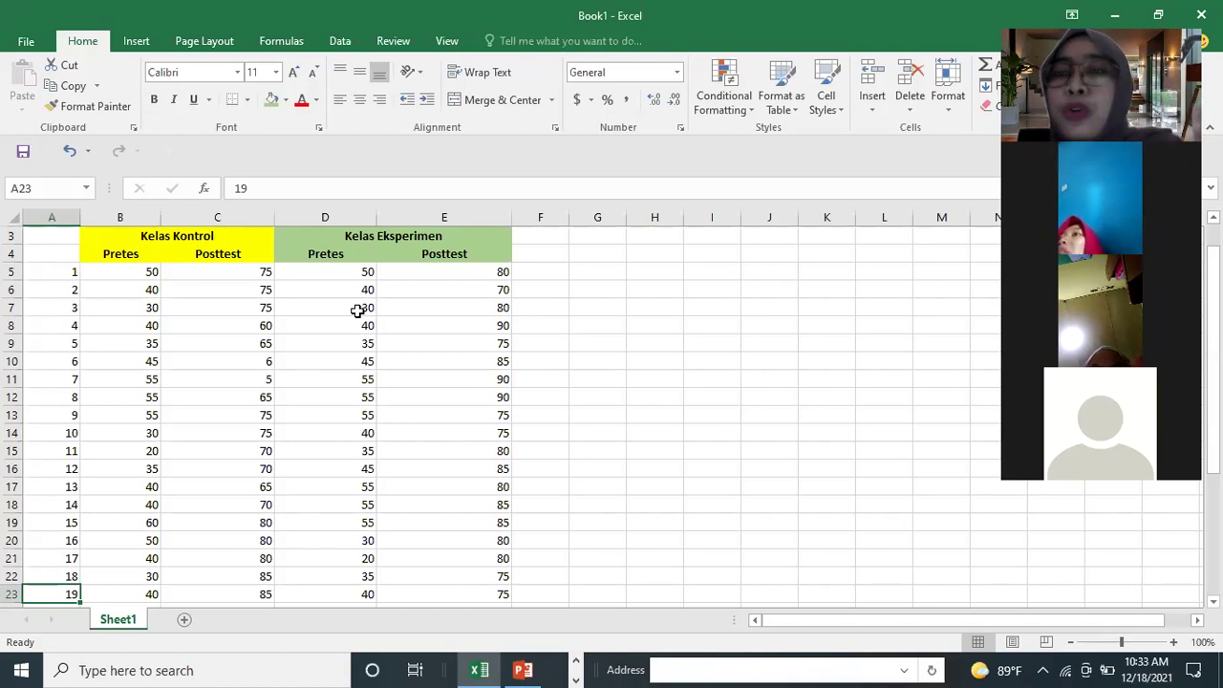
# - Append (A) to the Kelas Kontrol heading and (B) to the Kelas Eksperimen heading
pyautogui.doubleClick(224, 239)
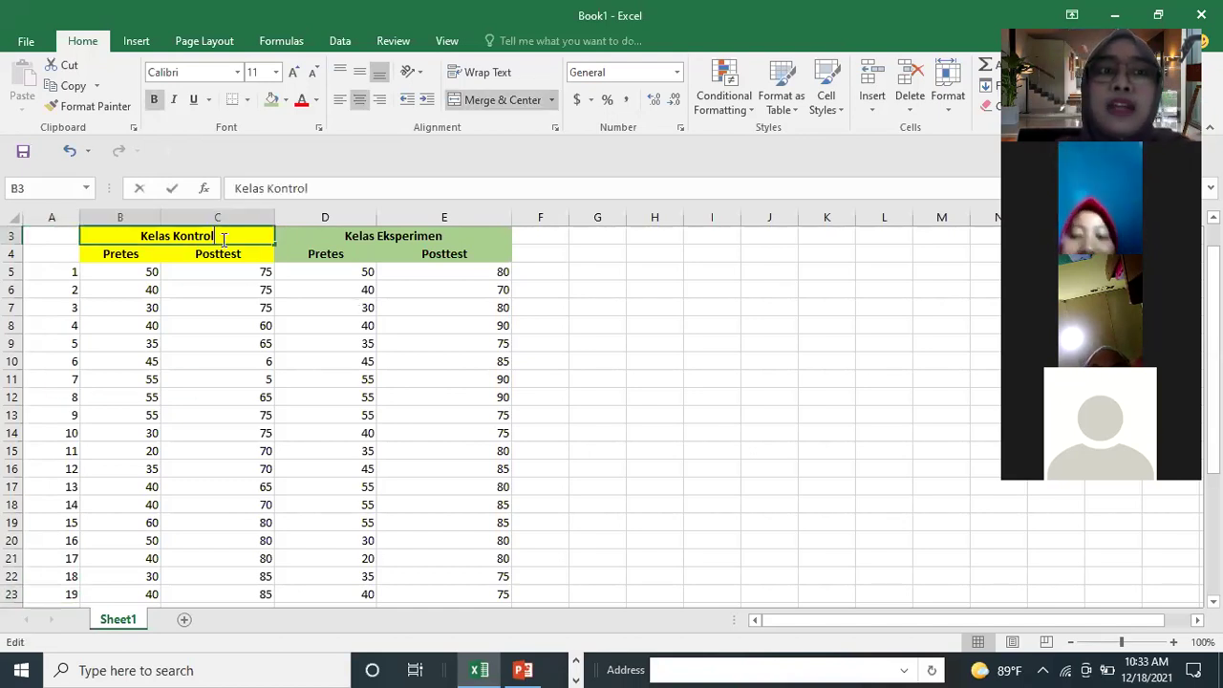
pyautogui.write('(a')
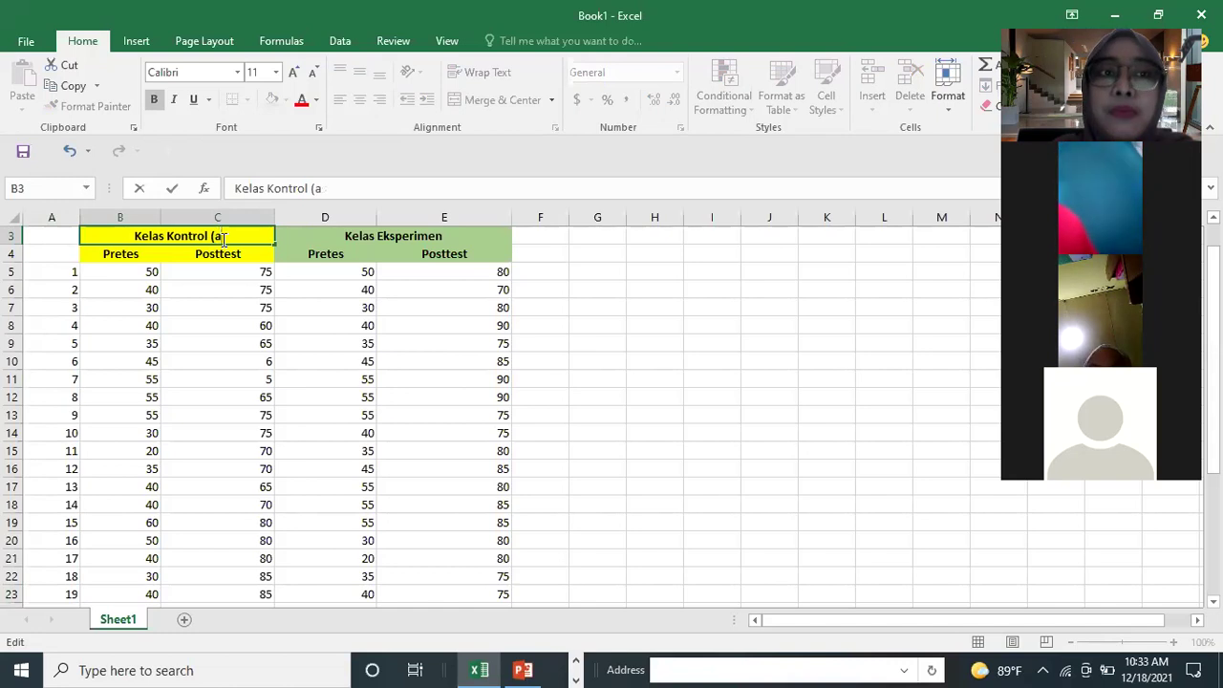
pyautogui.write(')')
pyautogui.press('BackSpace')
pyautogui.press('BackSpace')
pyautogui.write('A)')
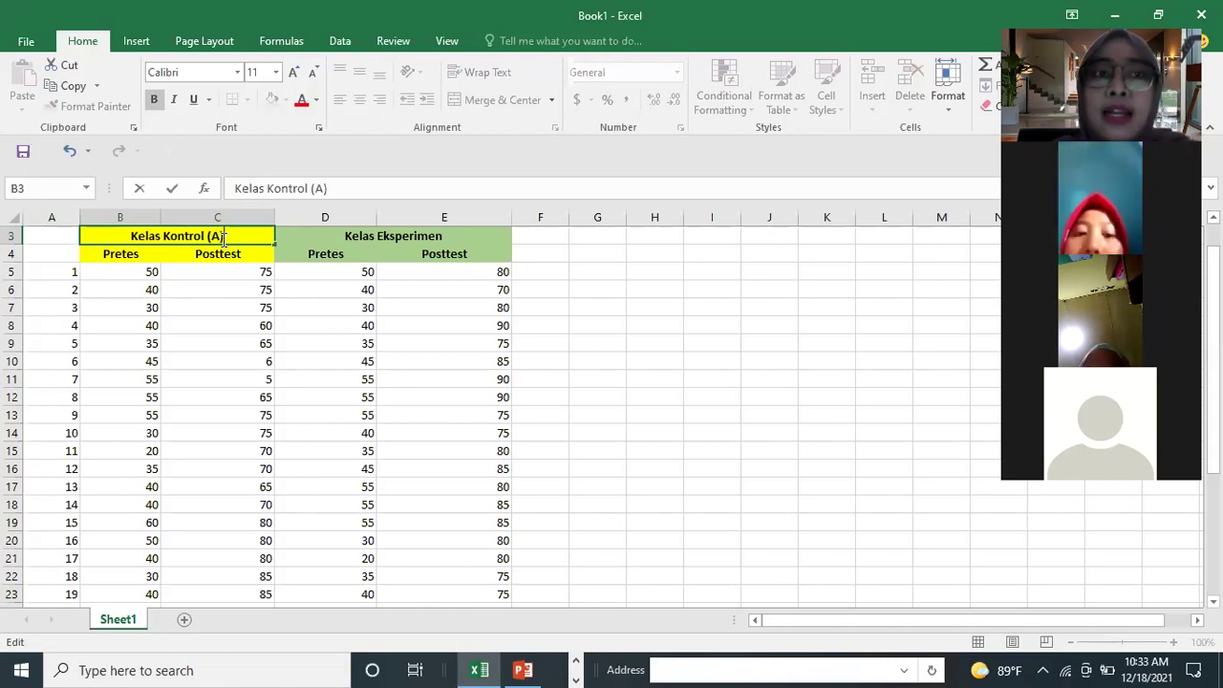
pyautogui.doubleClick(491, 236)
pyautogui.write('(B)')
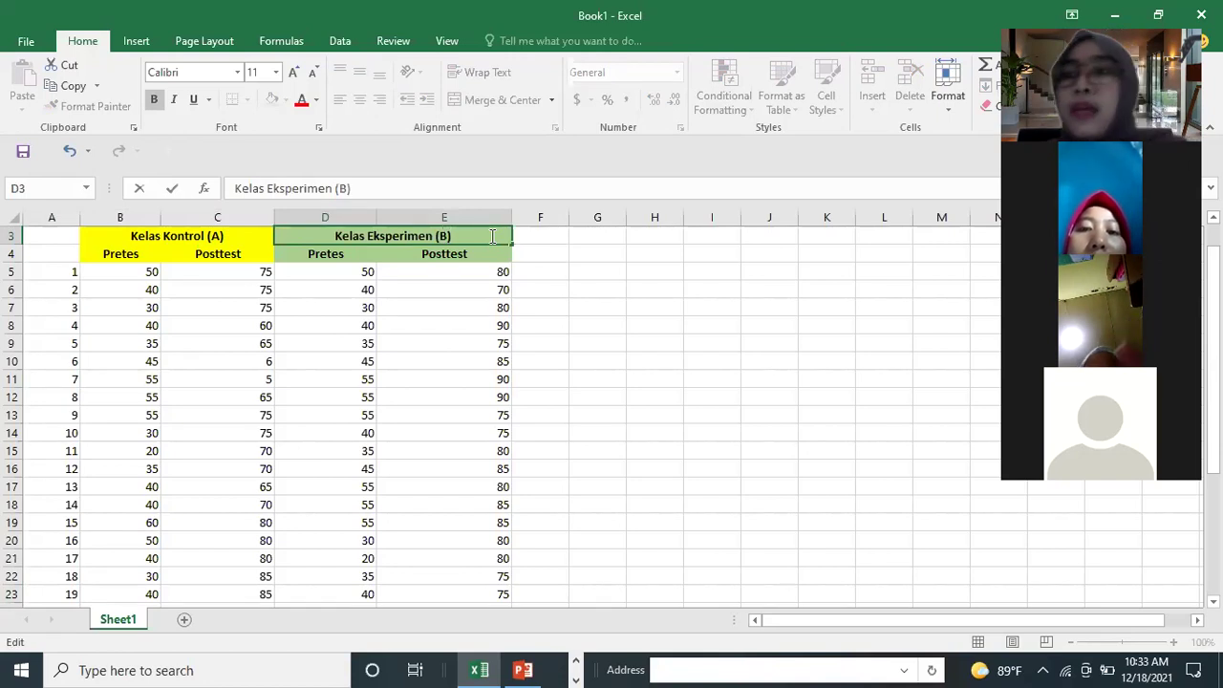
pyautogui.click(325, 254)
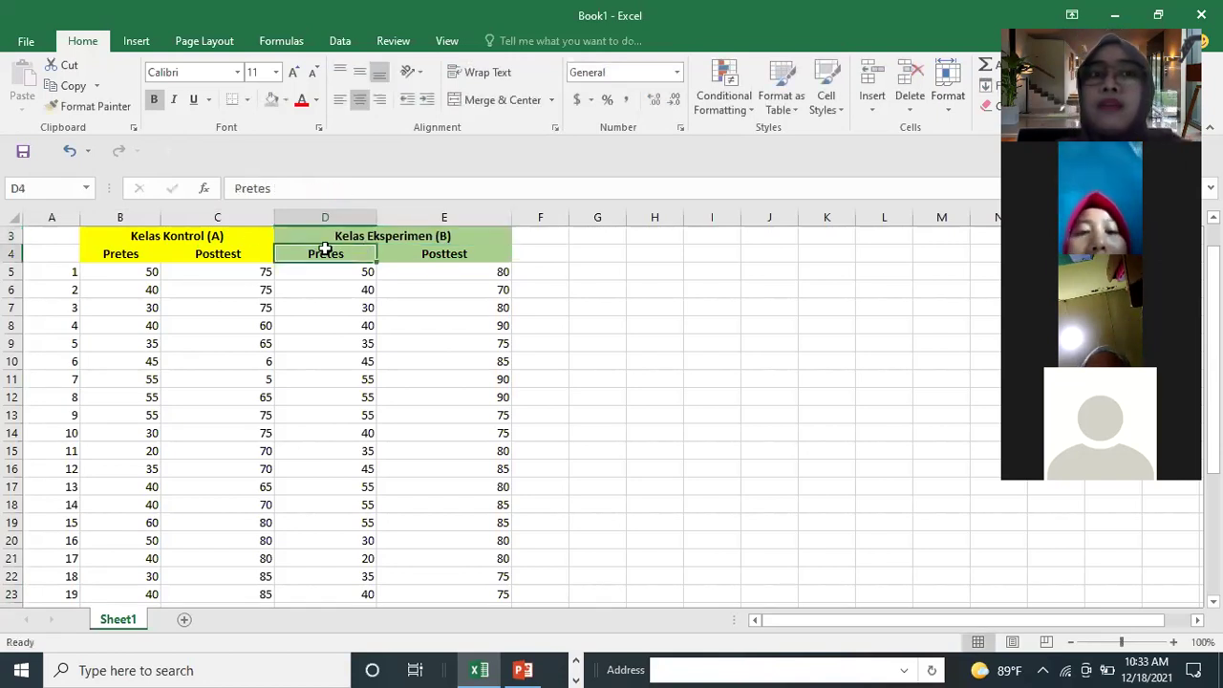
pyautogui.click(251, 236)
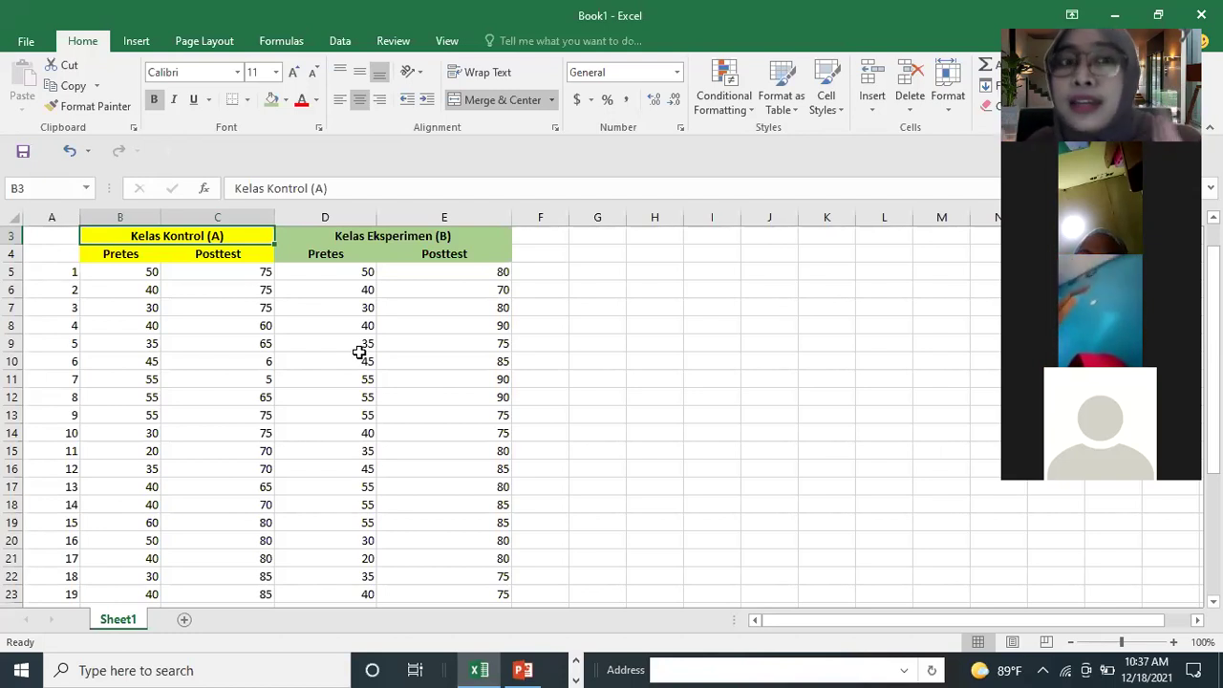
# - Correct the control class posttest scores of students 6 and 7 to 65 and 75
pyautogui.click(258, 375)
pyautogui.press('Up')
pyautogui.write('65')
pyautogui.press('Return')
pyautogui.write('75')
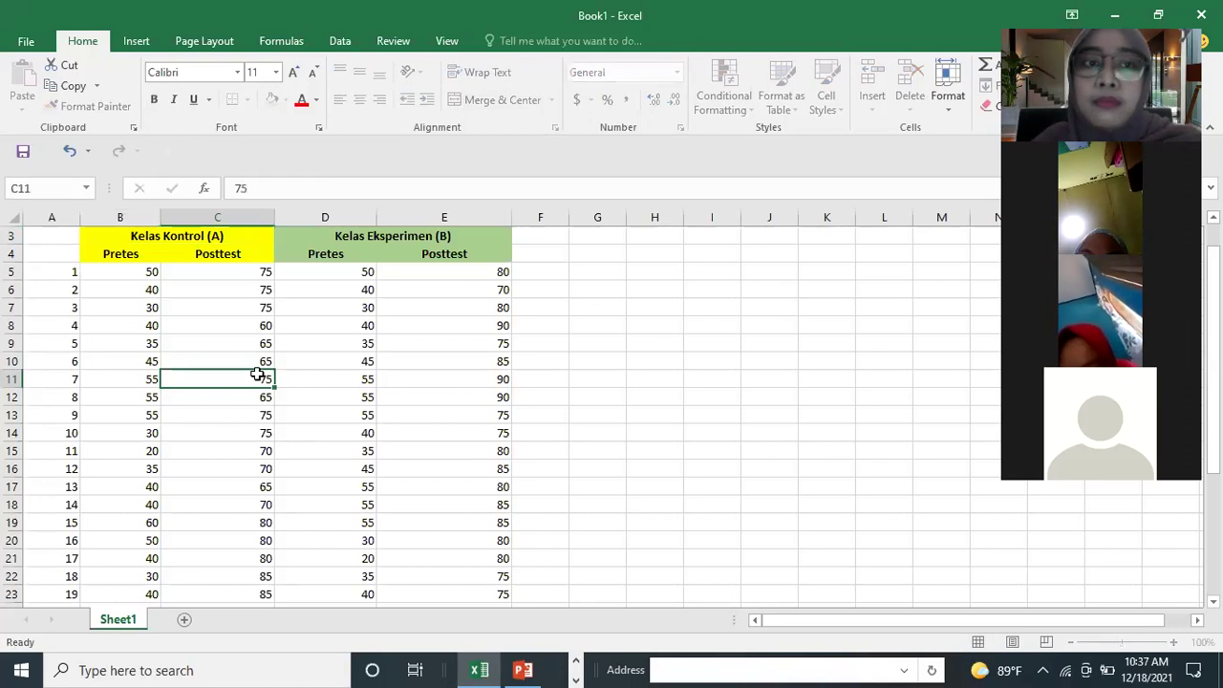
pyautogui.press('Return')
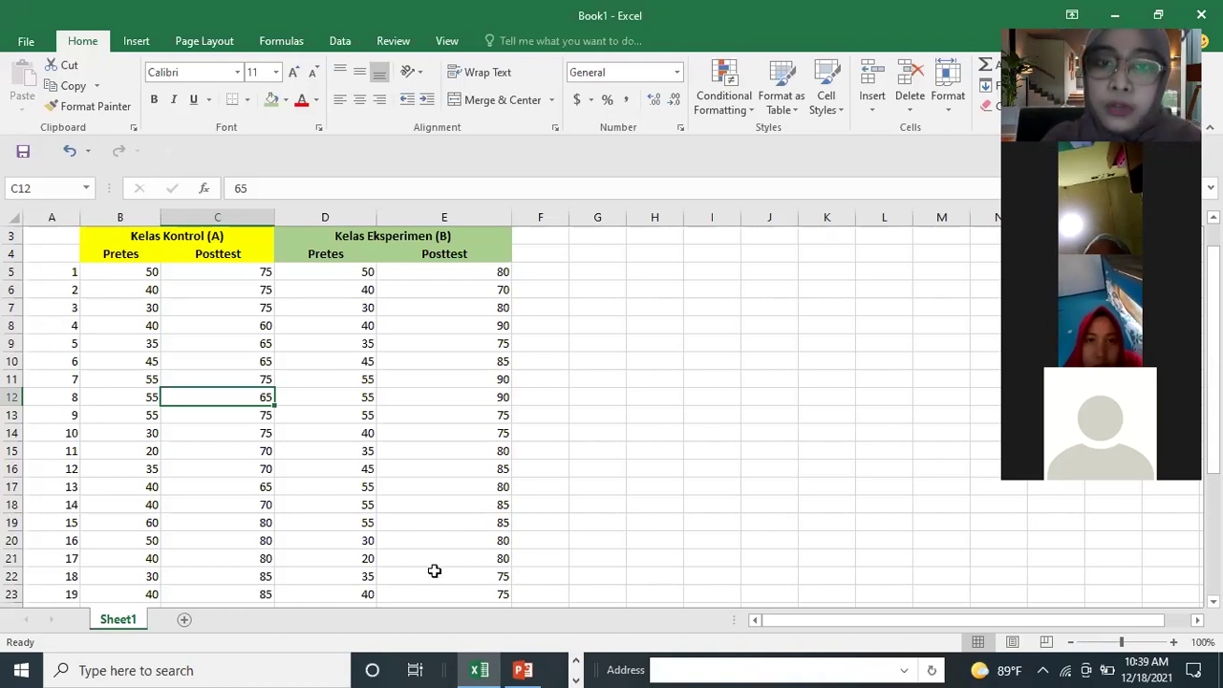
# - Search Windows for SPSS and launch IBM SPSS Statistics 26
pyautogui.click(216, 670)
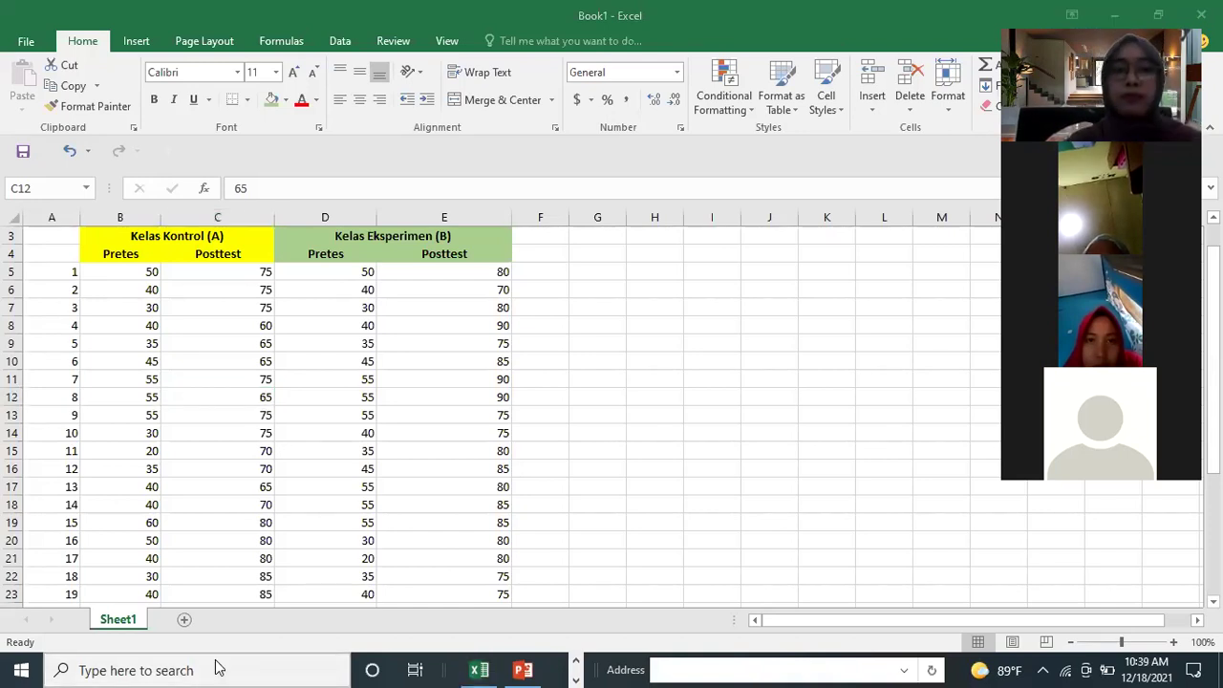
pyautogui.write('s')
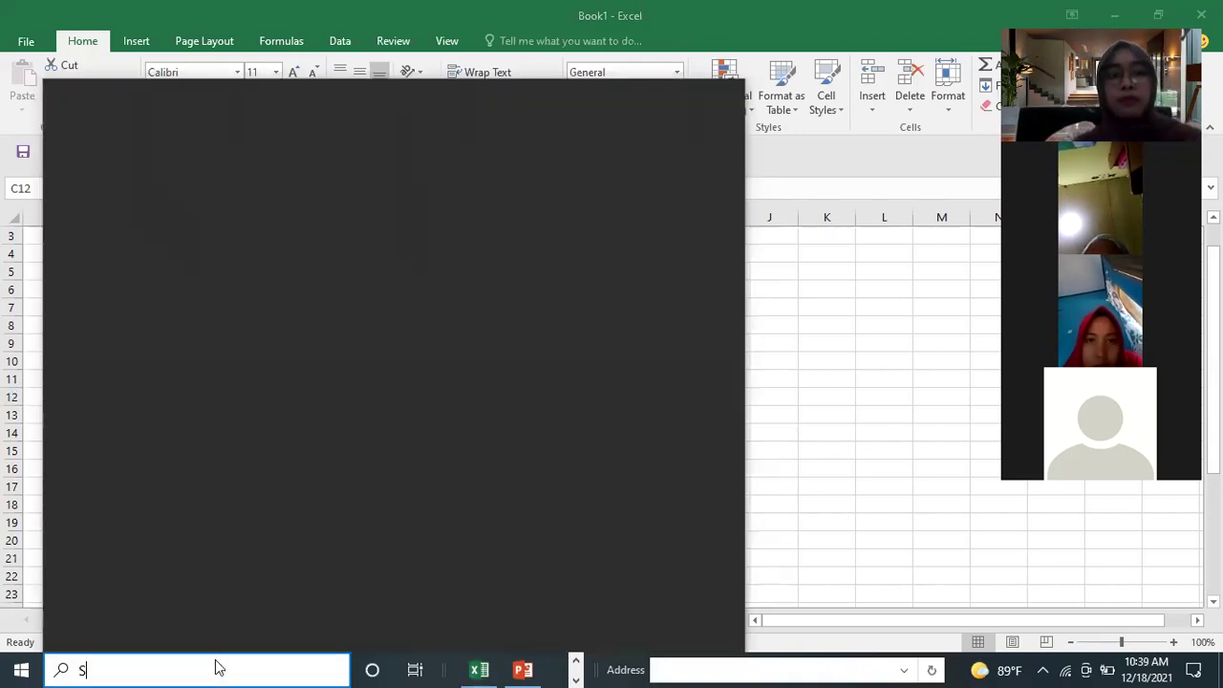
pyautogui.write('SS')
pyautogui.press('Home')
pyautogui.write('S')
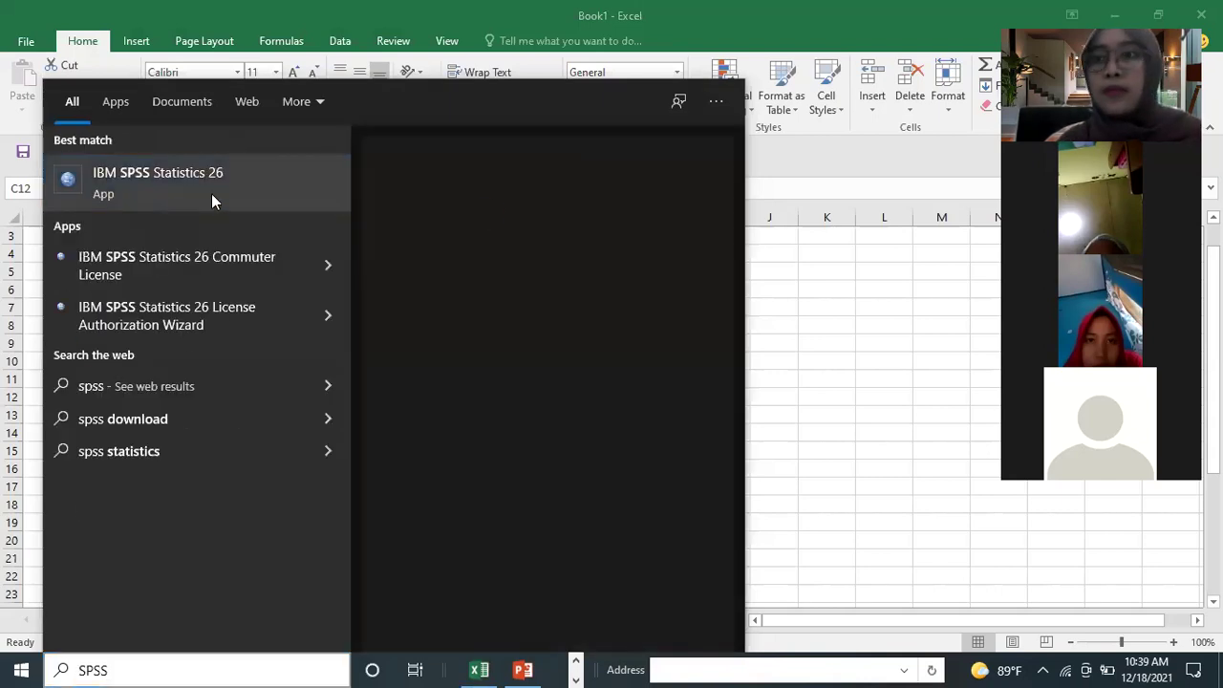
pyautogui.click(211, 193)
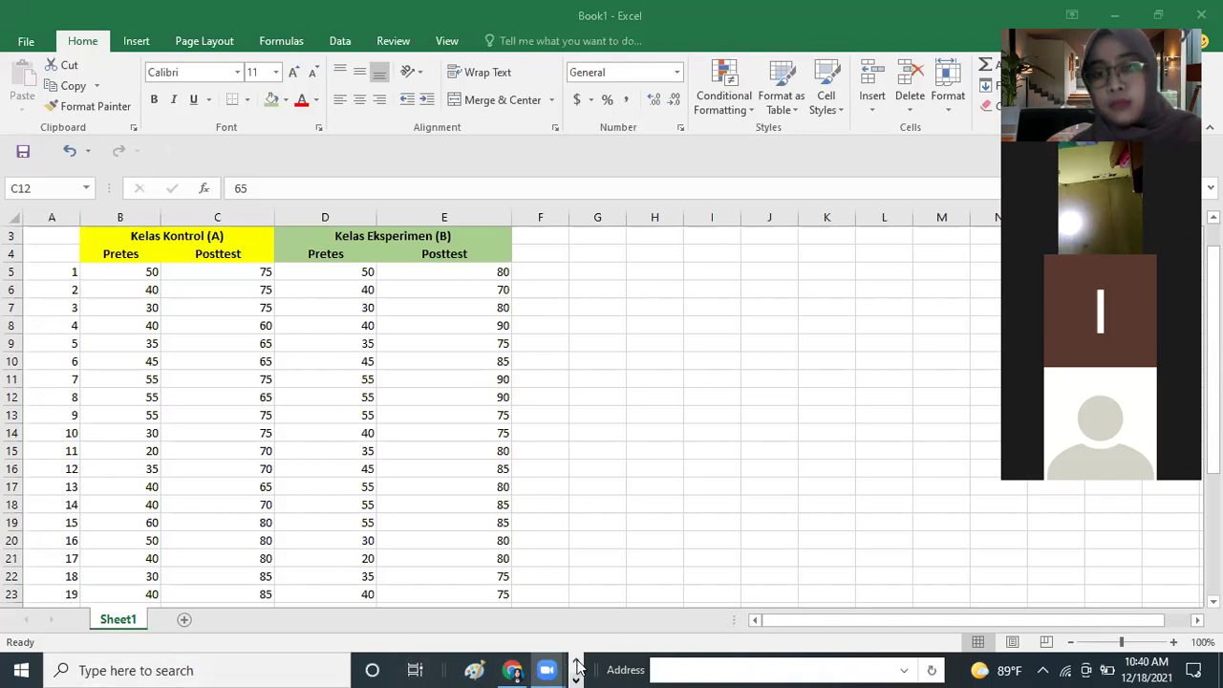
pyautogui.click(255, 669)
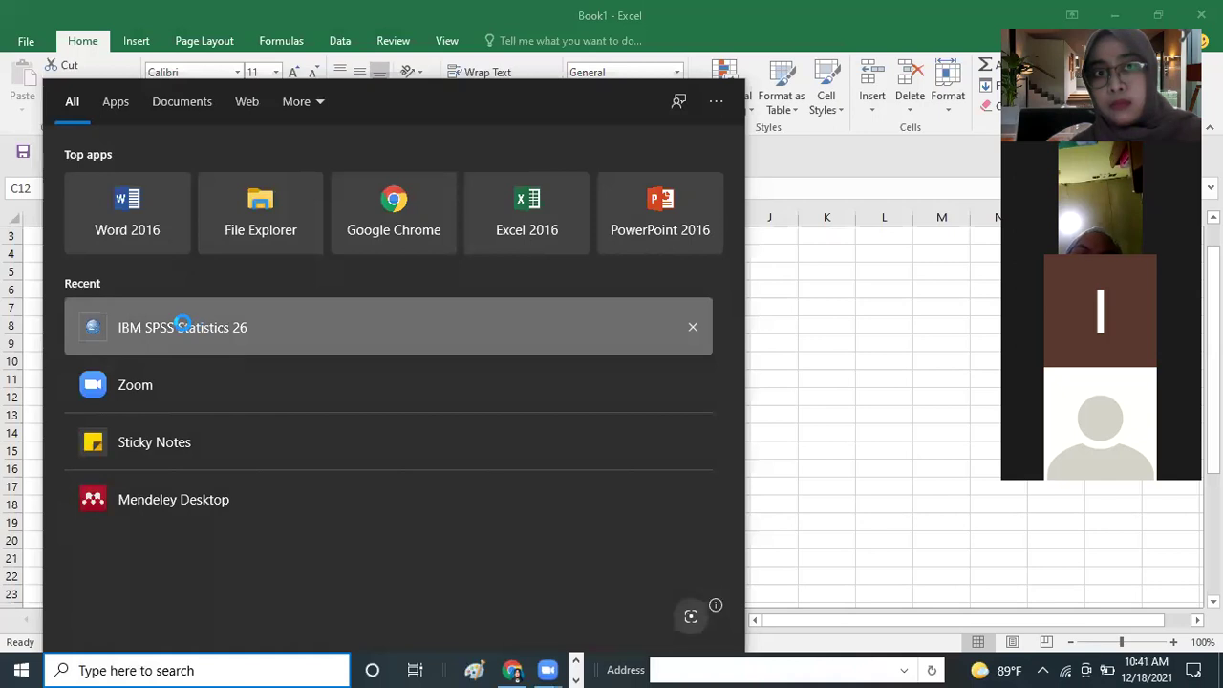
pyautogui.click(183, 325)
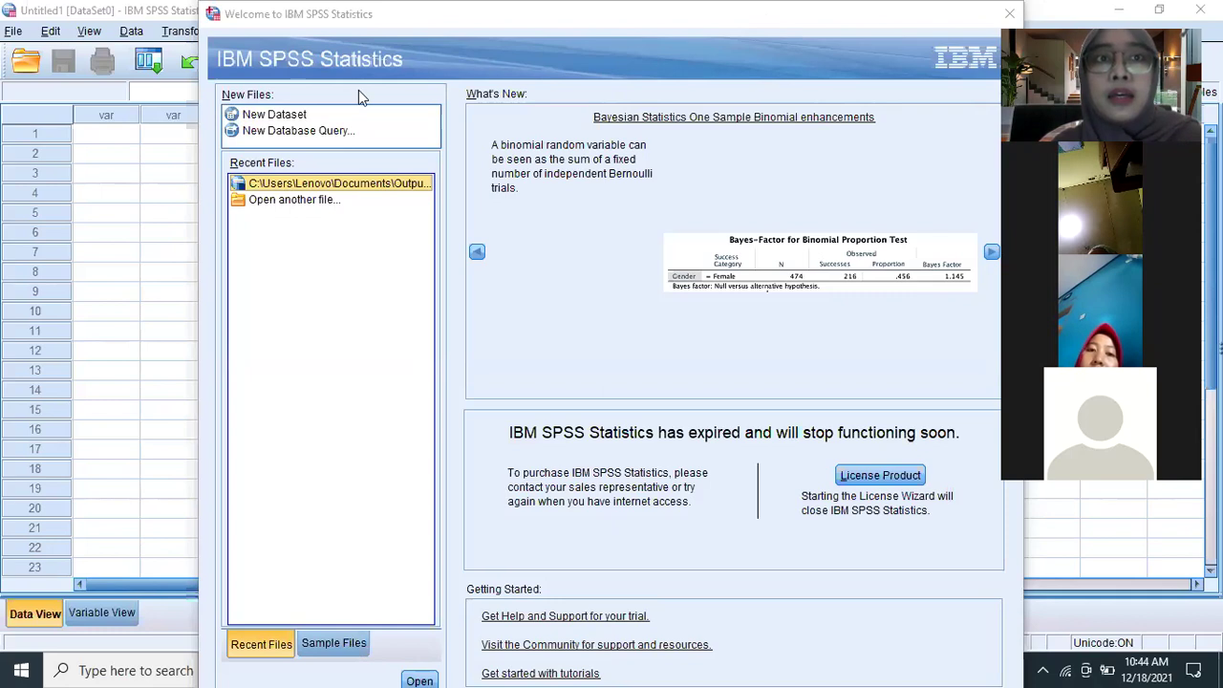
# - Create a new dataset from the SPSS welcome window
pyautogui.click(289, 115)
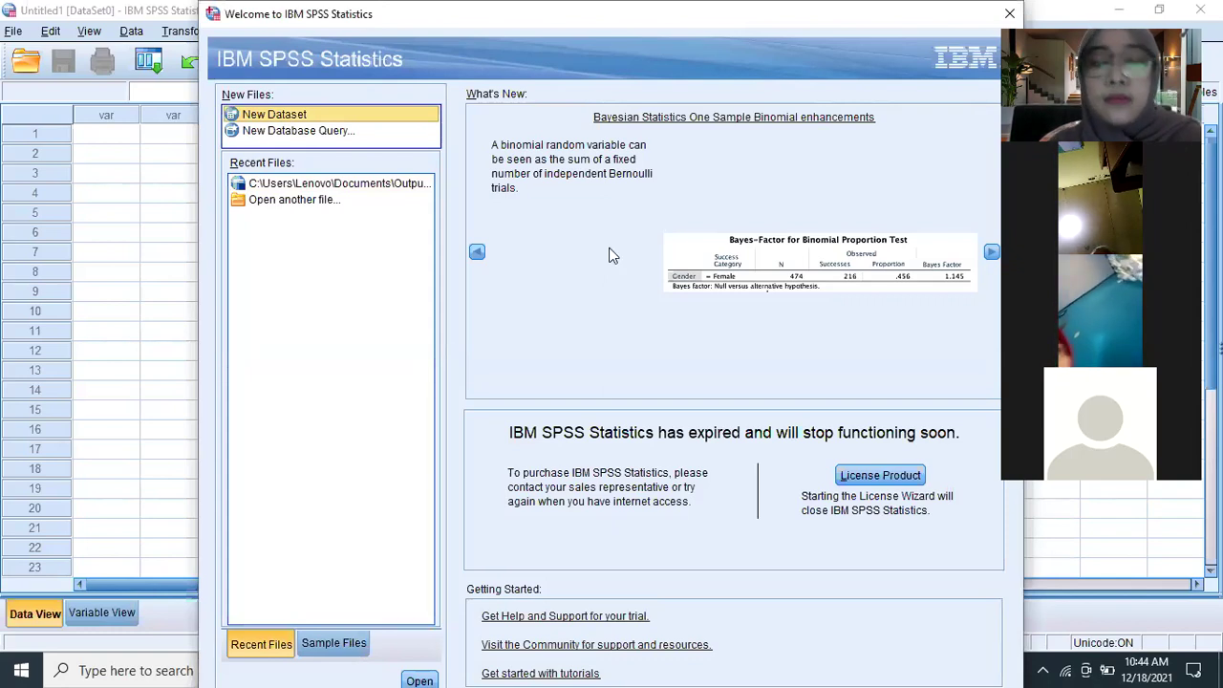
pyautogui.press('Escape')
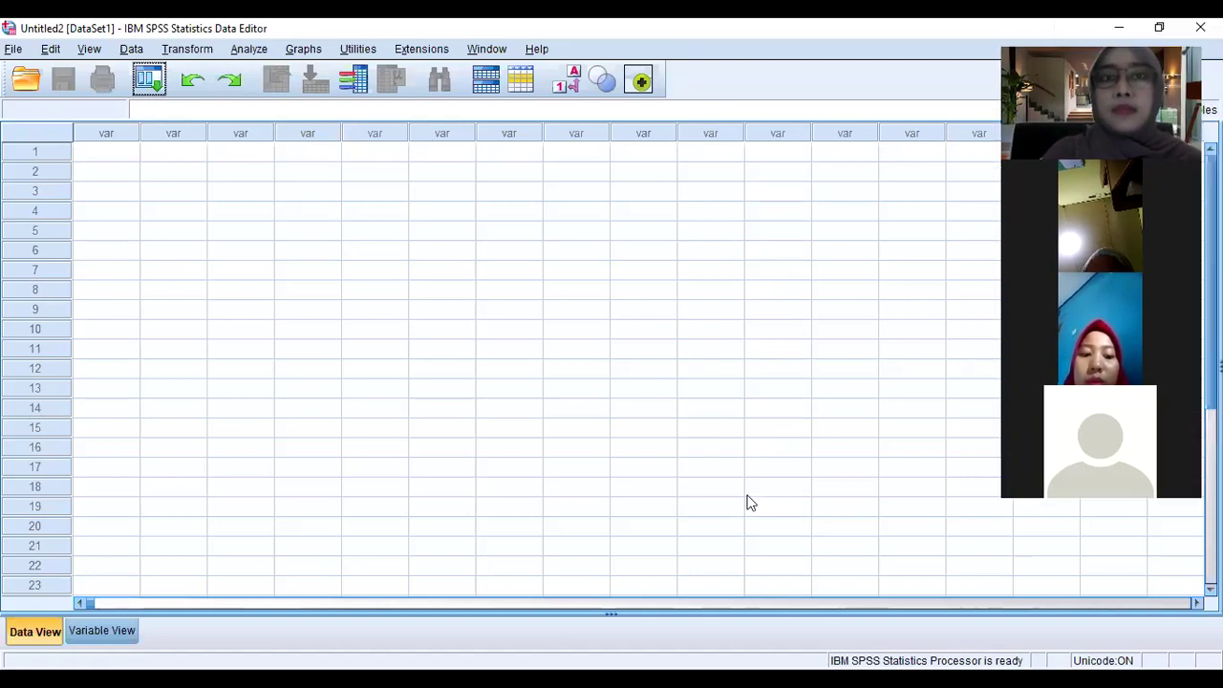
# - Switch to the Excel workbook and review the pretest and posttest scores of both classes
pyautogui.hotkey('alt', 'Tab')
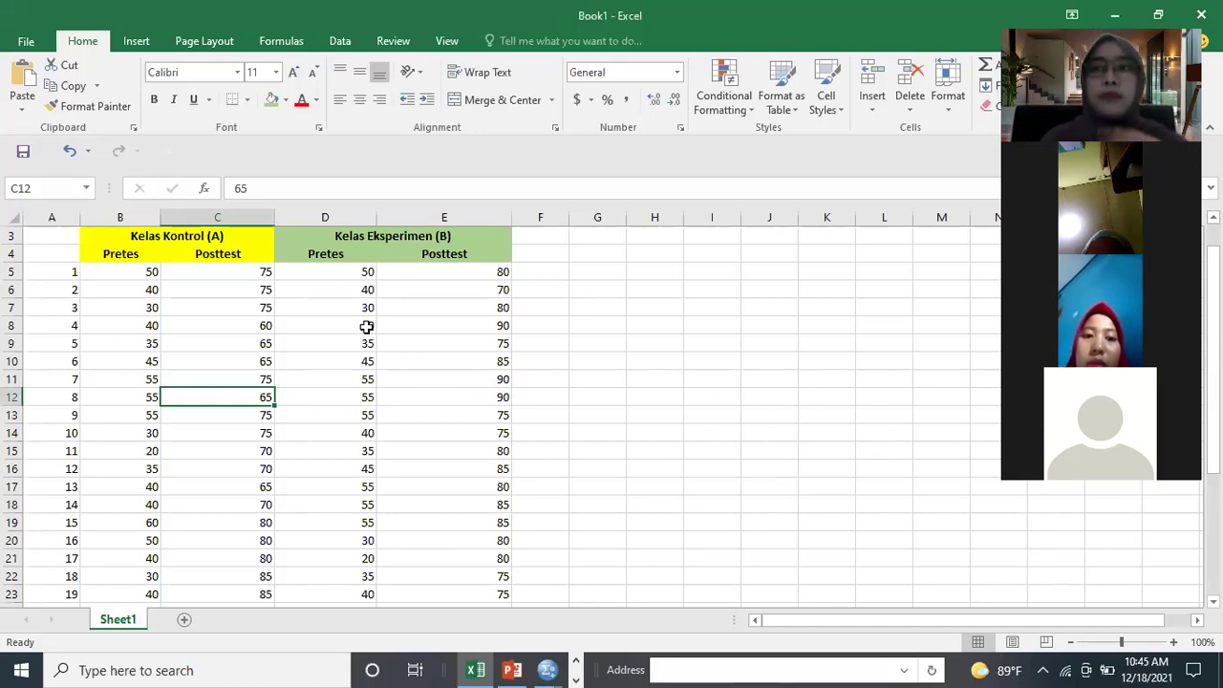
pyautogui.click(366, 326)
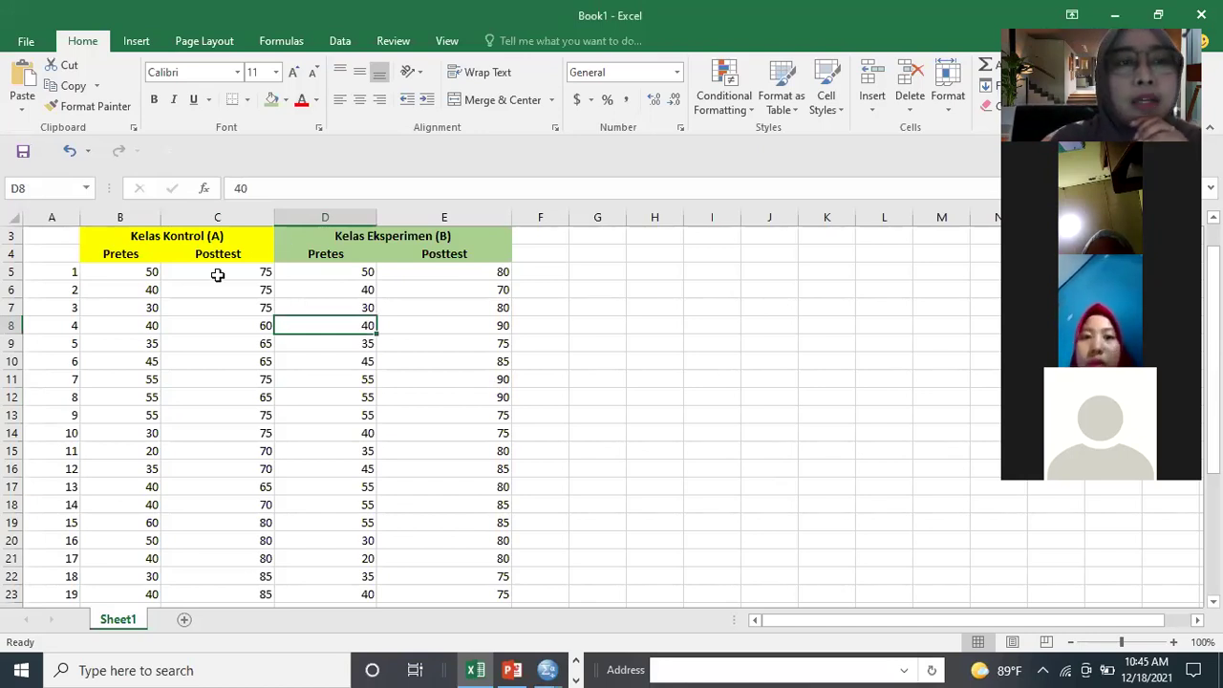
pyautogui.click(145, 286)
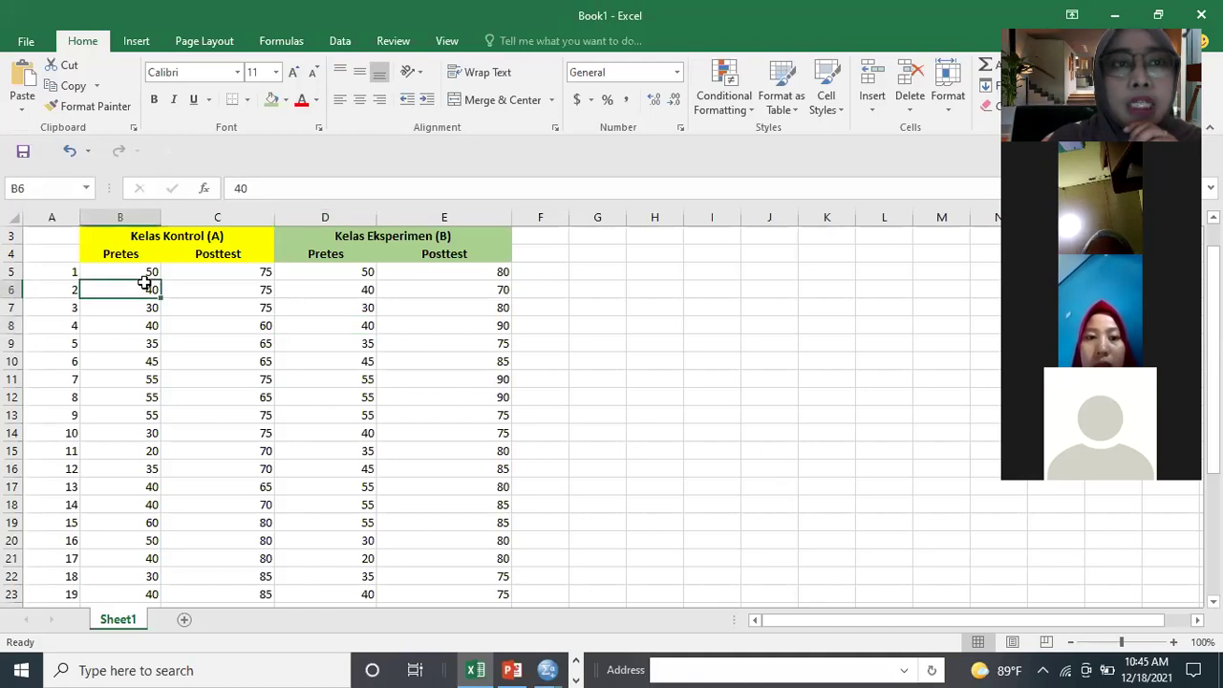
pyautogui.click(150, 274)
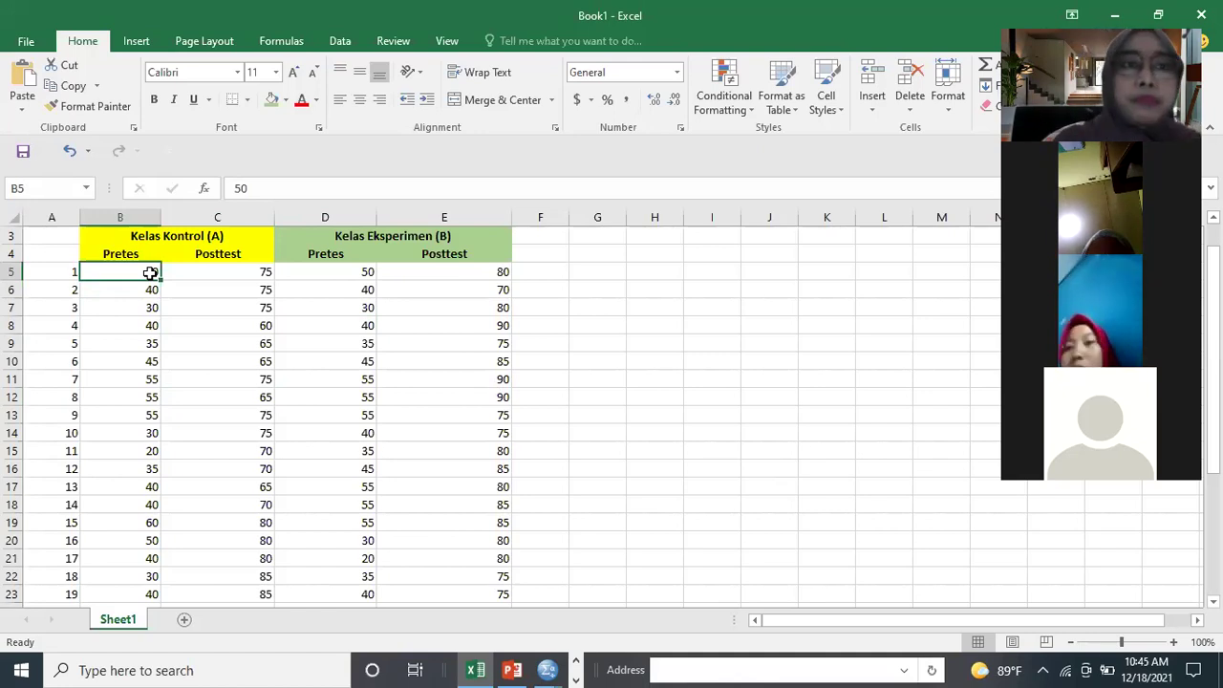
pyautogui.moveTo(395, 487); pyautogui.dragTo(554, 612)
# - Switch back to SPSS, dismiss the welcome window and close the Output1 document without saving its contents
pyautogui.click(548, 670)
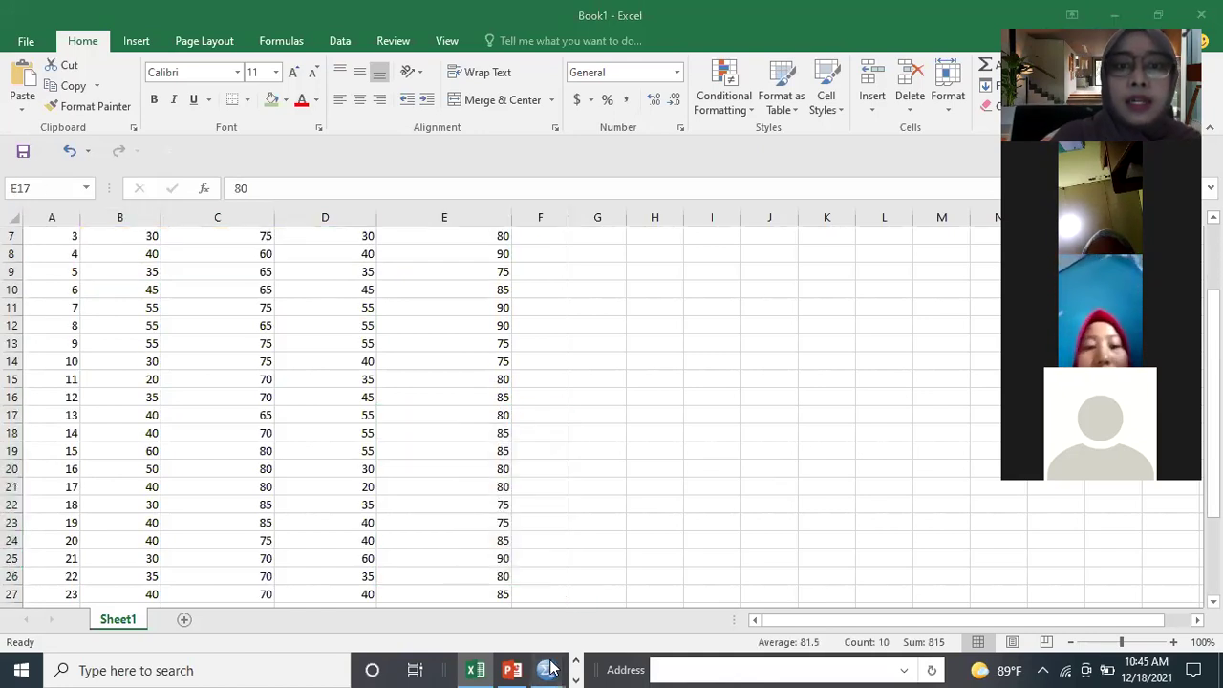
pyautogui.click(399, 604)
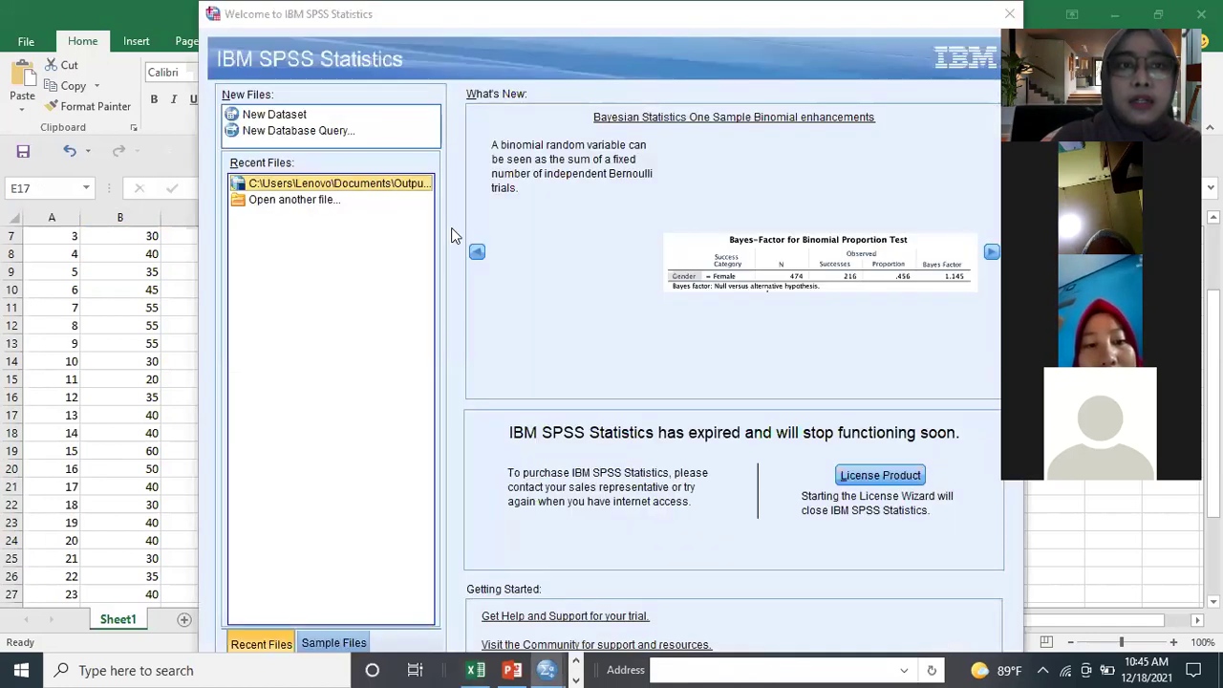
pyautogui.click(1013, 19)
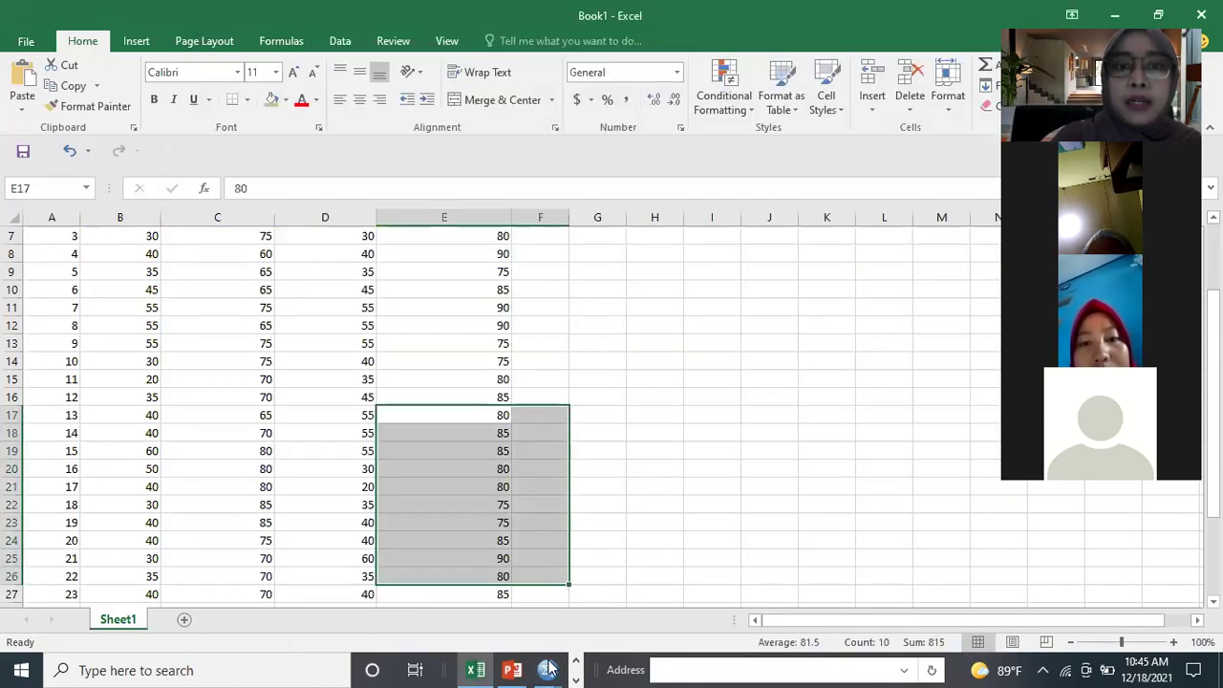
pyautogui.moveTo(550, 668)
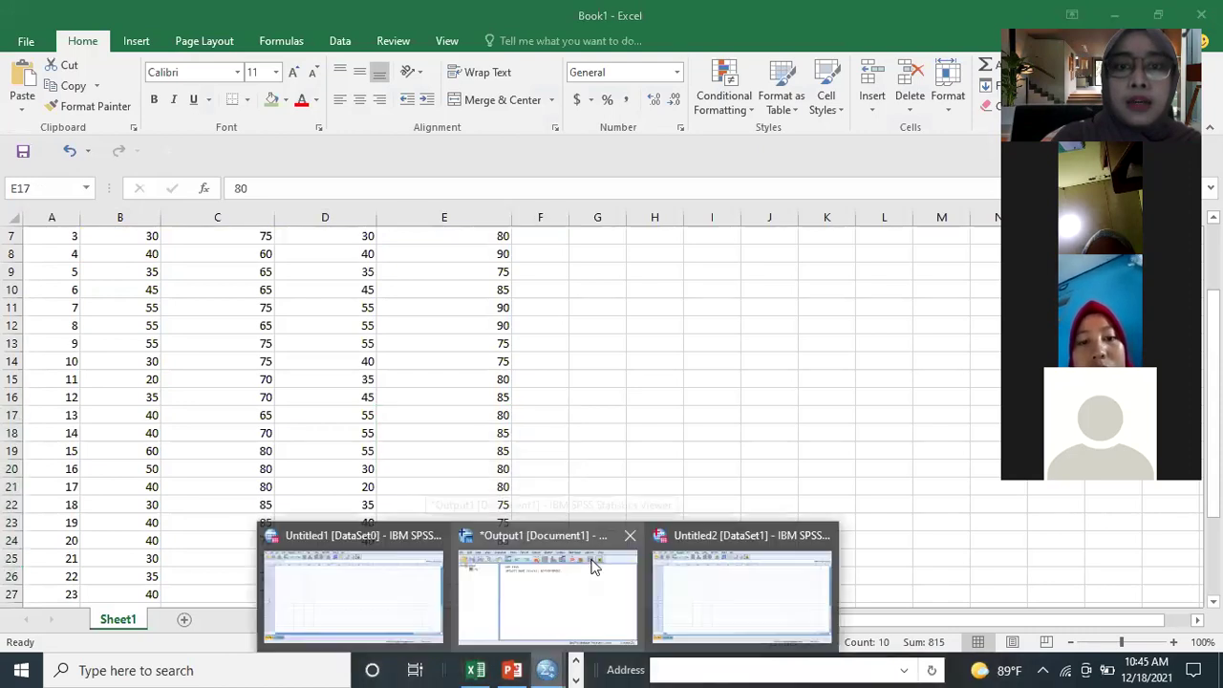
pyautogui.click(630, 535)
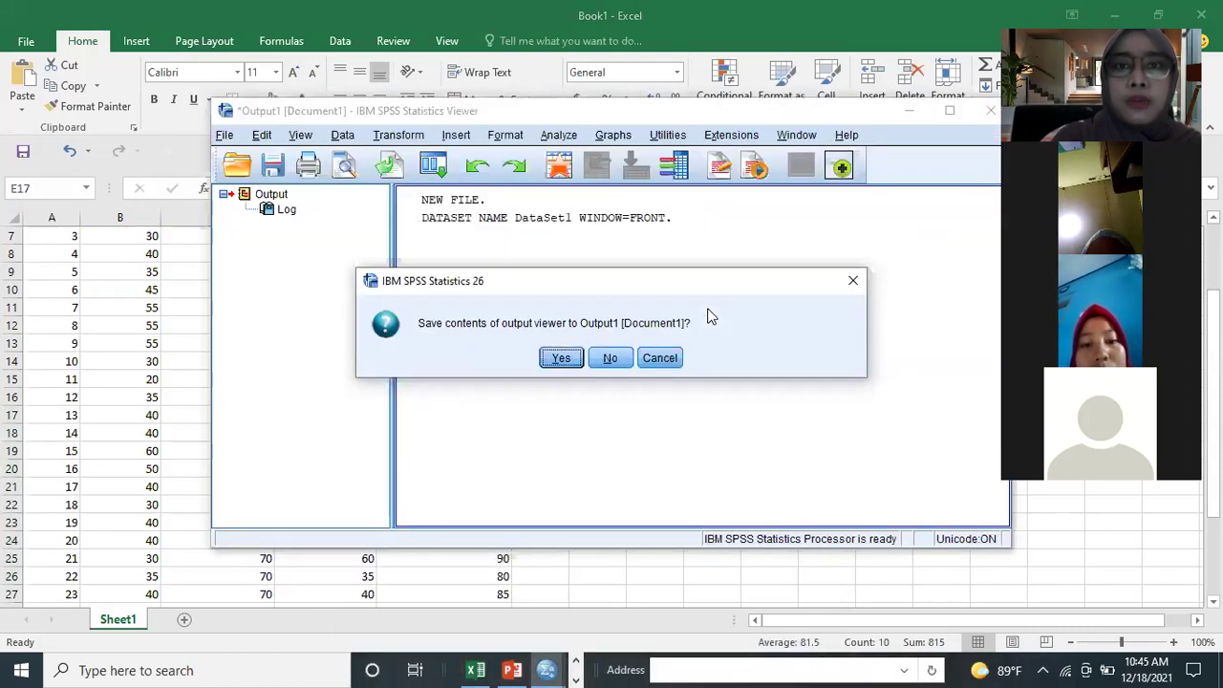
pyautogui.click(614, 359)
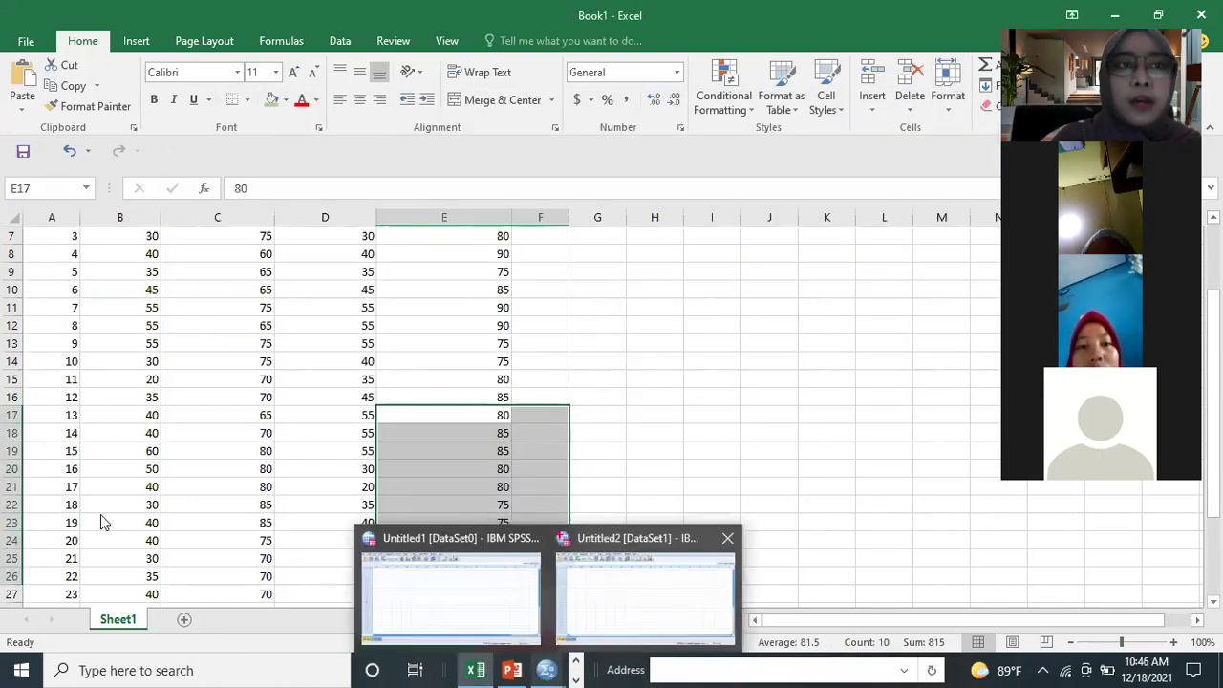
# - Bring up the Untitled1 dataset in SPSS and define its first variable with the name PreKon
pyautogui.hotkey('alt', 'Tab')
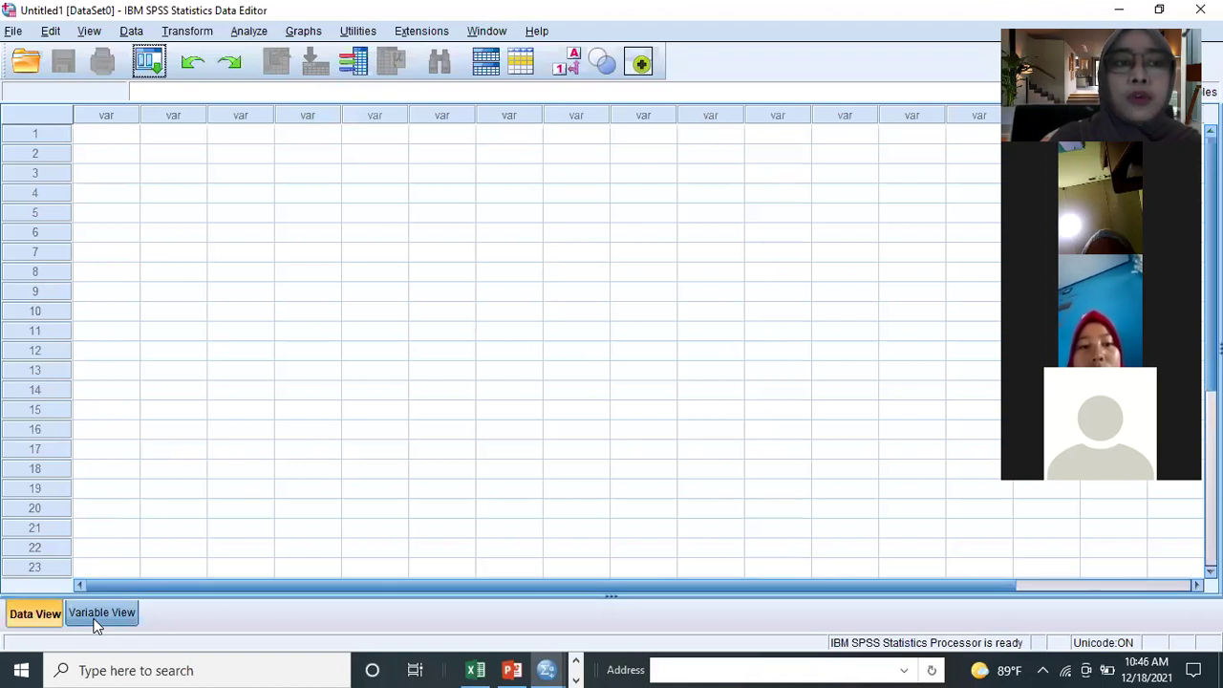
pyautogui.click(96, 622)
pyautogui.click(115, 110)
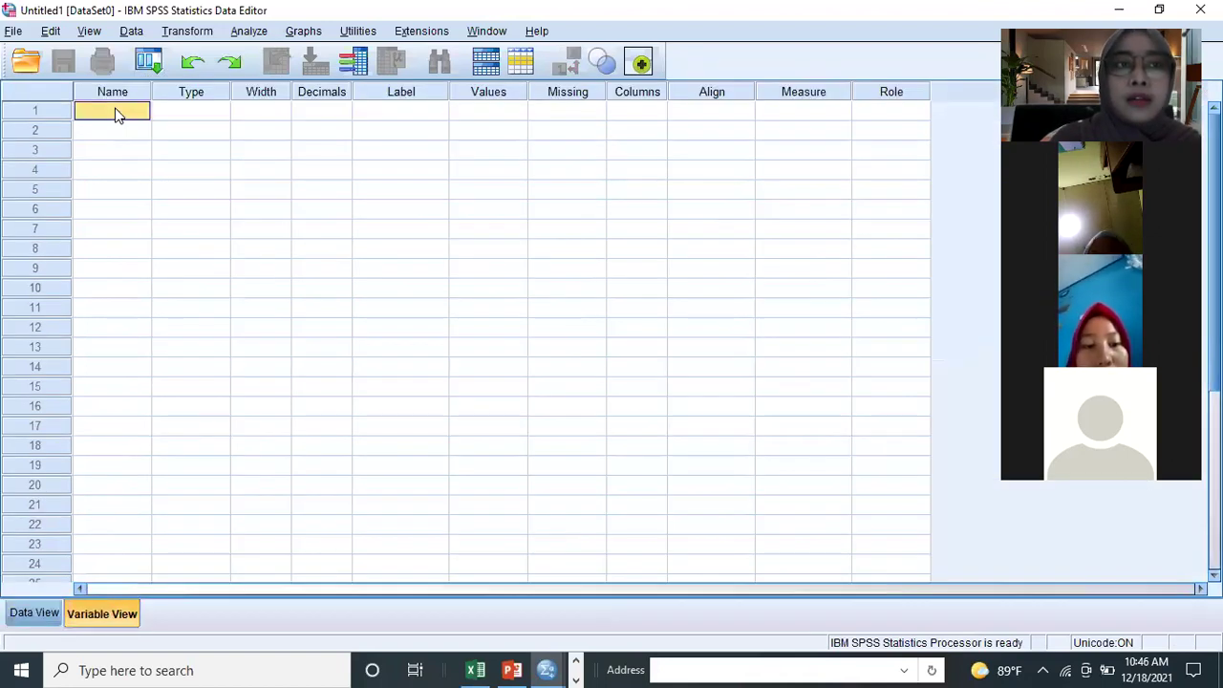
pyautogui.click(116, 110)
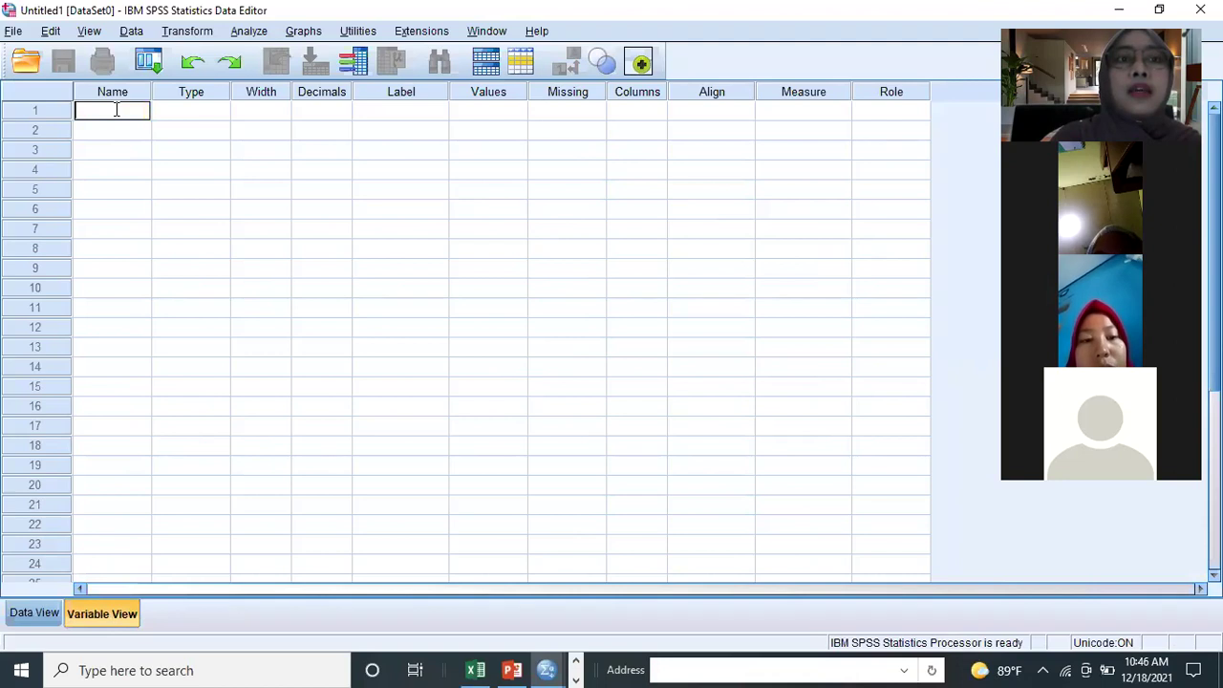
pyautogui.write('p')
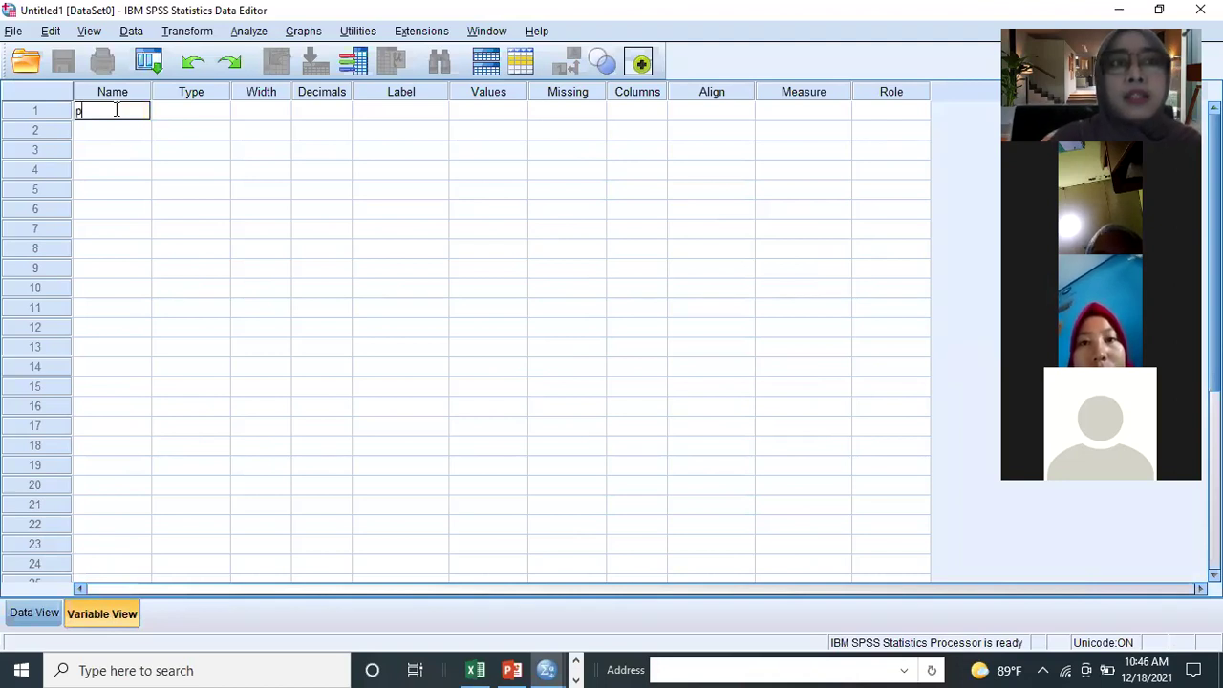
pyautogui.write('re')
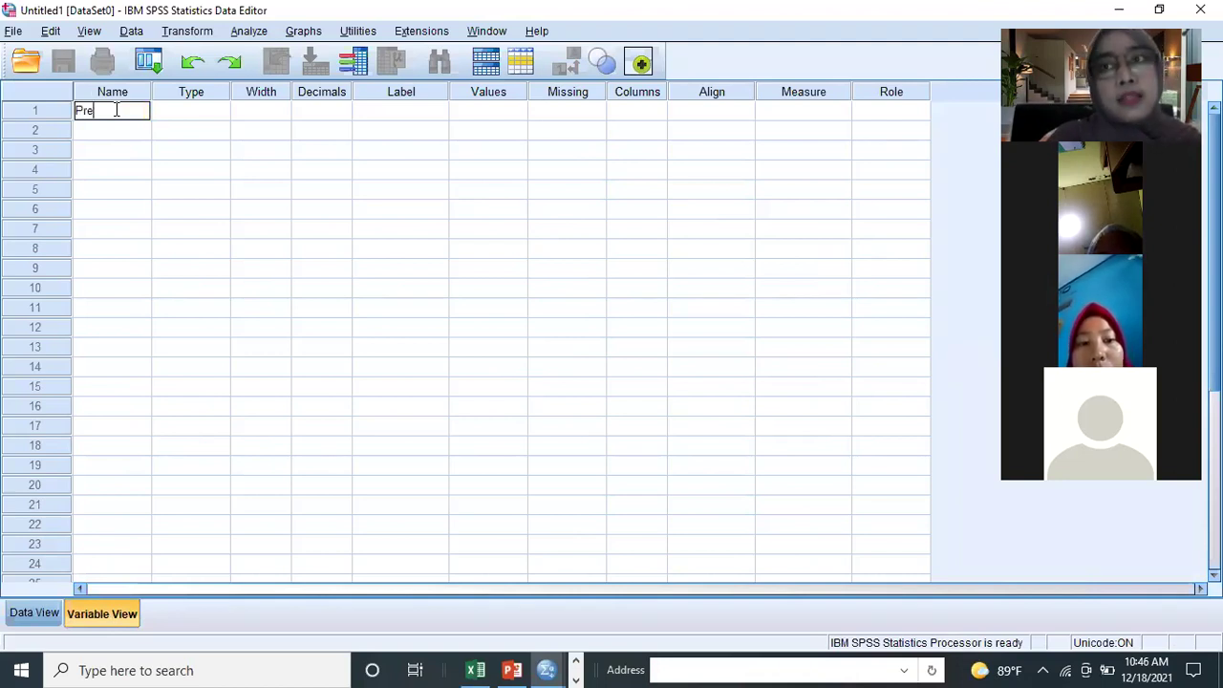
pyautogui.write('Kon')
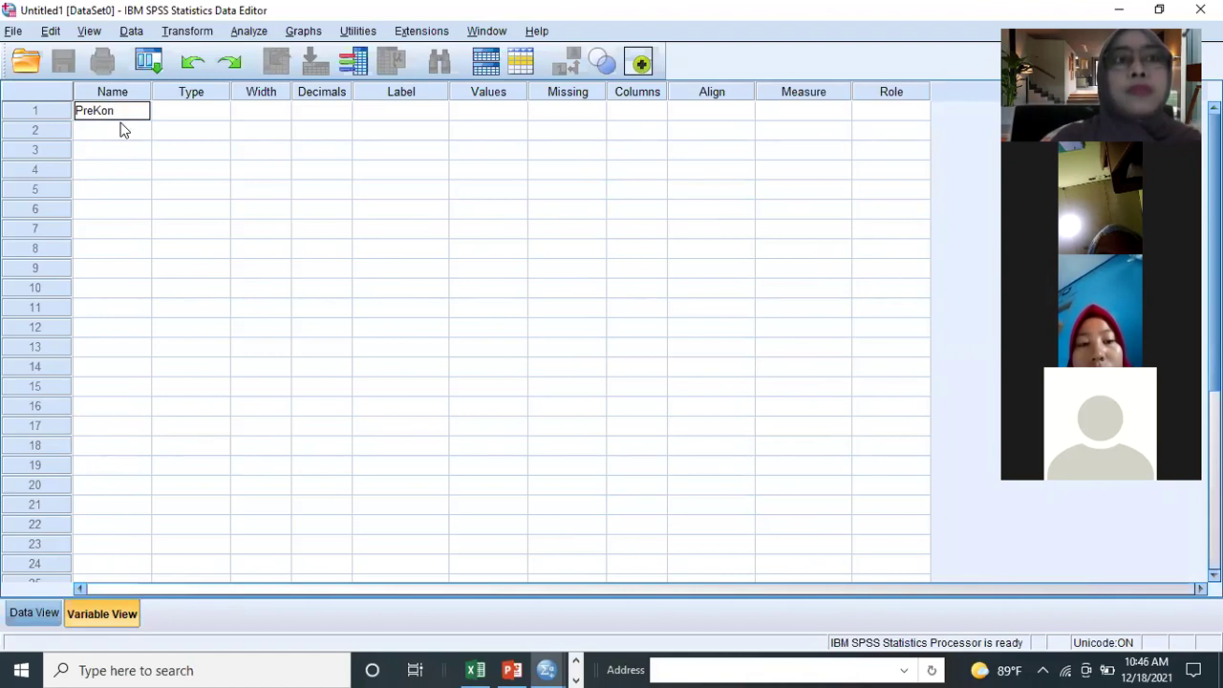
# - Define the second variable of the dataset with the name Poskon
pyautogui.click(120, 129)
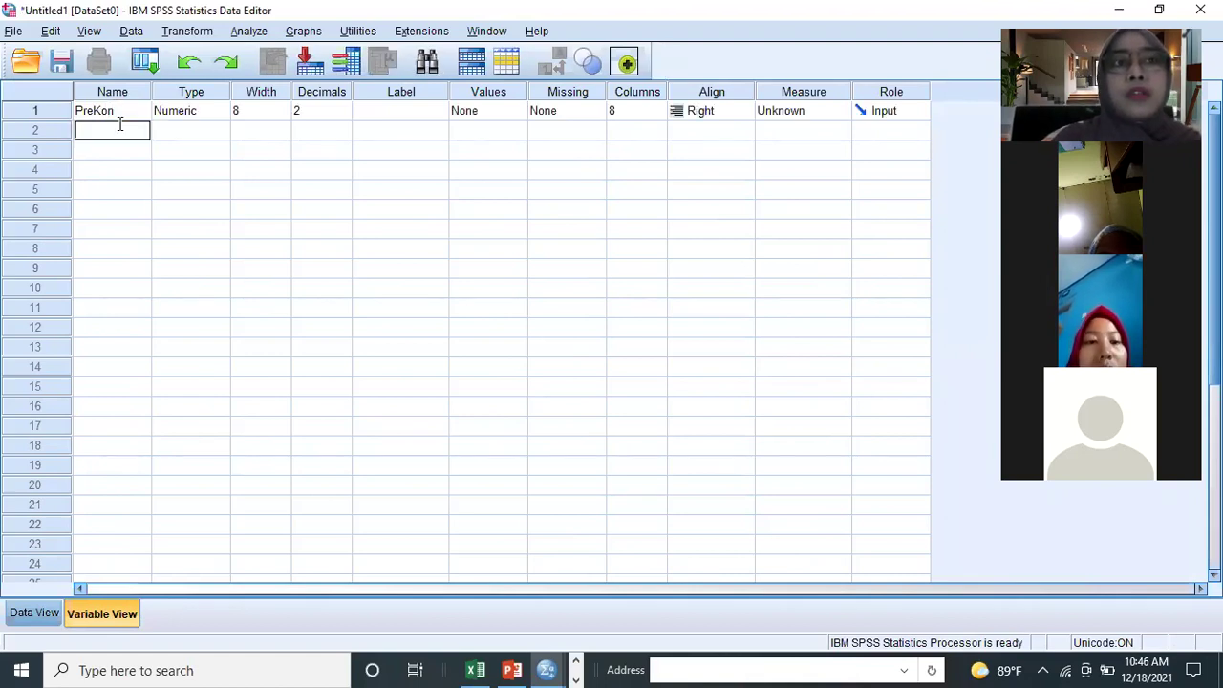
pyautogui.write('Pos')
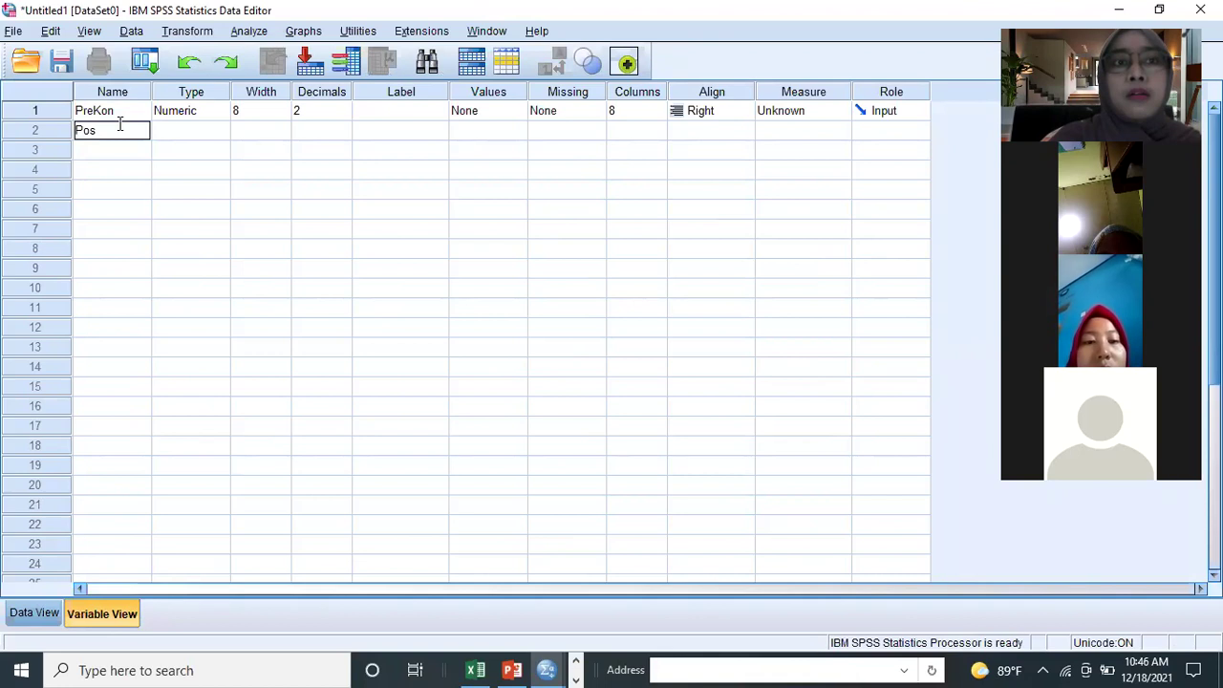
pyautogui.write('kon')
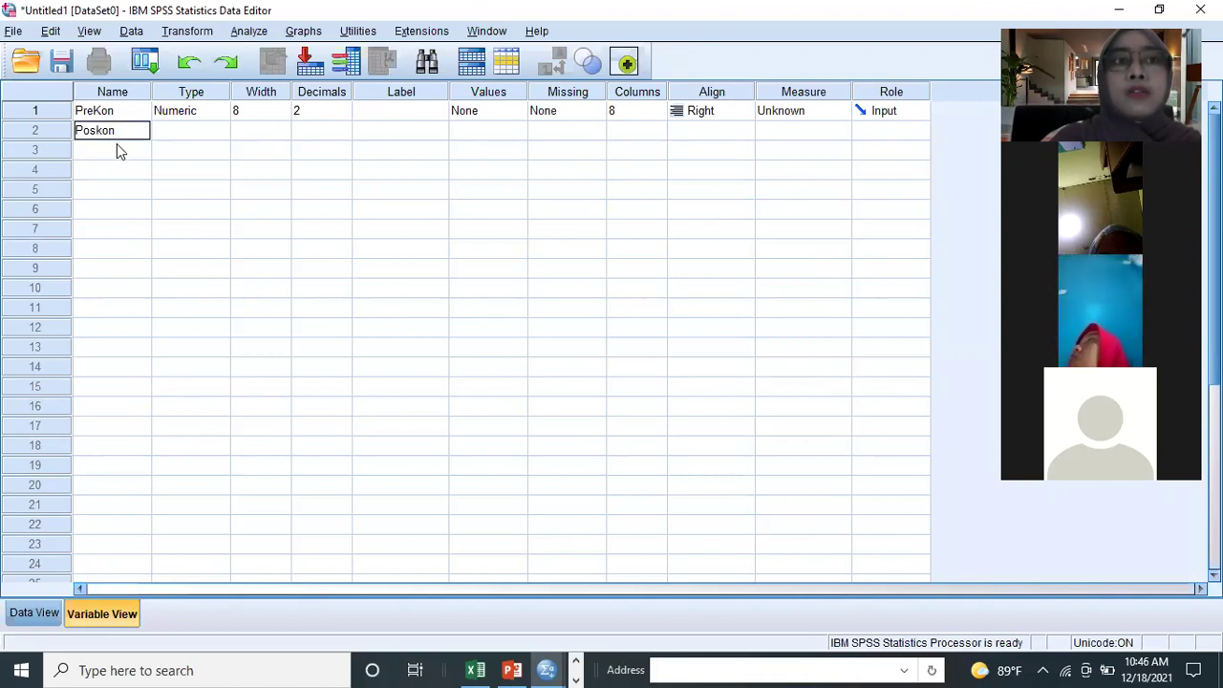
# - Define the third variable of the dataset with the name PreEks
pyautogui.click(119, 151)
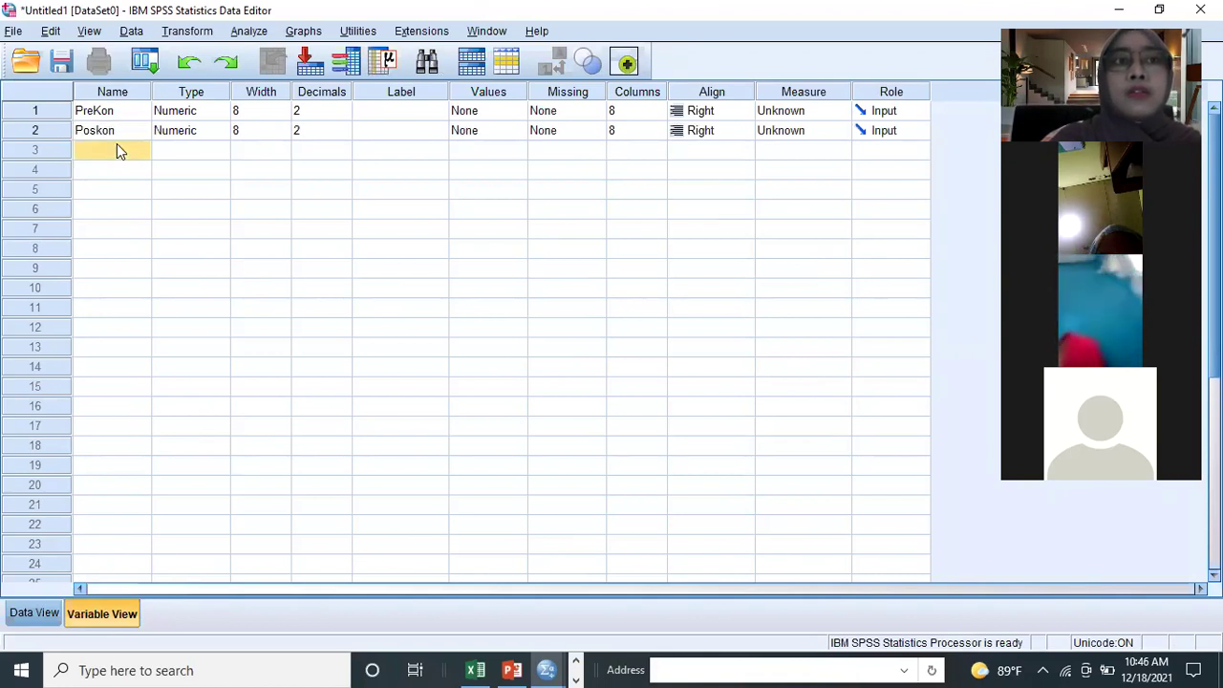
pyautogui.click(118, 149)
pyautogui.write('pre')
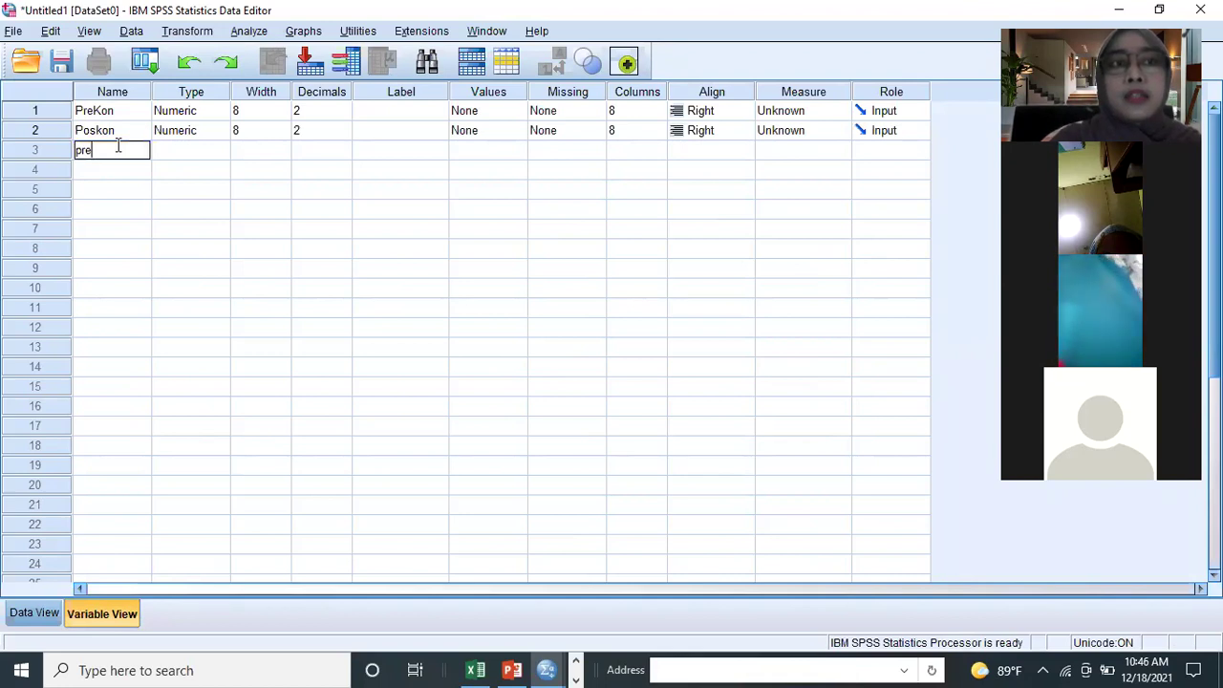
pyautogui.press('BackSpace')
pyautogui.press('BackSpace')
pyautogui.press('BackSpace')
pyautogui.write('PreKon')
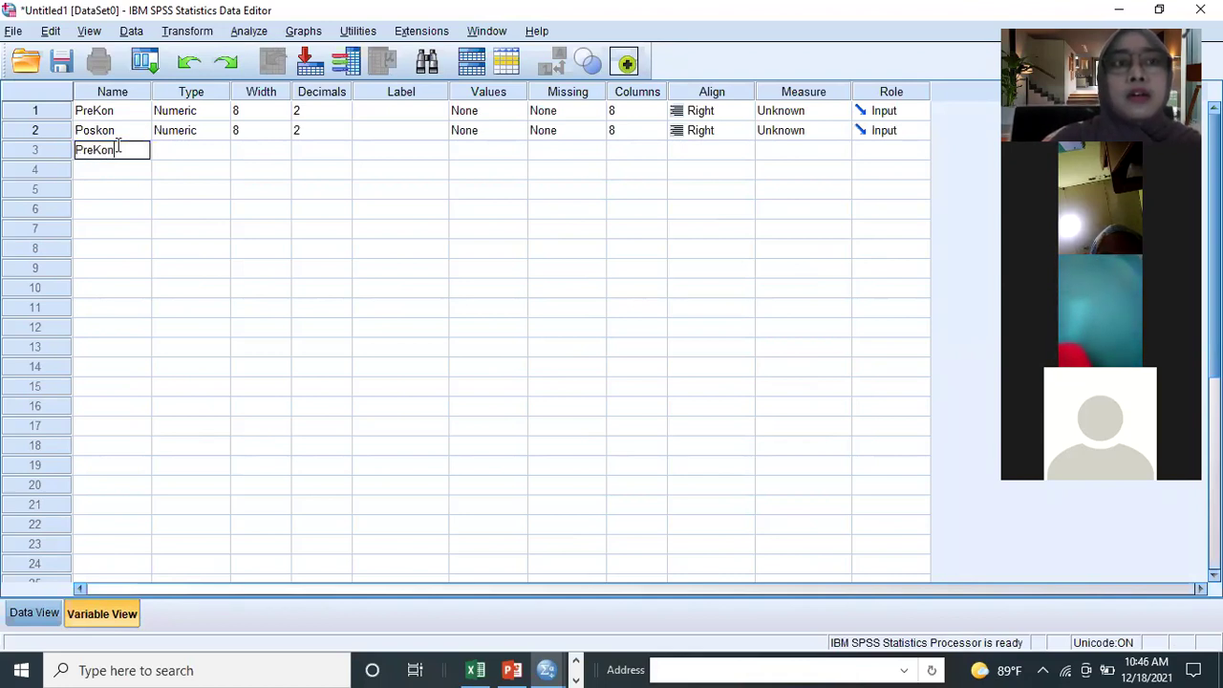
pyautogui.press('BackSpace')
pyautogui.press('BackSpace')
pyautogui.press('BackSpace')
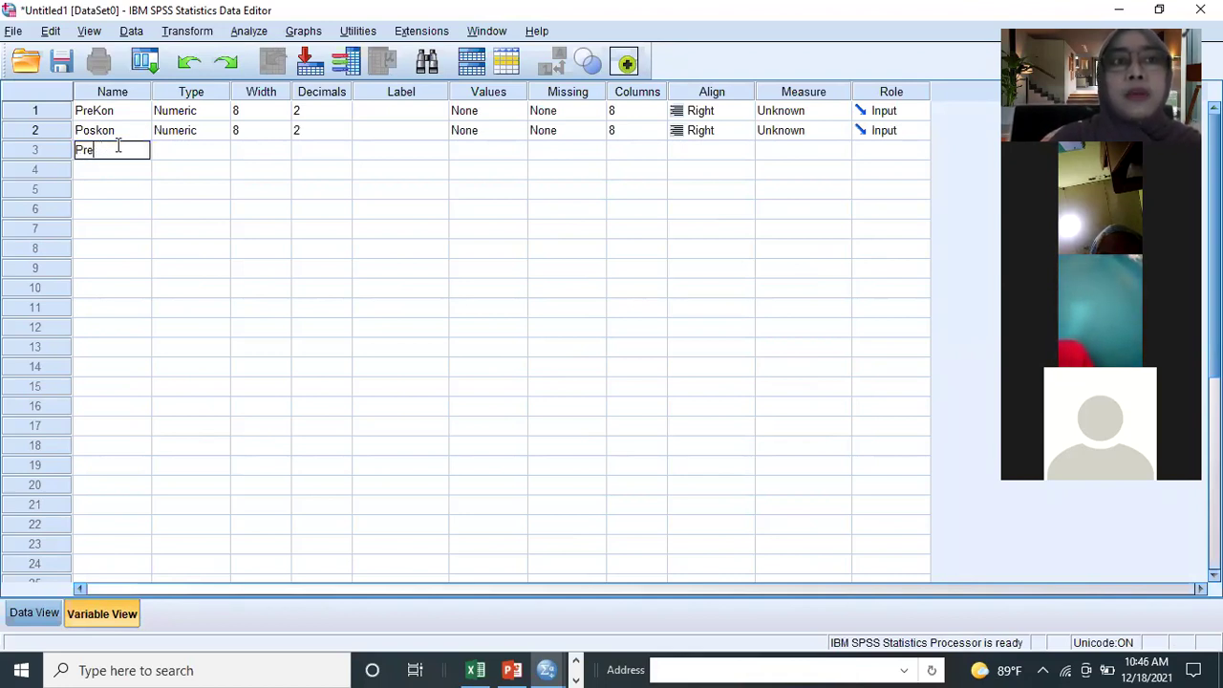
pyautogui.write('Eks')
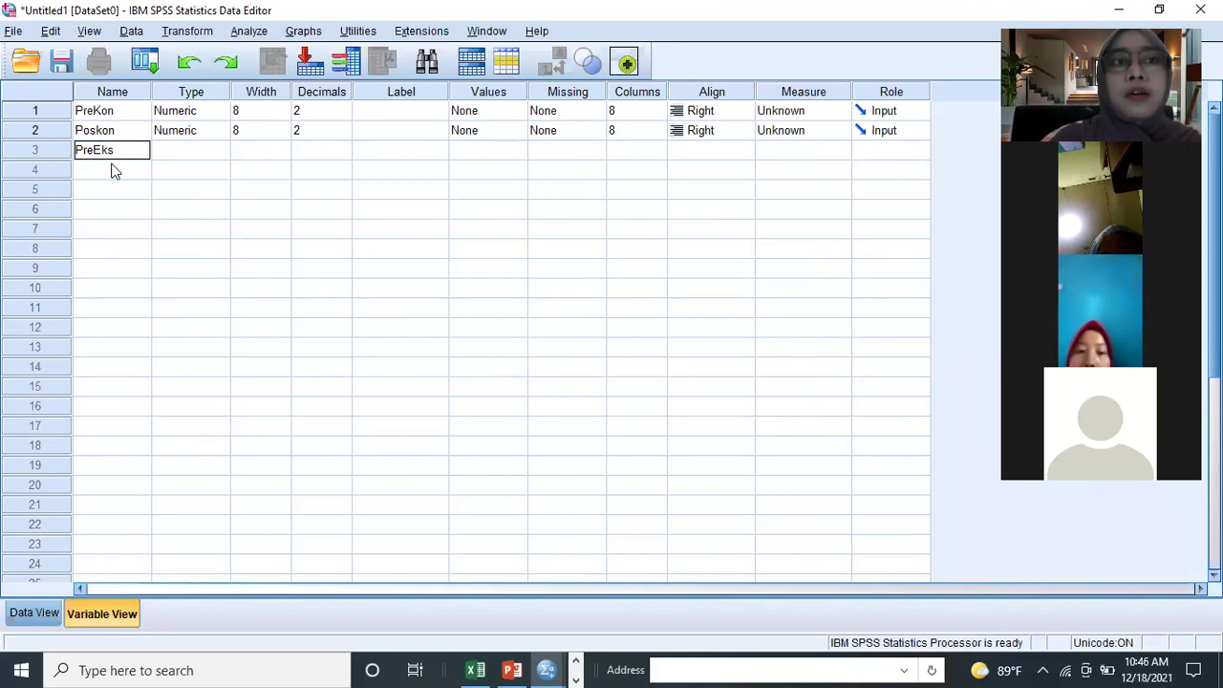
# - Define the fourth variable of the dataset with the name PosEks
pyautogui.click(112, 170)
pyautogui.write('P')
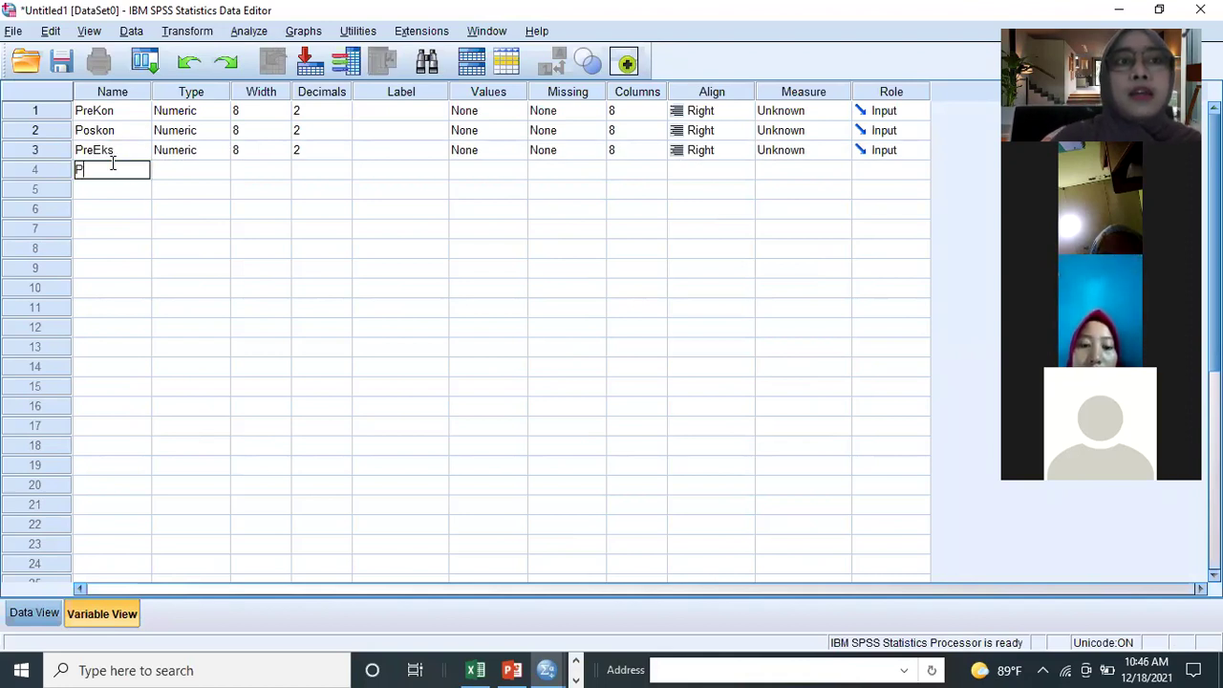
pyautogui.write('osEks')
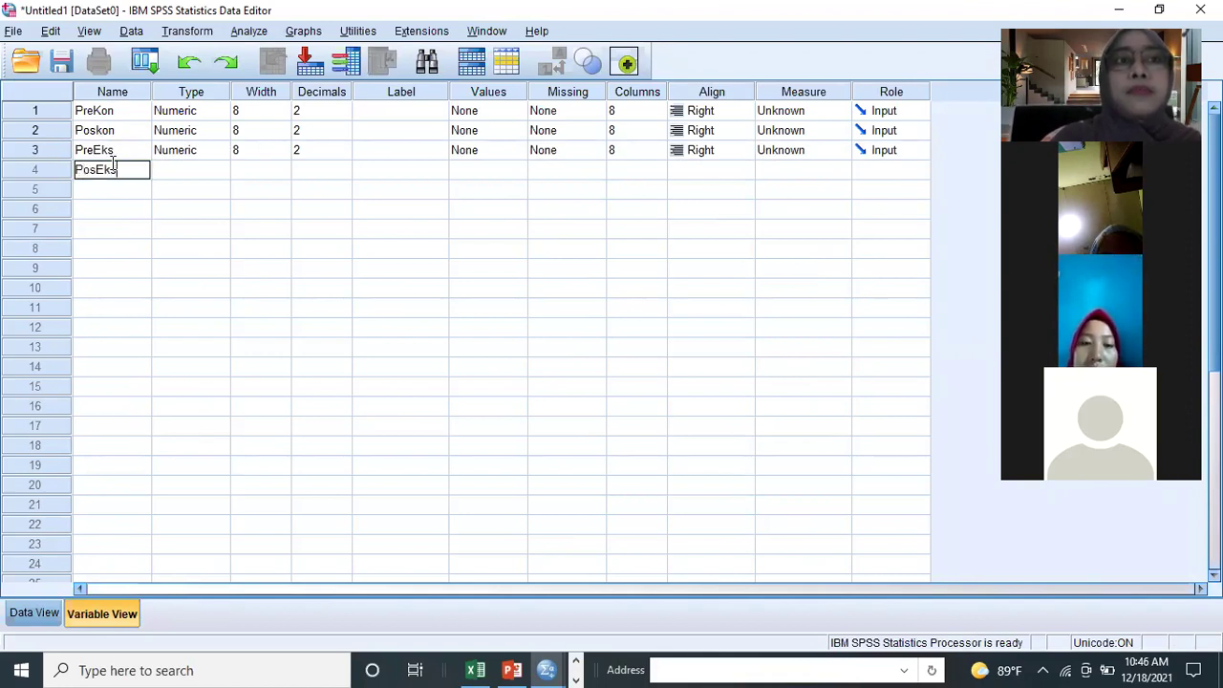
pyautogui.click(295, 165)
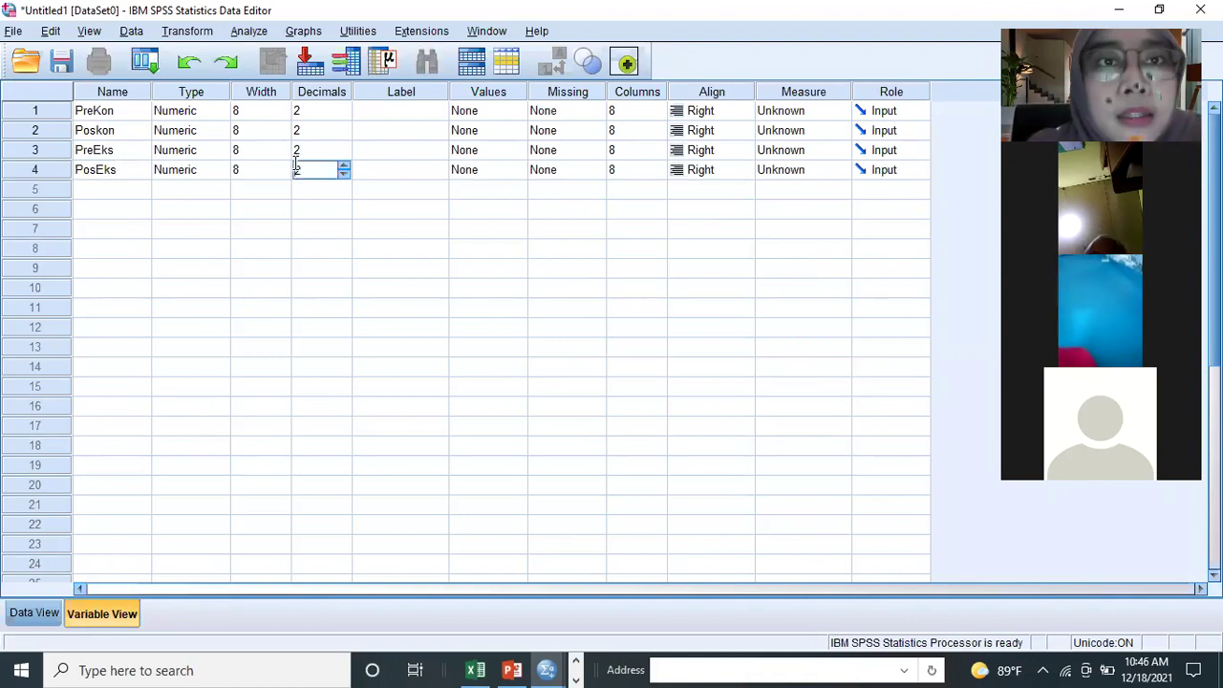
# - Check the four variable columns in the data grid, then return to the variable definitions
pyautogui.click(387, 114)
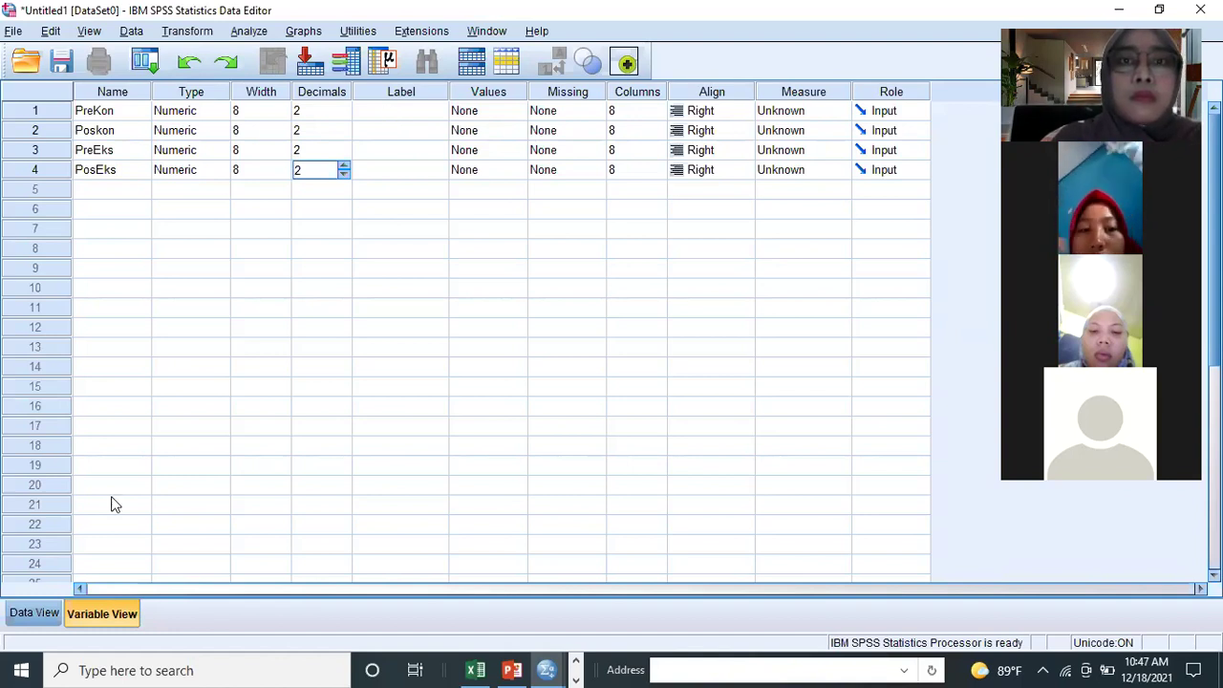
pyautogui.click(45, 616)
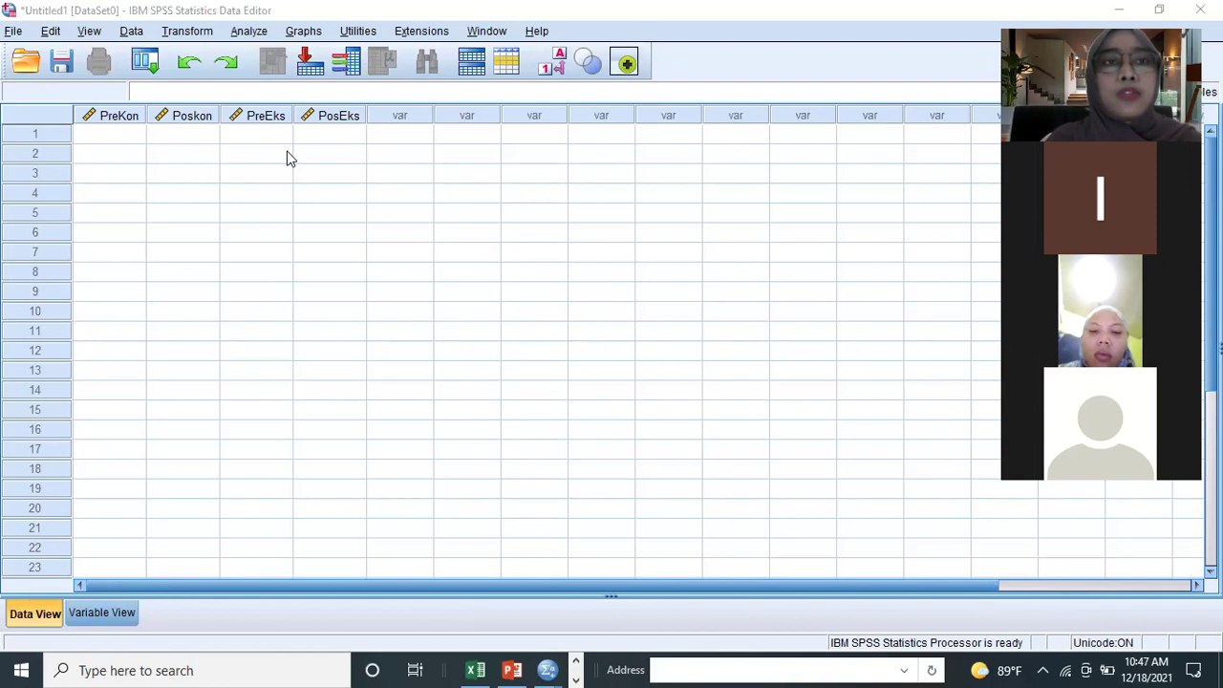
pyautogui.click(325, 135)
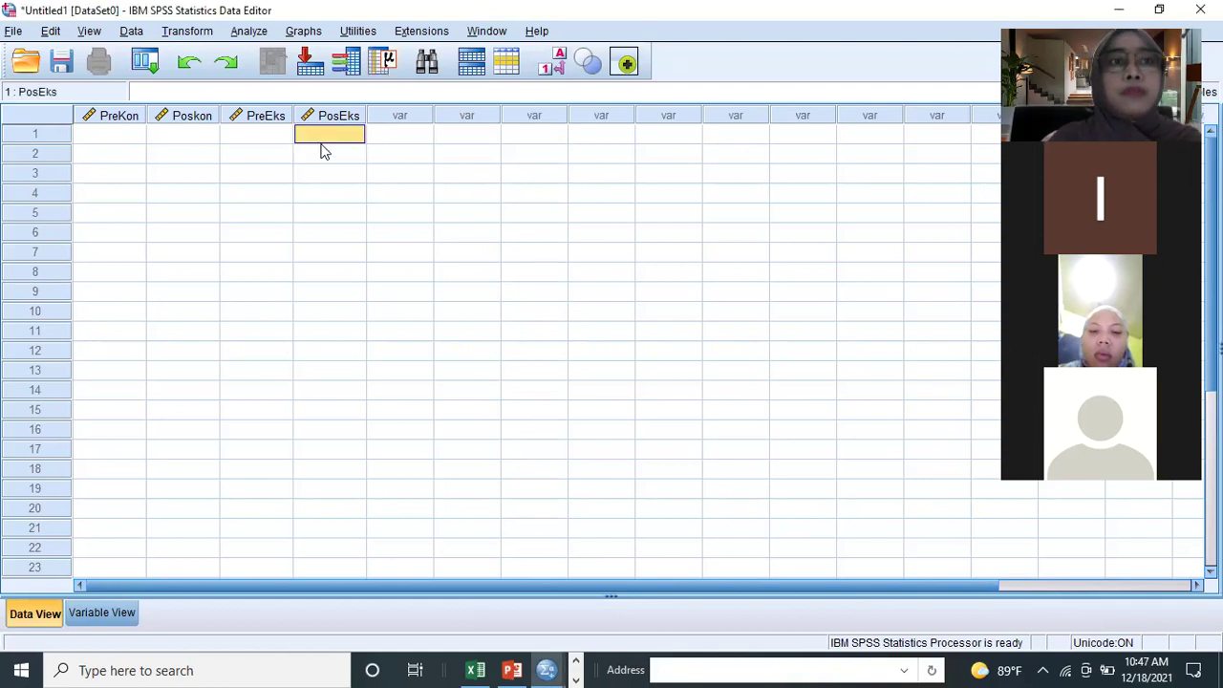
pyautogui.click(99, 614)
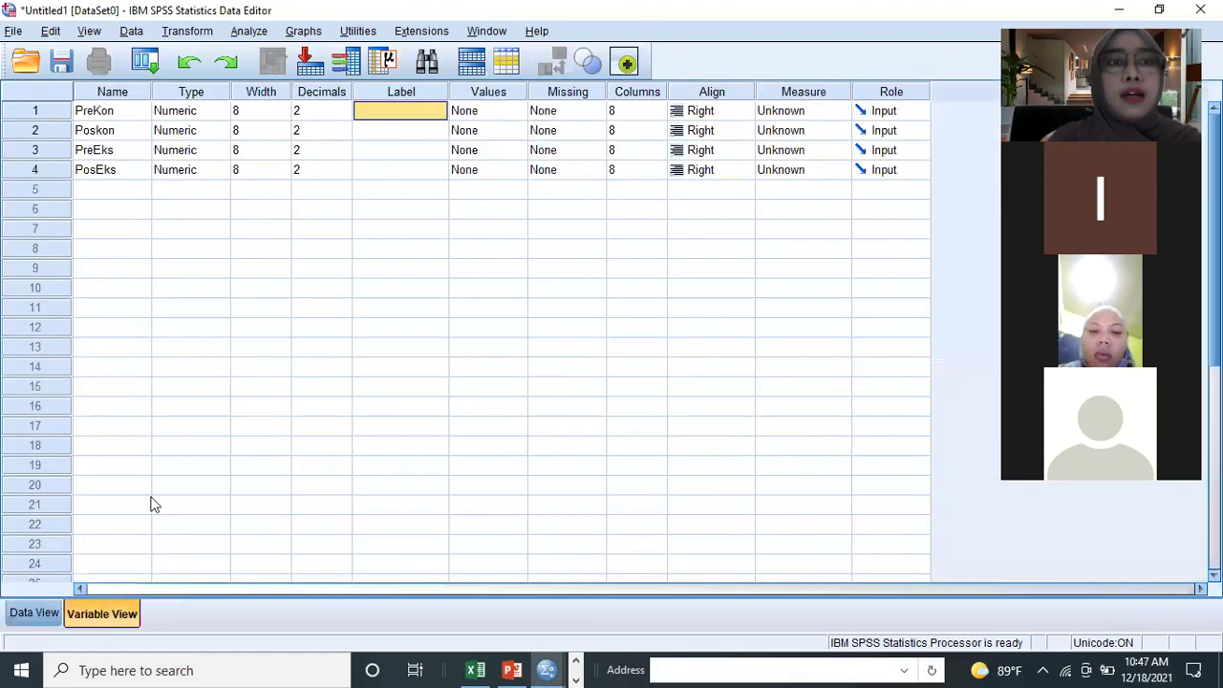
# - Label the PreKon variable as Pretest Kontrol
pyautogui.click(402, 110)
pyautogui.write('Pre')
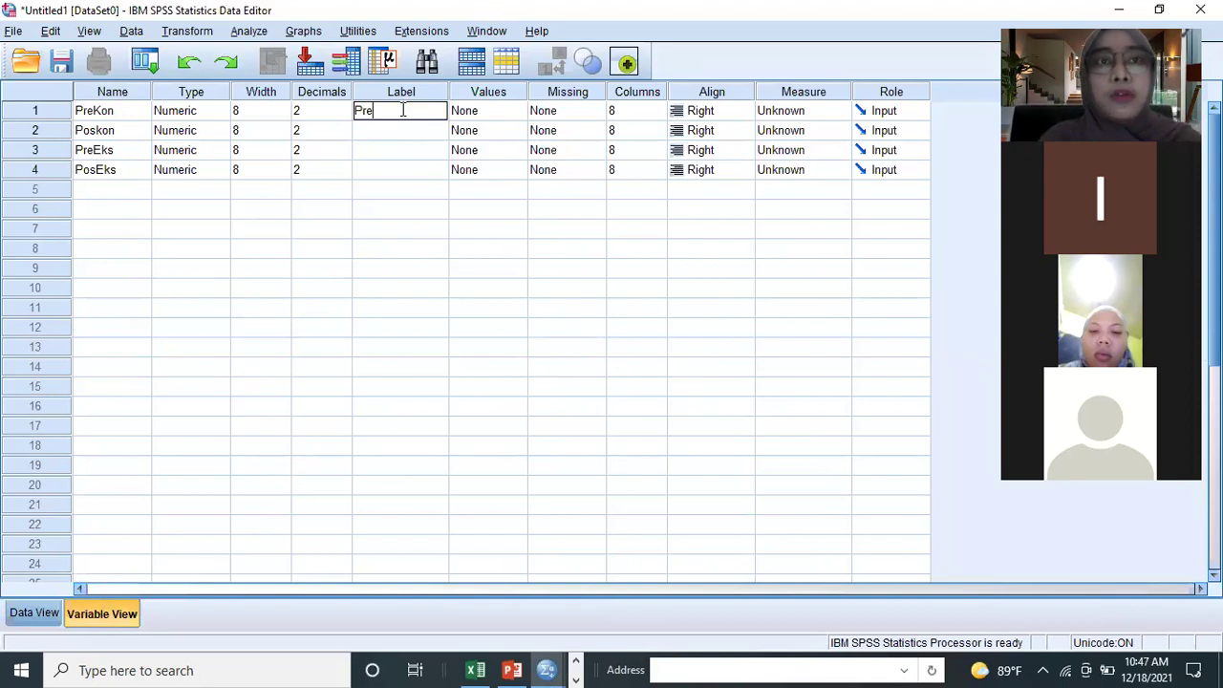
pyautogui.write('test K')
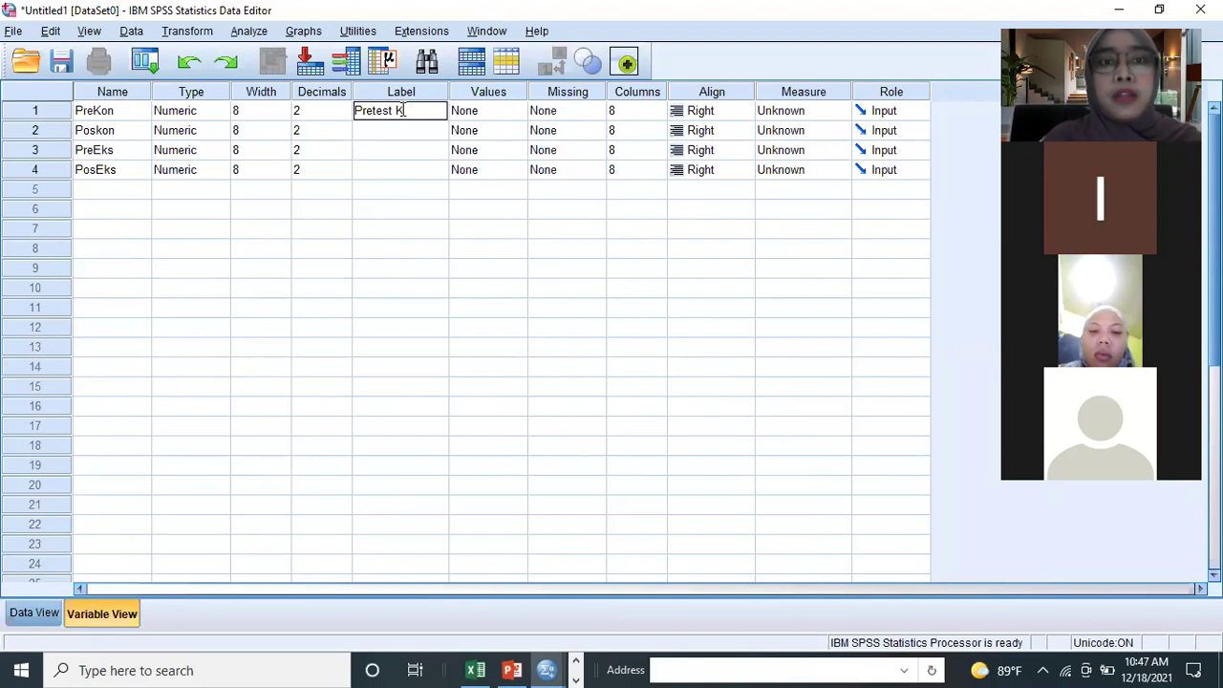
pyautogui.write('o')
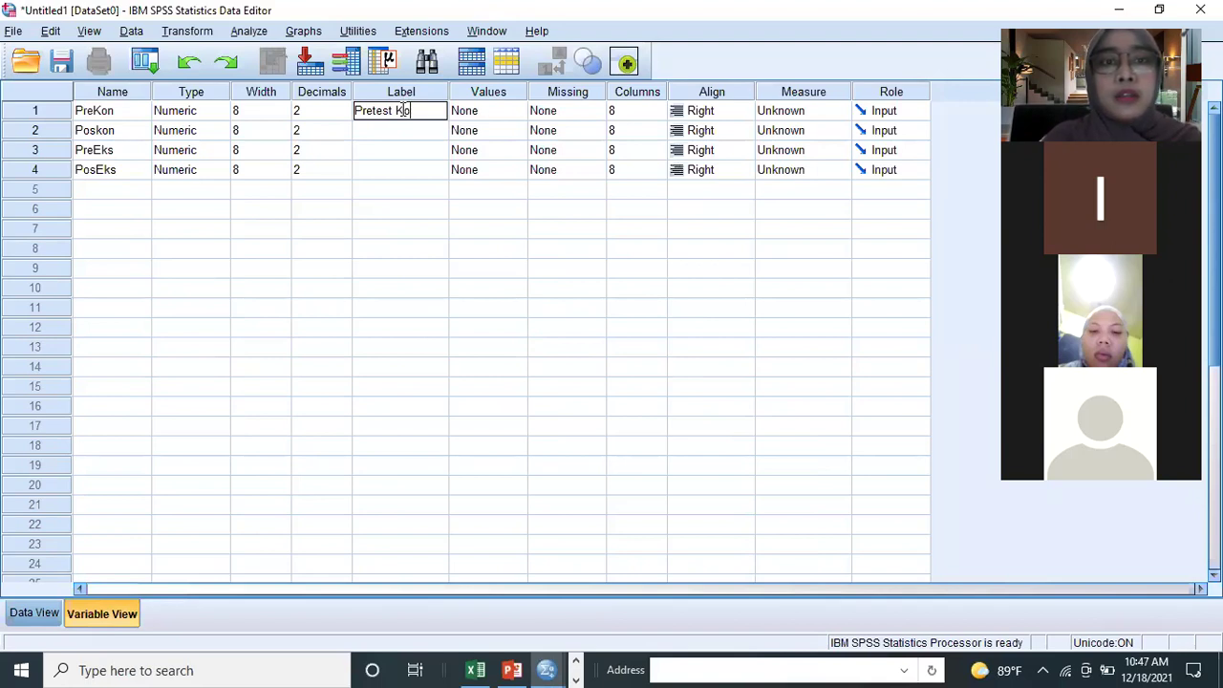
pyautogui.write('ntrol')
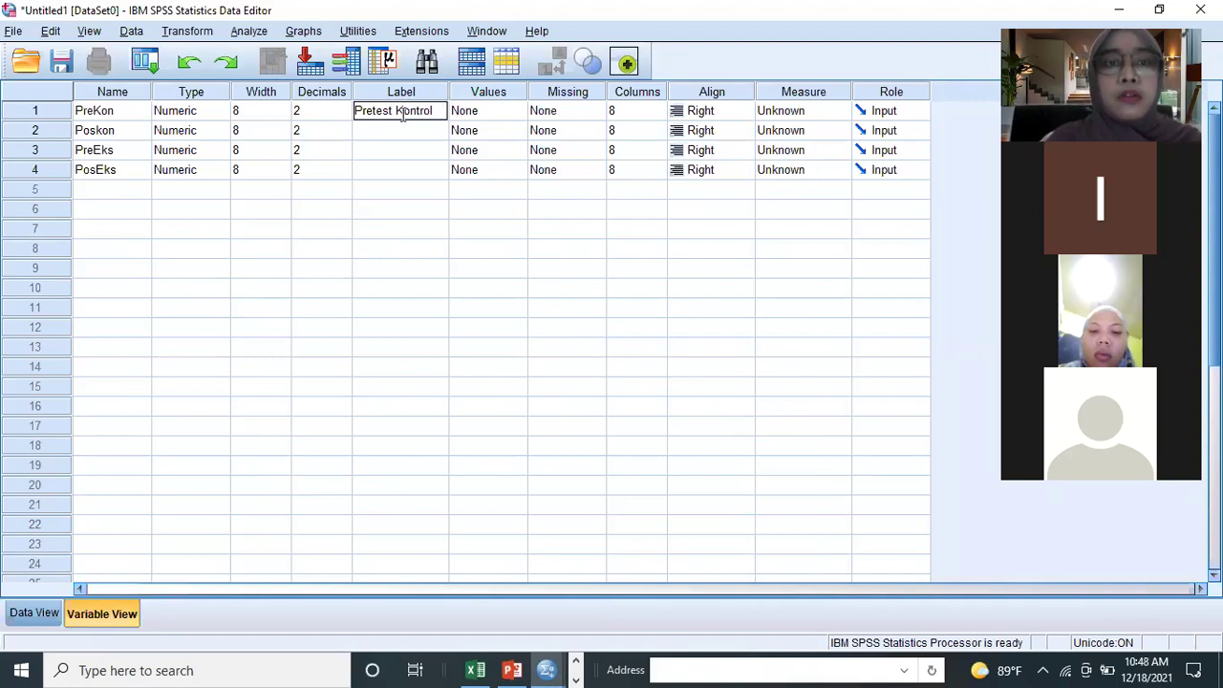
# - Label the Poskon variable as Posttest Kontrol
pyautogui.click(405, 134)
pyautogui.click(405, 132)
pyautogui.write('Pr')
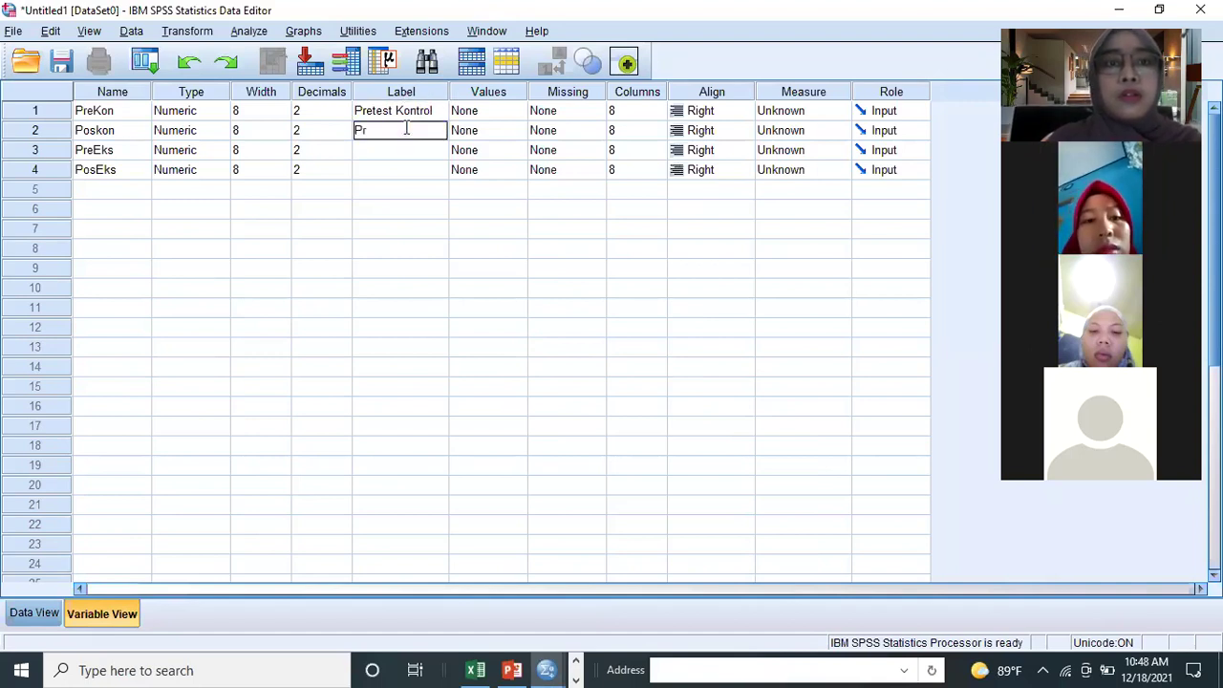
pyautogui.write('et')
pyautogui.write('st')
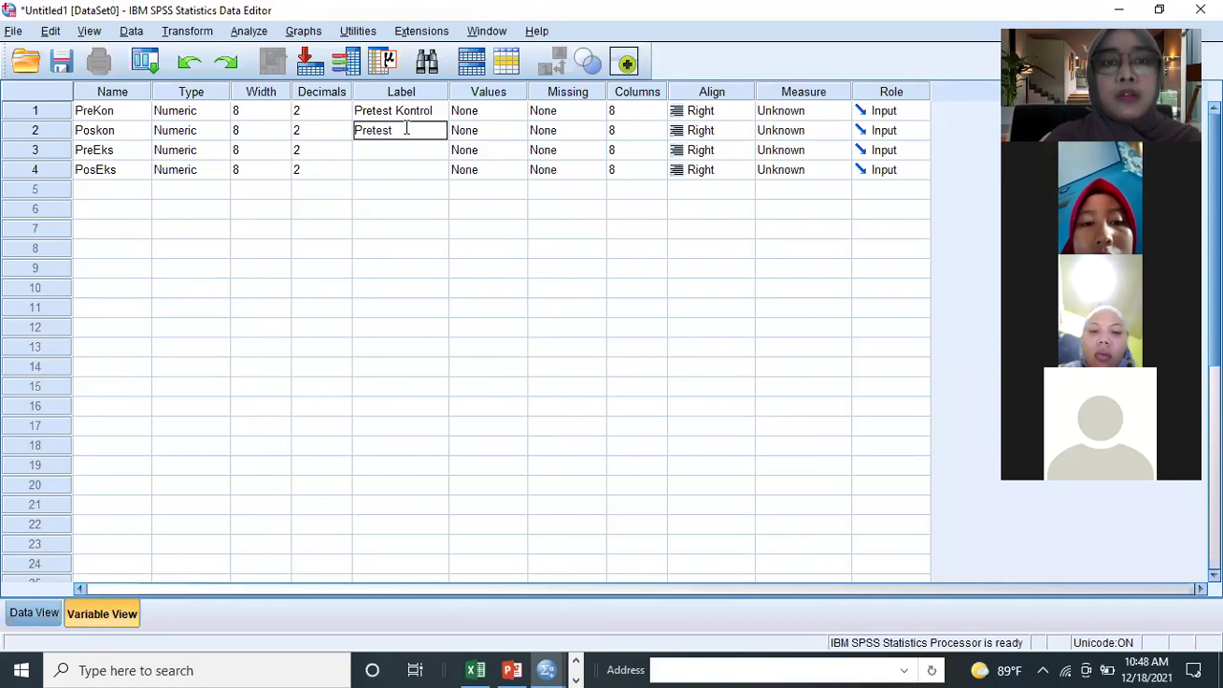
pyautogui.write(' Eksperimen')
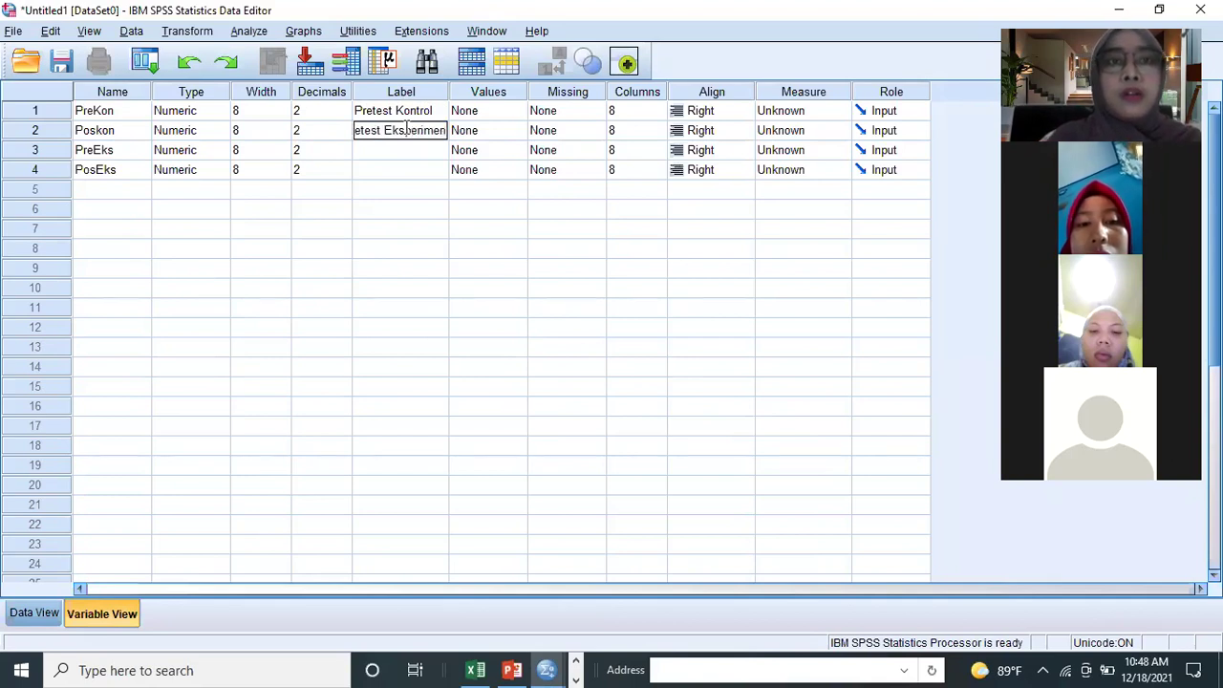
pyautogui.press('BackSpace')
pyautogui.press('BackSpace')
pyautogui.press('BackSpace')
pyautogui.press('BackSpace')
pyautogui.press('BackSpace')
pyautogui.press('BackSpace')
pyautogui.press('BackSpace')
pyautogui.press('BackSpace')
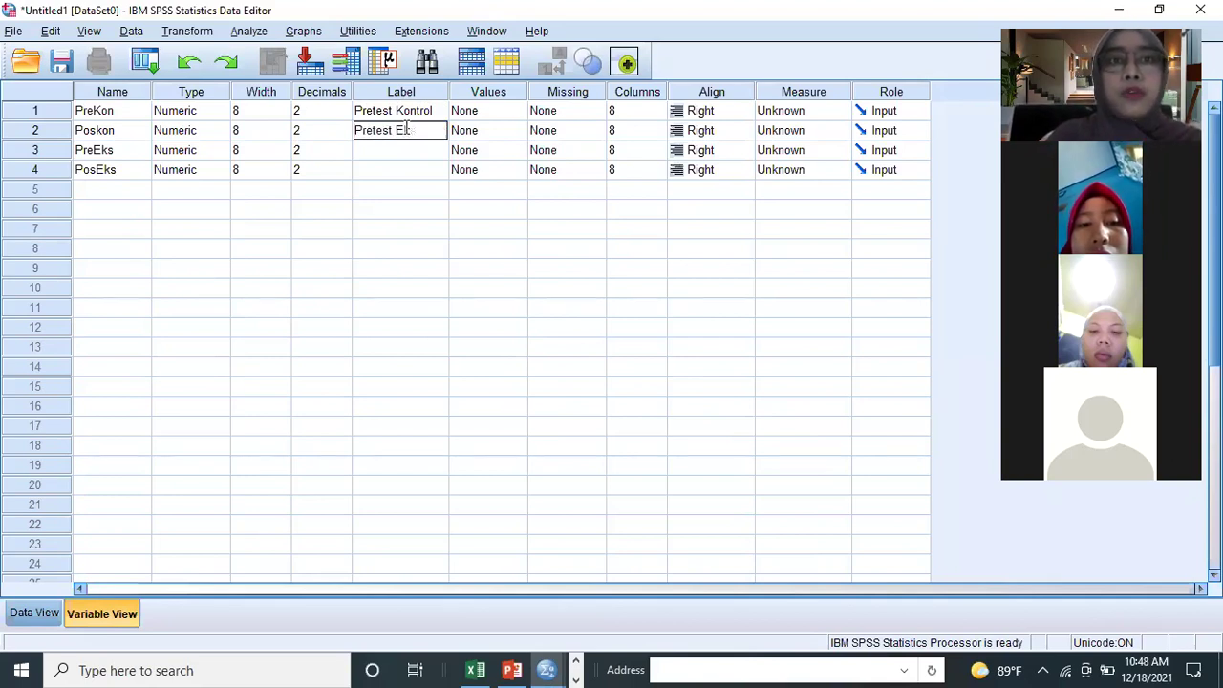
pyautogui.press('BackSpace')
pyautogui.press('BackSpace')
pyautogui.press('BackSpace')
pyautogui.press('BackSpace')
pyautogui.press('BackSpace')
pyautogui.press('BackSpace')
pyautogui.press('BackSpace')
pyautogui.press('BackSpace')
pyautogui.press('BackSpace')
pyautogui.write('os')
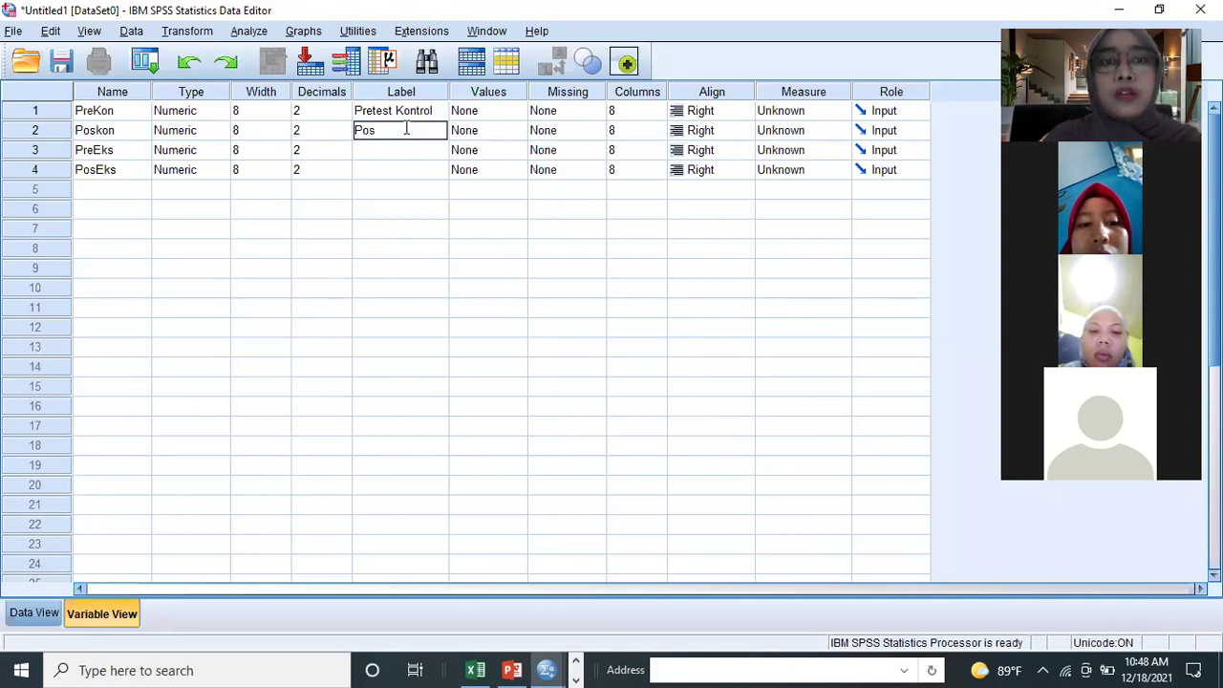
pyautogui.write('ttest')
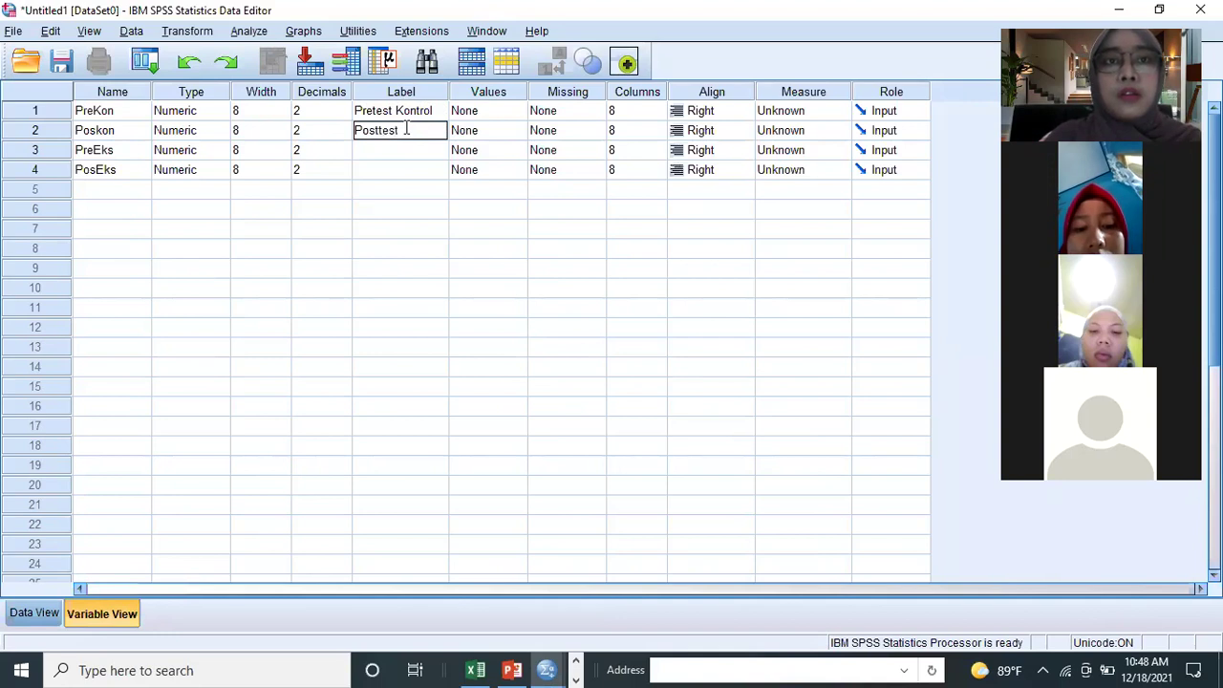
pyautogui.write(' K')
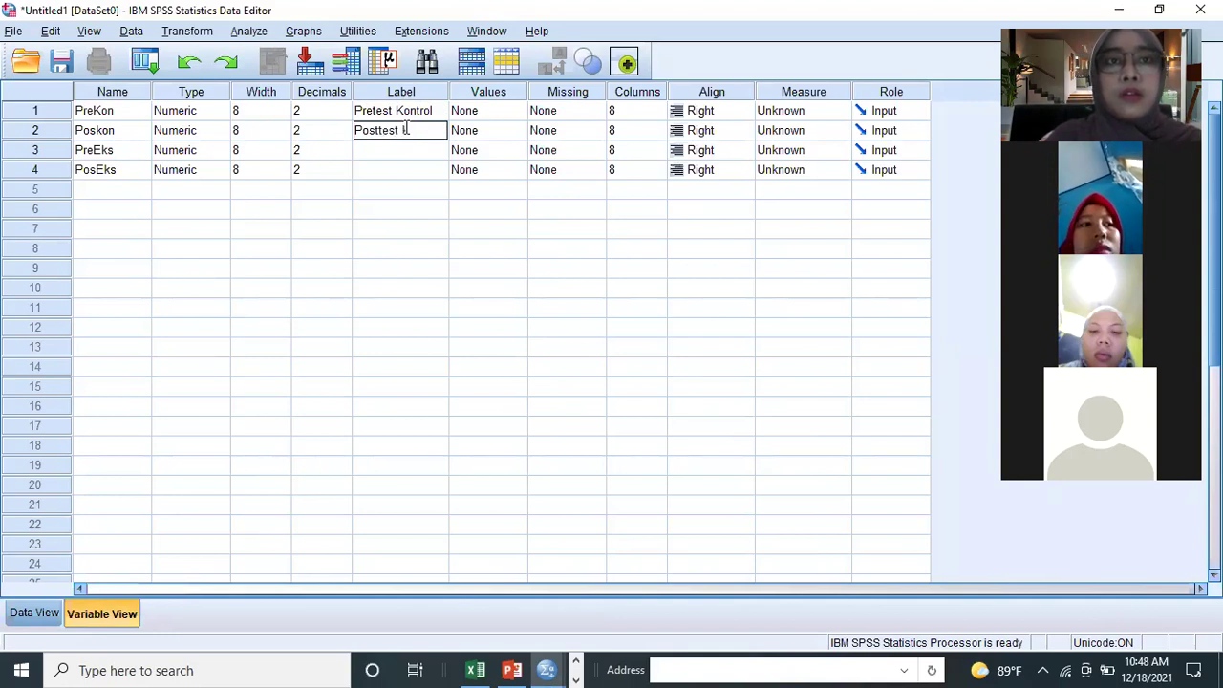
pyautogui.write('ontr')
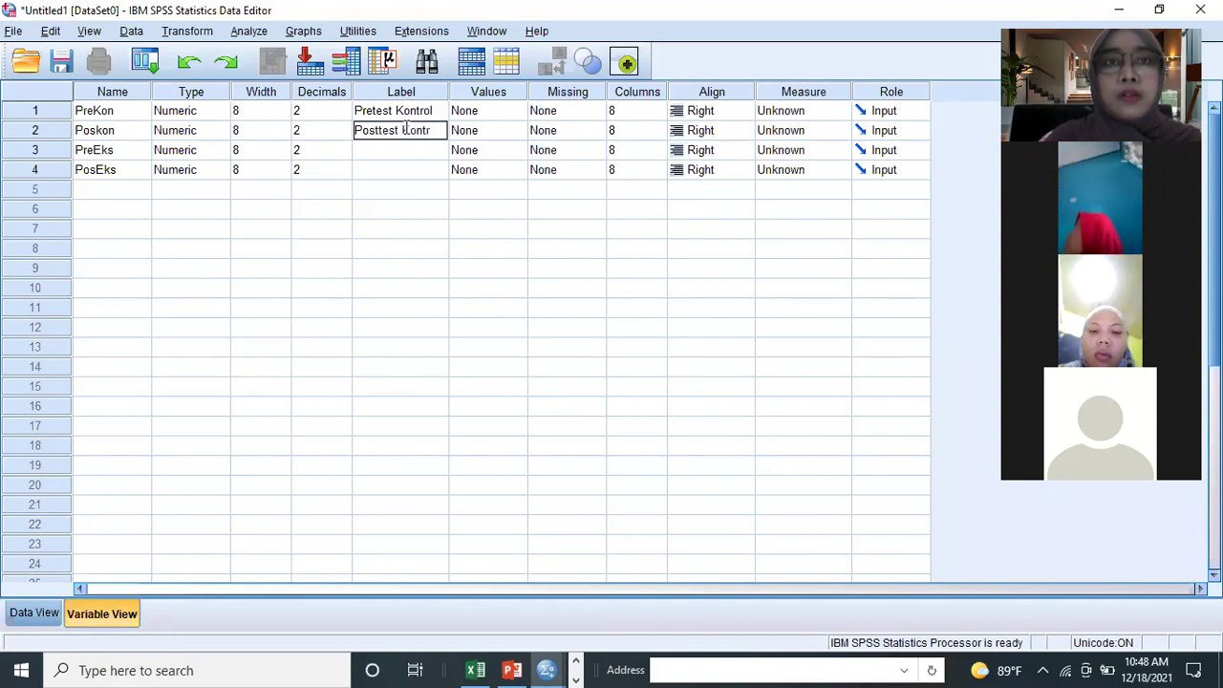
pyautogui.write('ol')
pyautogui.press('Return')
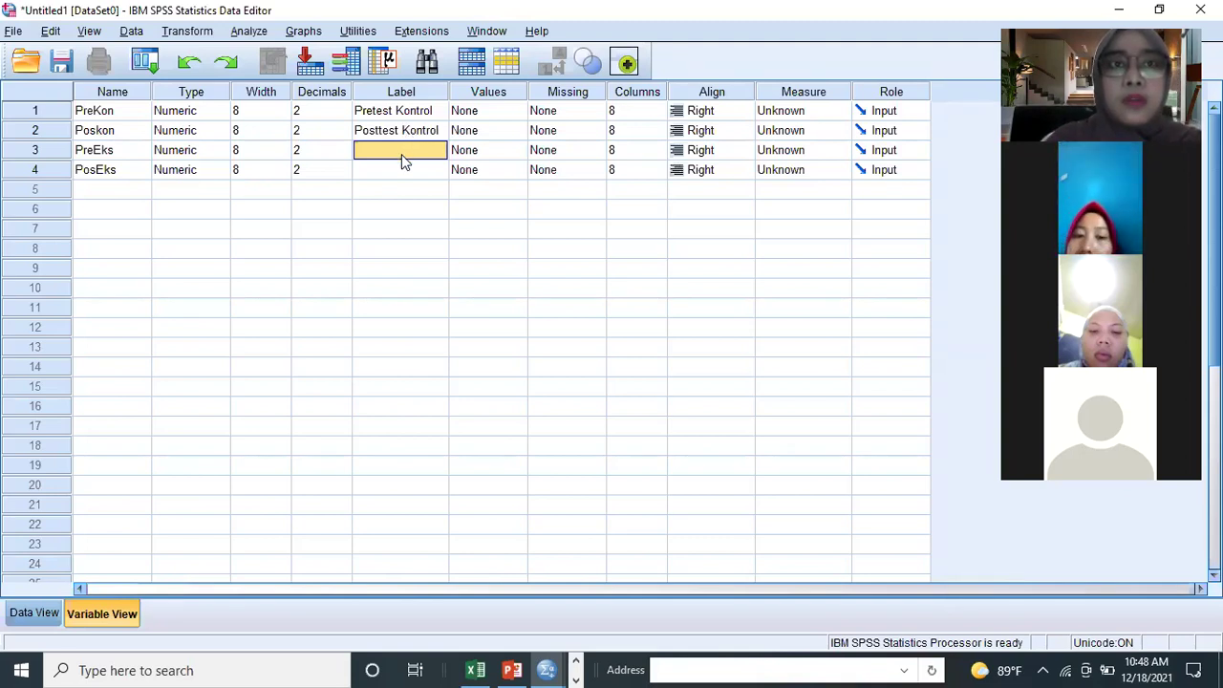
# - Label the PreEks variable as Pretest Eksperimen
pyautogui.doubleClick(402, 151)
pyautogui.write('Pre')
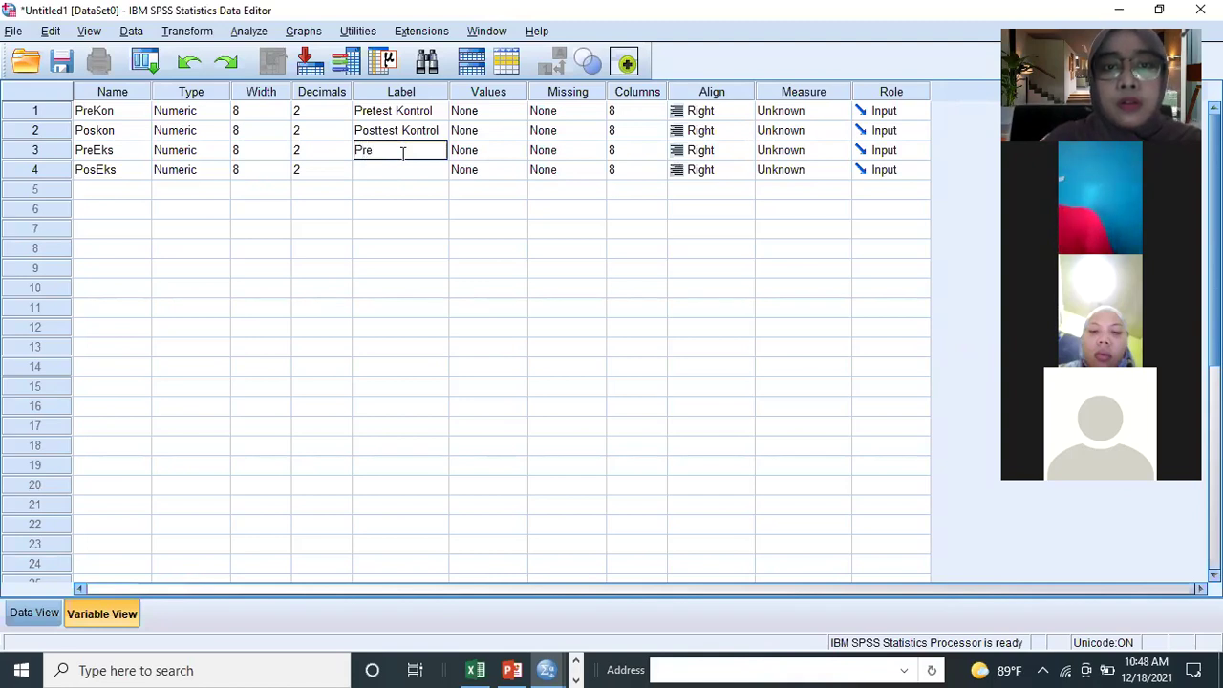
pyautogui.write('test')
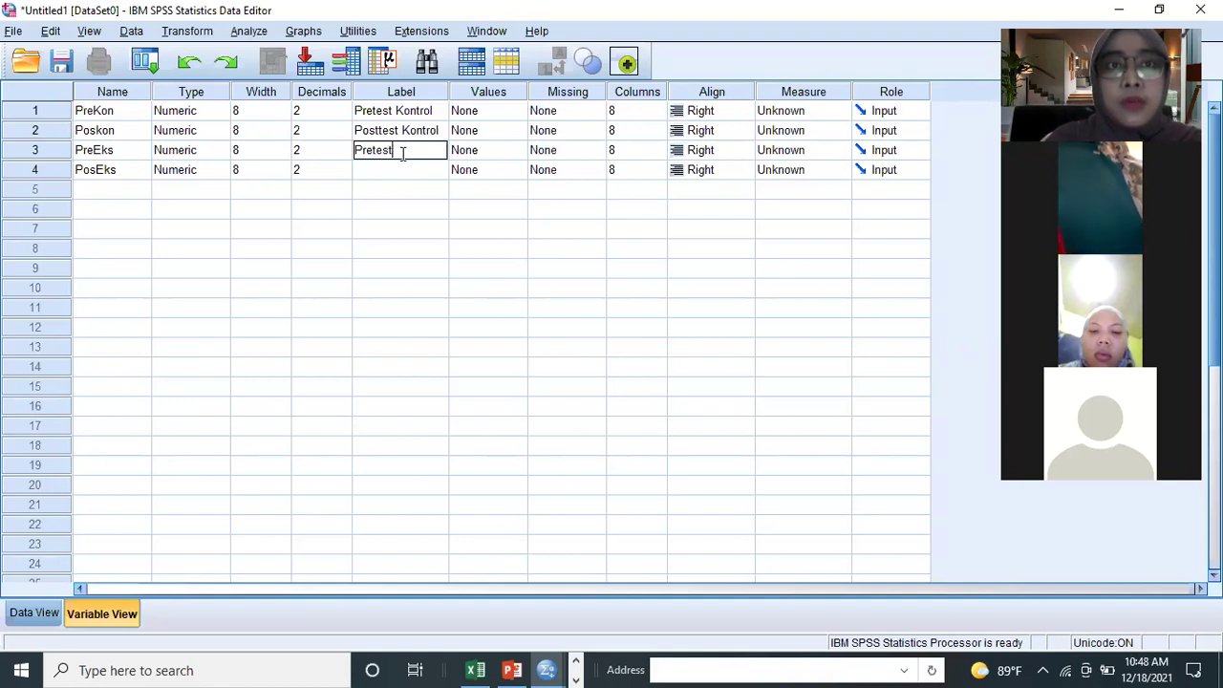
pyautogui.write(' E')
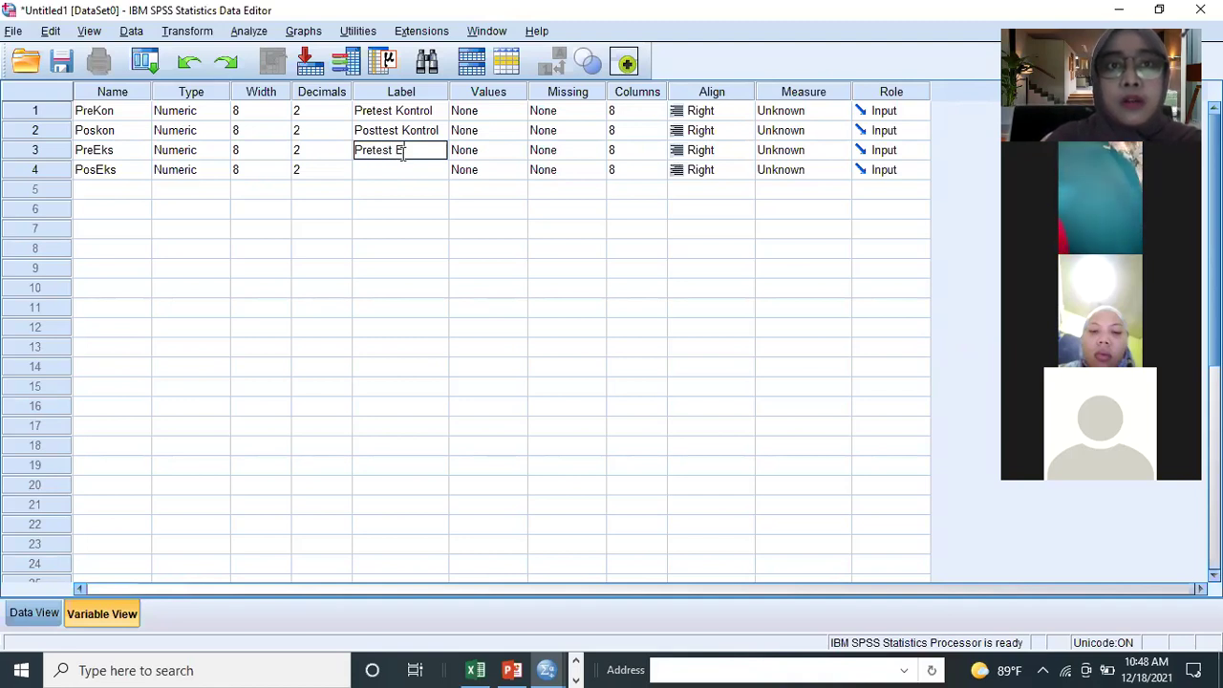
pyautogui.write('ksperimen')
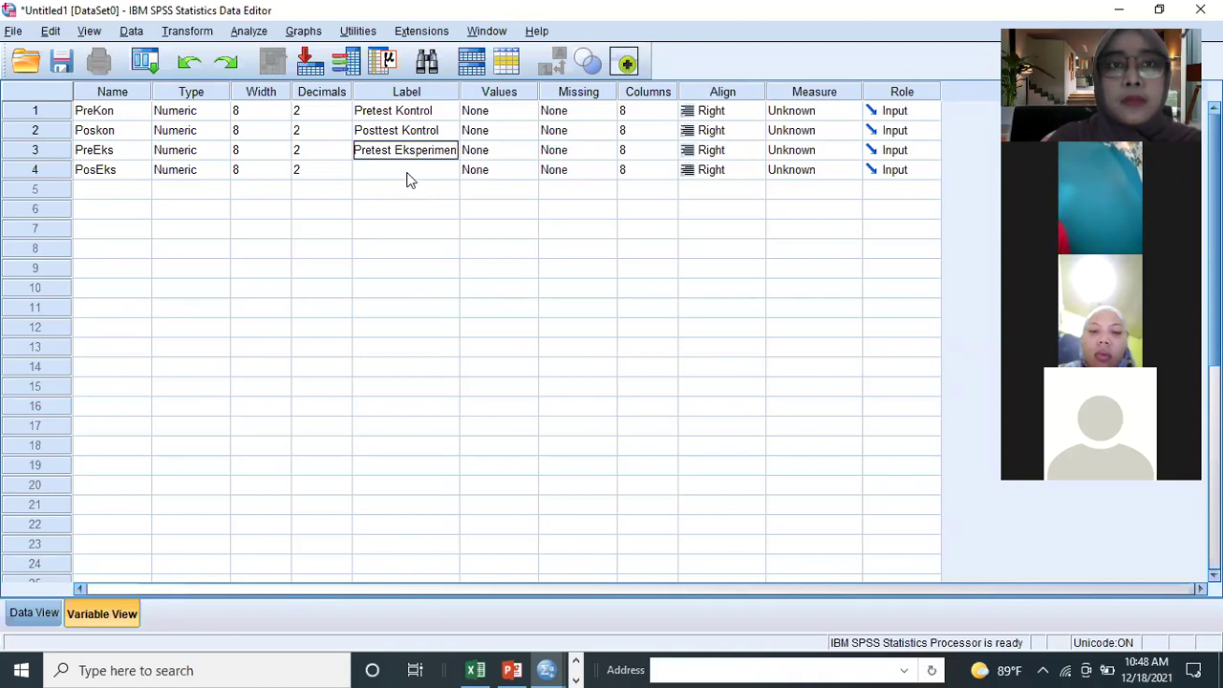
# - Label the PosEks variable as Posttest Eksperimen
pyautogui.click(408, 170)
pyautogui.write('pos')
pyautogui.press('BackSpace')
pyautogui.press('BackSpace')
pyautogui.press('BackSpace')
pyautogui.write('Post te')
pyautogui.press('BackSpace')
pyautogui.press('BackSpace')
pyautogui.press('BackSpace')
pyautogui.write('test Ekspeir')
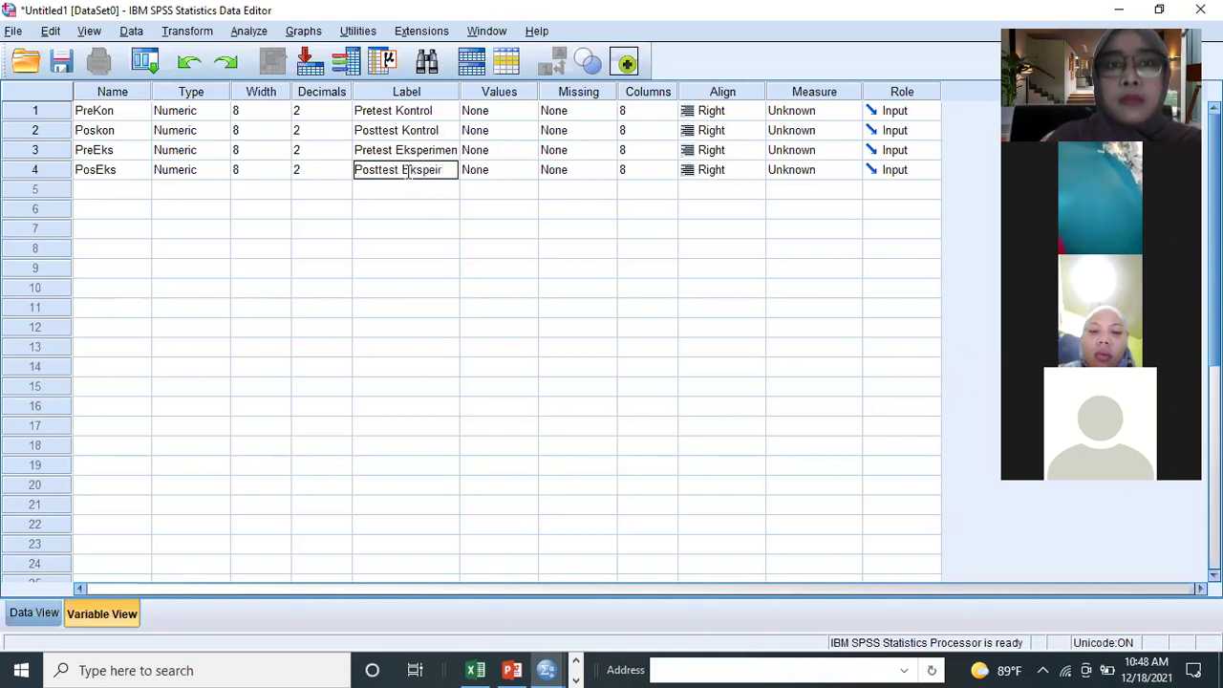
pyautogui.press('BackSpace')
pyautogui.press('BackSpace')
pyautogui.write('rimen')
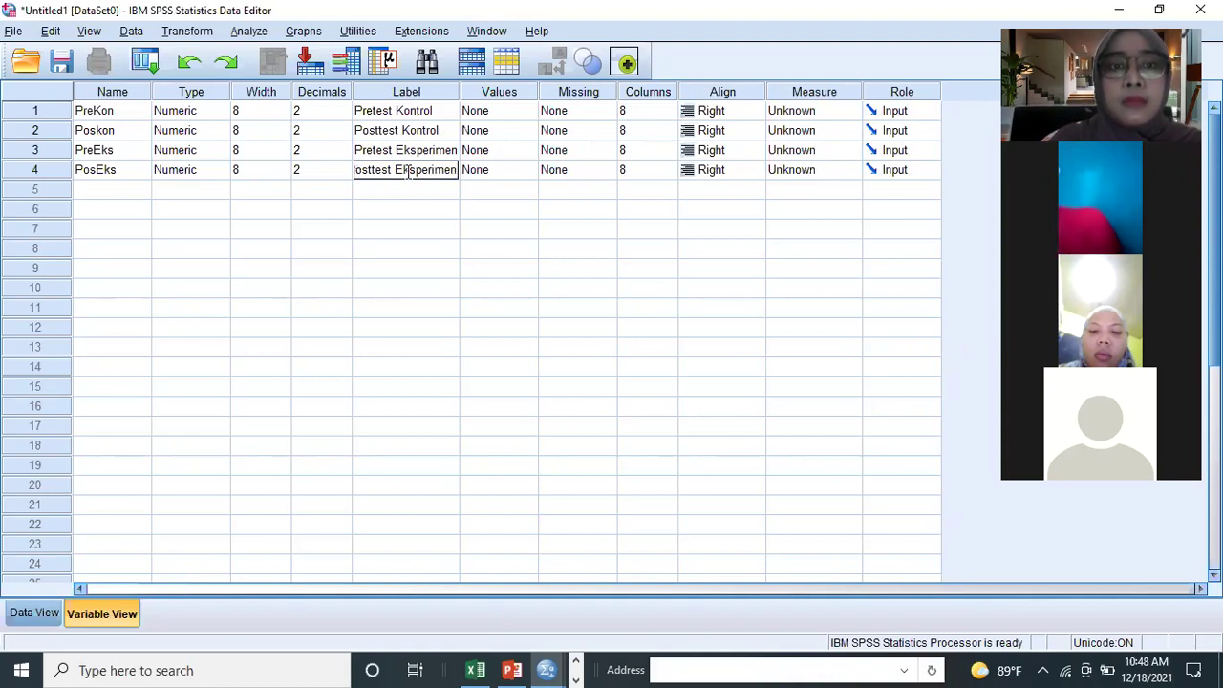
# - Reduce the number of decimals of the PreKon variable to 1
pyautogui.click(336, 150)
pyautogui.click(325, 110)
pyautogui.click(345, 107)
pyautogui.click(344, 114)
pyautogui.click(344, 115)
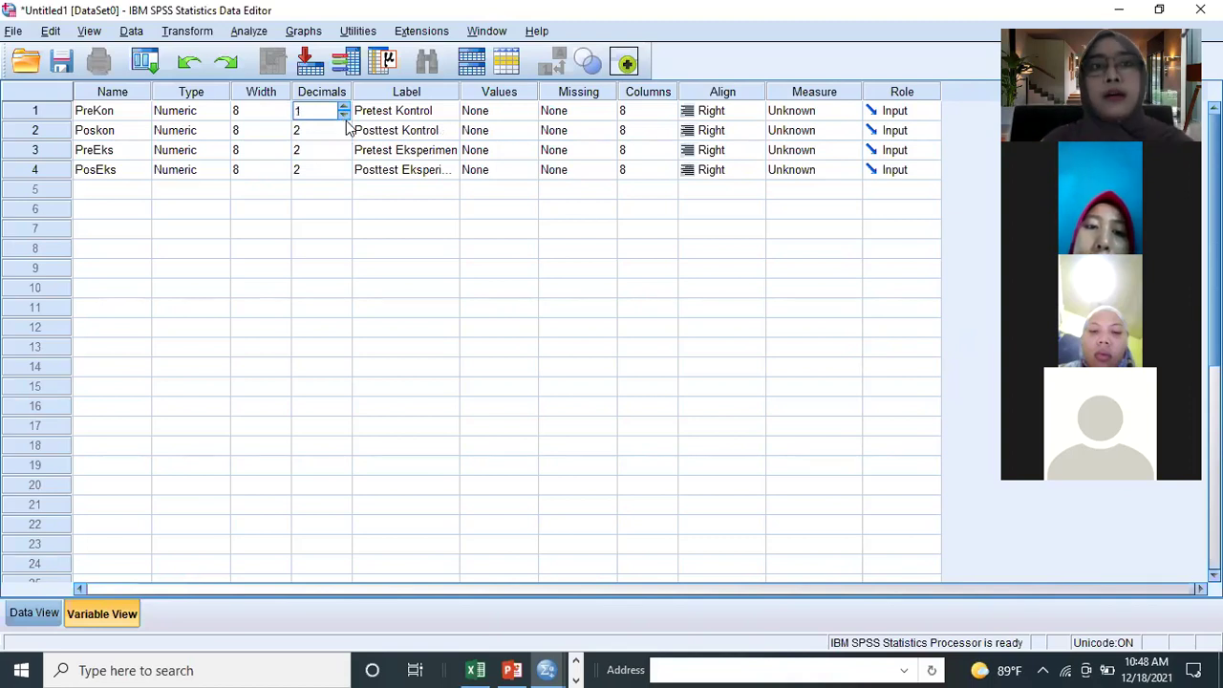
# - Set the decimals of PreKon, Poskon, PreEks and PosEks to 0 and return to the data grid
pyautogui.click(344, 115)
pyautogui.click(344, 136)
pyautogui.click(344, 135)
pyautogui.click(344, 136)
pyautogui.click(344, 150)
pyautogui.click(344, 158)
pyautogui.click(344, 156)
pyautogui.click(342, 176)
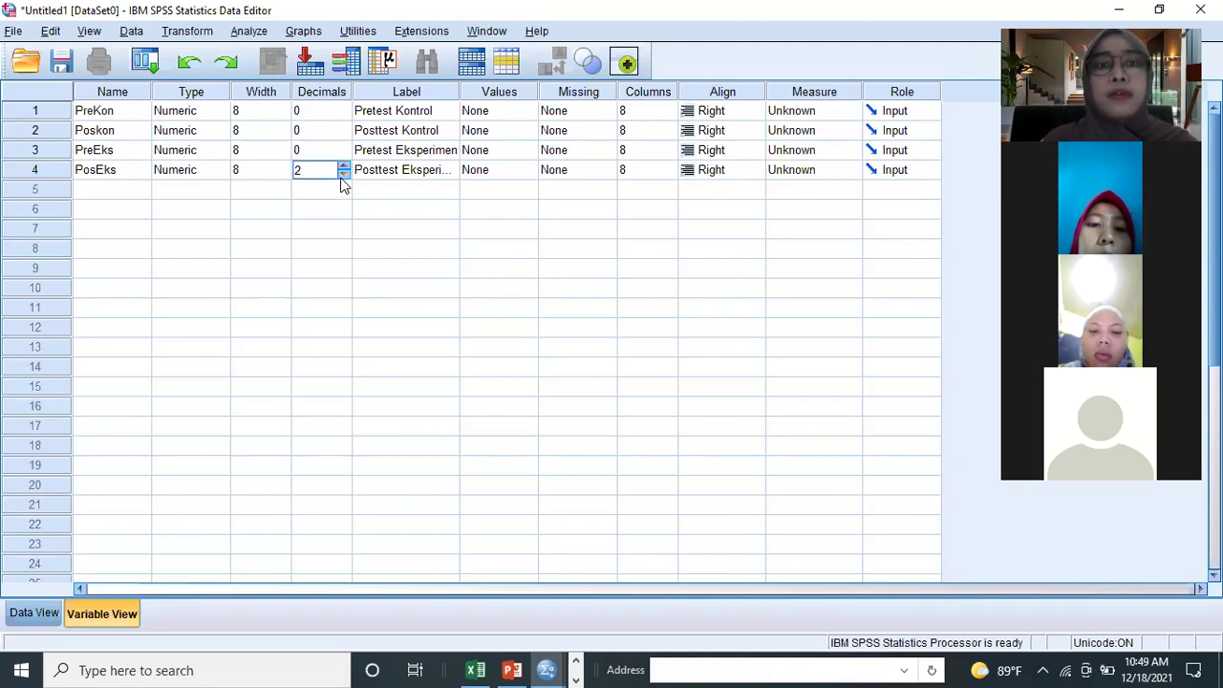
pyautogui.doubleClick(342, 177)
pyautogui.click(248, 274)
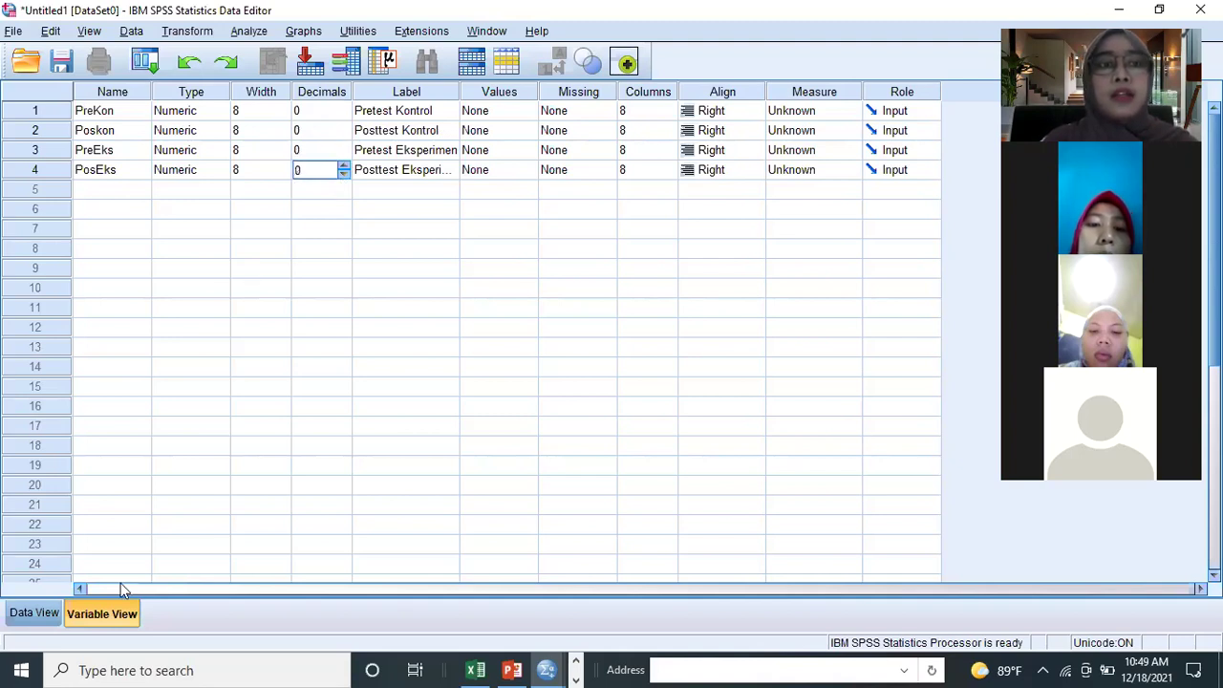
pyautogui.click(52, 617)
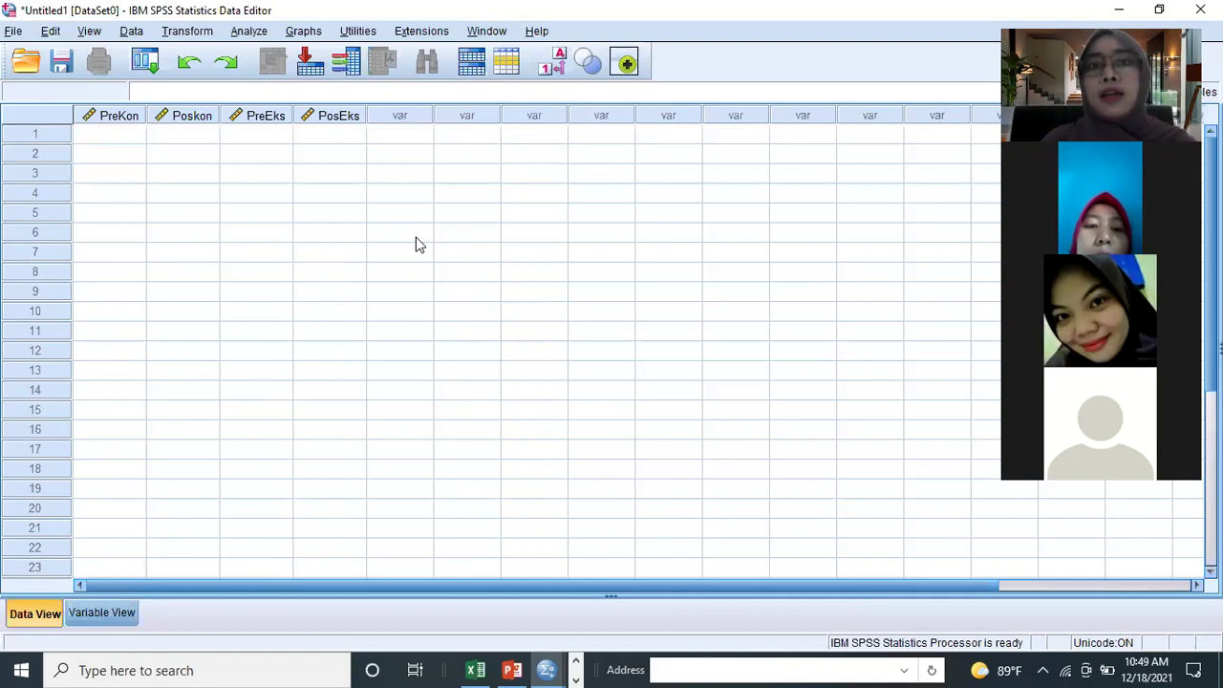
# - Switch to Excel and copy the pretest and posttest scores of both classes, range B5:E34
pyautogui.hotkey('alt', 'Tab')
pyautogui.hotkey('alt', 'Tab')
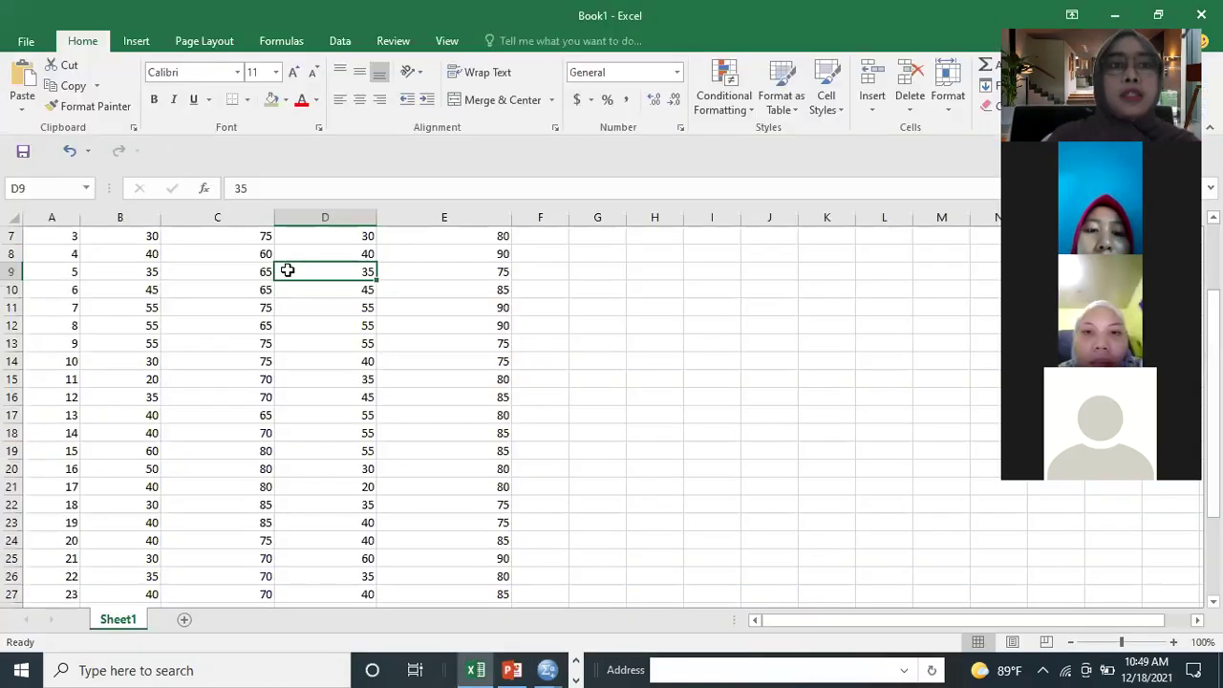
pyautogui.hotkey('ctrl', 'Up')
pyautogui.hotkey('ctrl', 'Up')
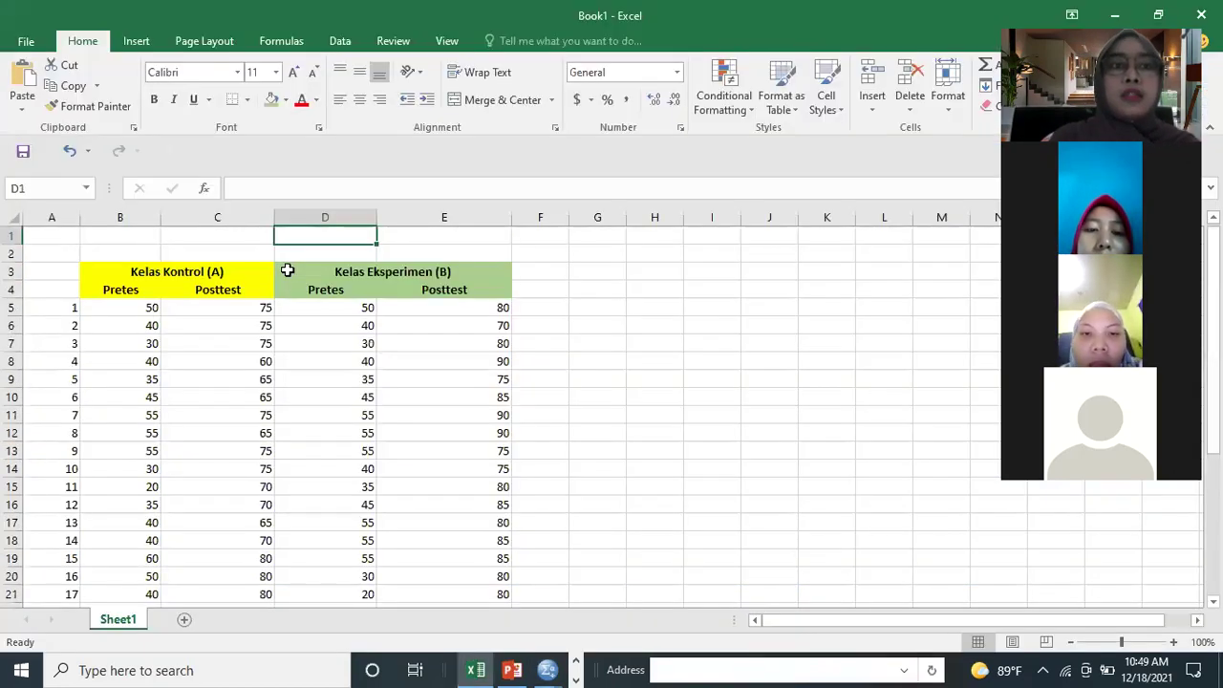
pyautogui.click(150, 306)
pyautogui.hotkey('shift', 'Right')
pyautogui.hotkey('shift', 'Right')
pyautogui.hotkey('shift', 'Right')
pyautogui.hotkey('shift', 'Down')
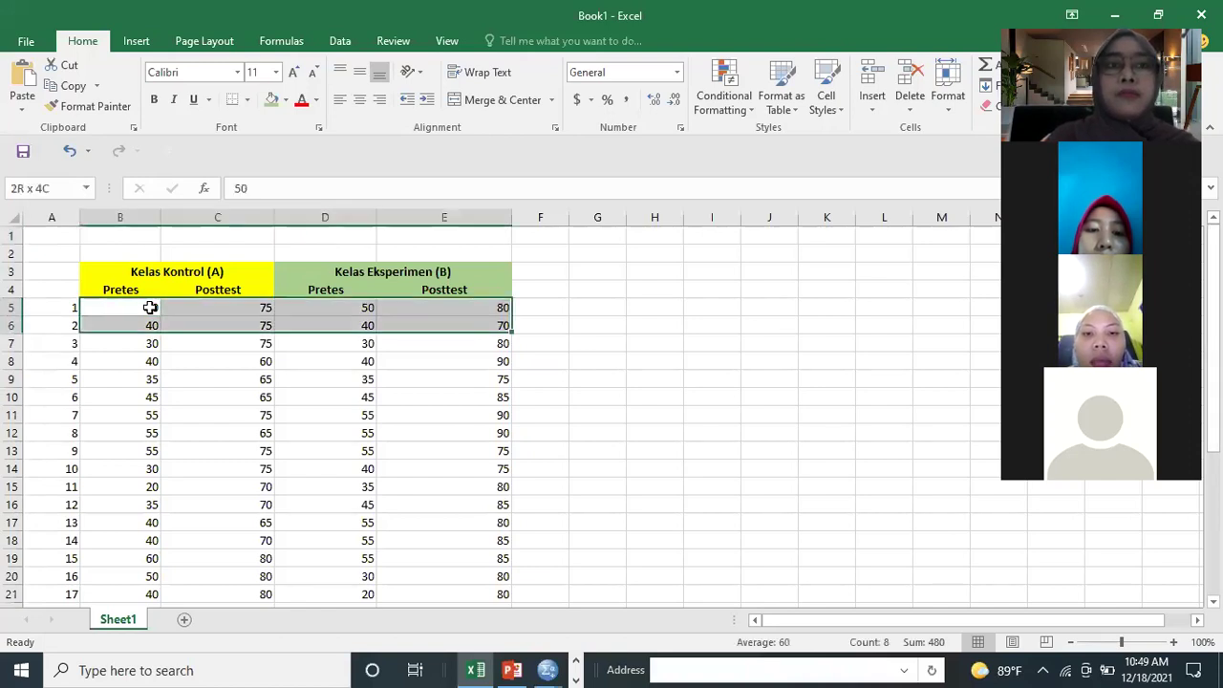
pyautogui.hotkey('shift', 'Down')
pyautogui.hotkey('shift', 'Down')
pyautogui.hotkey('ctrl', 'shift', 'Down')
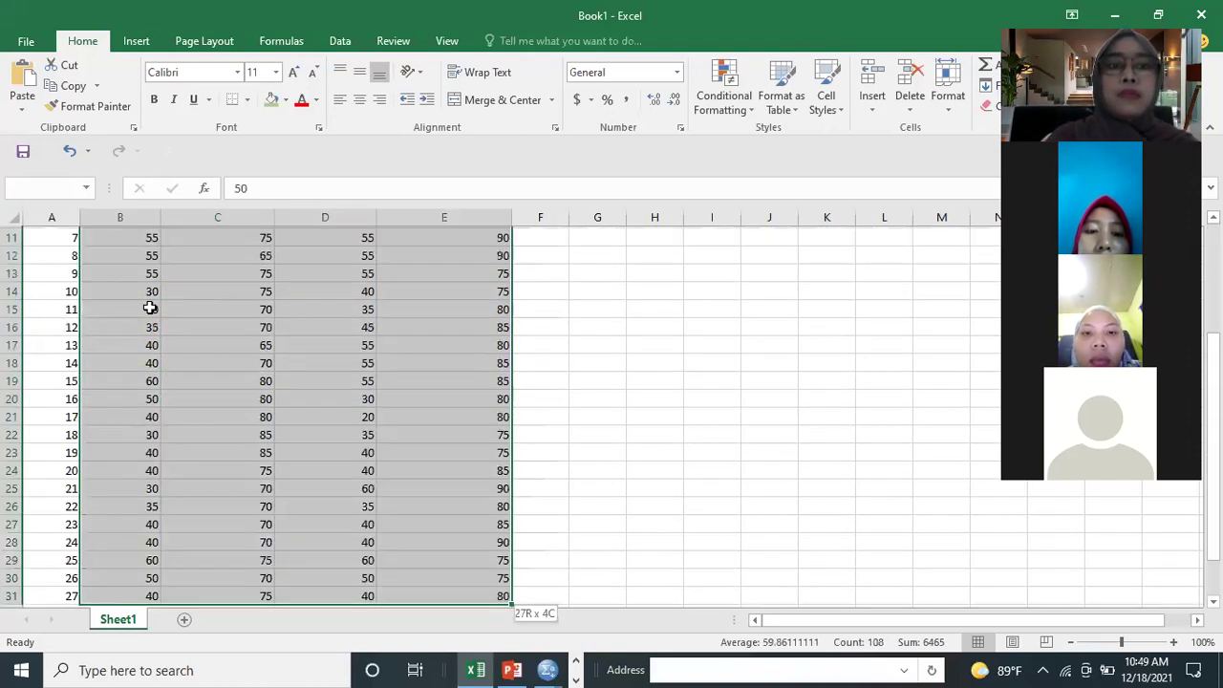
pyautogui.hotkey('shift', 'Down')
pyautogui.hotkey('shift', 'Down')
pyautogui.hotkey('shift', 'Down')
pyautogui.hotkey('shift', 'Down')
pyautogui.hotkey('shift', 'Down')
pyautogui.hotkey('shift', 'Up')
pyautogui.hotkey('shift', 'Up')
pyautogui.hotkey('shift', 'Up')
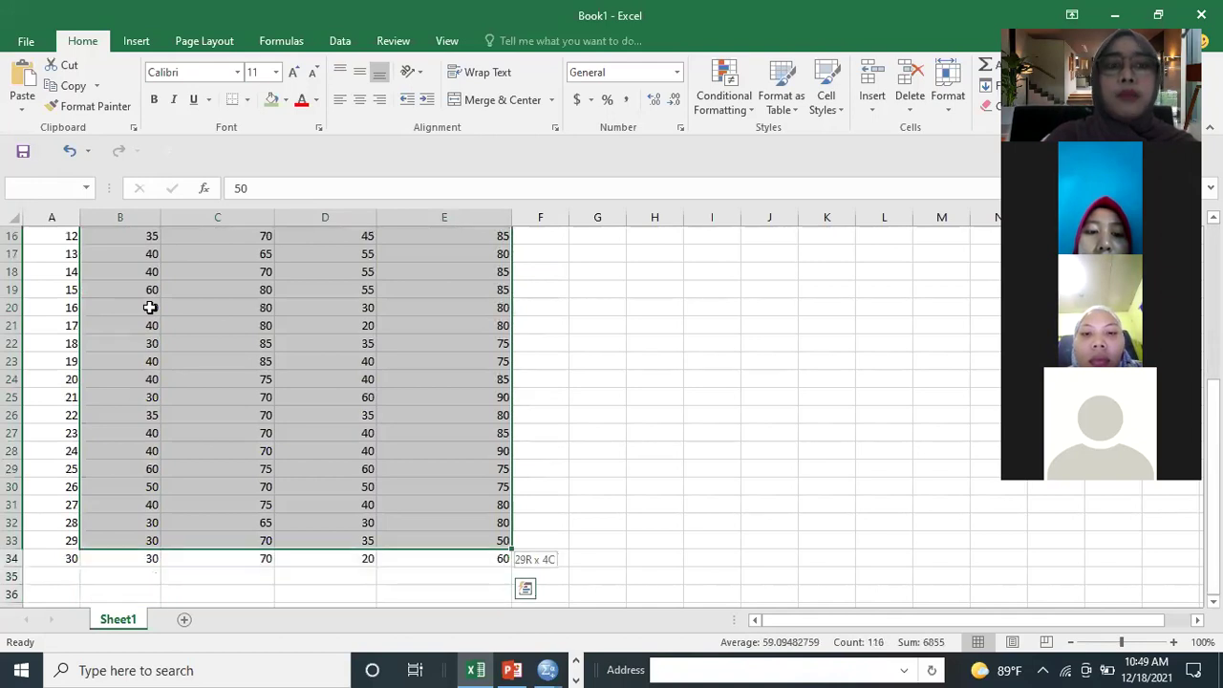
pyautogui.hotkey('shift', 'Down')
pyautogui.hotkey('ctrl', 'c')
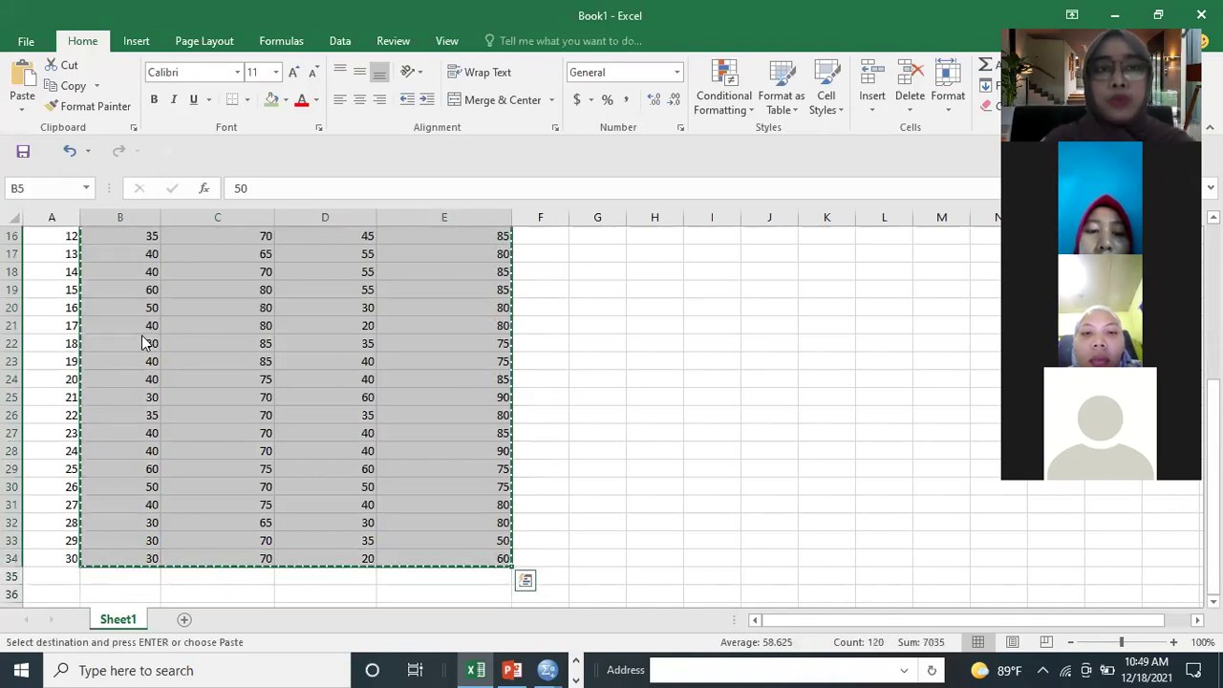
# - Switch back to SPSS and paste the copied scores into the data grid, starting at row 1 of PreKon
pyautogui.hotkey('alt', 'Tab')
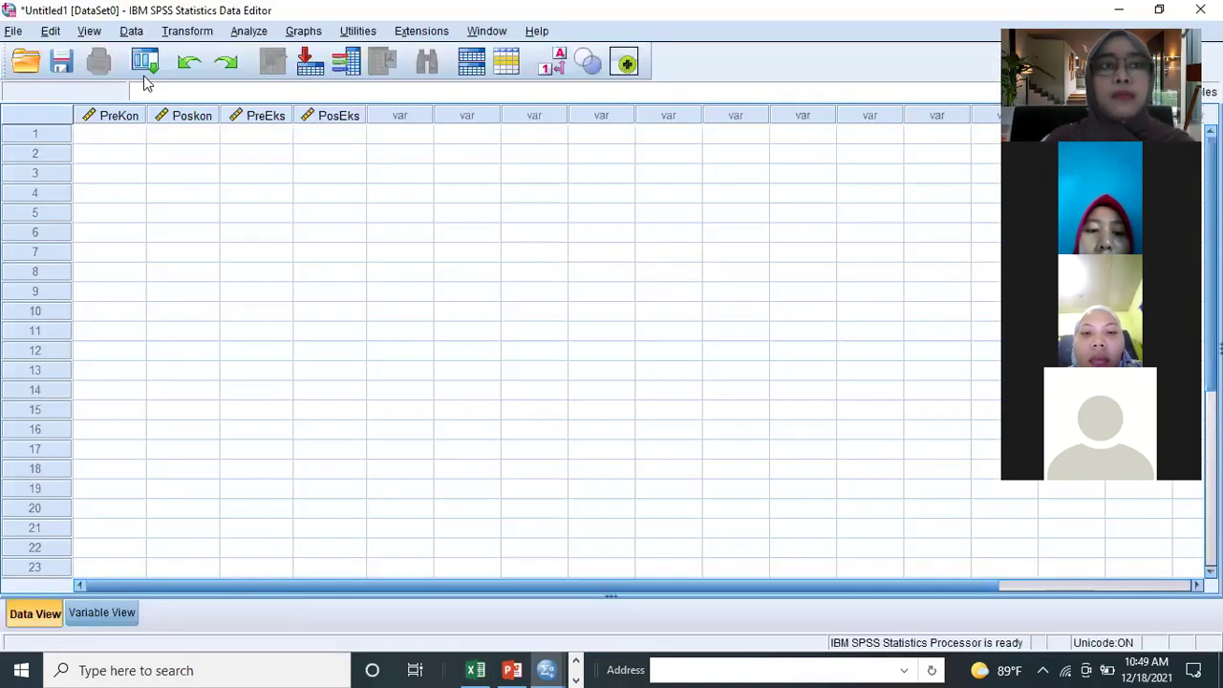
pyautogui.click(118, 128)
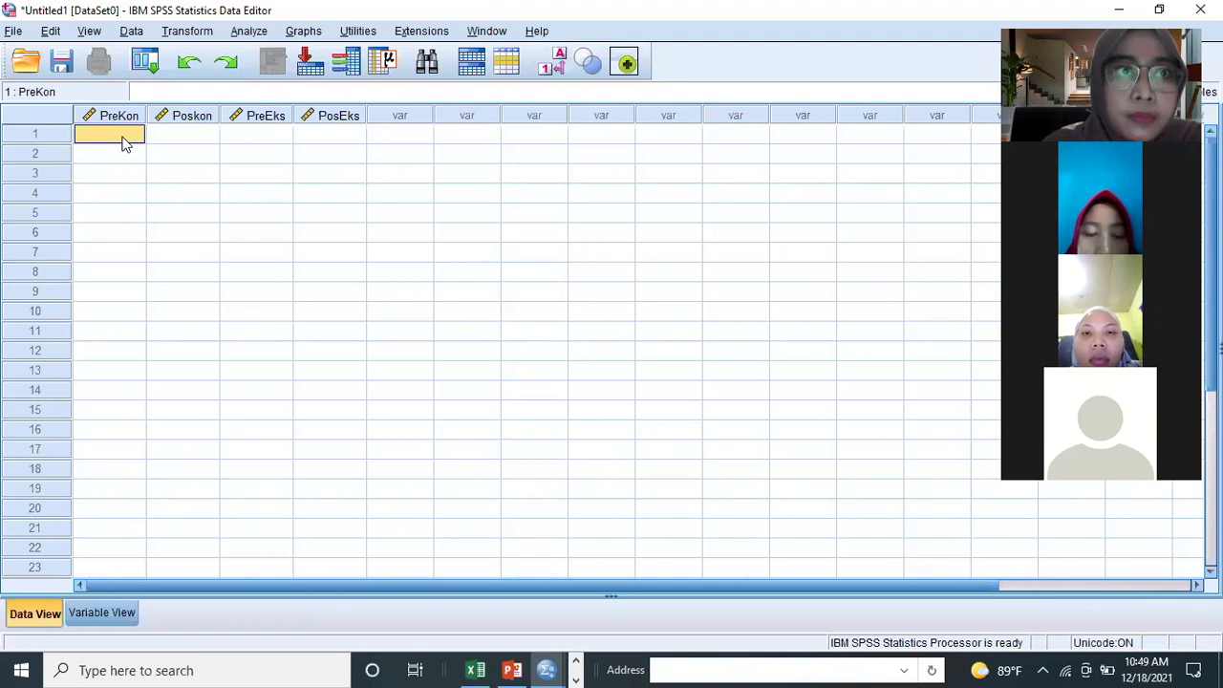
pyautogui.hotkey('ctrl', 'v')
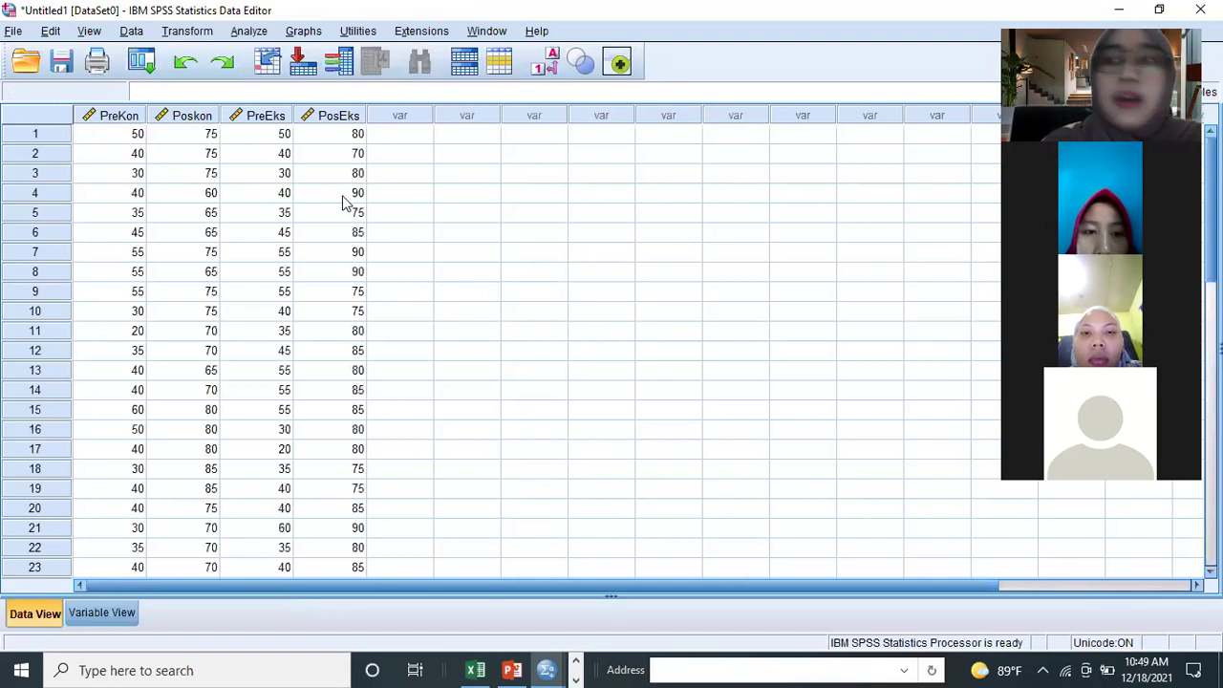
pyautogui.click(344, 199)
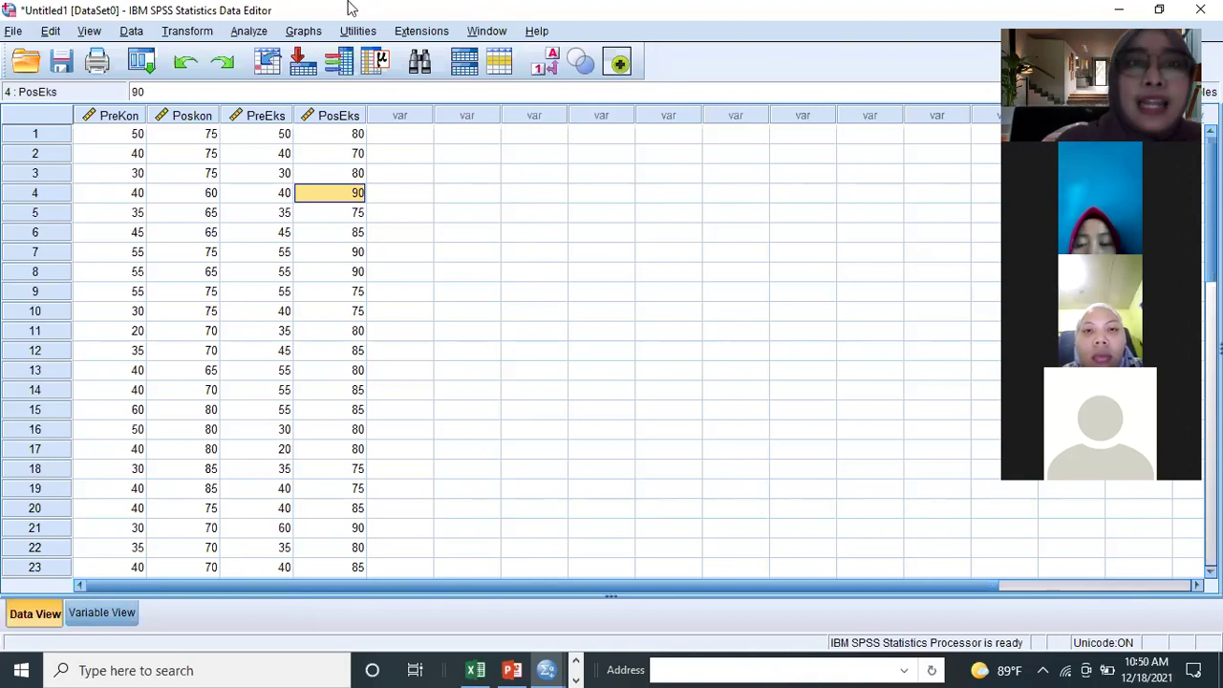
# - Run Descriptives on Pretest Kontrol, Posttest Kontrol, Pretest Eksperimen and Posttest Eksperimen, and postpone the feedback request
pyautogui.click(246, 31)
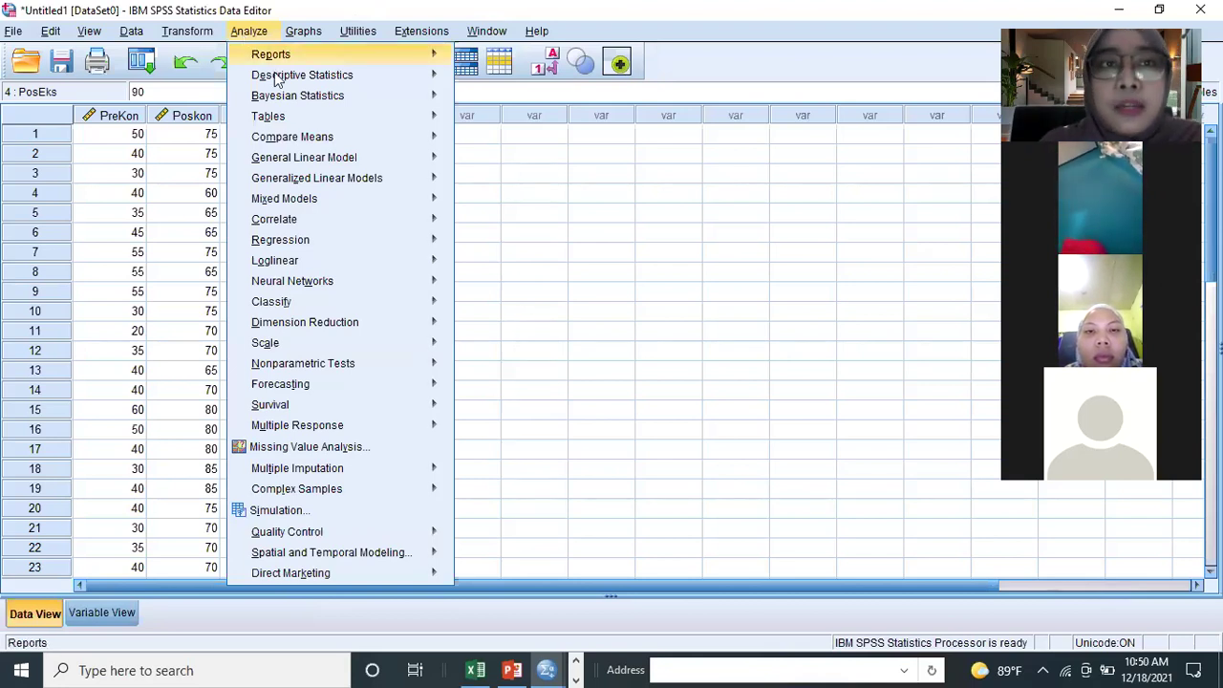
pyautogui.moveTo(277, 77)
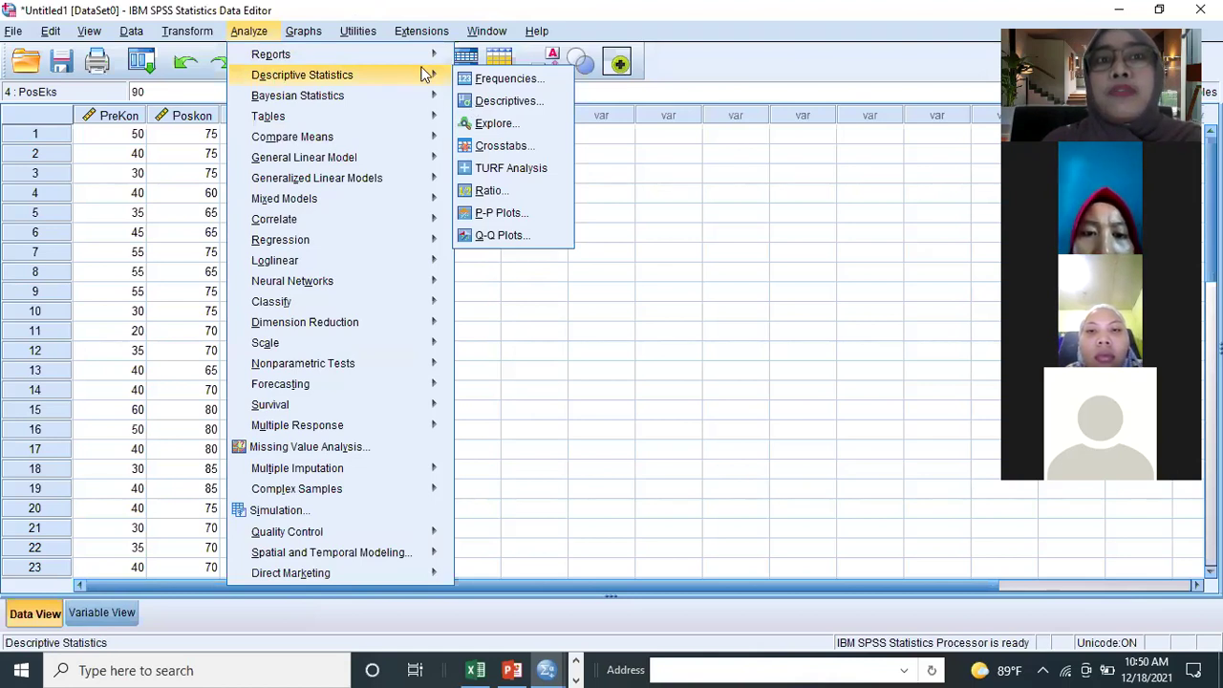
pyautogui.moveTo(305, 54)
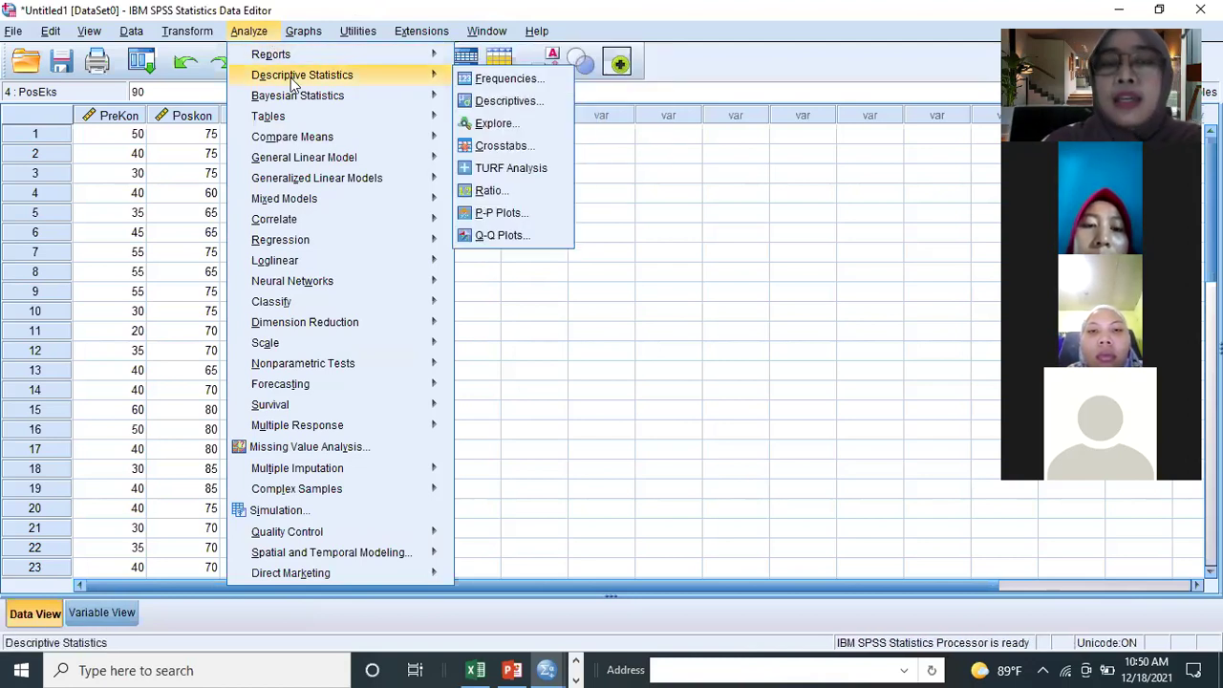
pyautogui.click(495, 105)
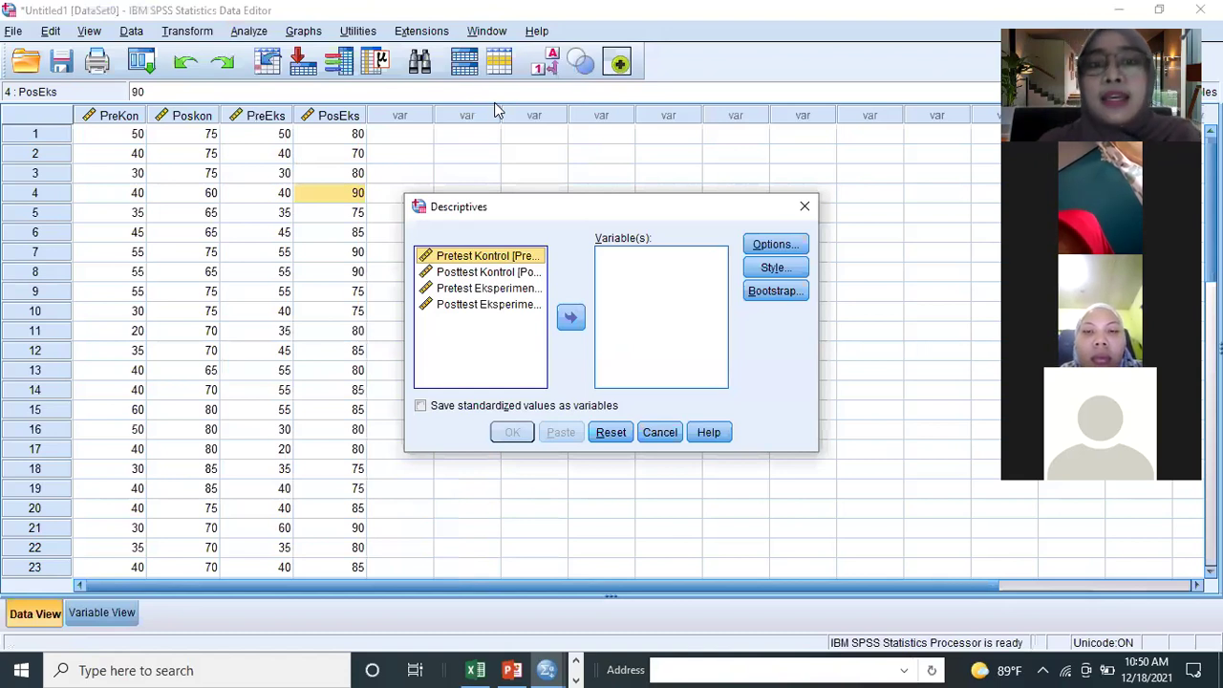
pyautogui.click(571, 321)
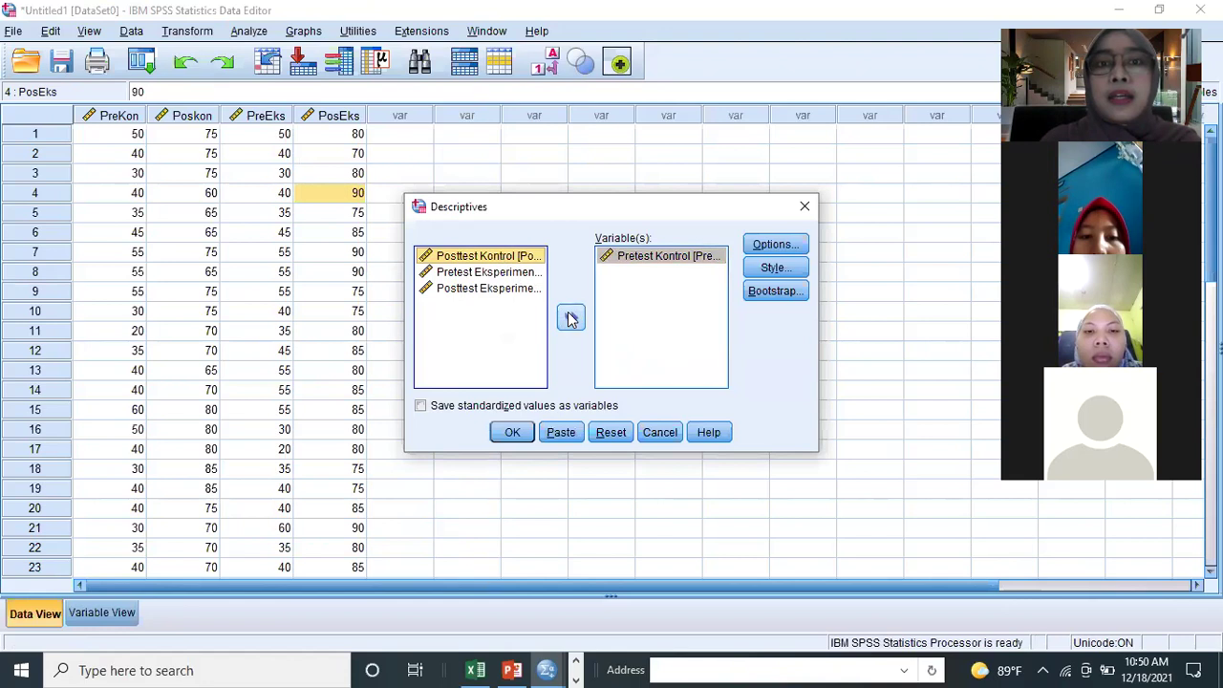
pyautogui.click(571, 319)
pyautogui.click(497, 258)
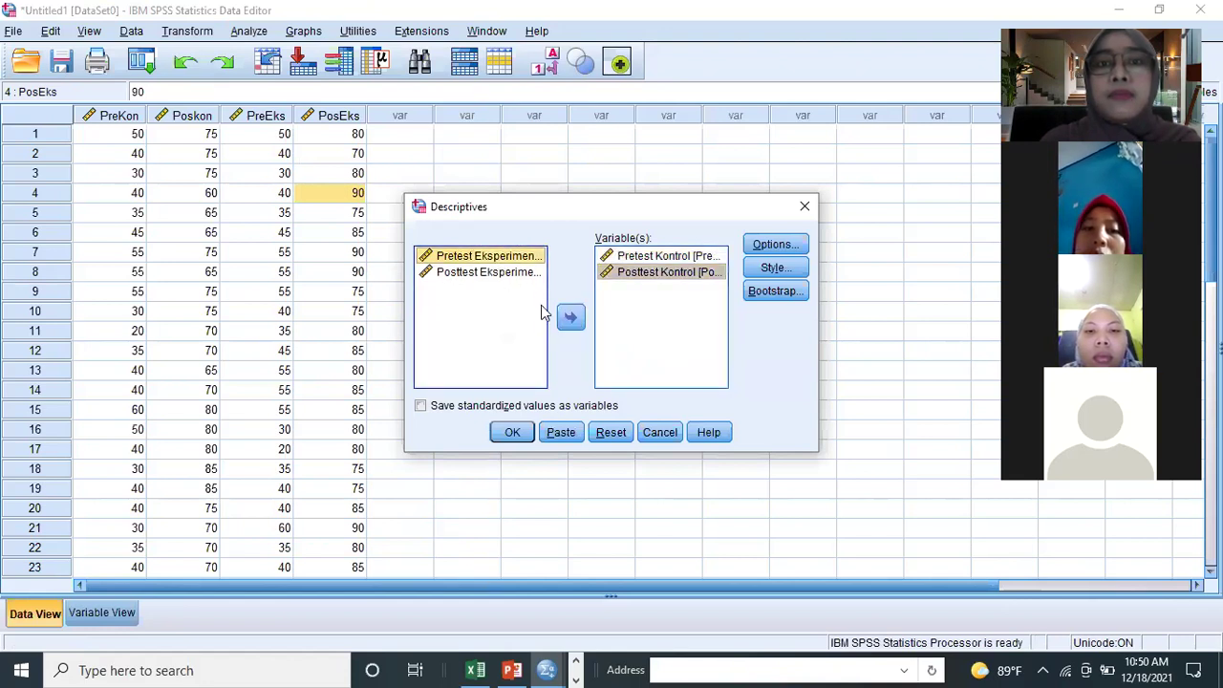
pyautogui.click(568, 319)
pyautogui.click(489, 258)
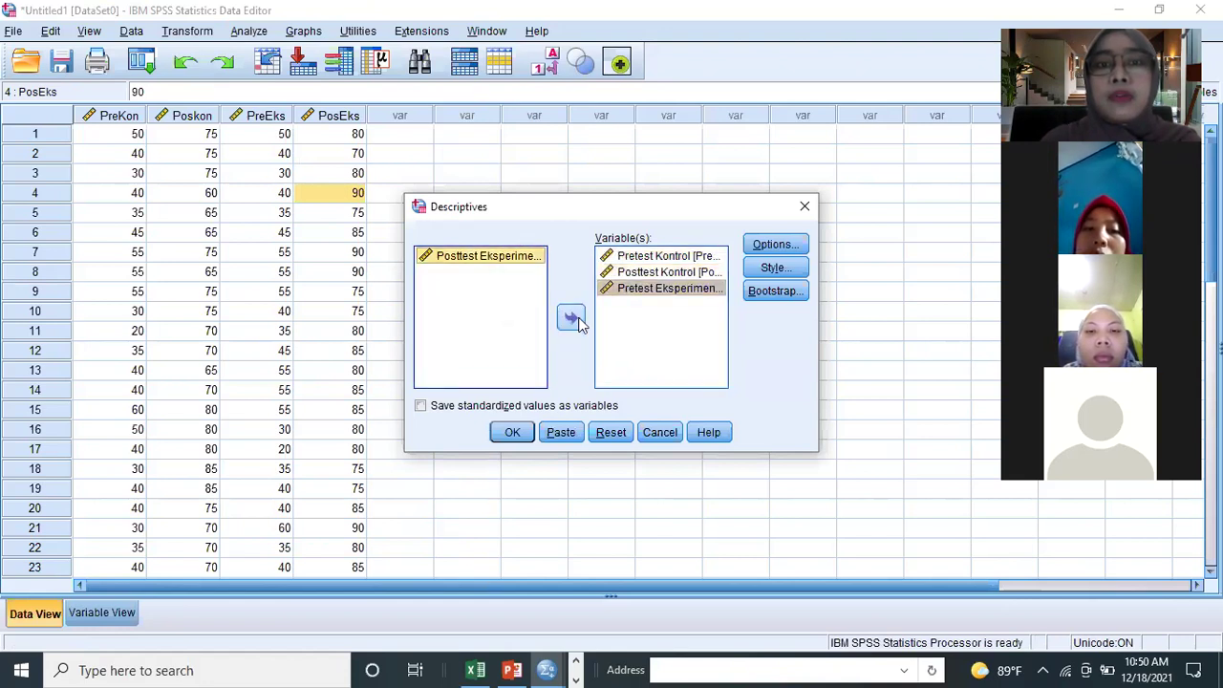
pyautogui.click(570, 319)
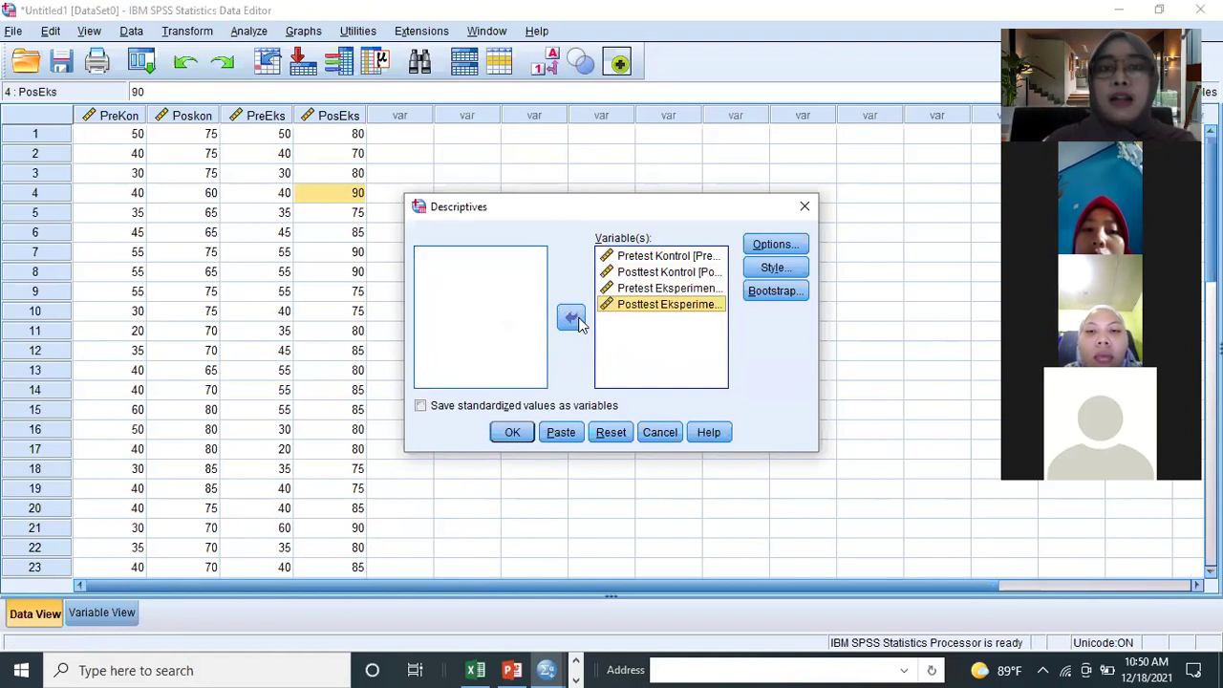
pyautogui.click(513, 432)
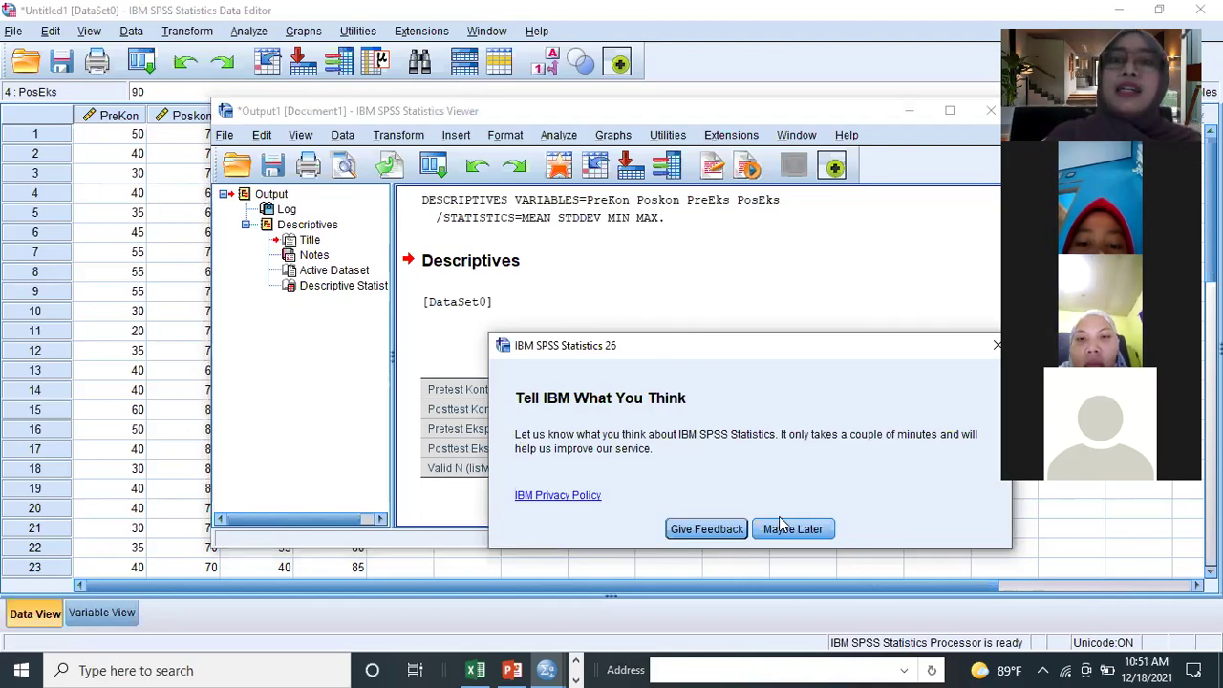
pyautogui.click(792, 530)
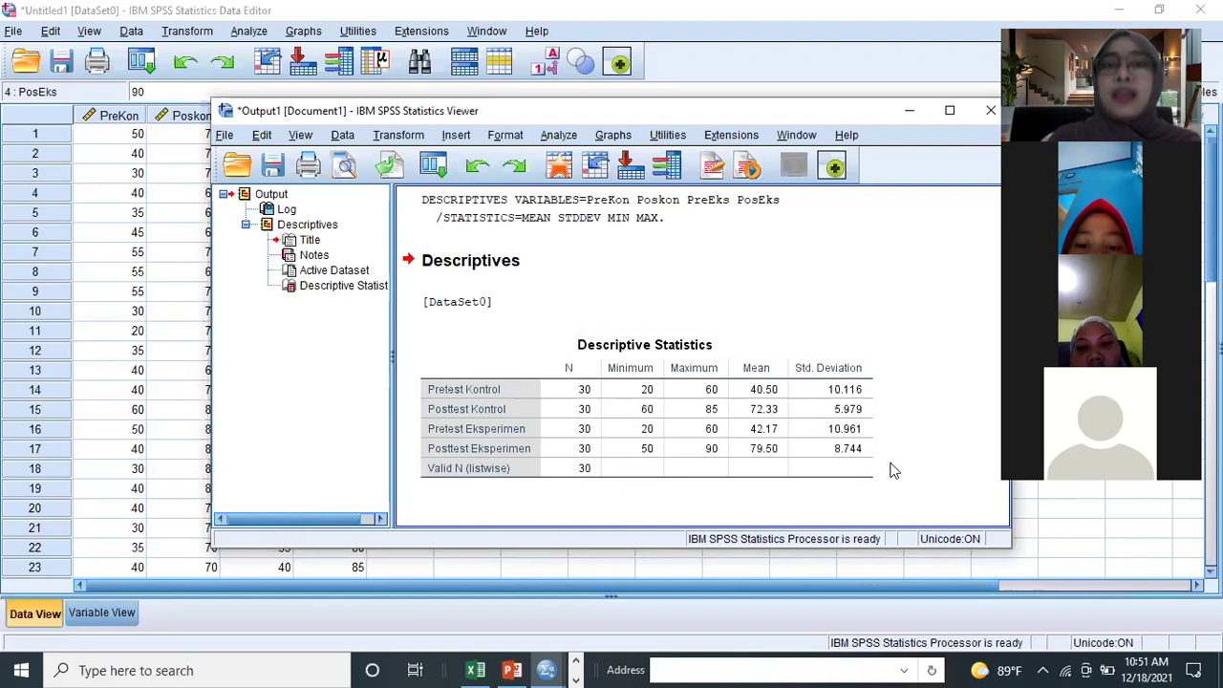
# - Copy the Descriptive Statistics table from the output
pyautogui.click(655, 412)
pyautogui.rightClick(655, 412)
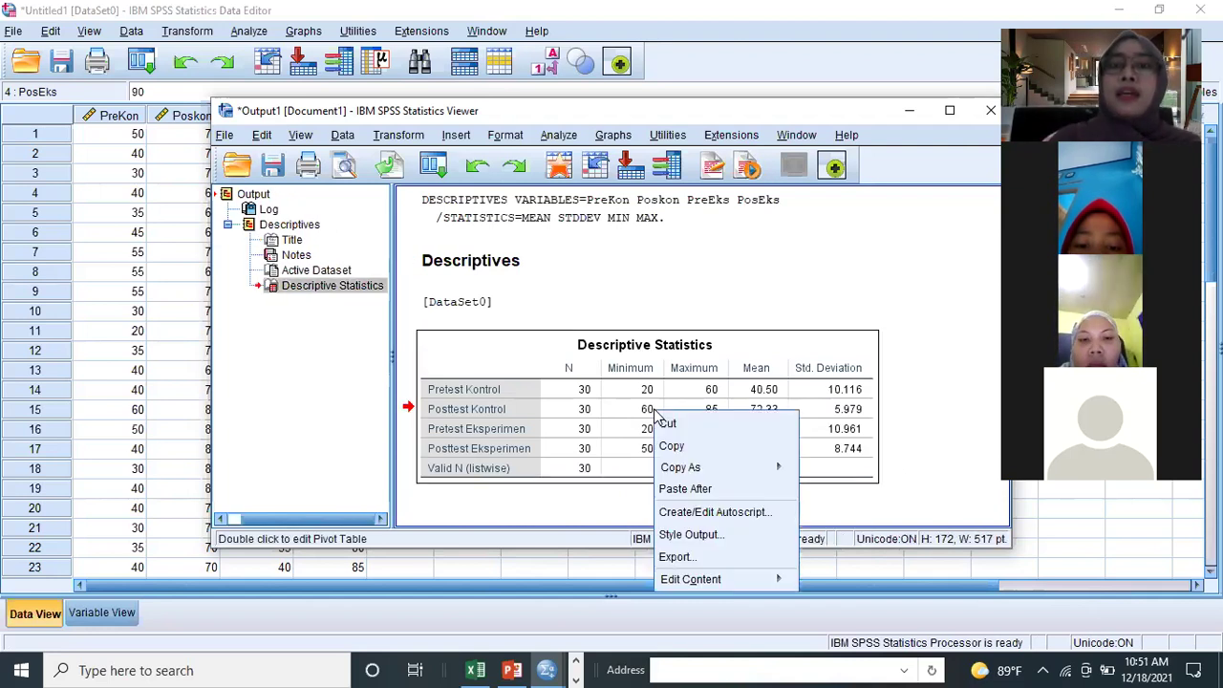
pyautogui.click(674, 446)
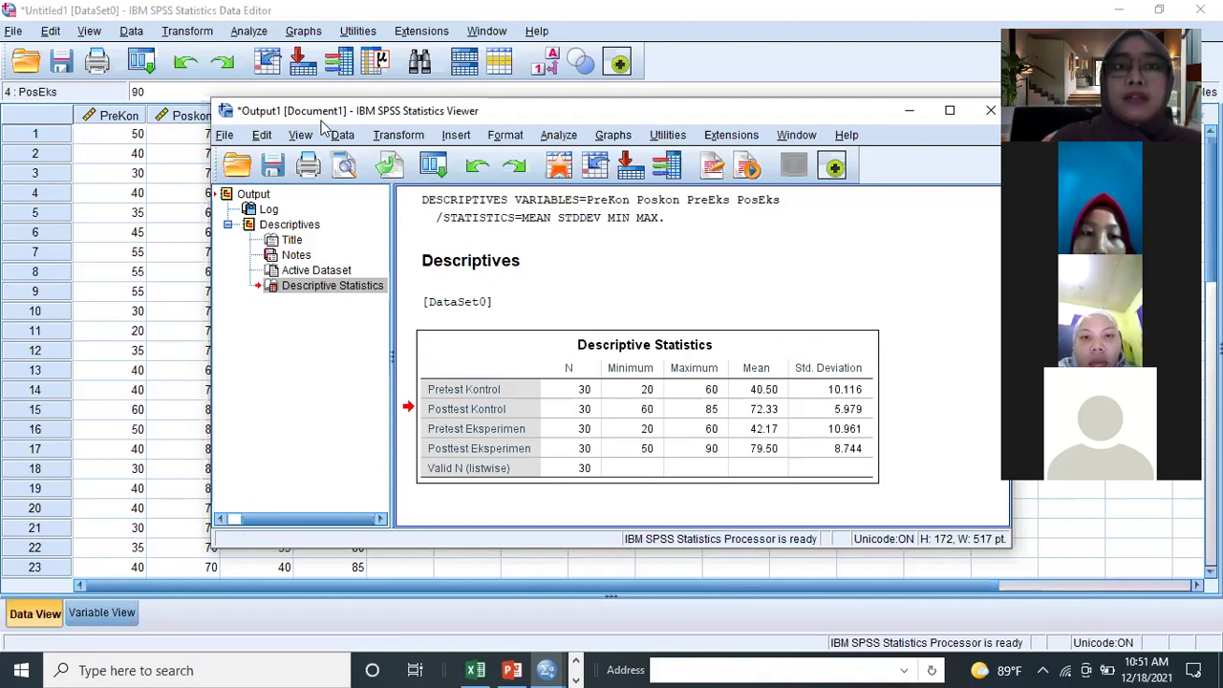
# - Save the output as Output1.spv in Documents, replacing the existing file, and close the output viewer
pyautogui.click(225, 135)
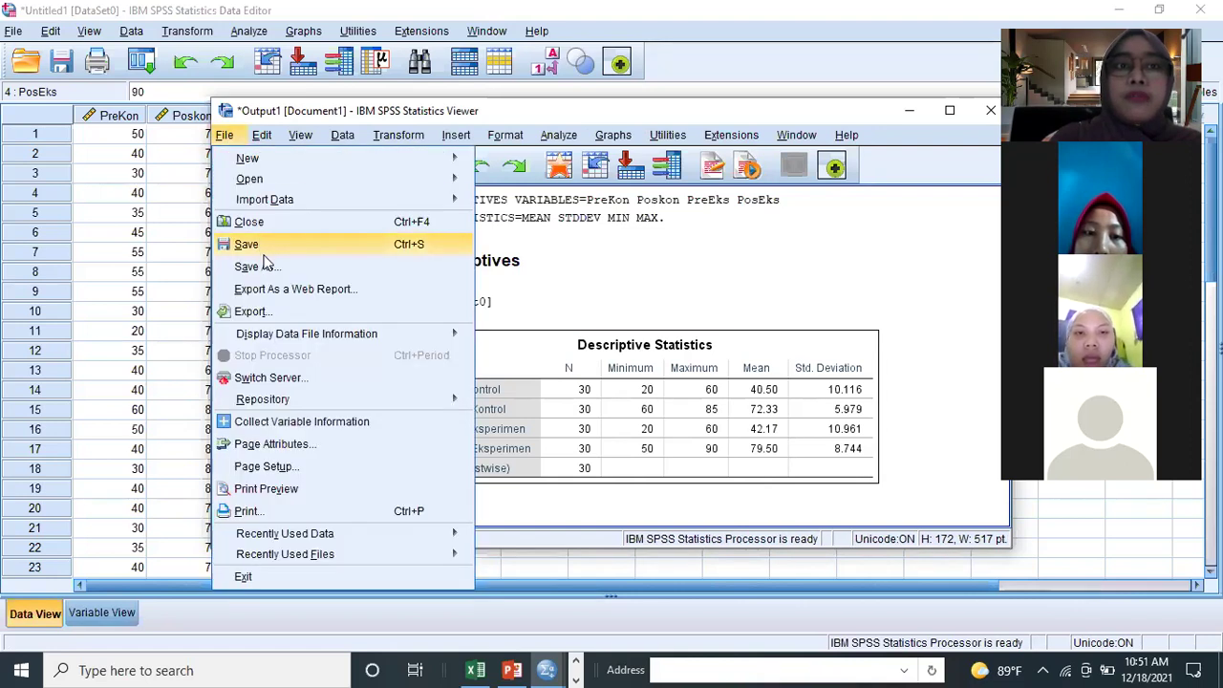
pyautogui.click(267, 268)
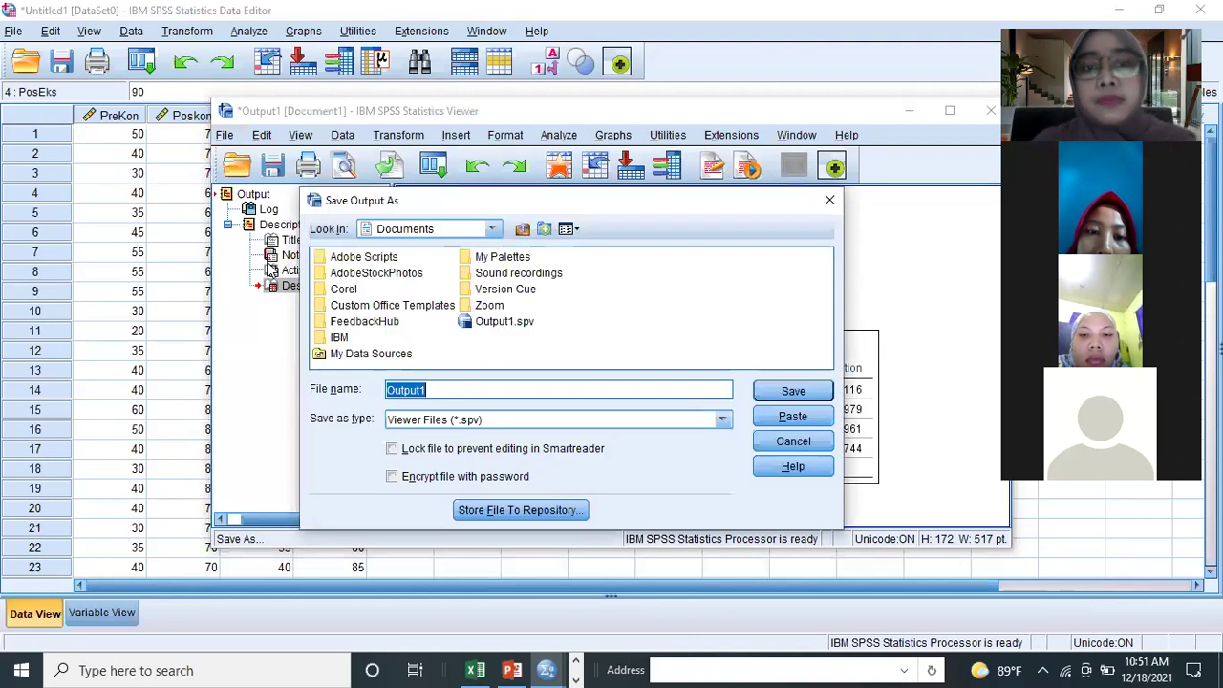
pyautogui.press('Return')
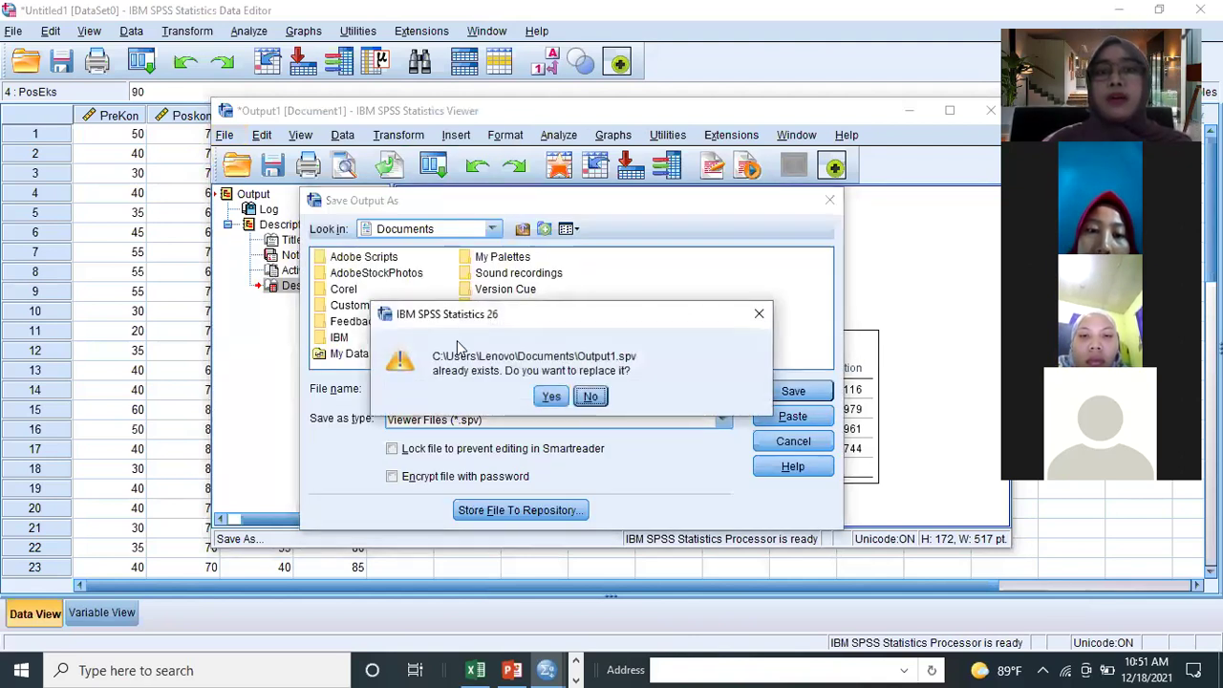
pyautogui.click(562, 406)
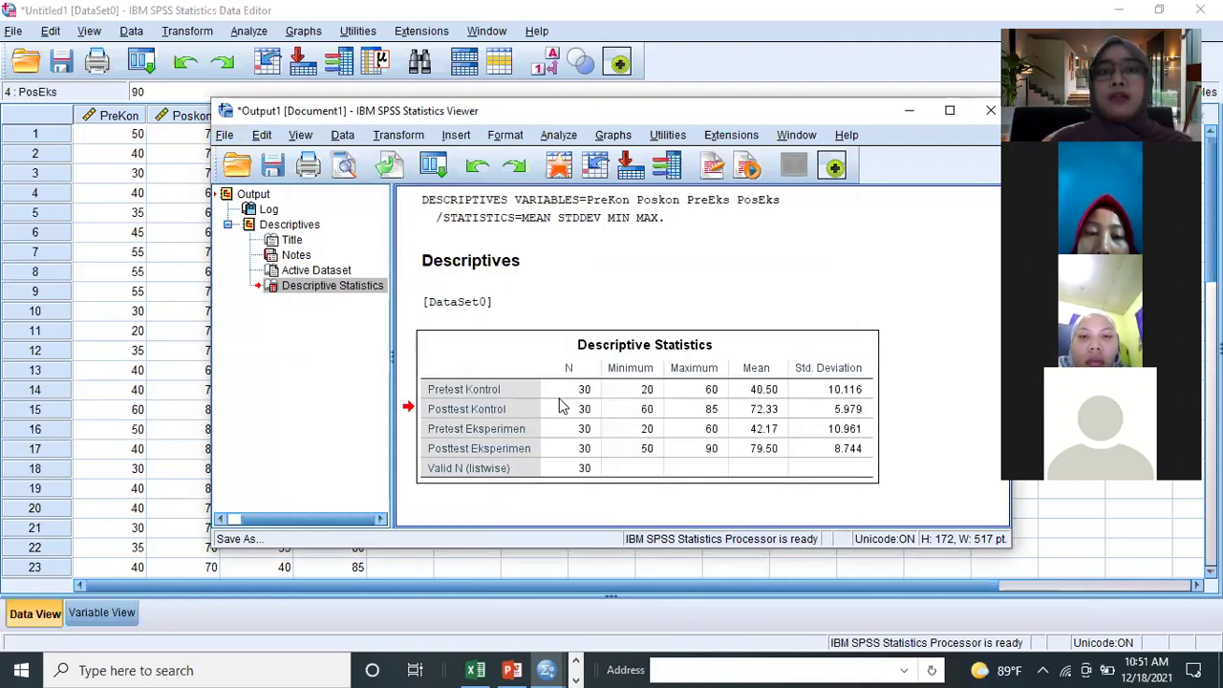
pyautogui.click(992, 112)
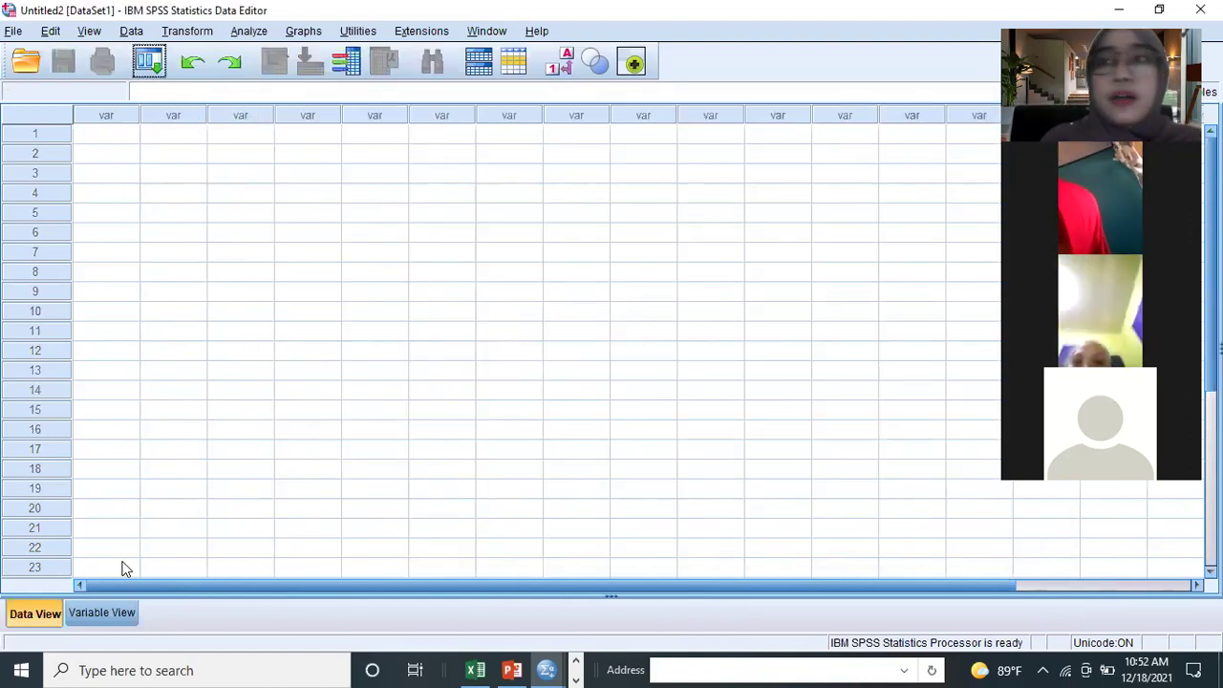
# - Define two new variables named Hasil and Kelas in the empty dataset
pyautogui.click(89, 617)
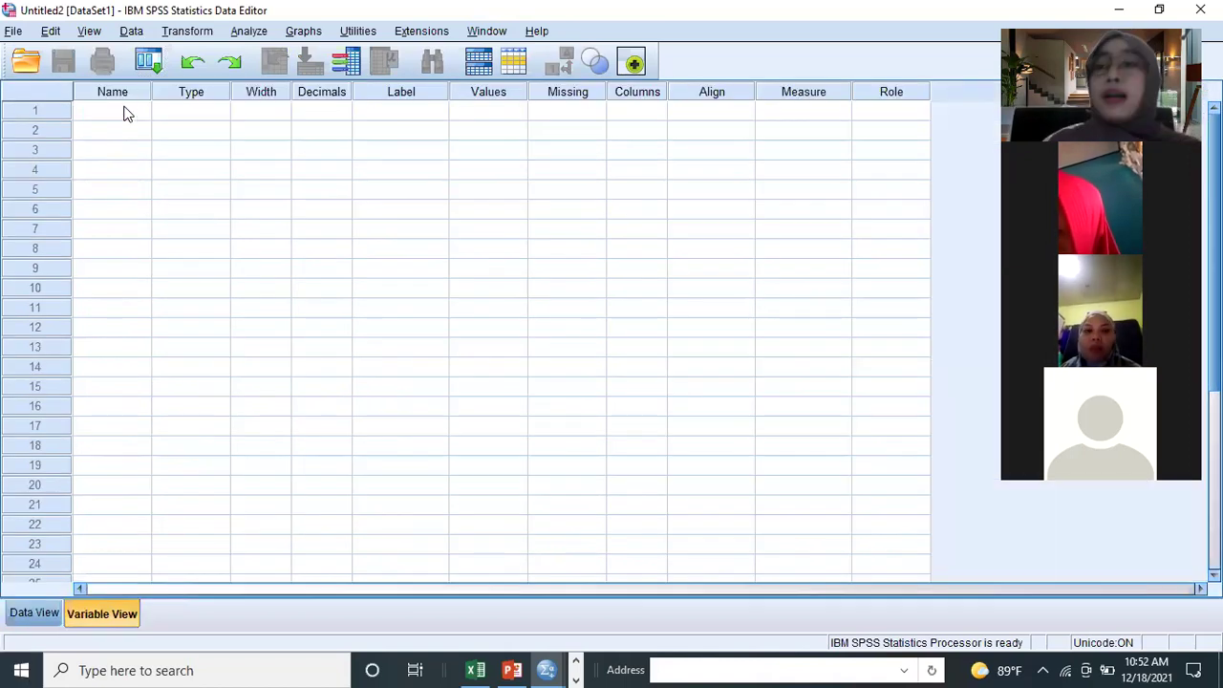
pyautogui.click(128, 114)
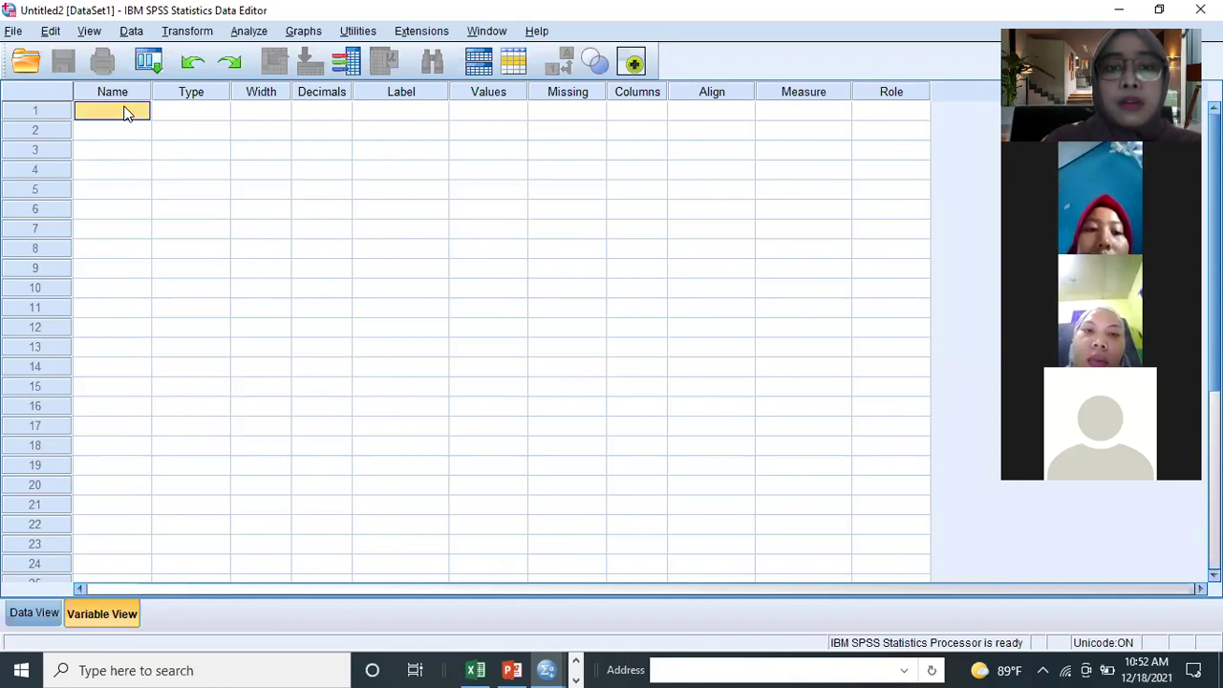
pyautogui.write('Hasi')
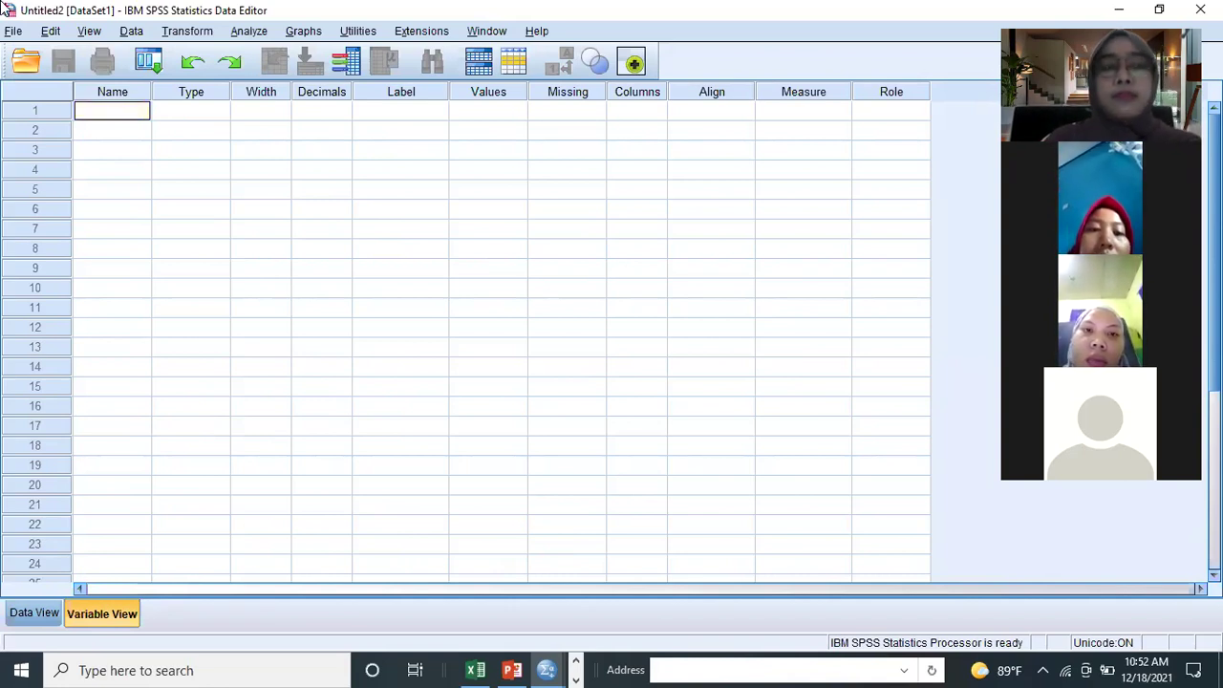
pyautogui.write('l')
pyautogui.press('Return')
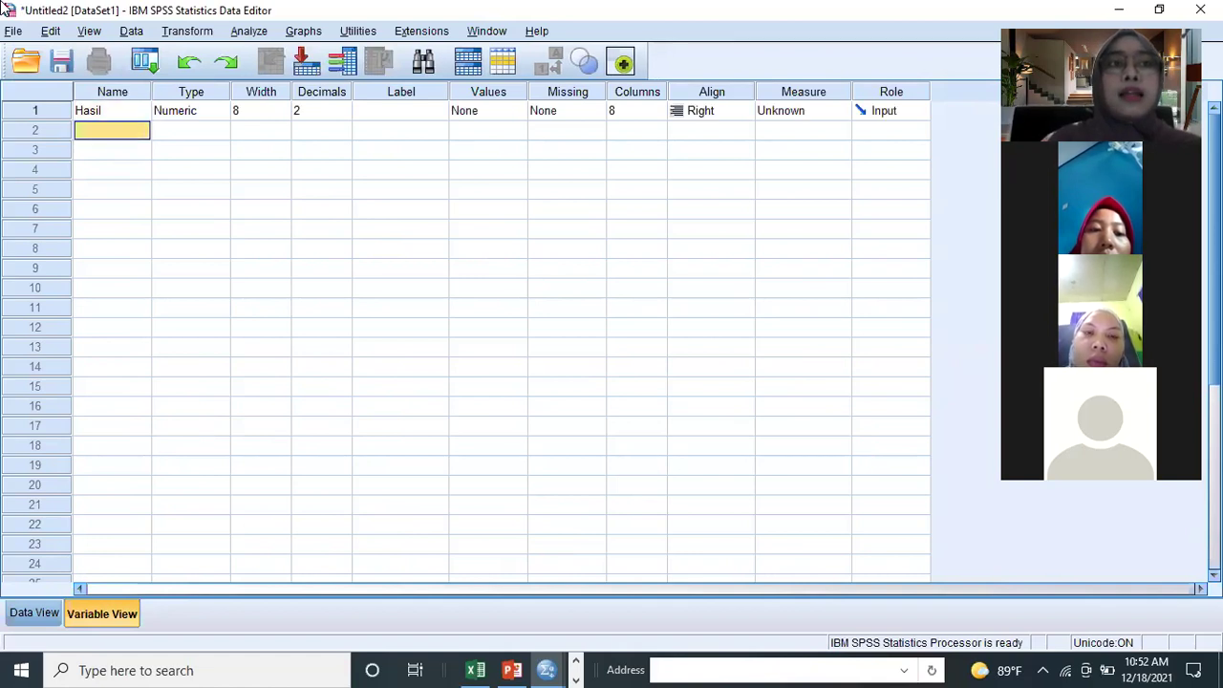
pyautogui.write('Kelas')
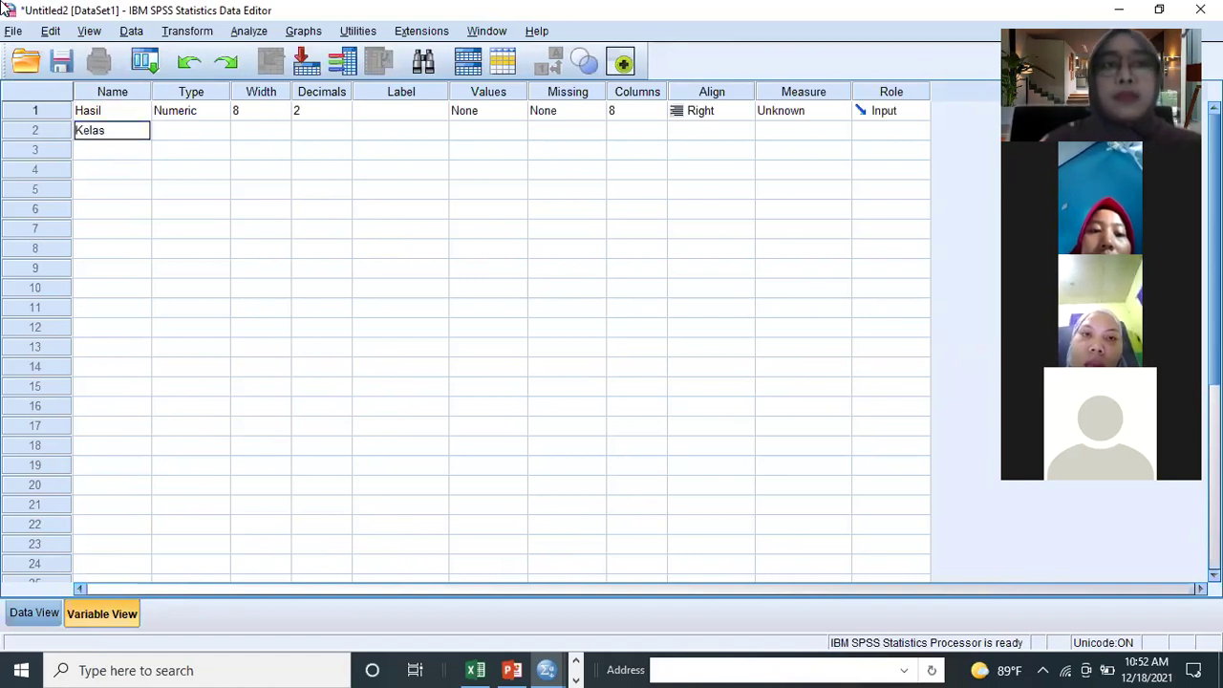
# - Set the decimals of both Hasil and Kelas to 0
pyautogui.click(342, 112)
pyautogui.doubleClick(344, 115)
pyautogui.click(344, 132)
pyautogui.doubleClick(344, 135)
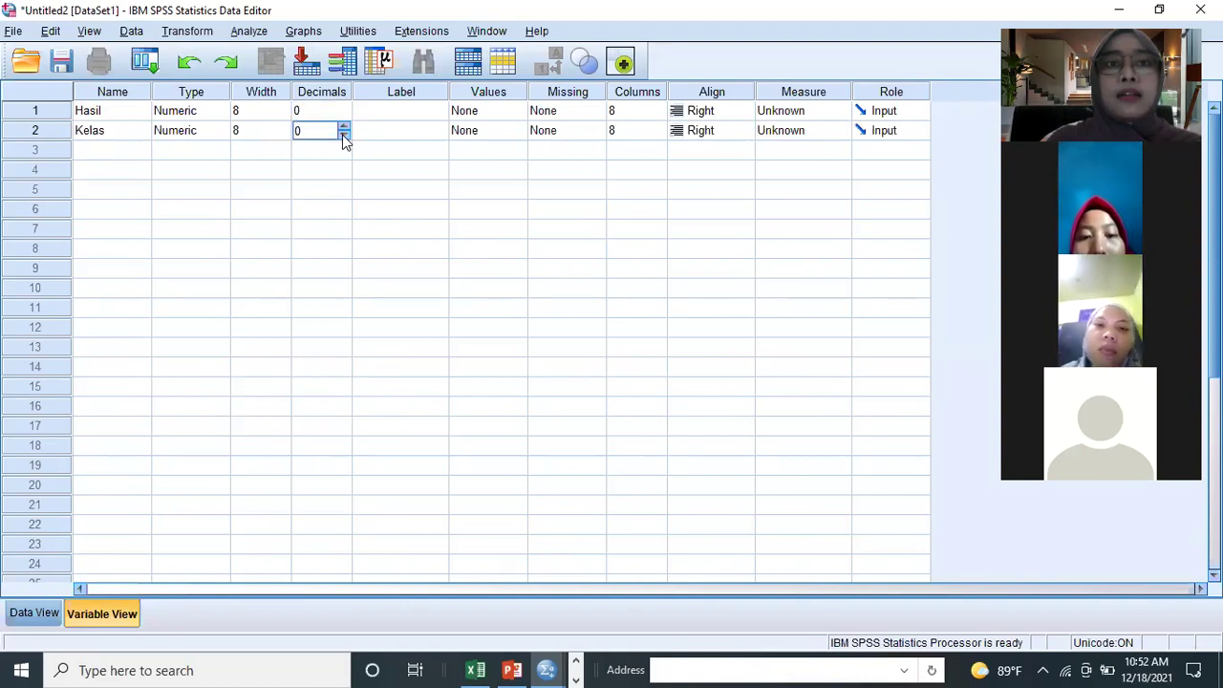
# - Label the Hasil variable "Hasil Belajar Matematika" and the Kelas variable "Kelas"
pyautogui.click(389, 112)
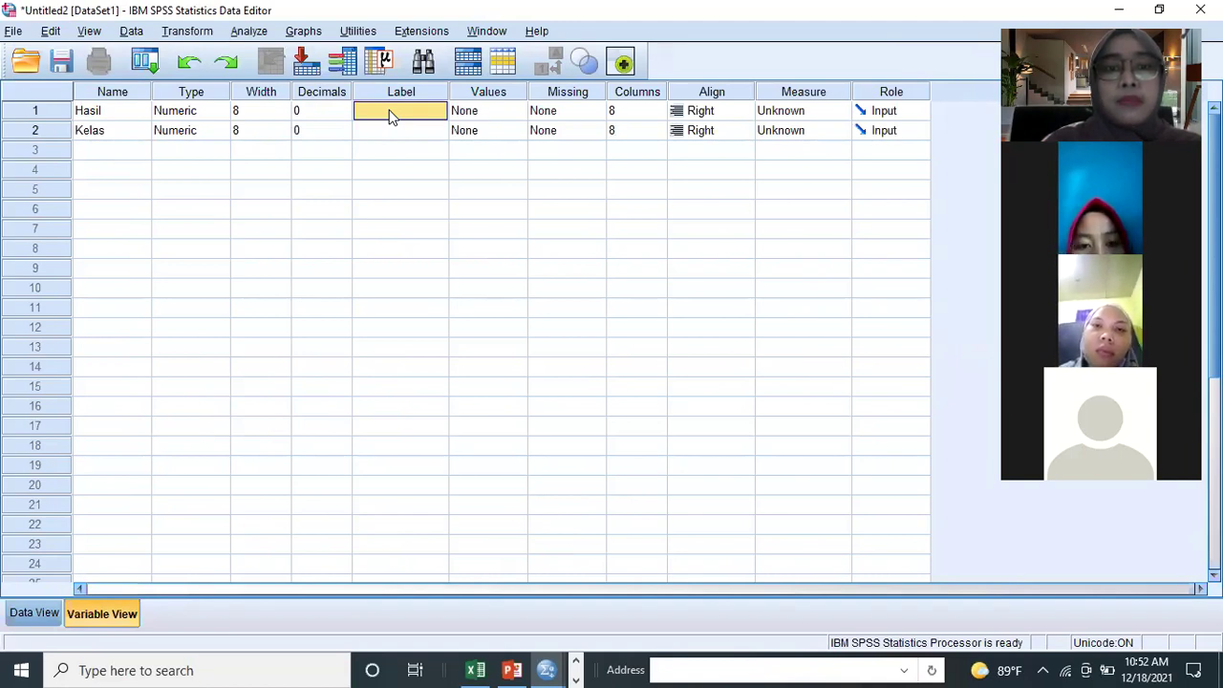
pyautogui.click(422, 110)
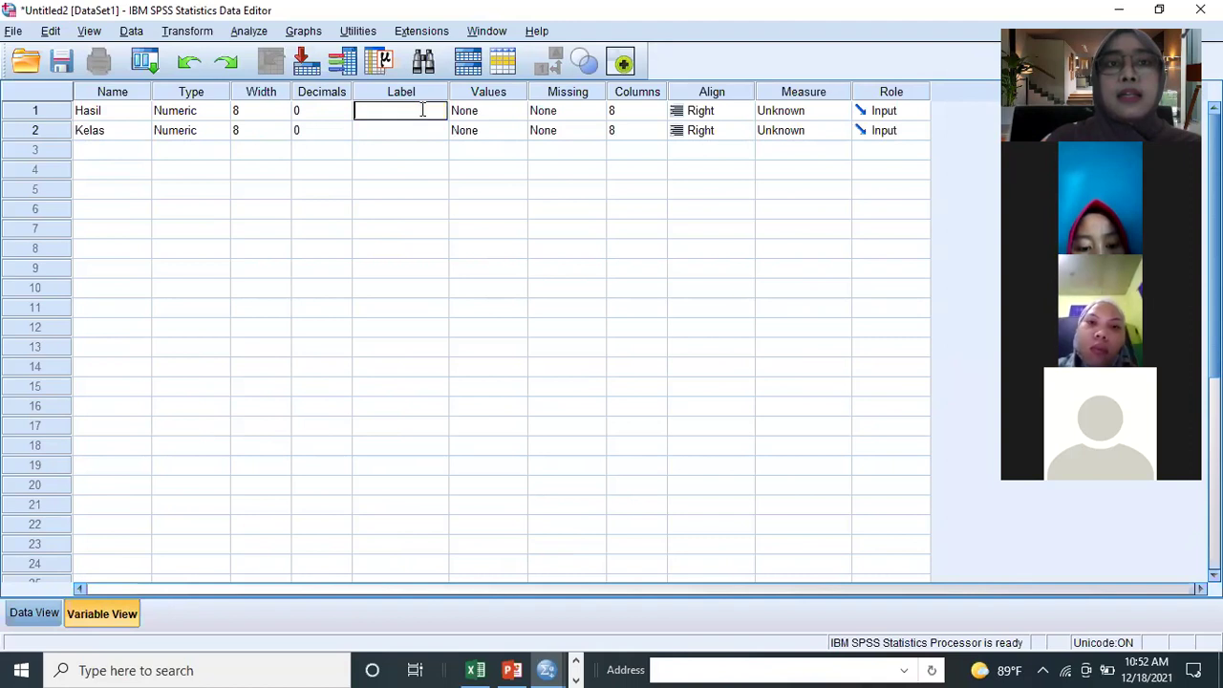
pyautogui.write('Hasil Belajar')
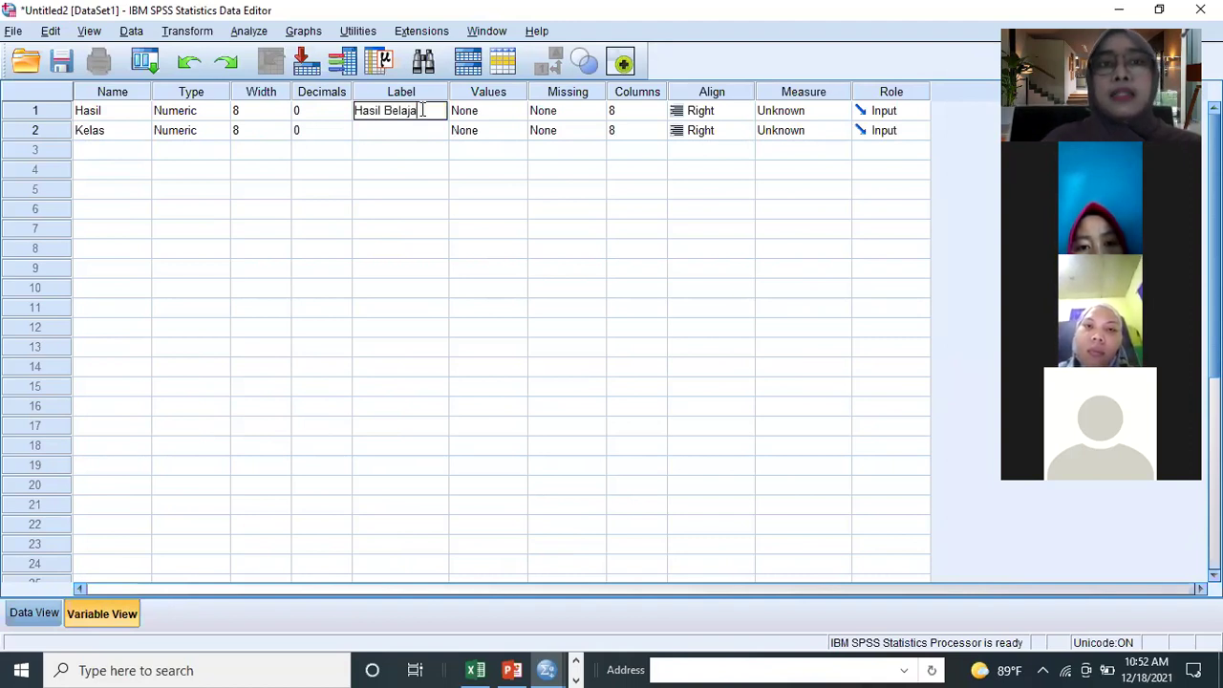
pyautogui.write(' Matematika')
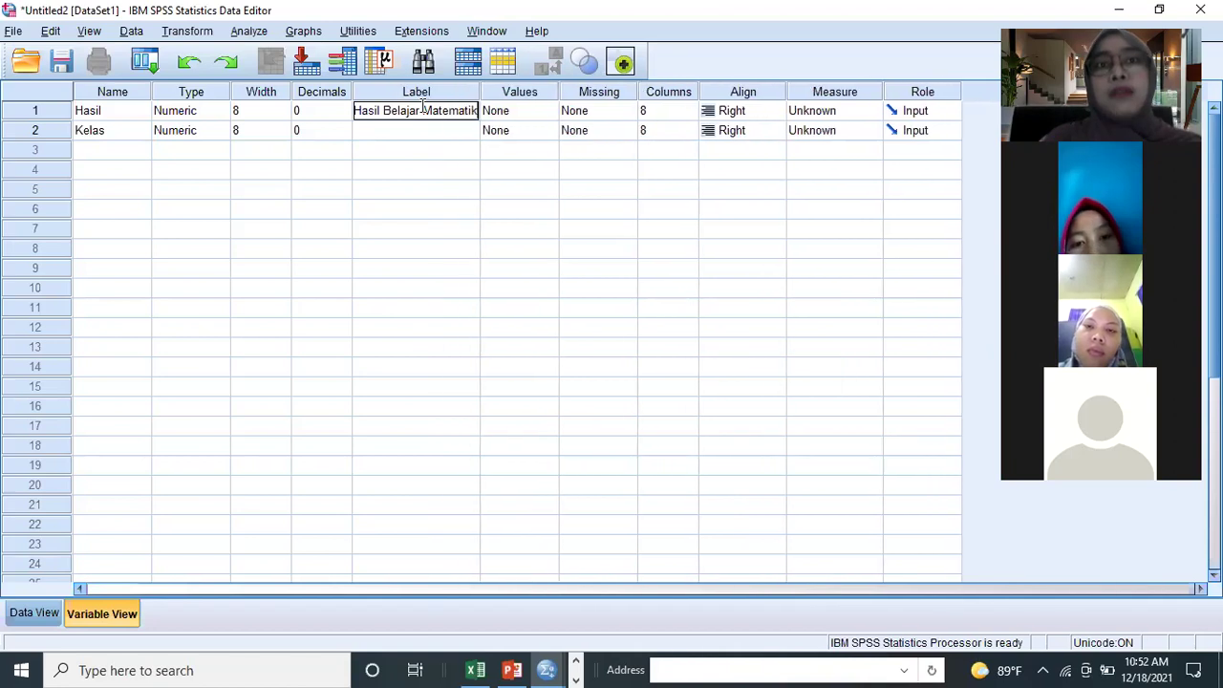
pyautogui.click(428, 132)
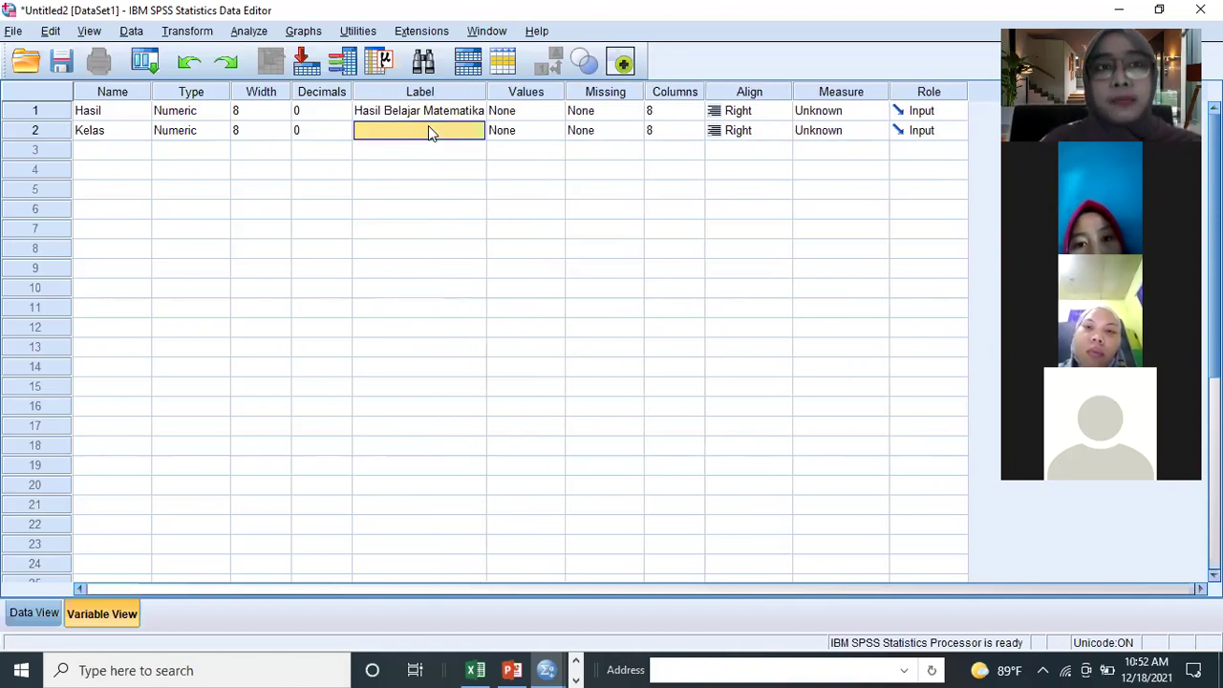
pyautogui.click(428, 130)
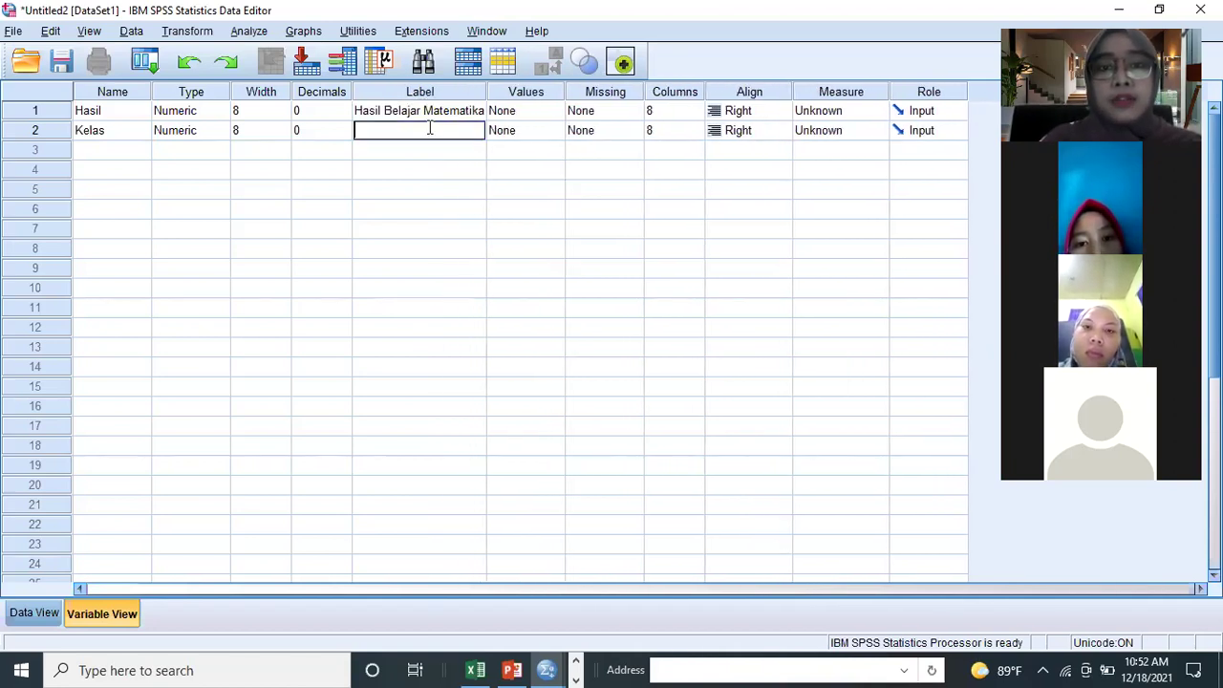
pyautogui.write('Kelas')
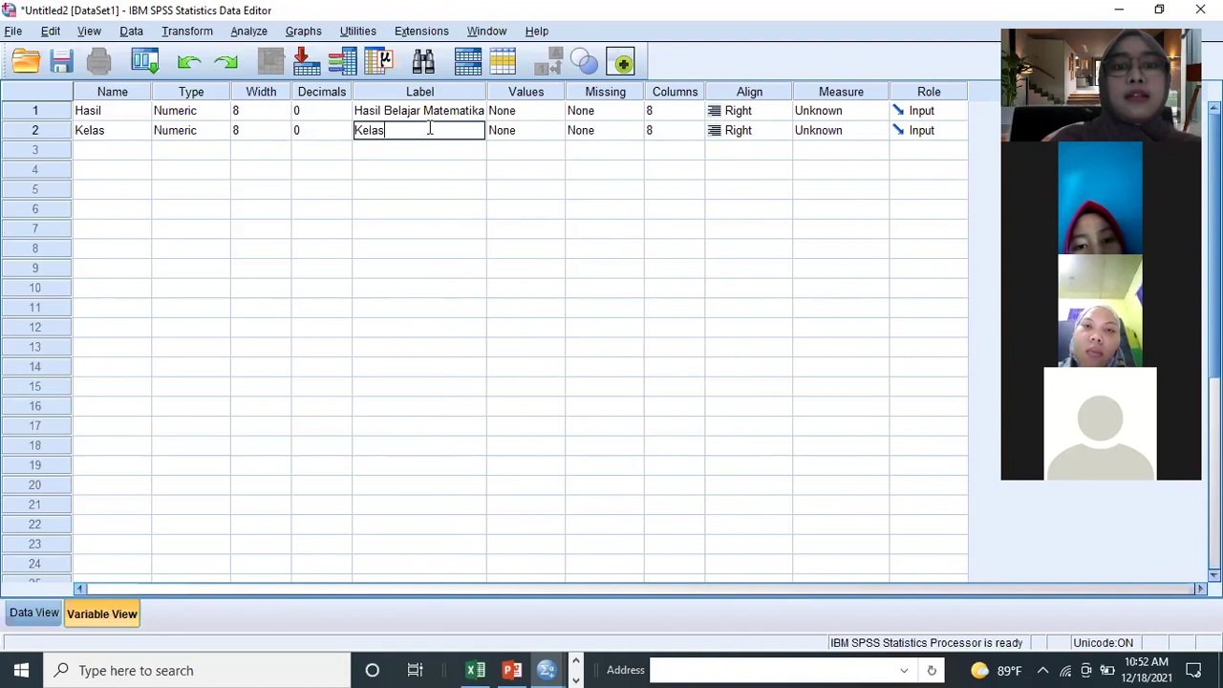
pyautogui.click(573, 113)
pyautogui.click(550, 115)
pyautogui.click(554, 111)
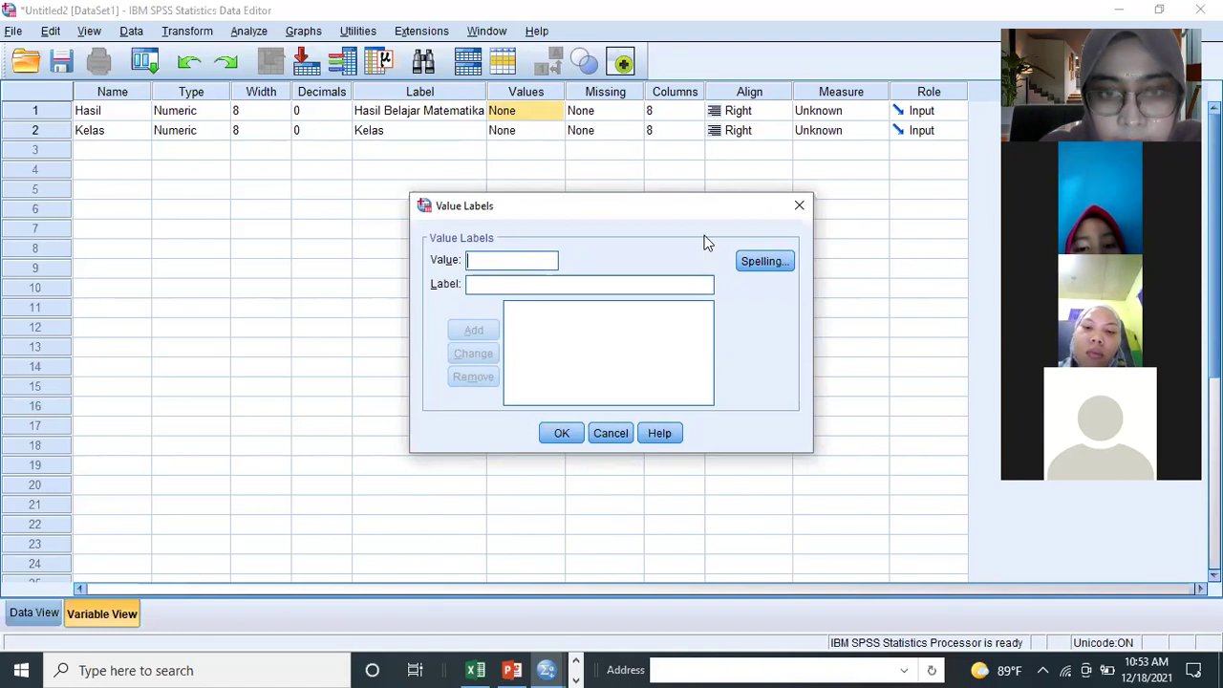
pyautogui.click(799, 205)
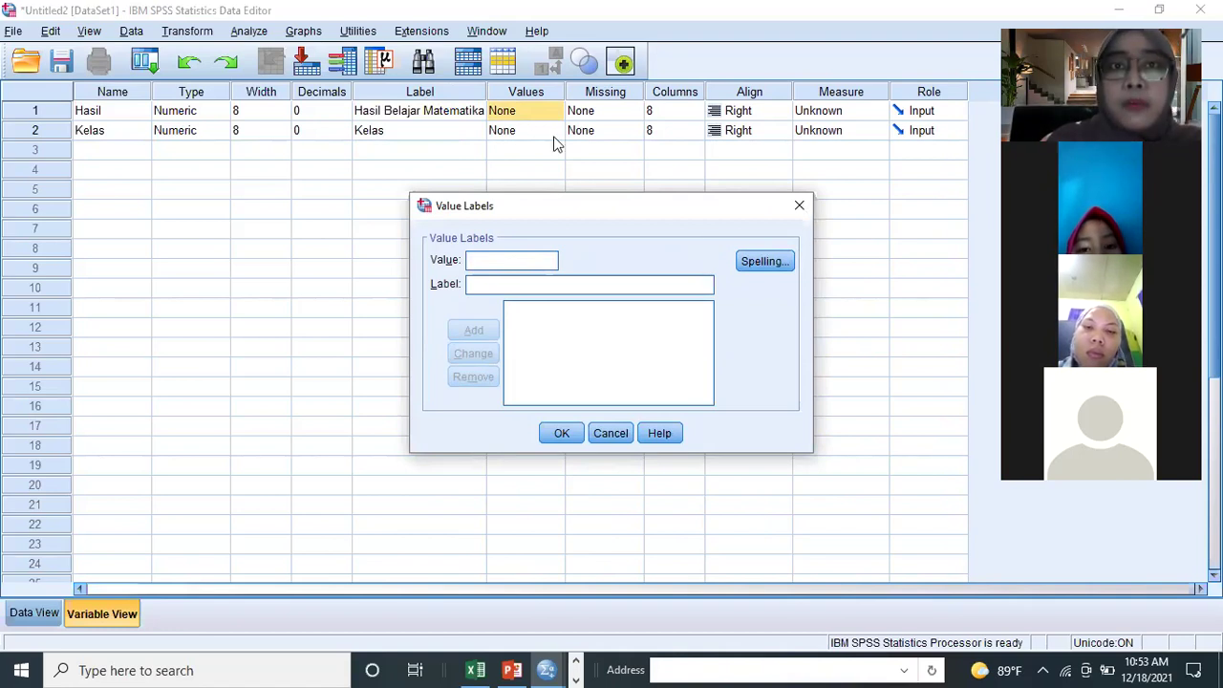
# - Add a value label to the Kelas variable, with 1 meaning "Pretest Kontrol"
pyautogui.click(550, 132)
pyautogui.click(554, 130)
pyautogui.write('1')
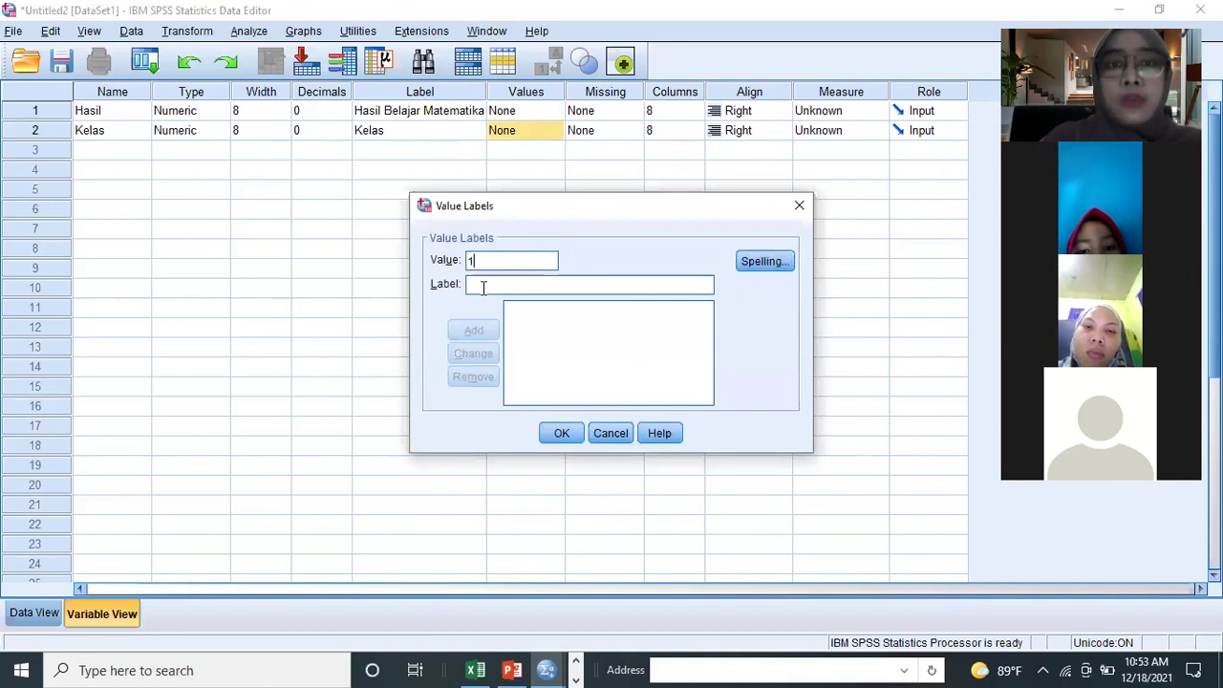
pyautogui.click(483, 287)
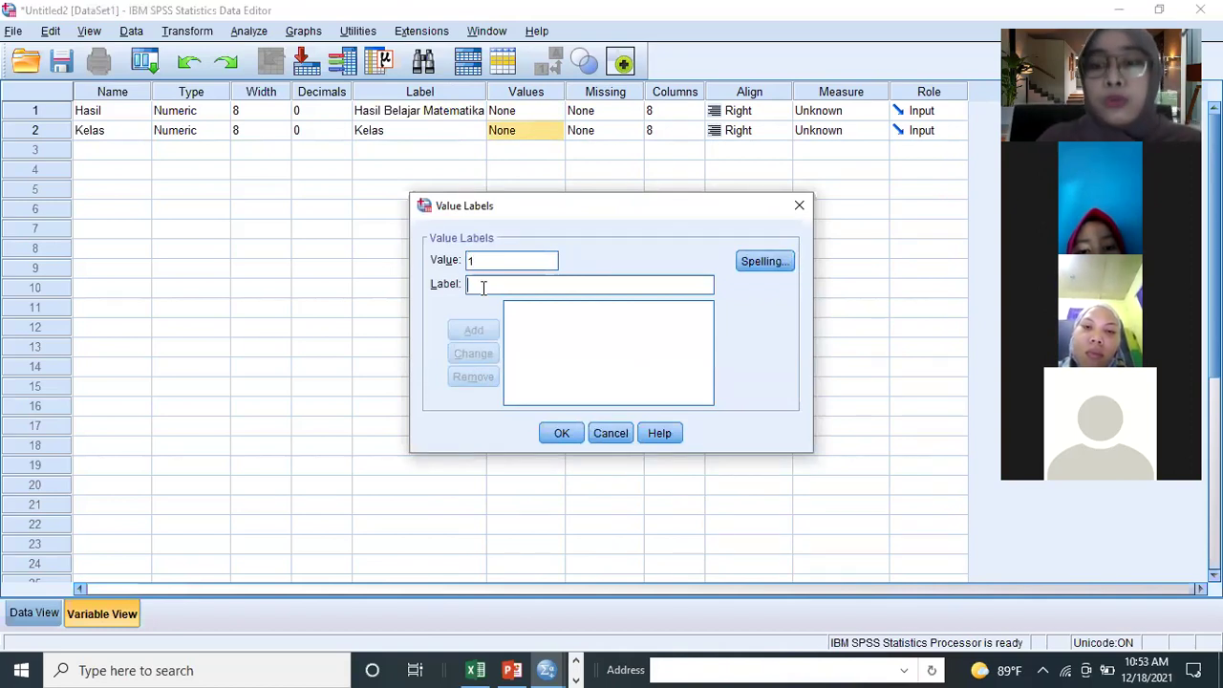
pyautogui.write('Pre')
pyautogui.write('Kon')
pyautogui.press('BackSpace')
pyautogui.press('BackSpace')
pyautogui.press('BackSpace')
pyautogui.write('test ')
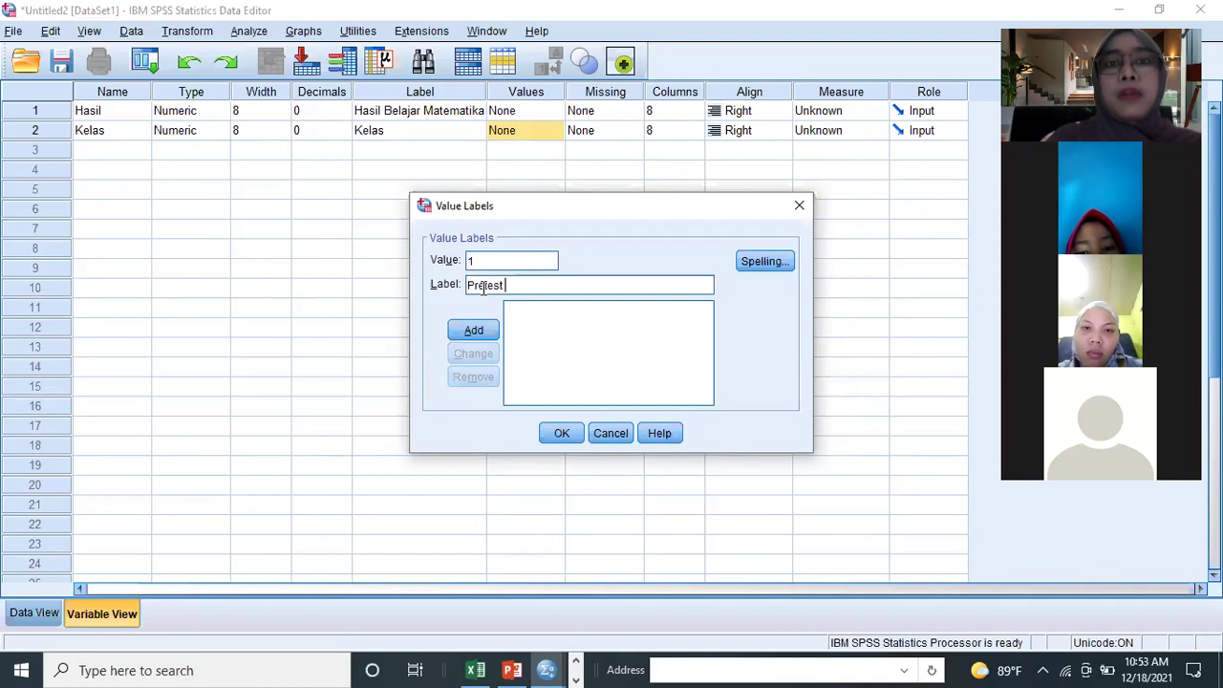
pyautogui.write('Kontrol')
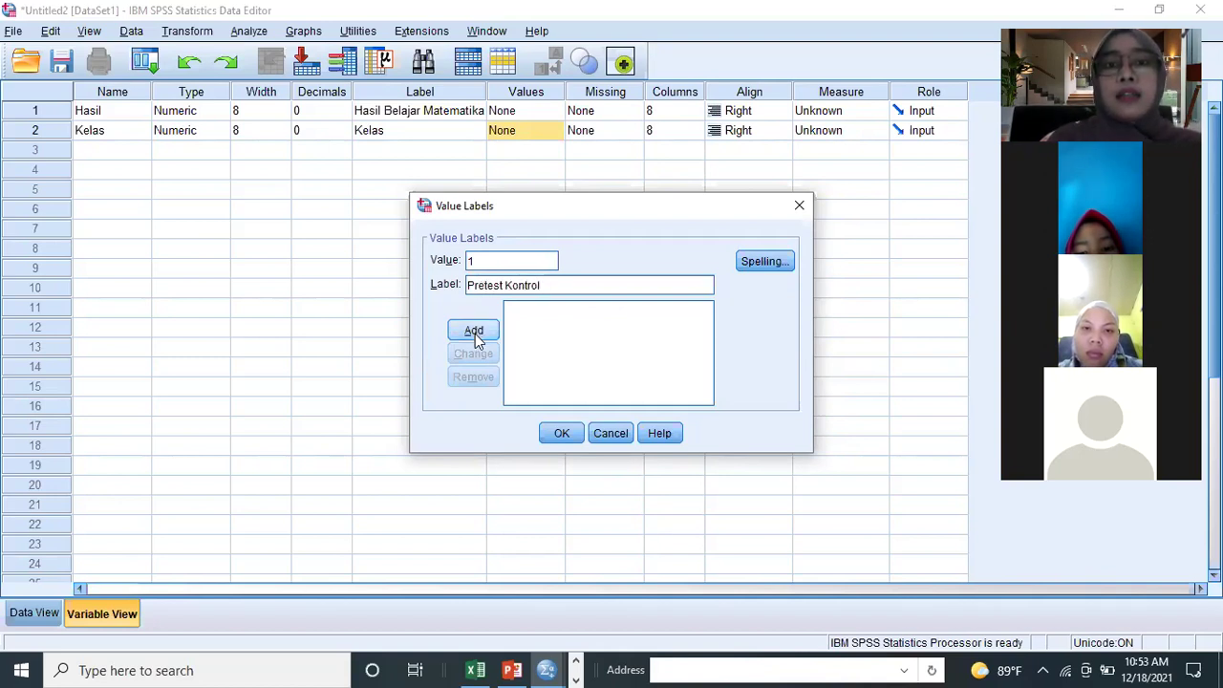
pyautogui.click(475, 333)
# - Add the value label 2 = "Posttest Kontrol" for Kelas
pyautogui.click(484, 265)
pyautogui.write('2')
pyautogui.click(480, 283)
pyautogui.write('Post')
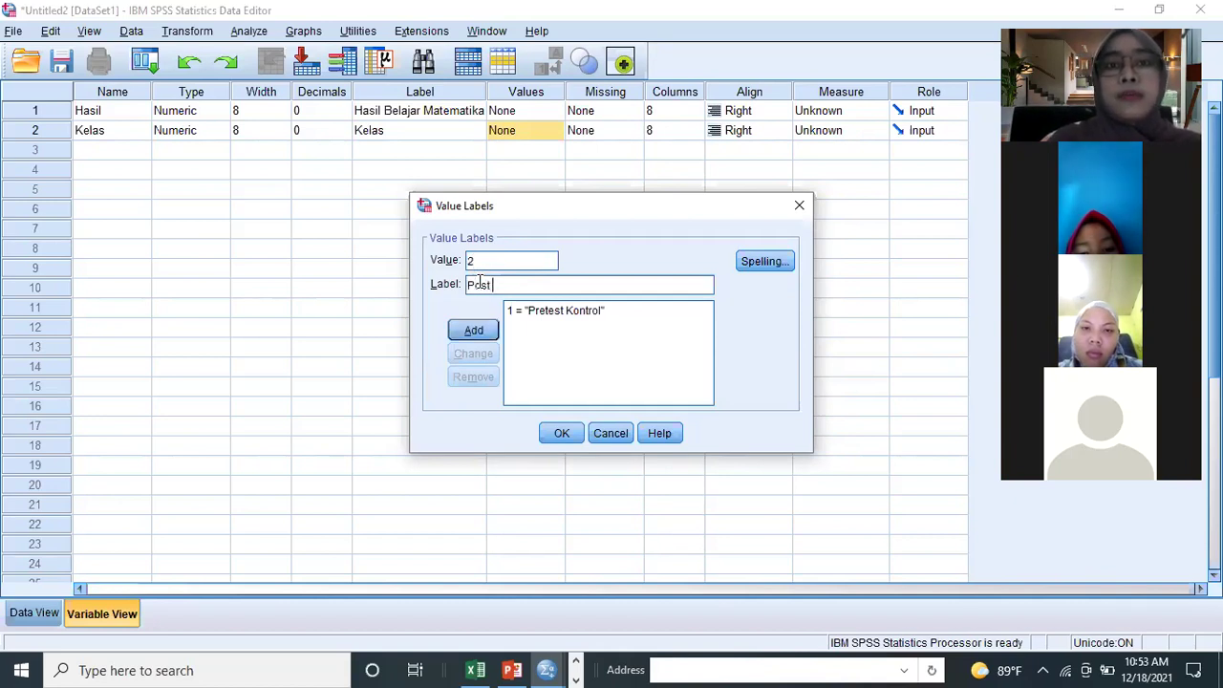
pyautogui.write('test')
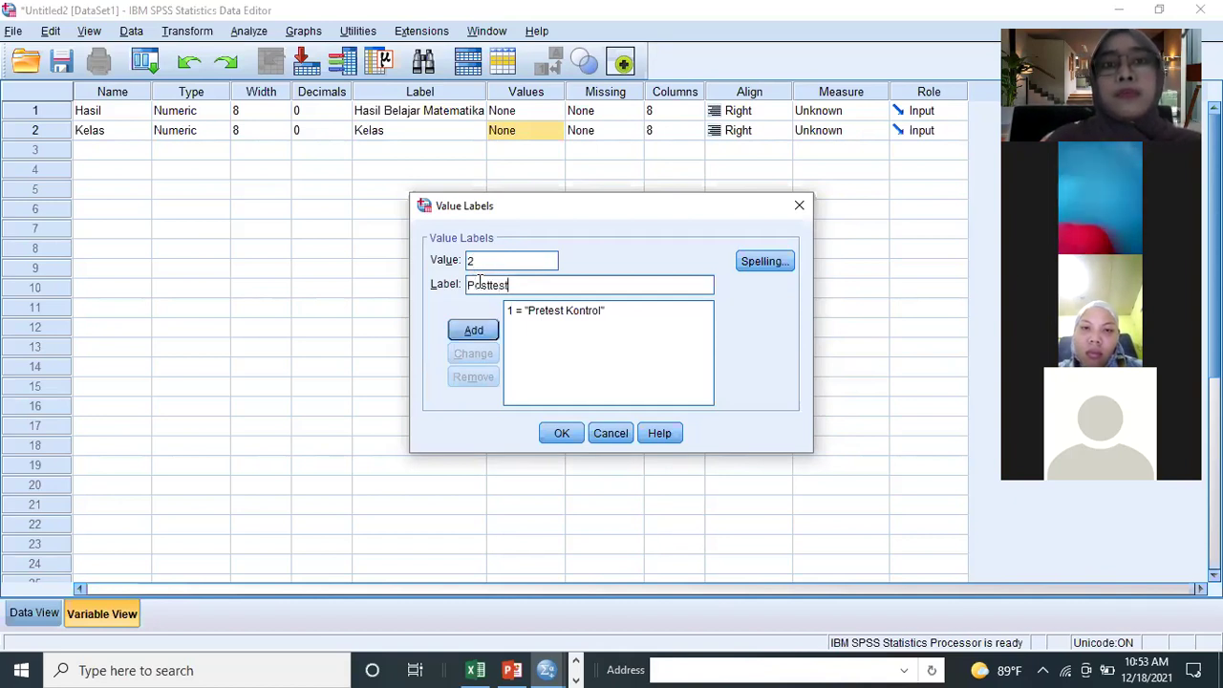
pyautogui.write(' Kontrol')
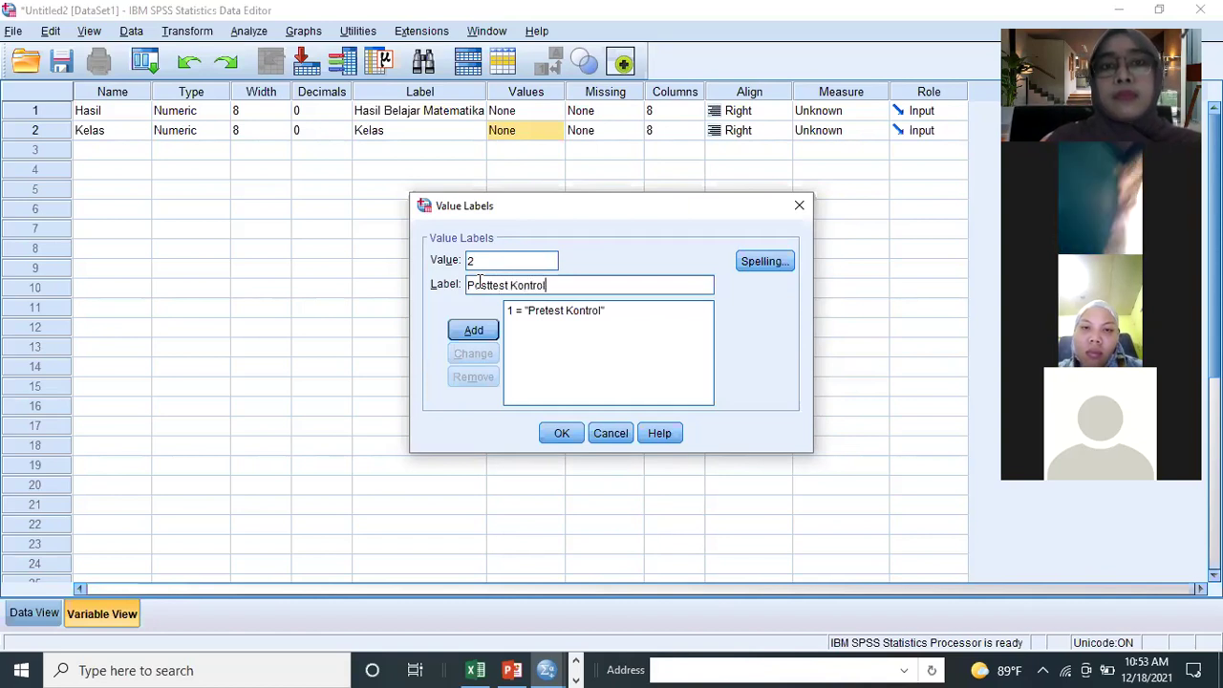
pyautogui.click(473, 331)
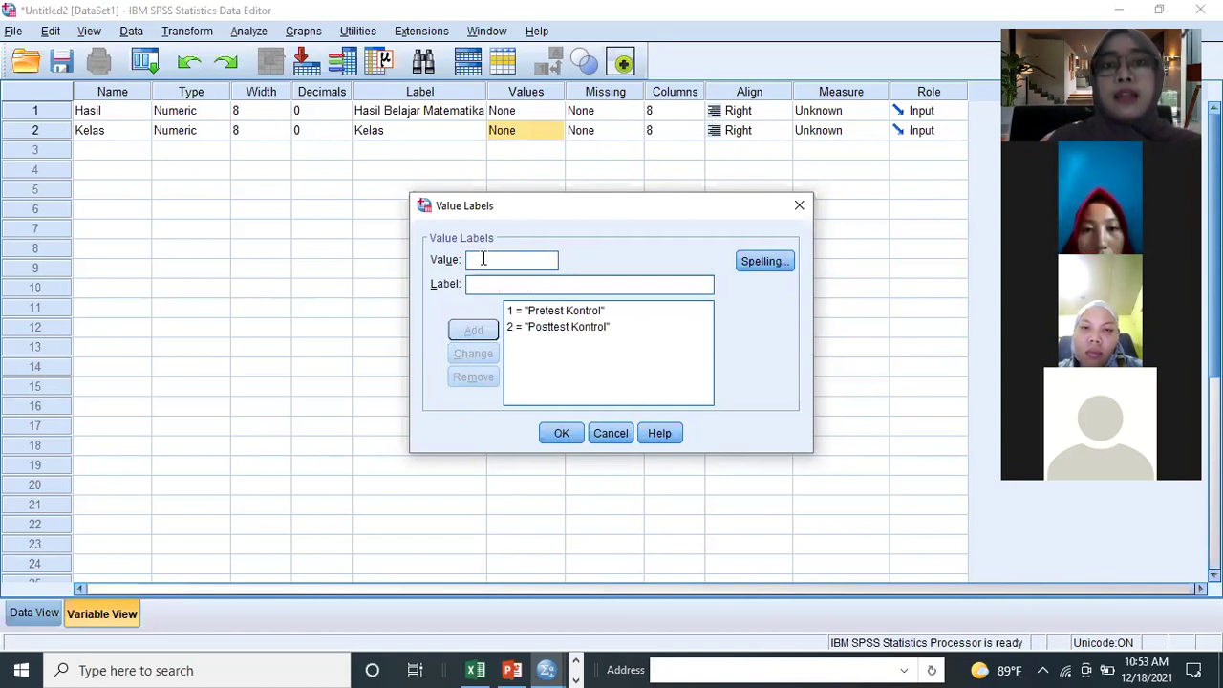
# - Add the value label 3 = "Pretest Eksperimen" for Kelas
pyautogui.write('3')
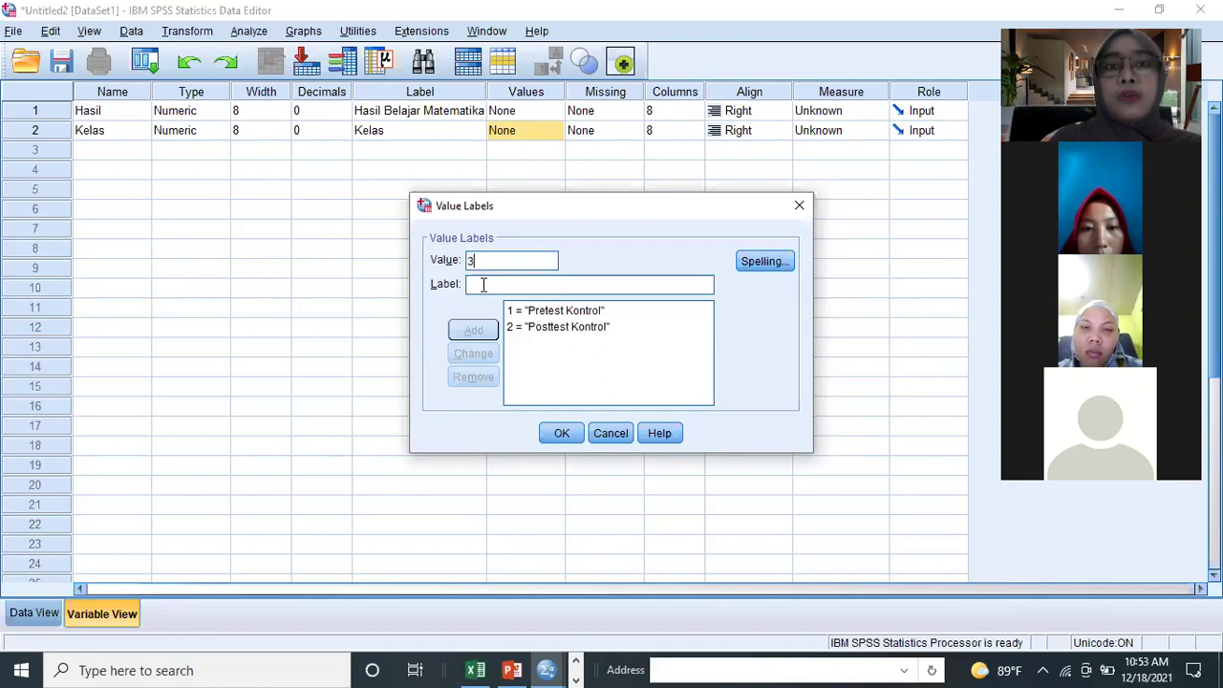
pyautogui.click(483, 285)
pyautogui.write('Pretest Eksperimen')
pyautogui.click(473, 330)
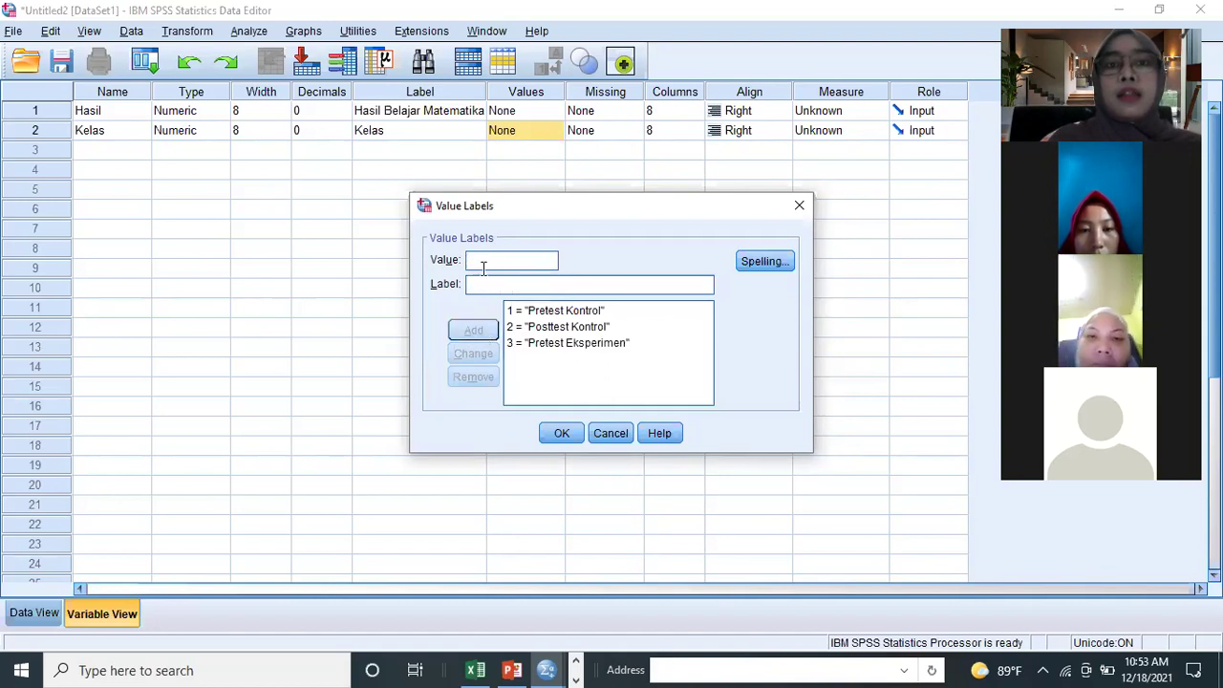
# - Add the value label 4 = "Posttest Eksperimen" for Kelas and apply the value labels
pyautogui.write('4')
pyautogui.click(486, 281)
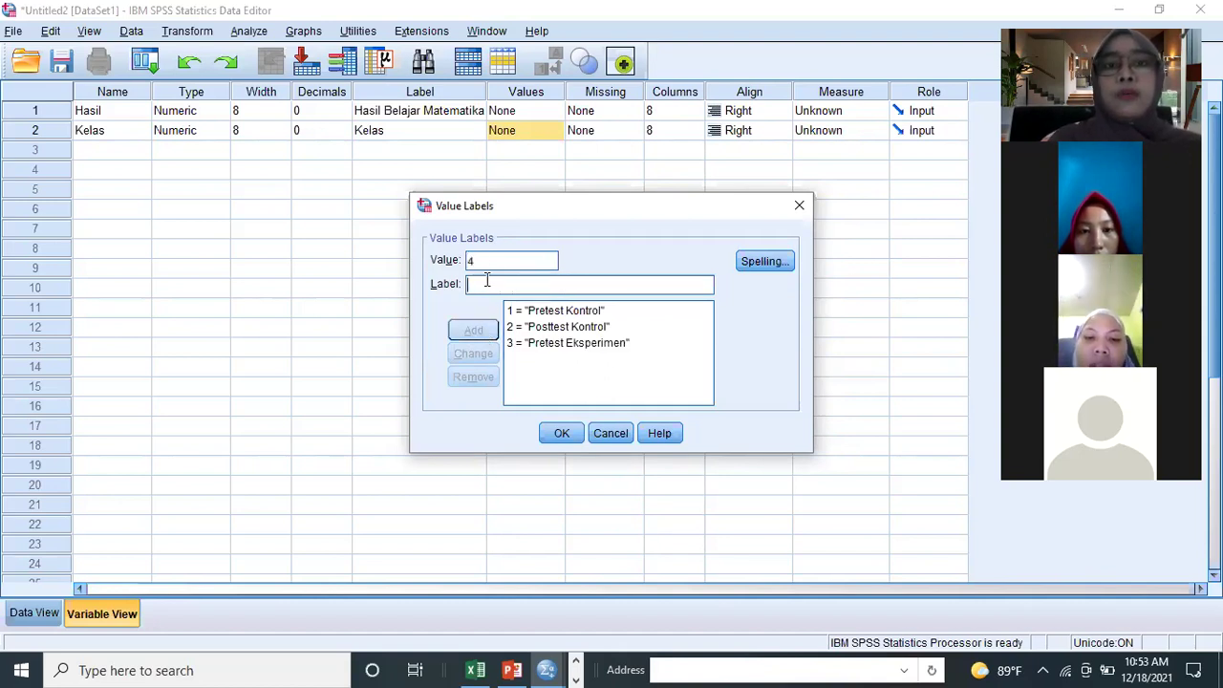
pyautogui.write('Po')
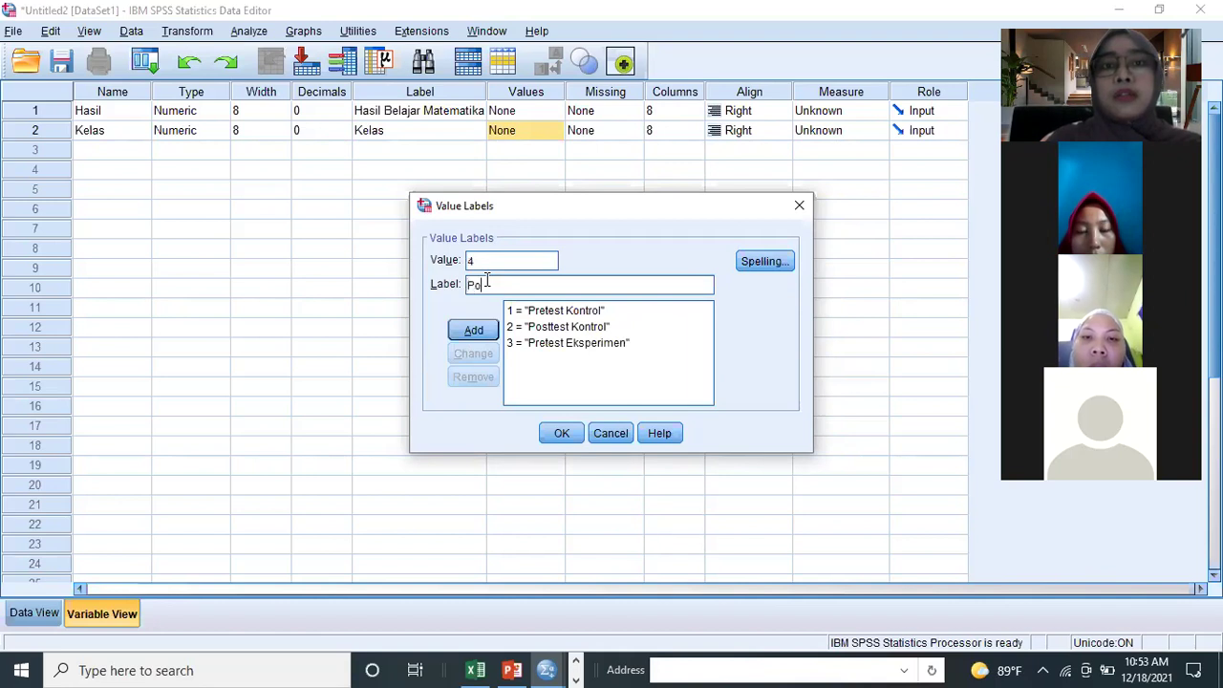
pyautogui.write('sttest E')
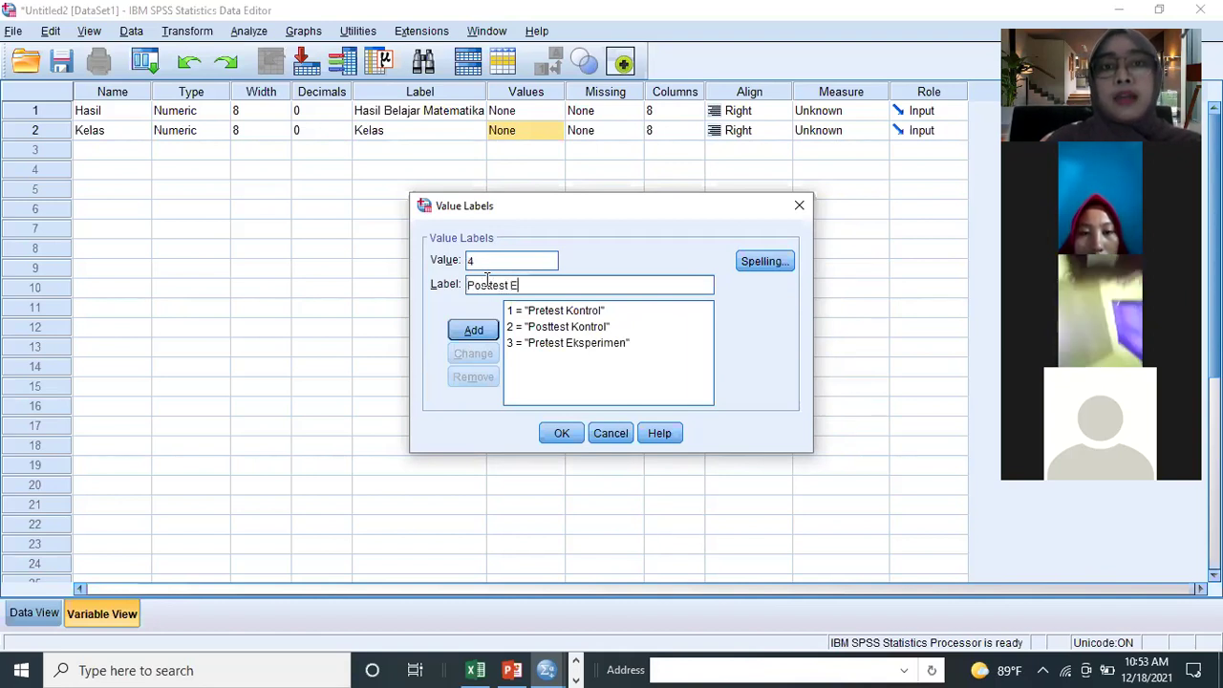
pyautogui.write('ksperimen')
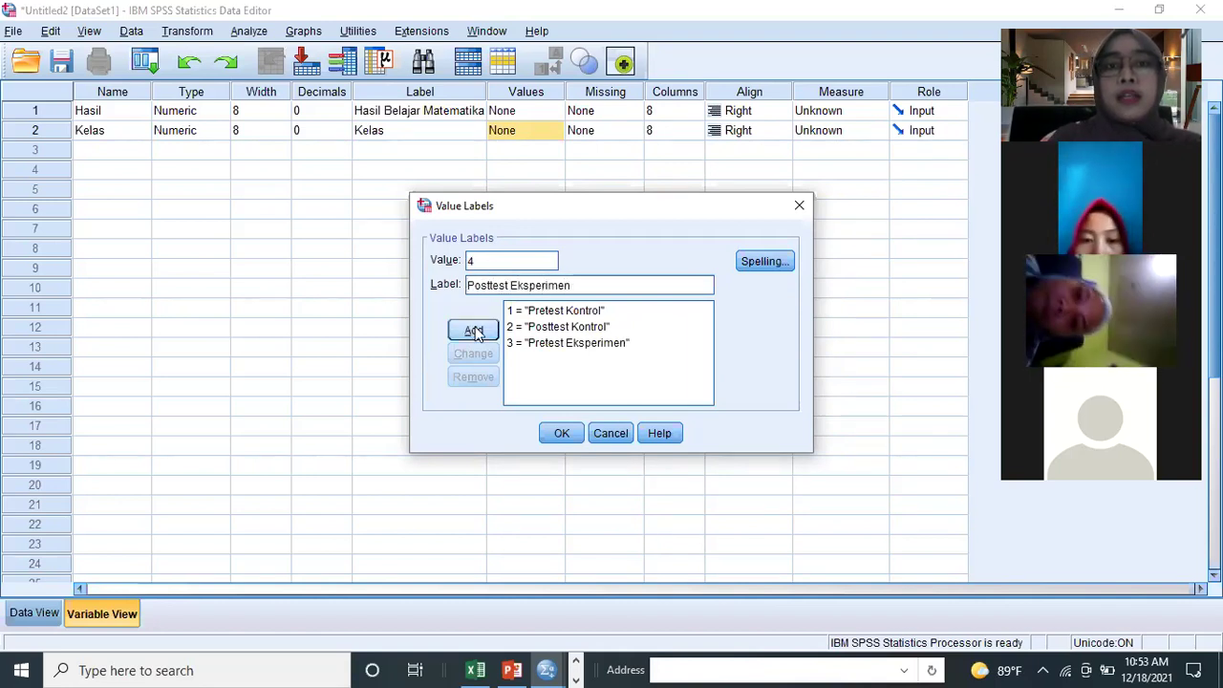
pyautogui.click(474, 330)
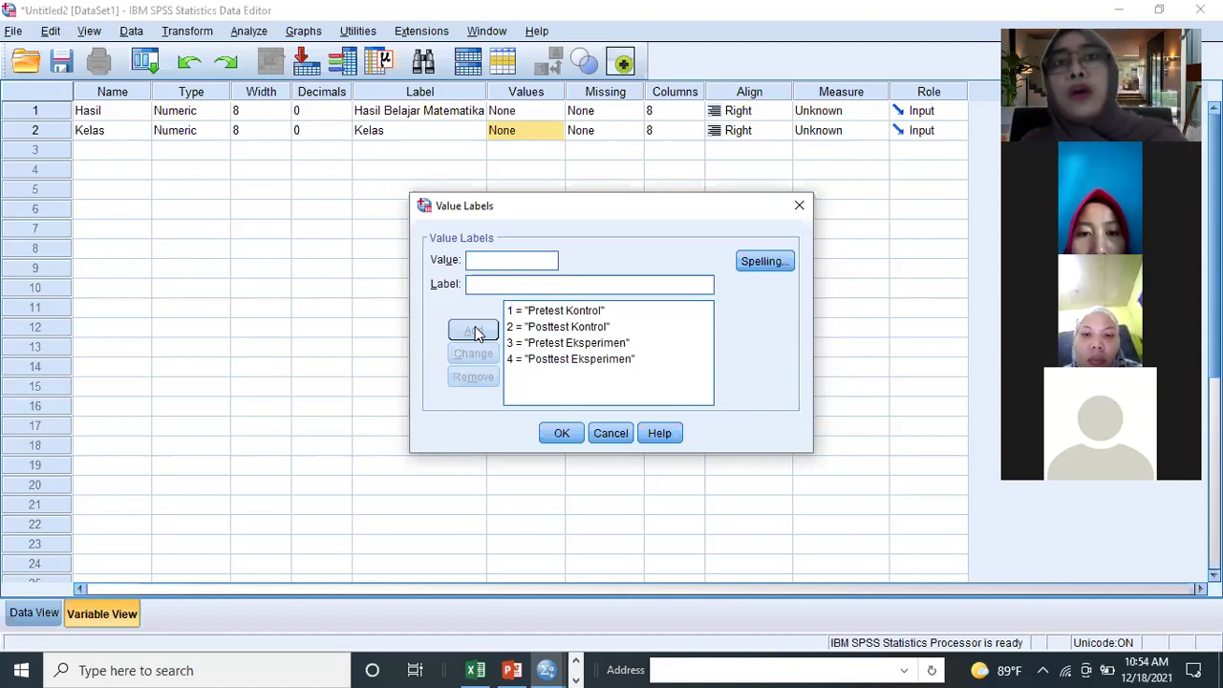
pyautogui.click(561, 434)
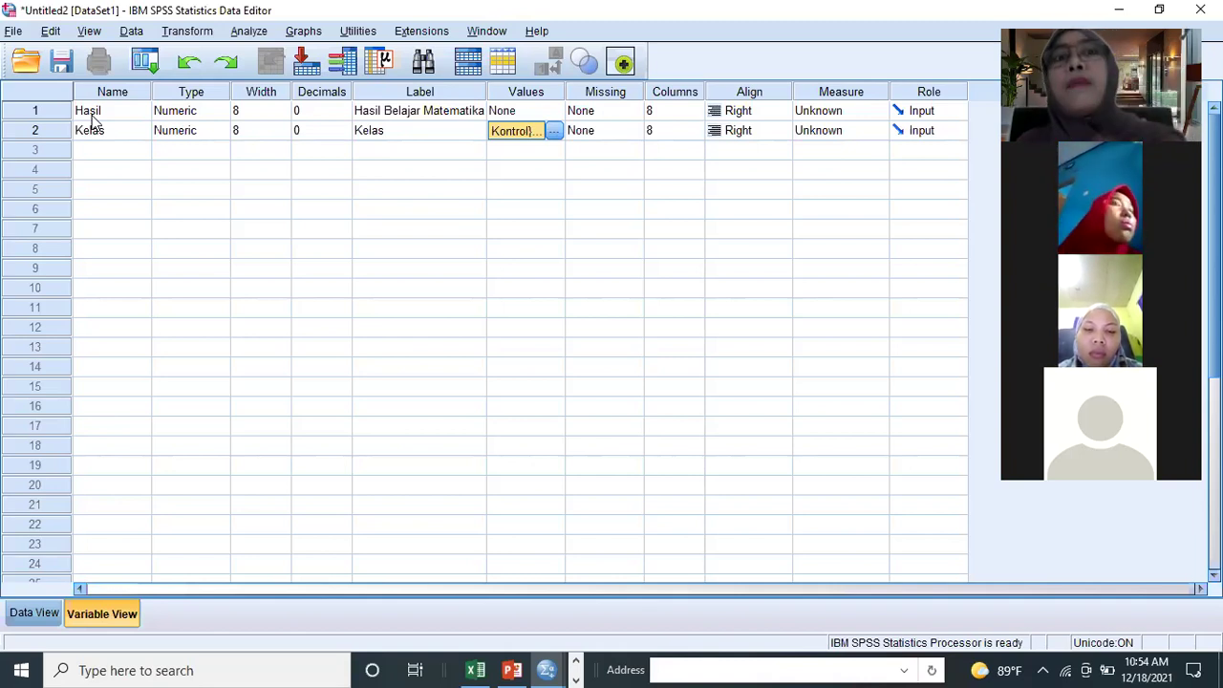
# - Review the value labels defined for Kelas and show the dataset's data grid
pyautogui.click(553, 131)
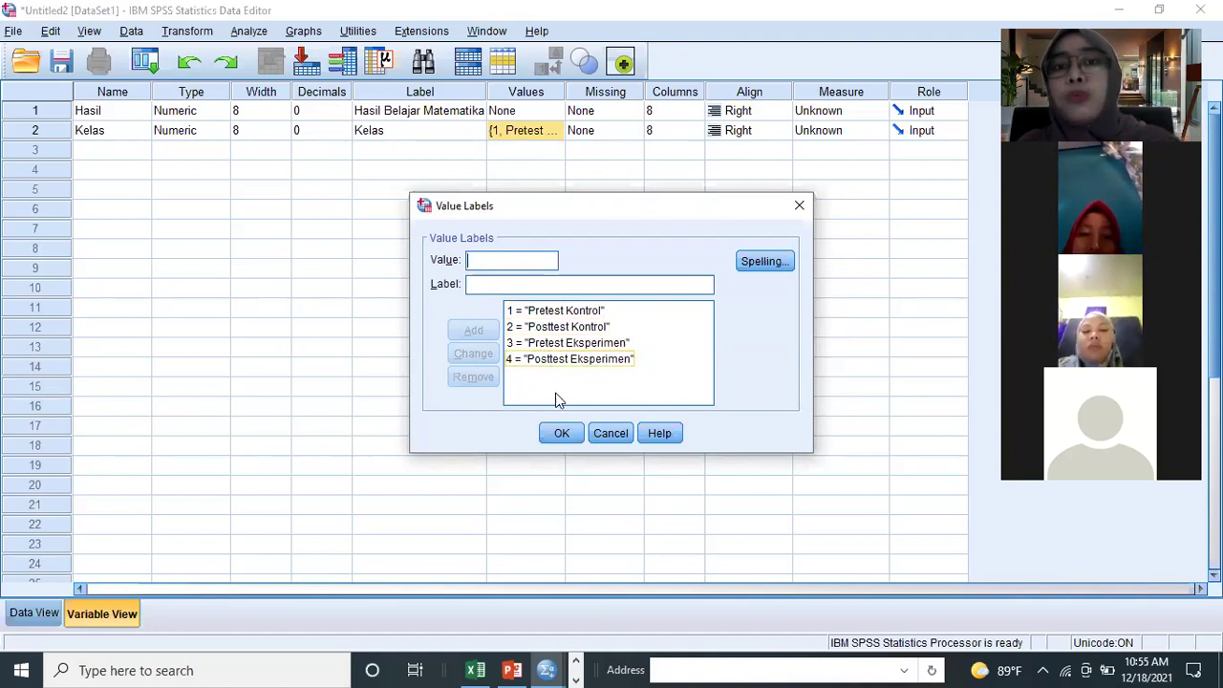
pyautogui.click(562, 434)
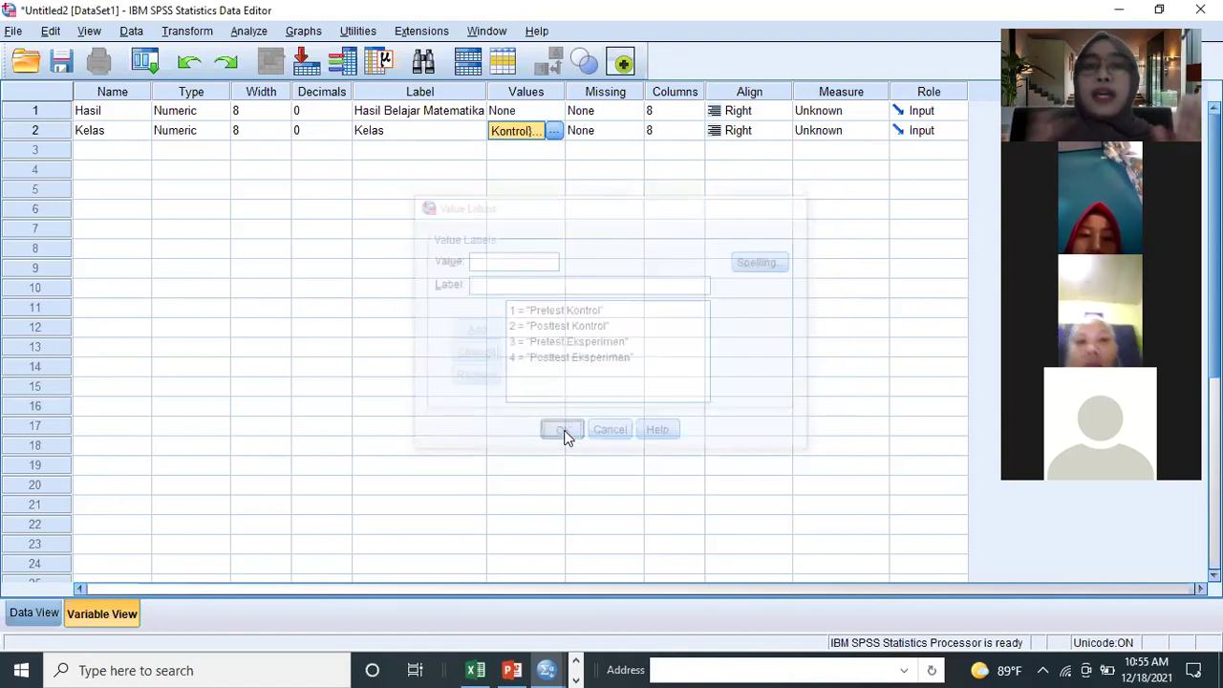
pyautogui.click(12, 618)
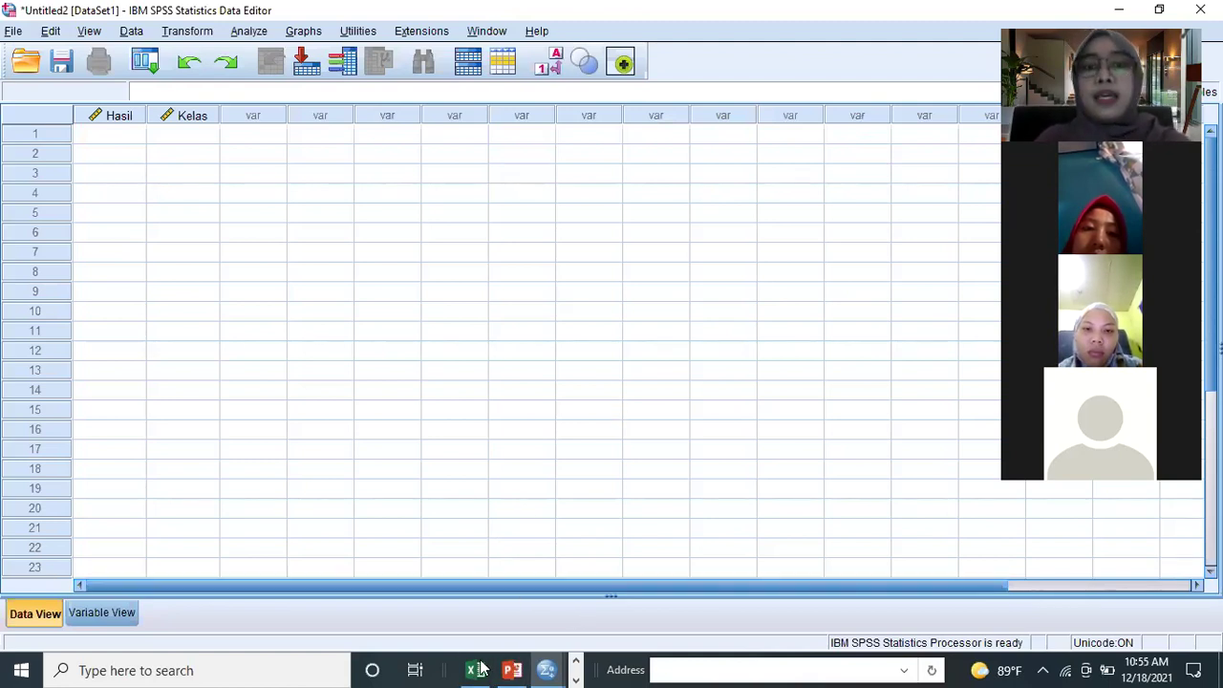
# - In the Excel score workbook, enter 1 in cell G5 and fill it down to G34
pyautogui.click(484, 571)
pyautogui.click(579, 277)
pyautogui.hotkey('ctrl', 'Up')
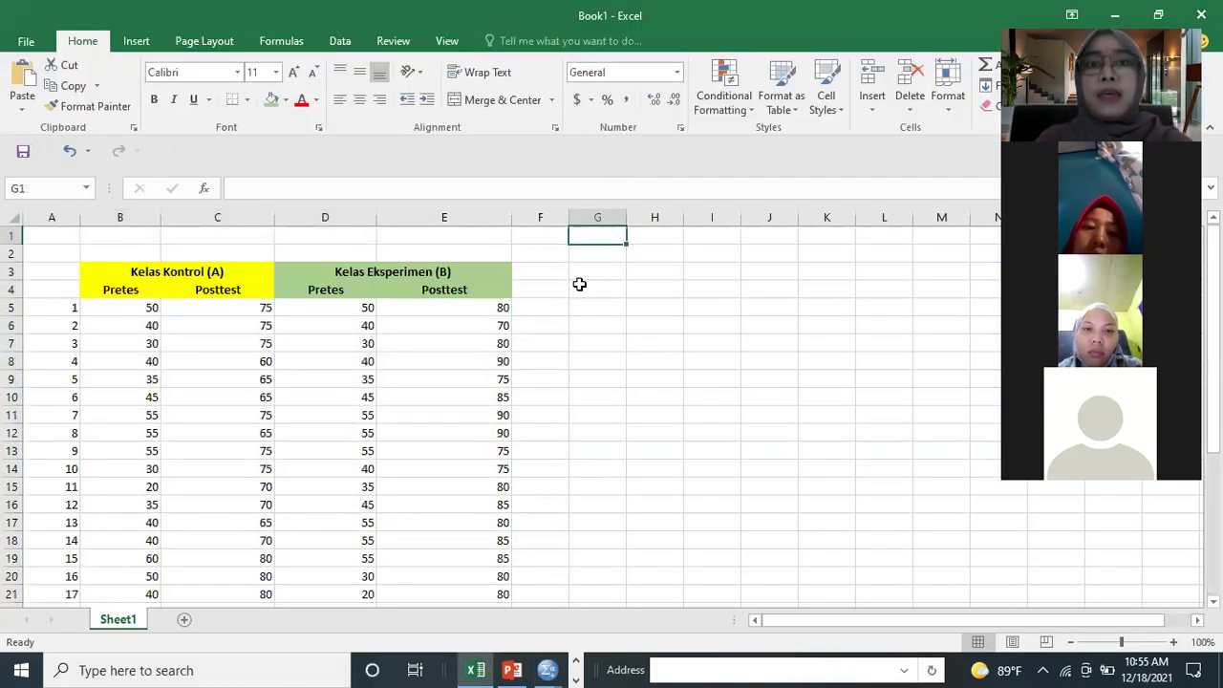
pyautogui.click(591, 309)
pyautogui.write('1')
pyautogui.press('Return')
pyautogui.click(592, 306)
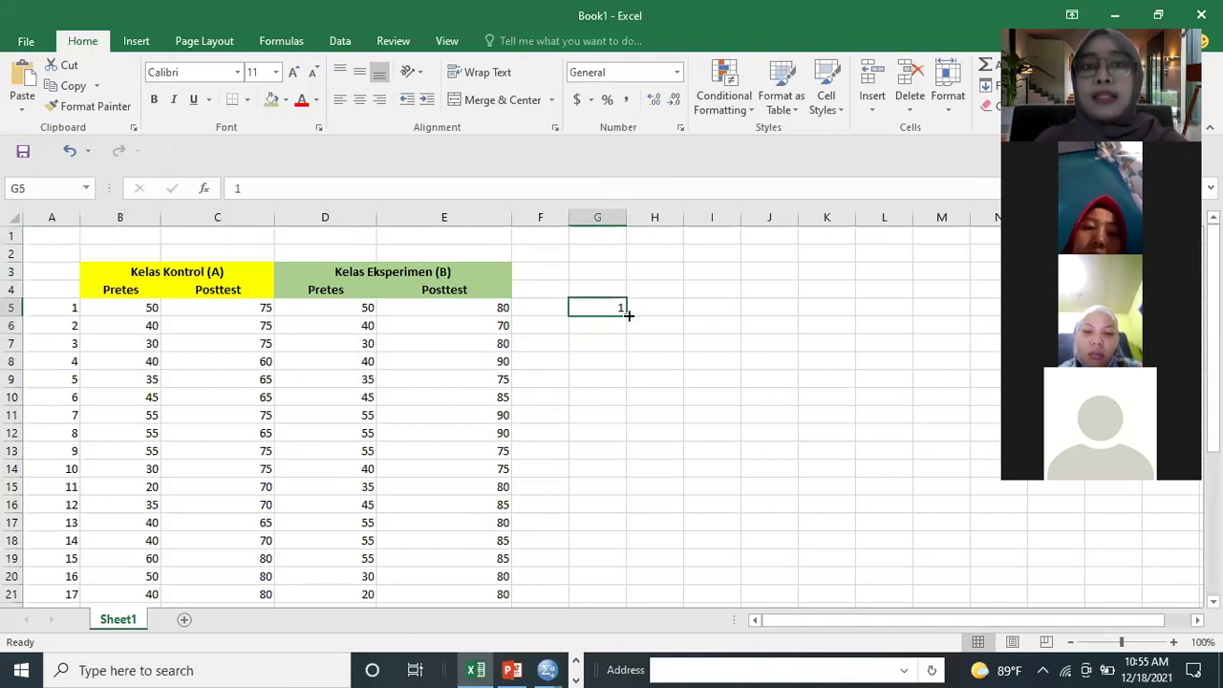
pyautogui.moveTo(626, 316); pyautogui.dragTo(606, 380)
# - Enter 2 in cell H5 and fill it down to H34, alongside the column of ones
pyautogui.press('Up')
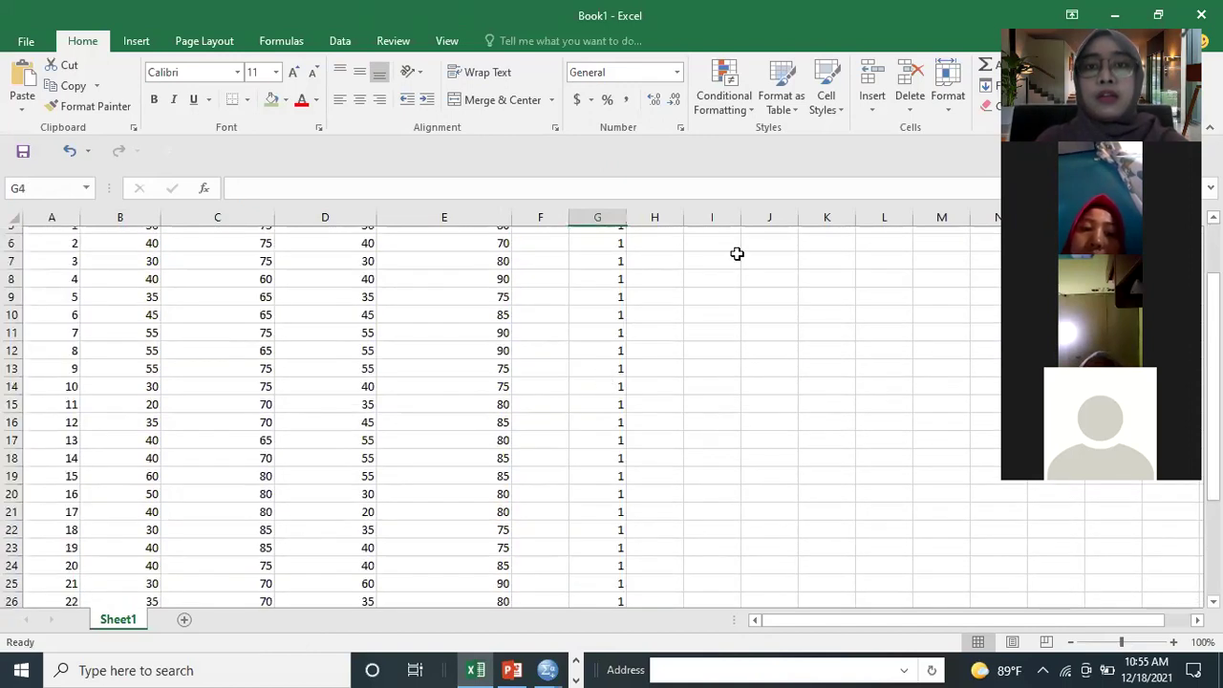
pyautogui.press('Up')
pyautogui.press('Up')
pyautogui.click(663, 292)
pyautogui.write('w')
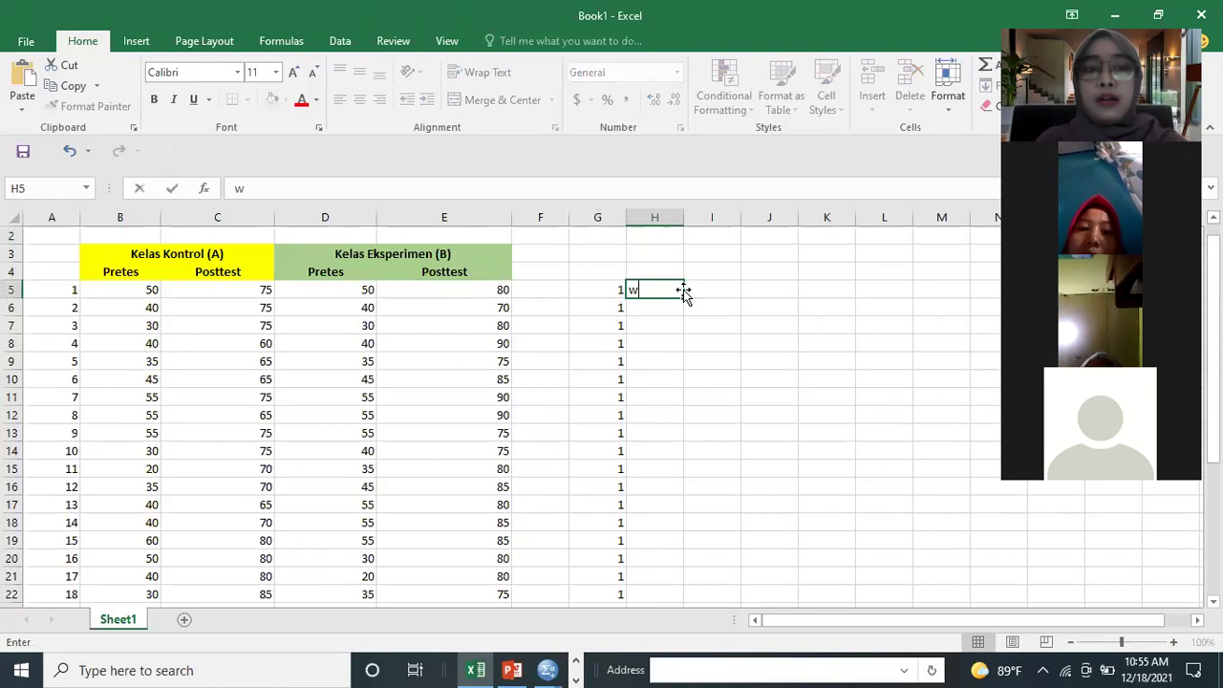
pyautogui.press('BackSpace')
pyautogui.write('2')
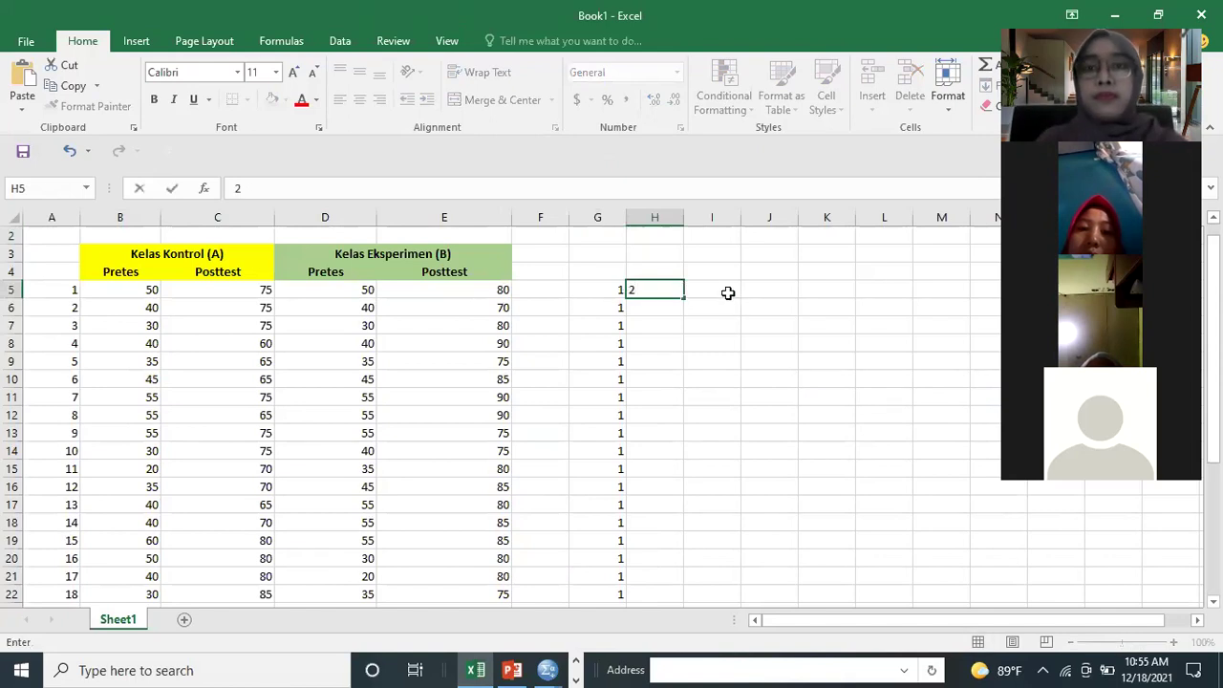
pyautogui.click(702, 293)
pyautogui.press('Left')
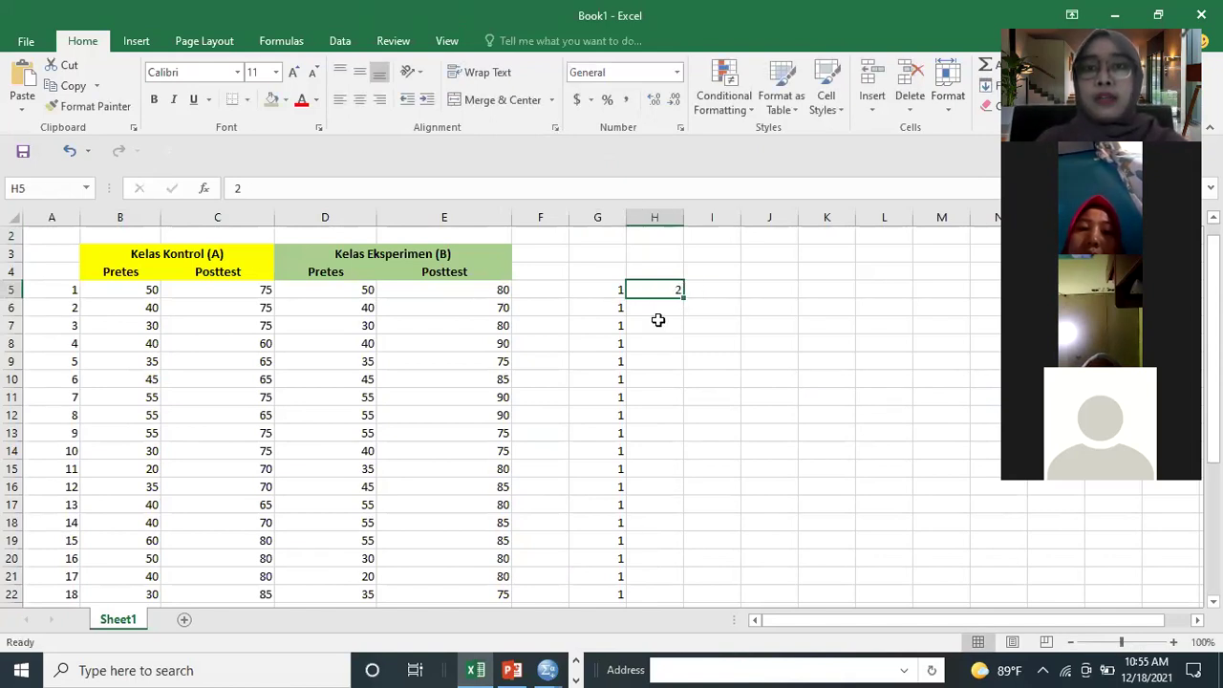
pyautogui.scroll(-2, 901, 334)
pyautogui.click(823, 254)
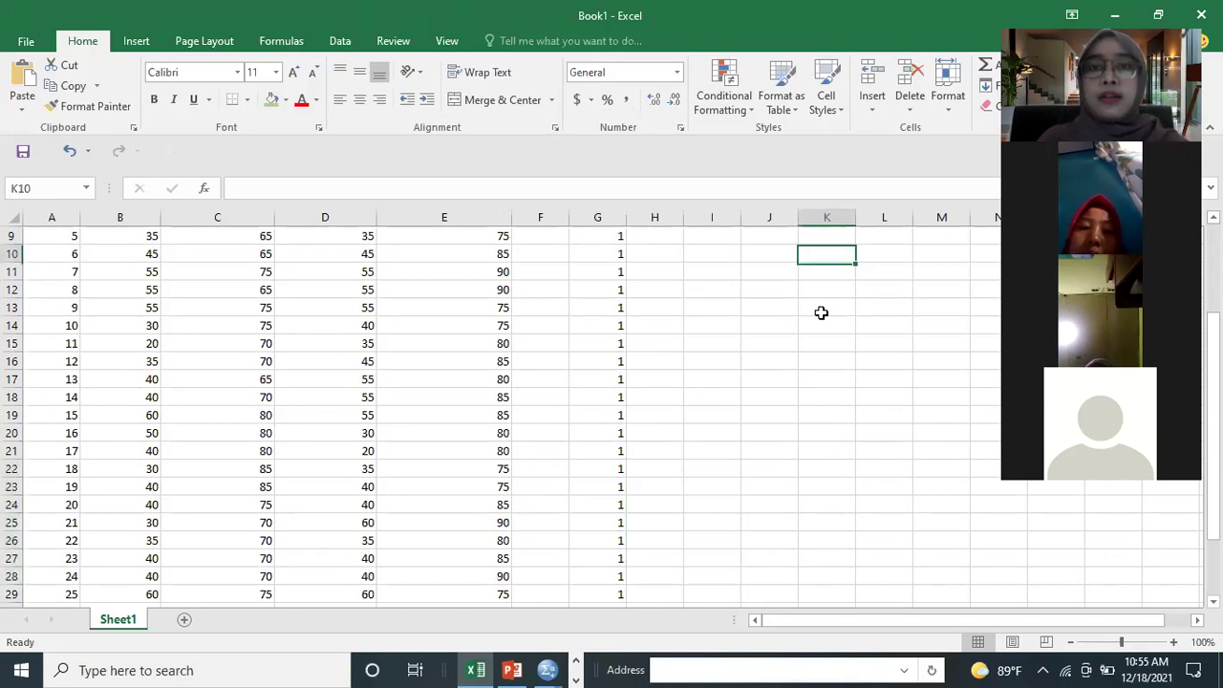
pyautogui.press('Up')
pyautogui.press('Up')
pyautogui.press('Up')
pyautogui.press('Up')
pyautogui.press('Up')
pyautogui.press('Up')
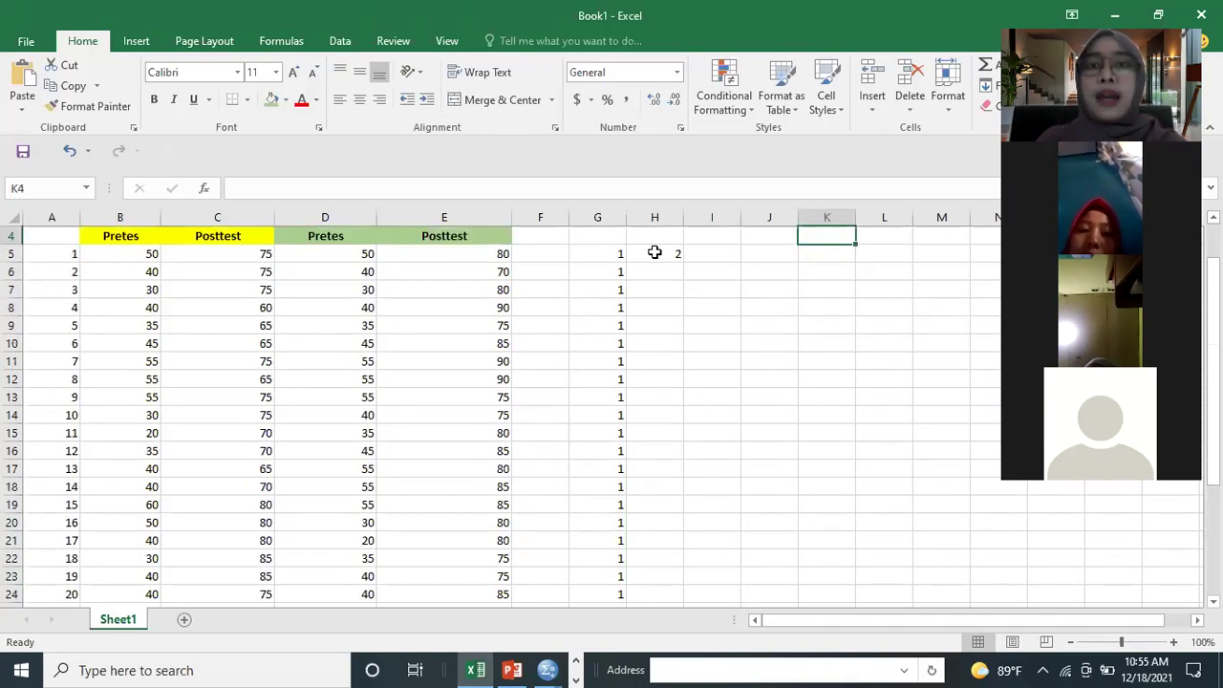
pyautogui.click(654, 252)
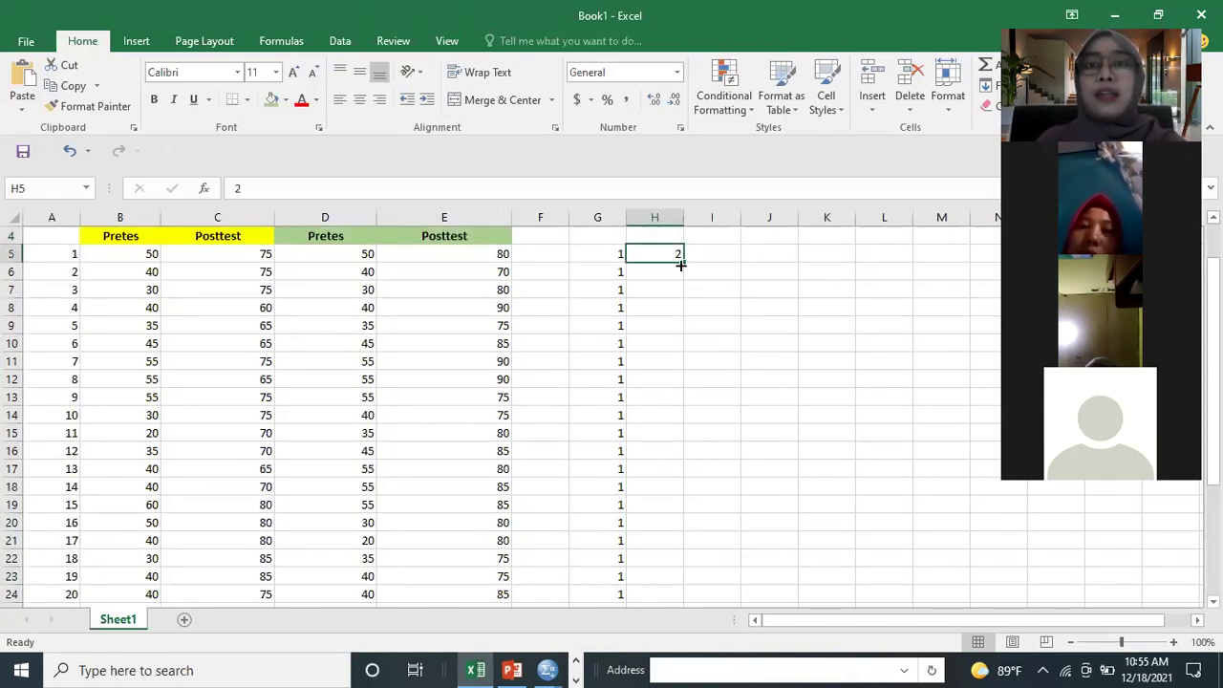
pyautogui.moveTo(682, 262); pyautogui.dragTo(688, 427)
pyautogui.moveTo(655, 657); pyautogui.dragTo(645, 584)
# - Enter 3 in cell I5 and fill it down to I34
pyautogui.click(668, 393)
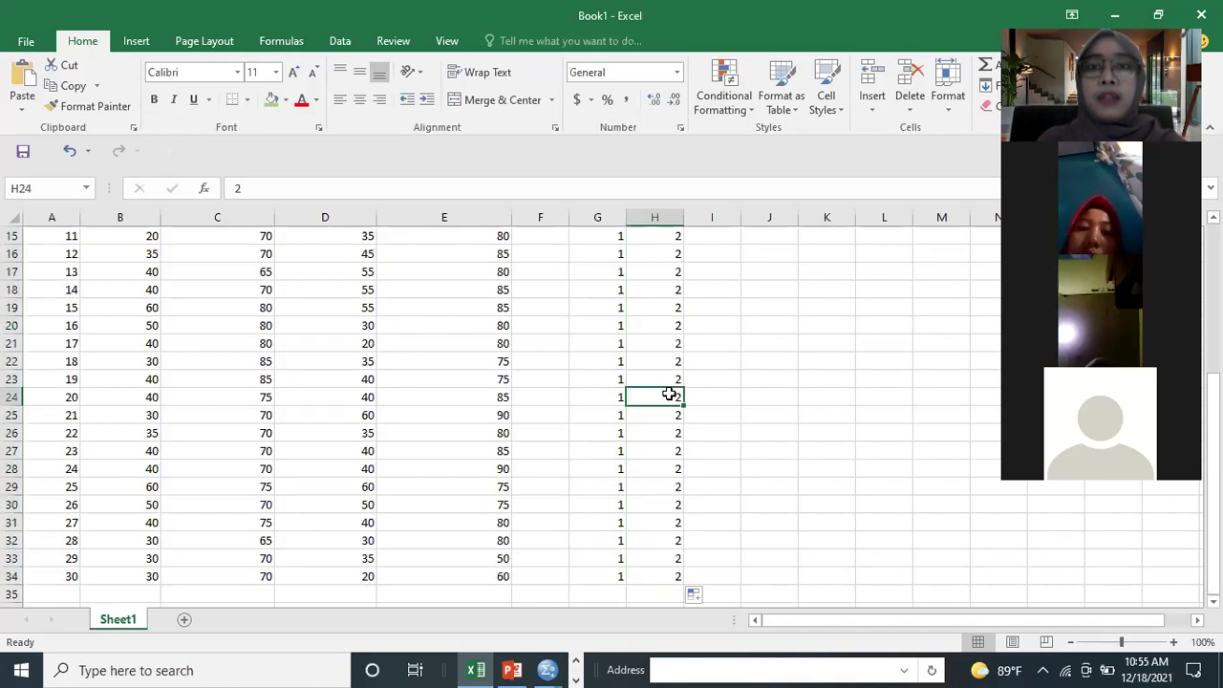
pyautogui.press('Up')
pyautogui.press('Up')
pyautogui.press('Up')
pyautogui.press('Up')
pyautogui.press('Up')
pyautogui.press('Up')
pyautogui.press('Up')
pyautogui.press('Up')
pyautogui.press('Up')
pyautogui.press('Up')
pyautogui.press('Up')
pyautogui.press('Up')
pyautogui.press('Up')
pyautogui.press('Up')
pyautogui.press('Up')
pyautogui.press('Up')
pyautogui.press('Up')
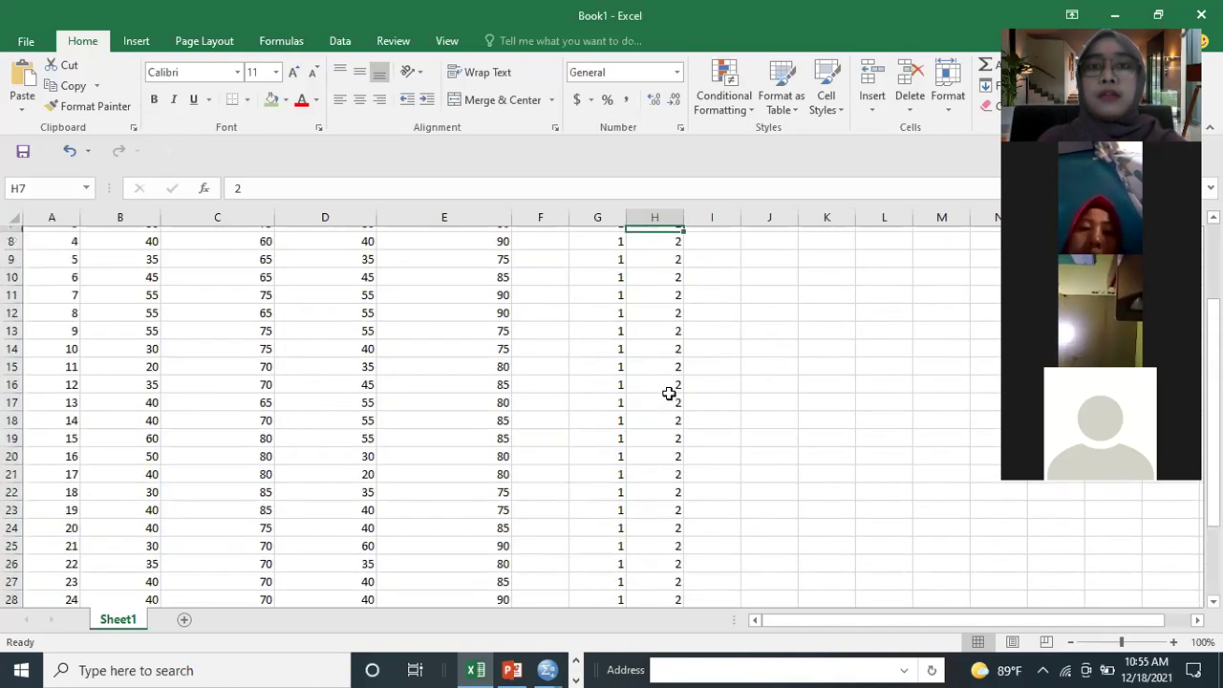
pyautogui.press('Up')
pyautogui.press('Up')
pyautogui.press('Up')
pyautogui.press('Up')
pyautogui.press('Up')
pyautogui.click(719, 289)
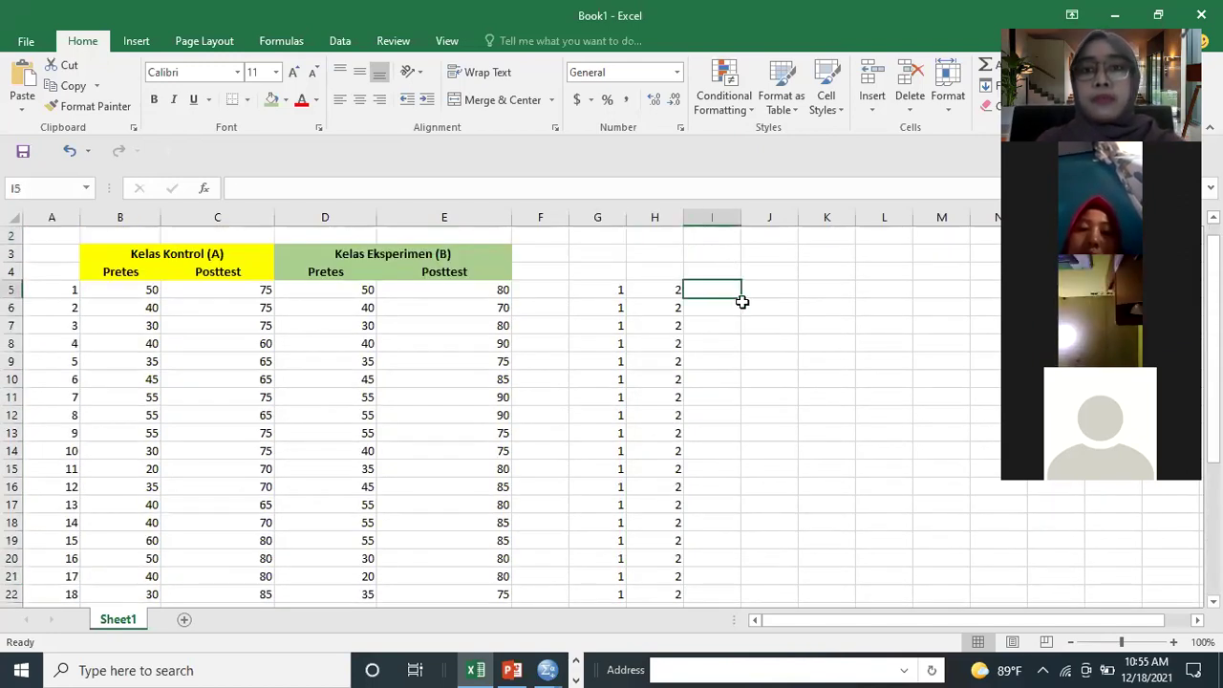
pyautogui.write('3')
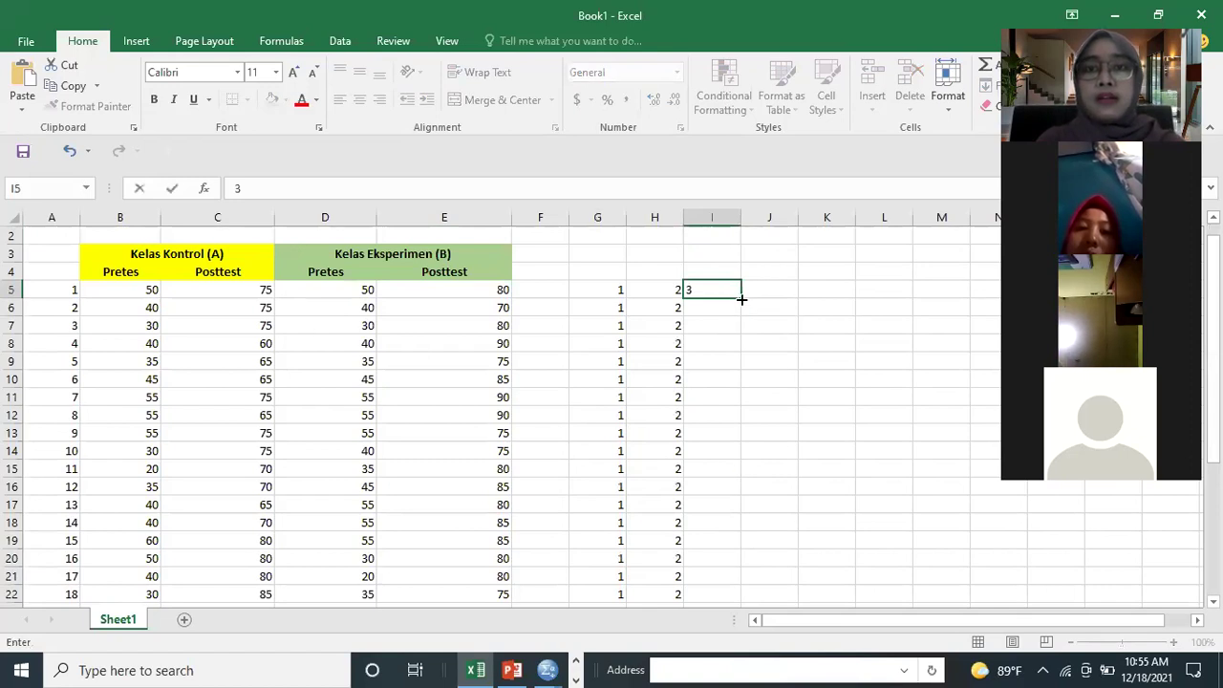
pyautogui.moveTo(740, 297); pyautogui.dragTo(719, 583)
pyautogui.moveTo(712, 479); pyautogui.dragTo(715, 483)
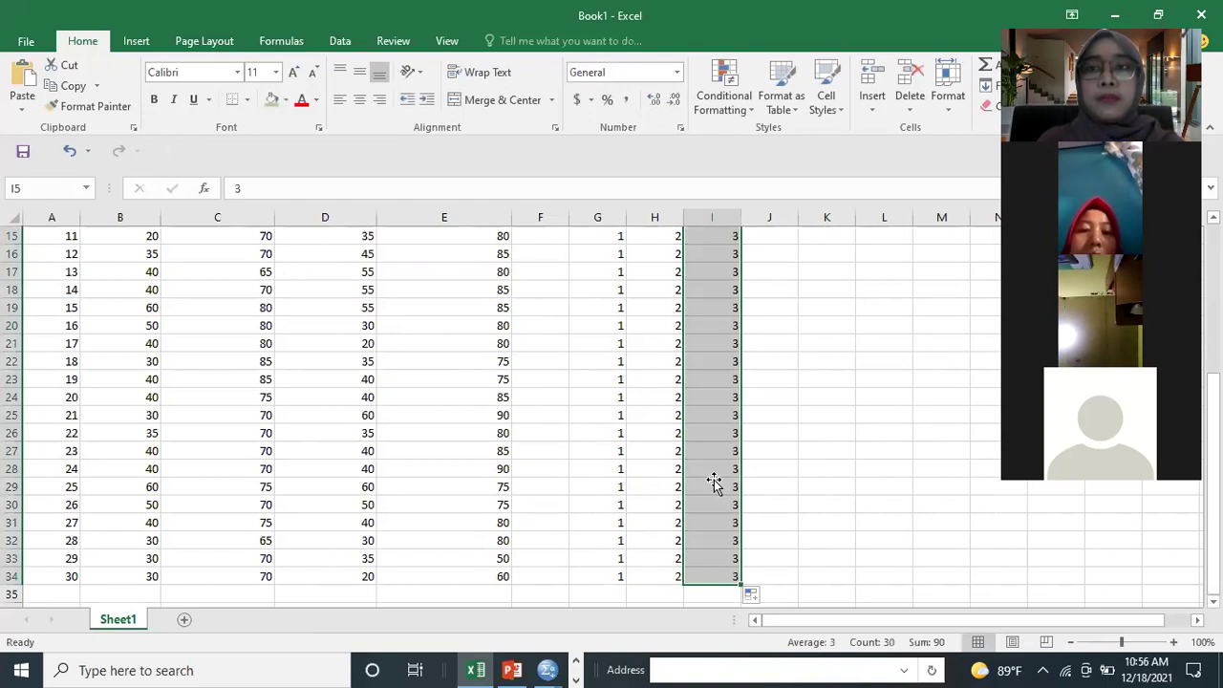
# - Enter 4 in cell J5 and fill it down to J34
pyautogui.click(712, 391)
pyautogui.press('Up')
pyautogui.press('Up')
pyautogui.press('Up')
pyautogui.press('Up')
pyautogui.press('Up')
pyautogui.press('Up')
pyautogui.press('Up')
pyautogui.press('Up')
pyautogui.press('Up')
pyautogui.press('Up')
pyautogui.press('Up')
pyautogui.press('Up')
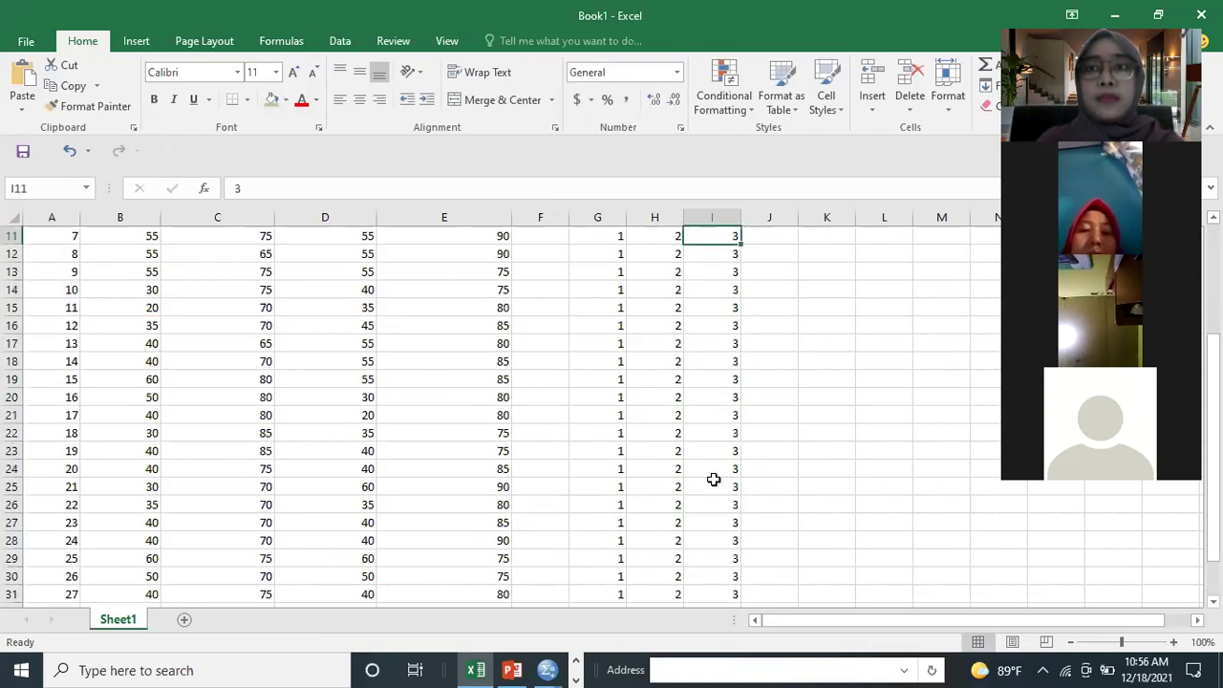
pyautogui.press('Up')
pyautogui.press('Up')
pyautogui.press('Up')
pyautogui.press('Up')
pyautogui.press('Up')
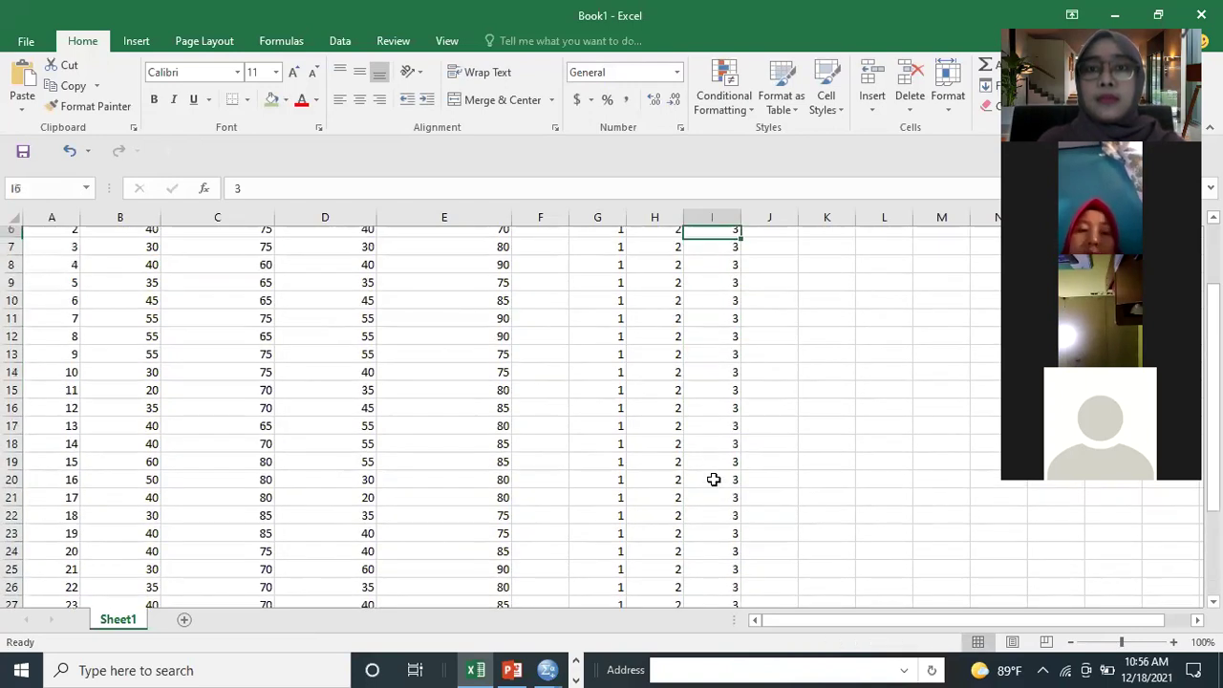
pyautogui.press('Up')
pyautogui.press('Up')
pyautogui.press('Up')
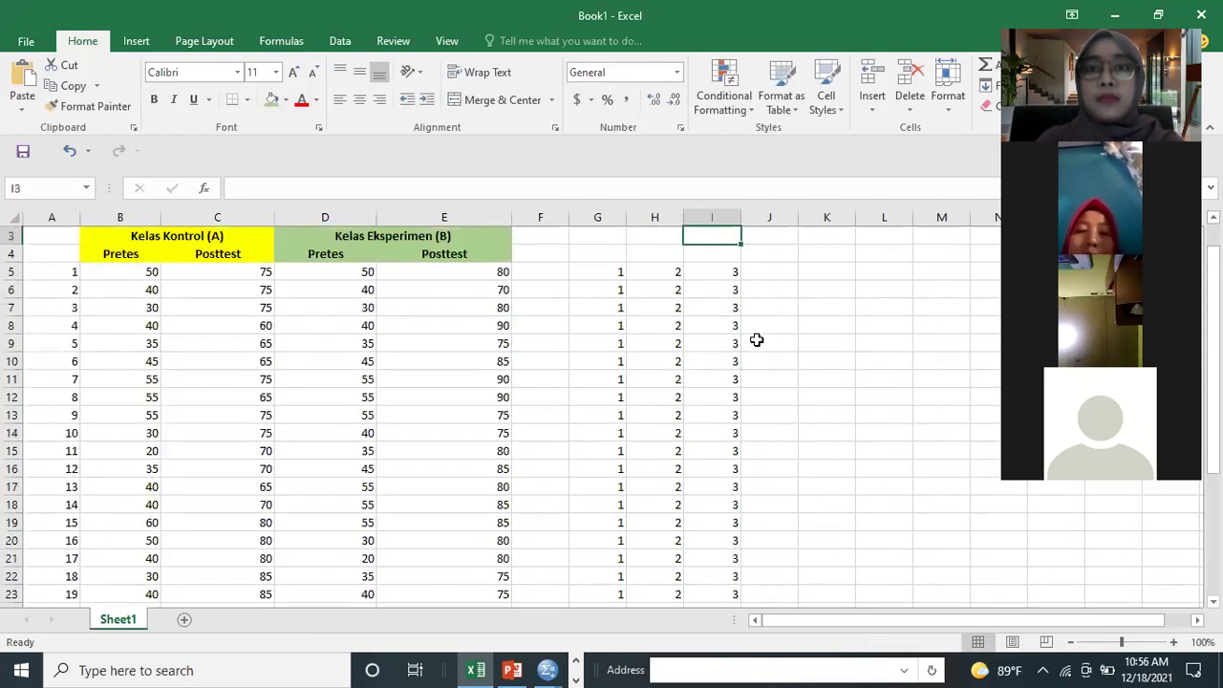
pyautogui.click(775, 277)
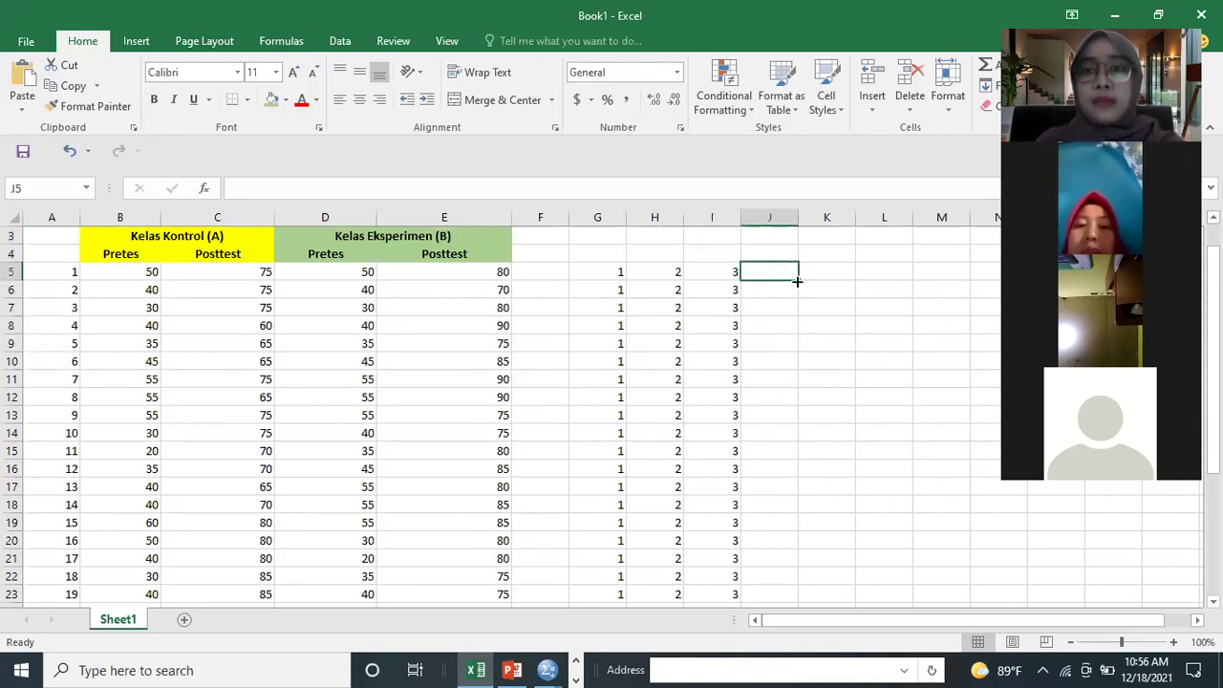
pyautogui.write('4')
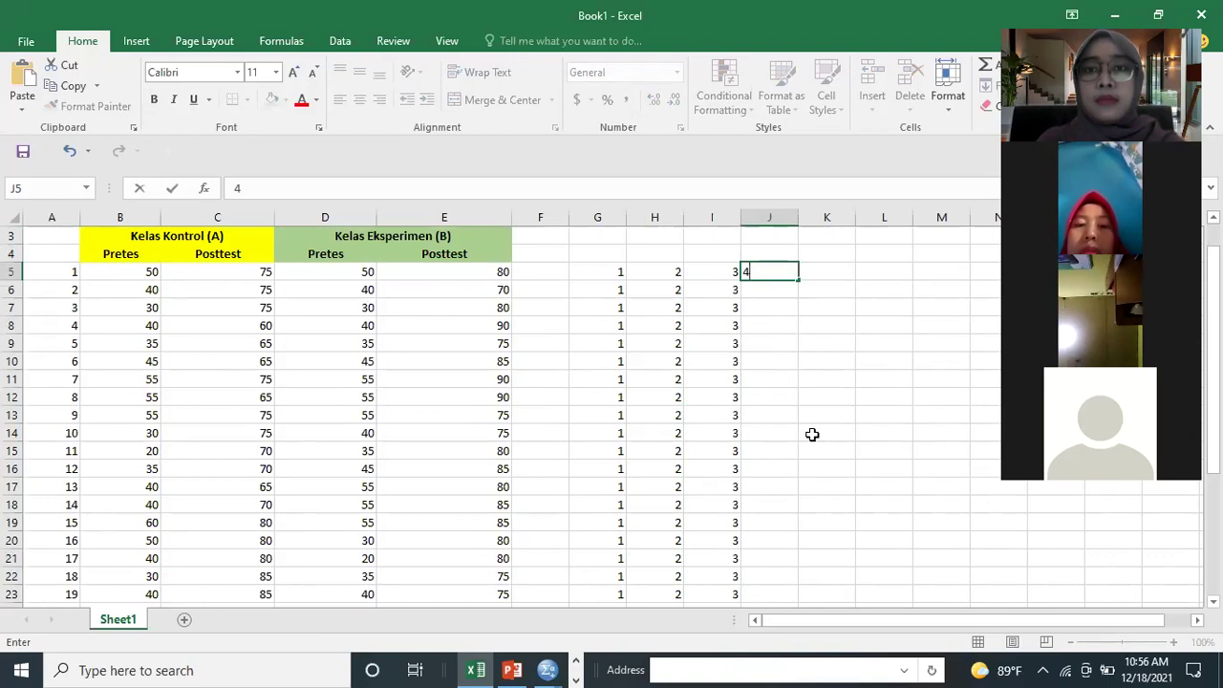
pyautogui.click(813, 405)
pyautogui.click(786, 277)
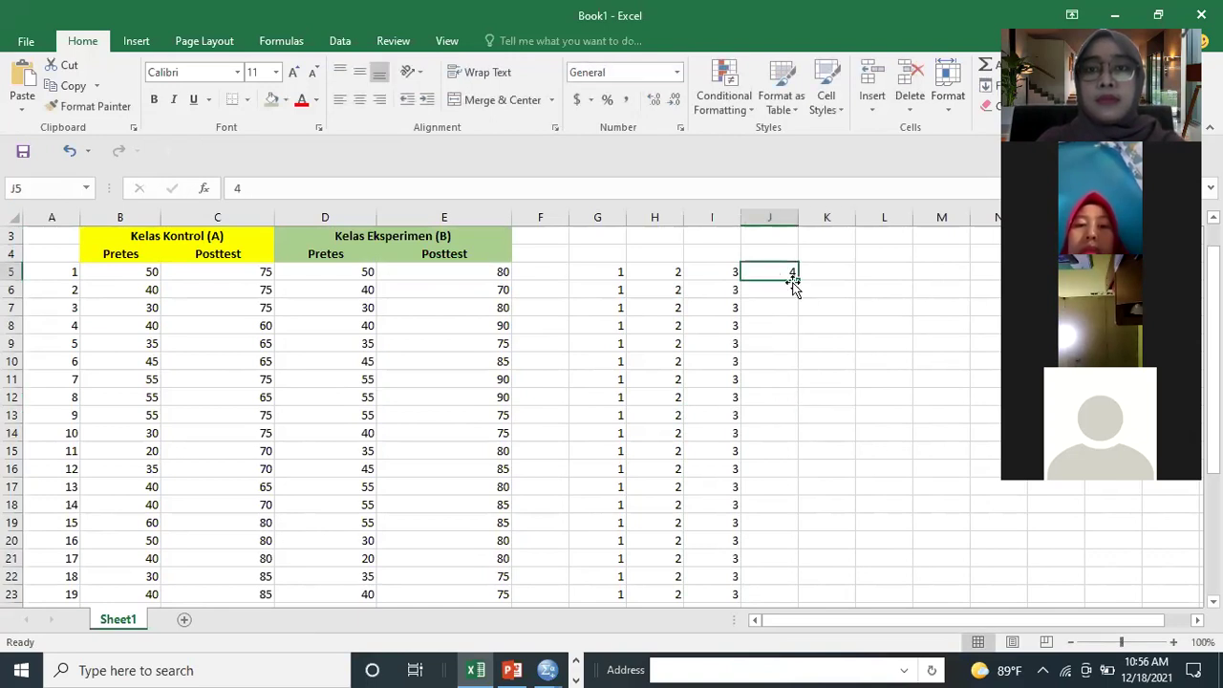
pyautogui.moveTo(754, 668); pyautogui.dragTo(761, 582)
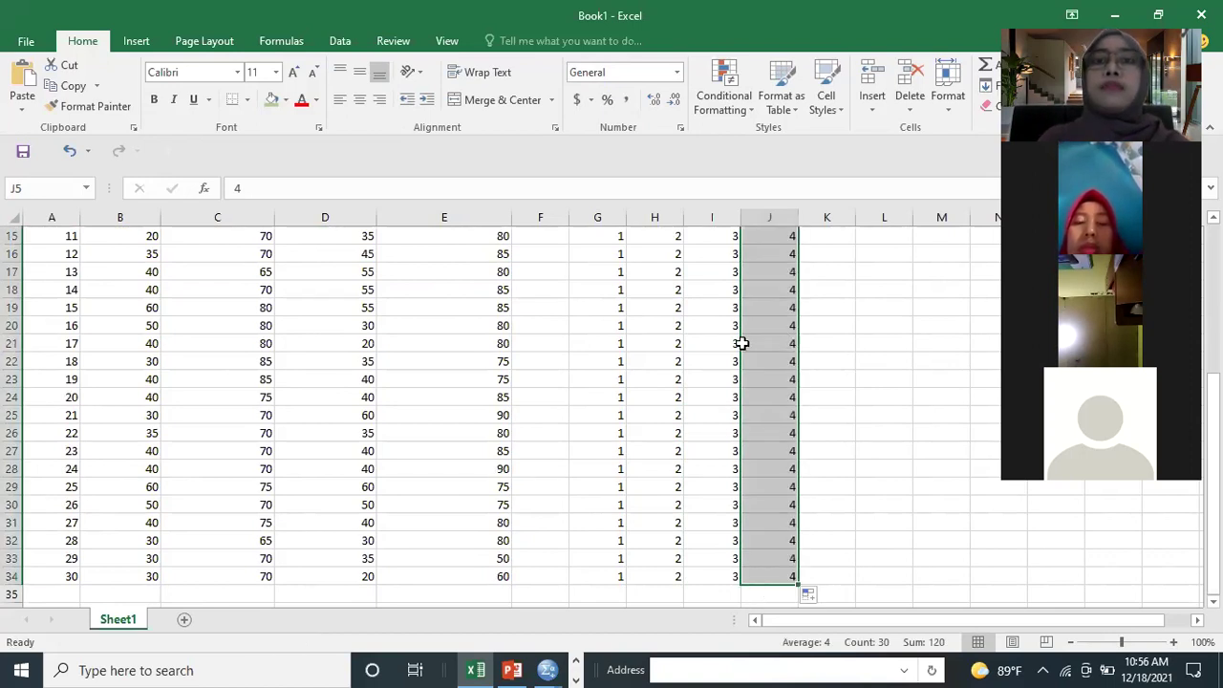
# - Copy the ones in G5:G34 and paste them into the Kelas column of the SPSS dataset, starting at row 1
pyautogui.hotkey('ctrl', 'Up')
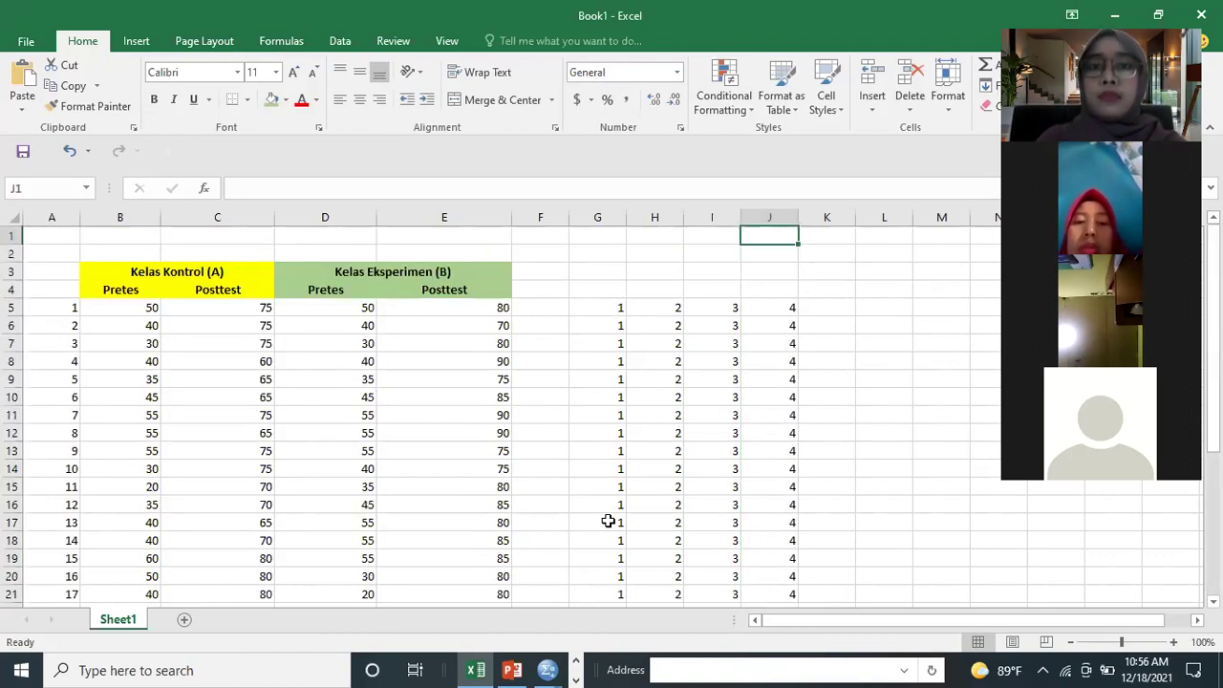
pyautogui.click(612, 292)
pyautogui.moveTo(606, 307); pyautogui.dragTo(605, 572)
pyautogui.hotkey('ctrl', 'c')
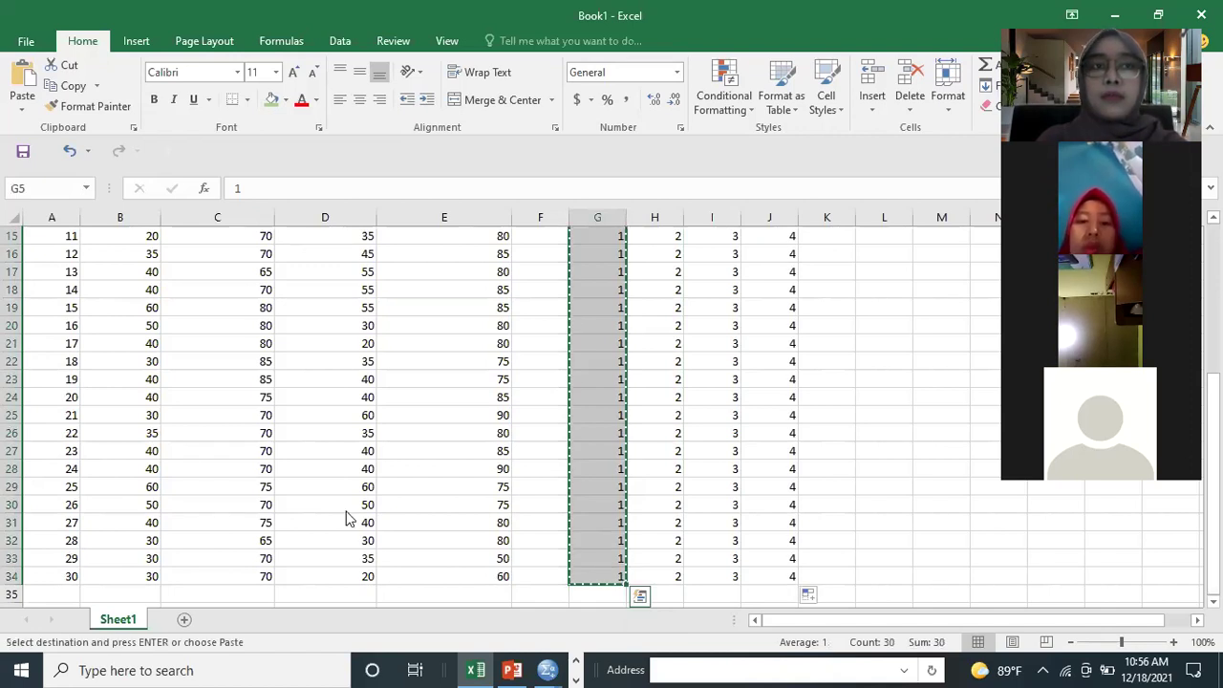
pyautogui.hotkey('alt', 'Tab')
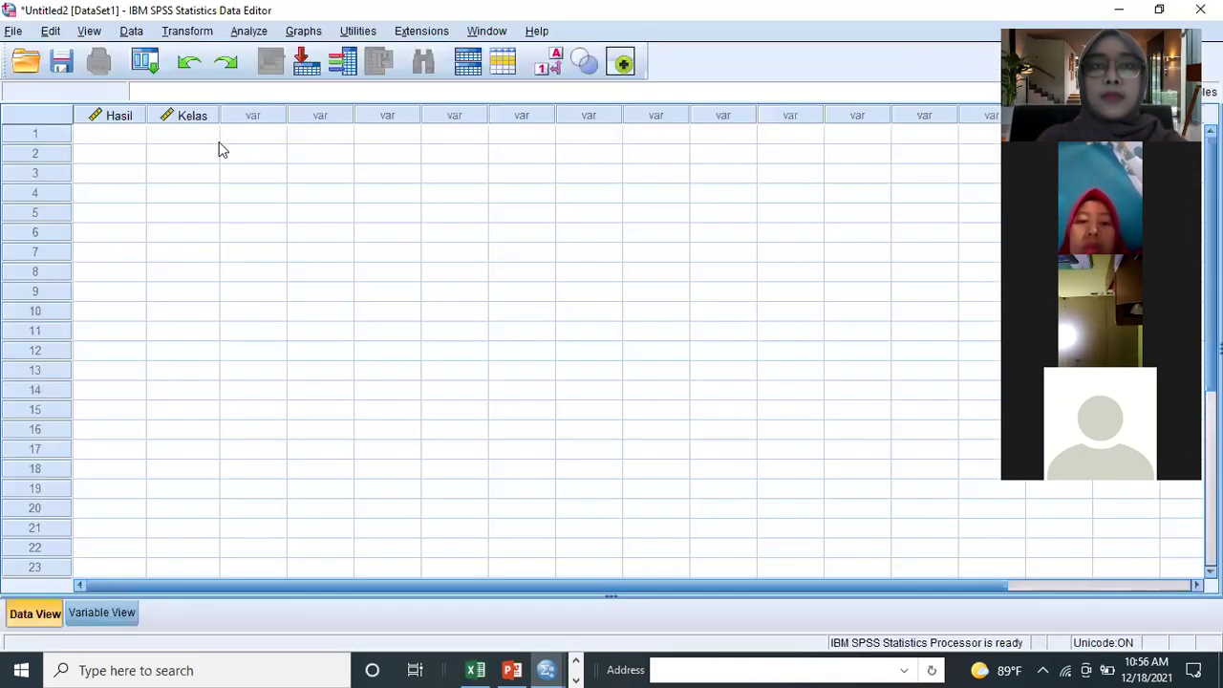
pyautogui.click(110, 139)
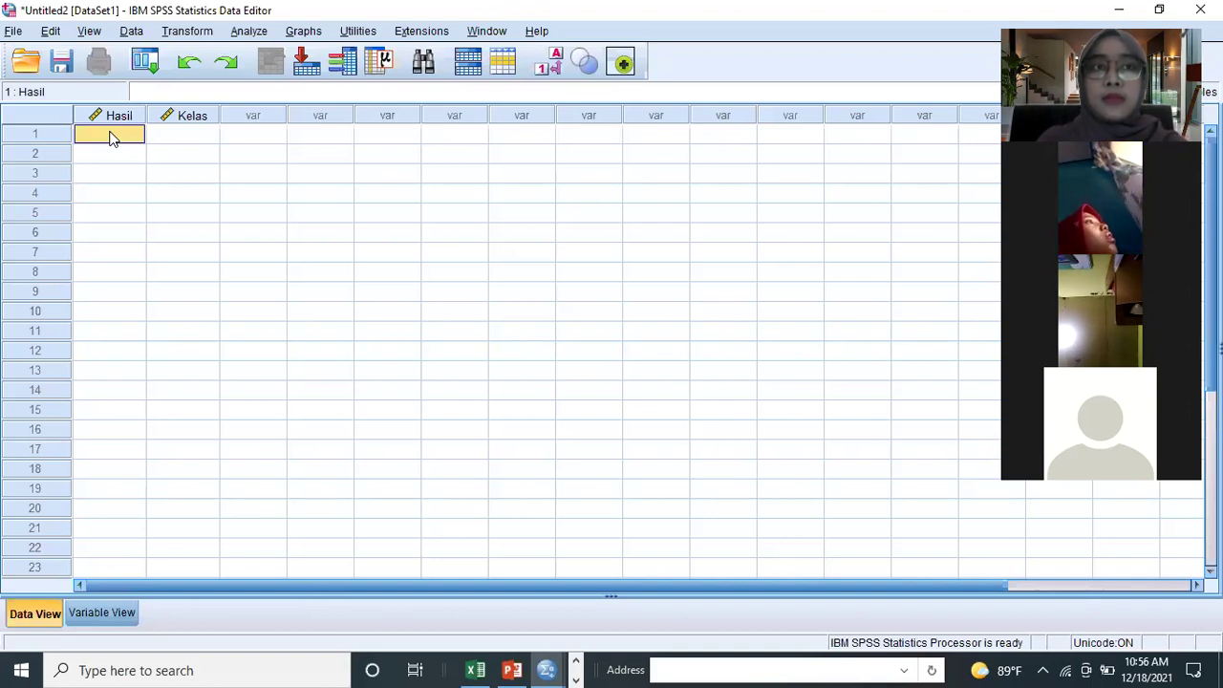
pyautogui.click(168, 143)
pyautogui.hotkey('ctrl', 'v')
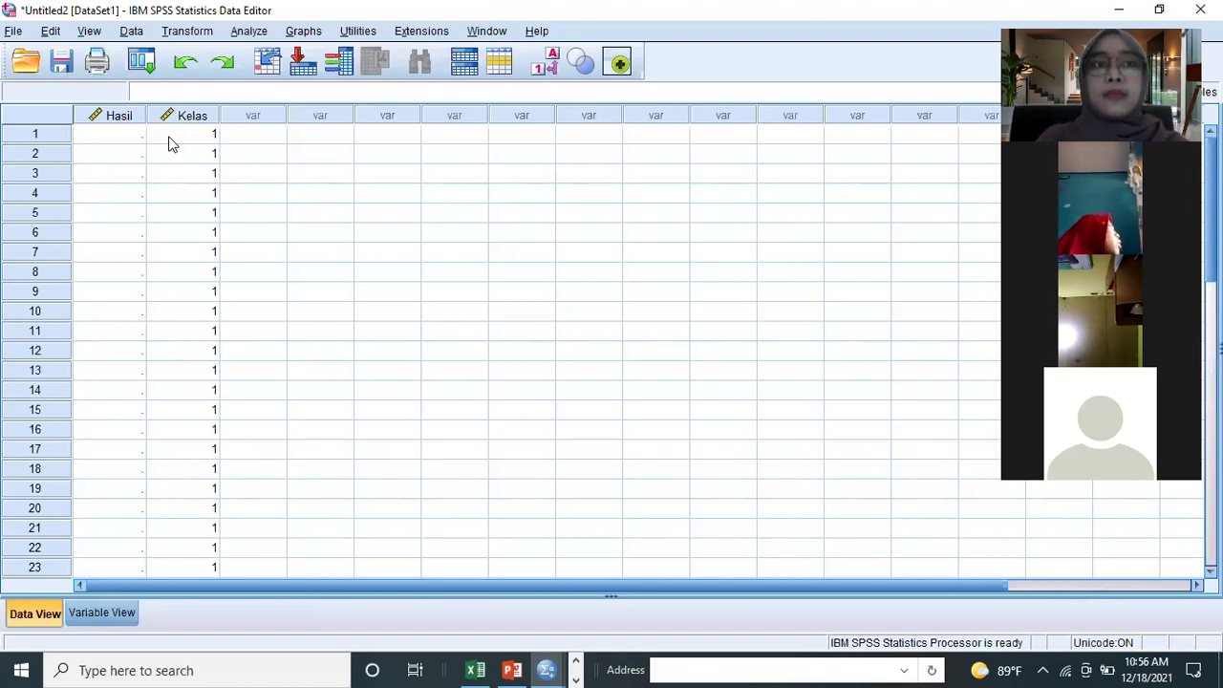
# - Copy the Kelas Kontrol pretest scores in B5:B34 from Excel and paste them into the SPSS Hasil column from row 1
pyautogui.hotkey('alt', 'Tab')
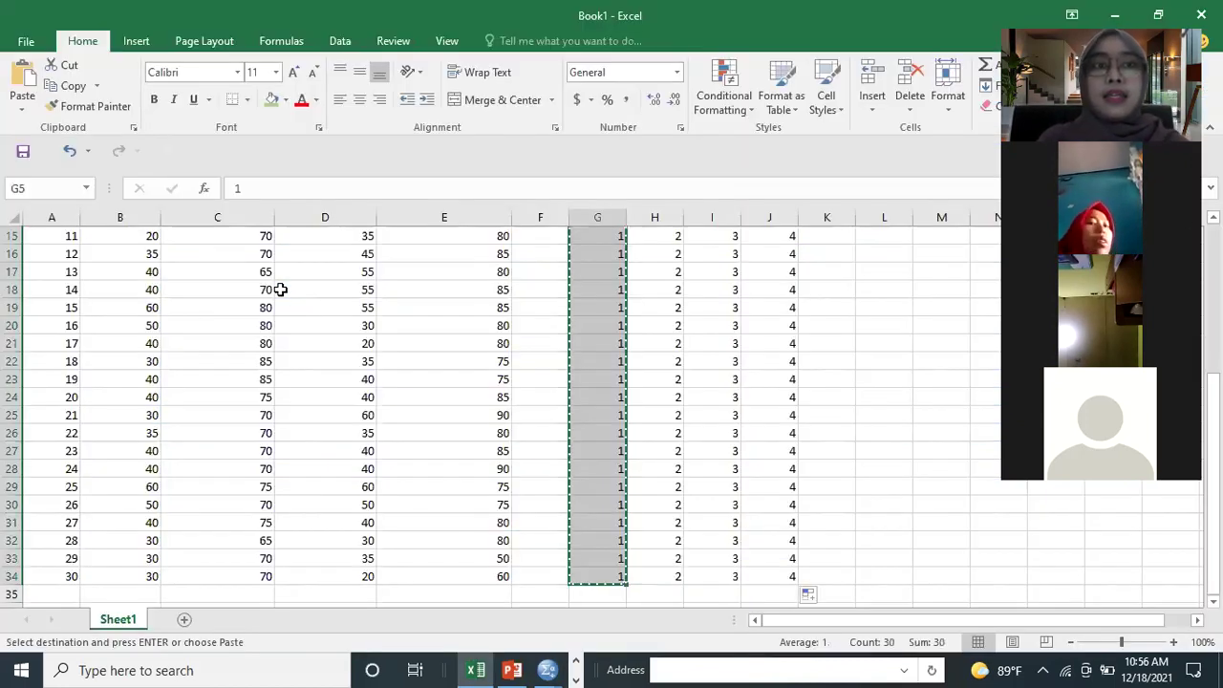
pyautogui.click(280, 289)
pyautogui.scroll(5, 93, 333)
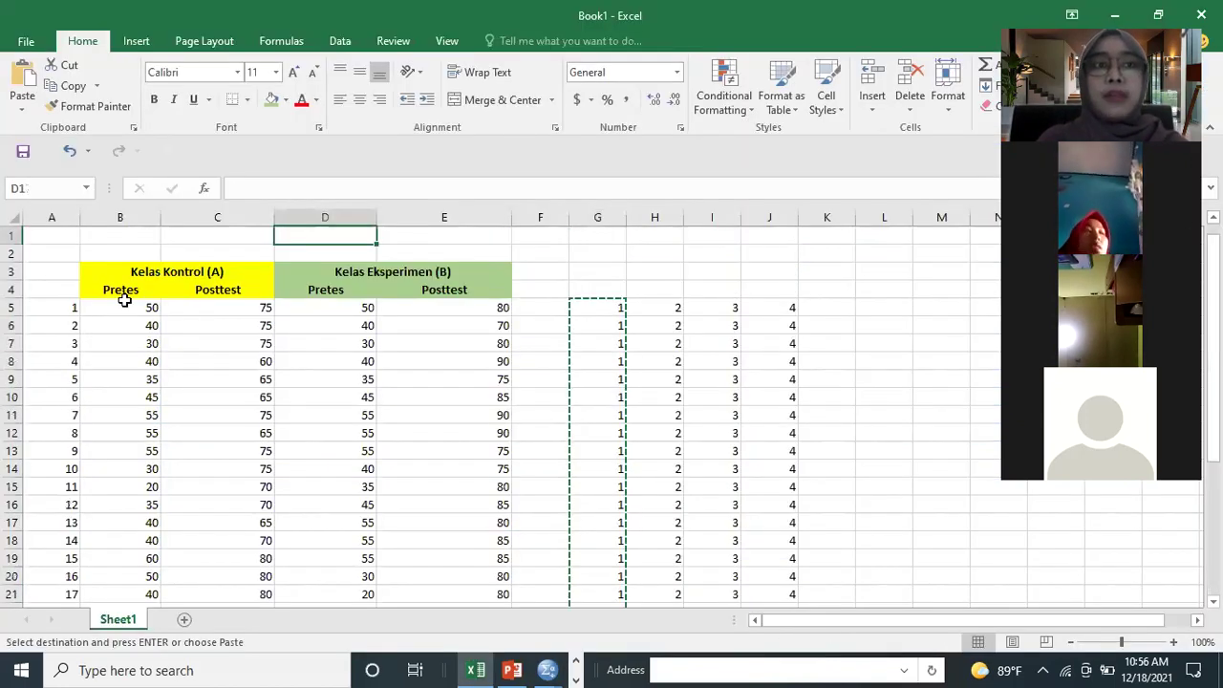
pyautogui.click(120, 300)
pyautogui.moveTo(148, 598); pyautogui.dragTo(150, 449)
pyautogui.hotkey('ctrl', 'c')
pyautogui.hotkey('alt', 'Tab')
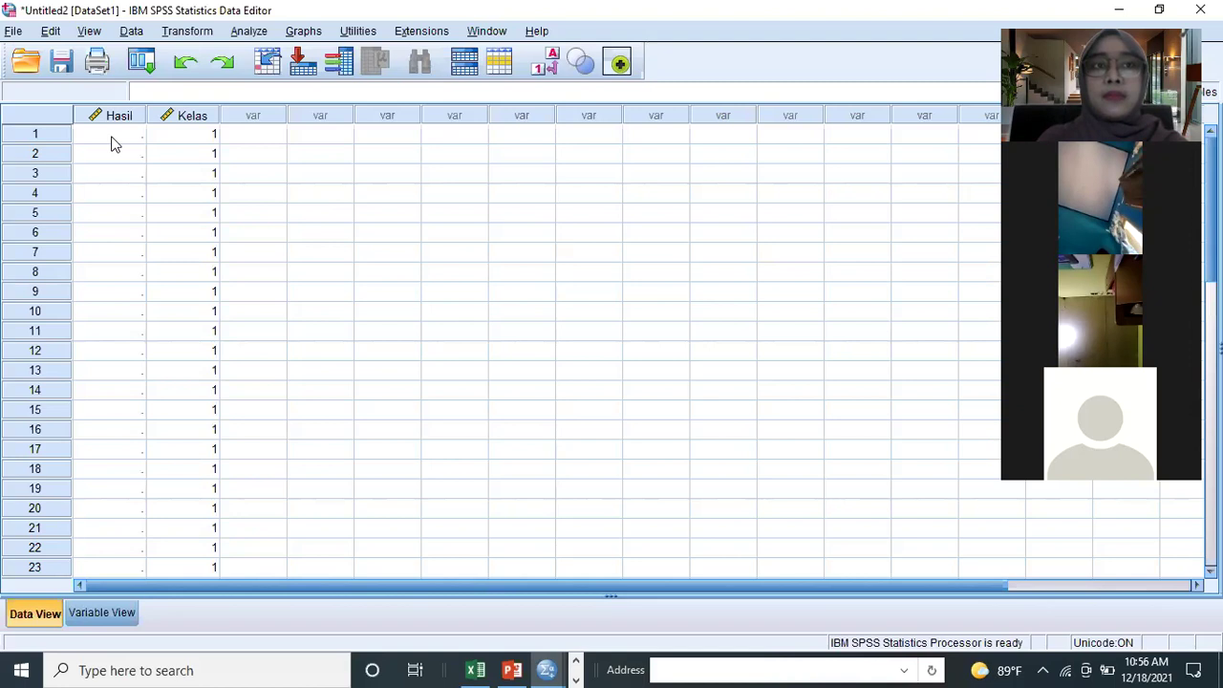
pyautogui.hotkey('ctrl', 'v')
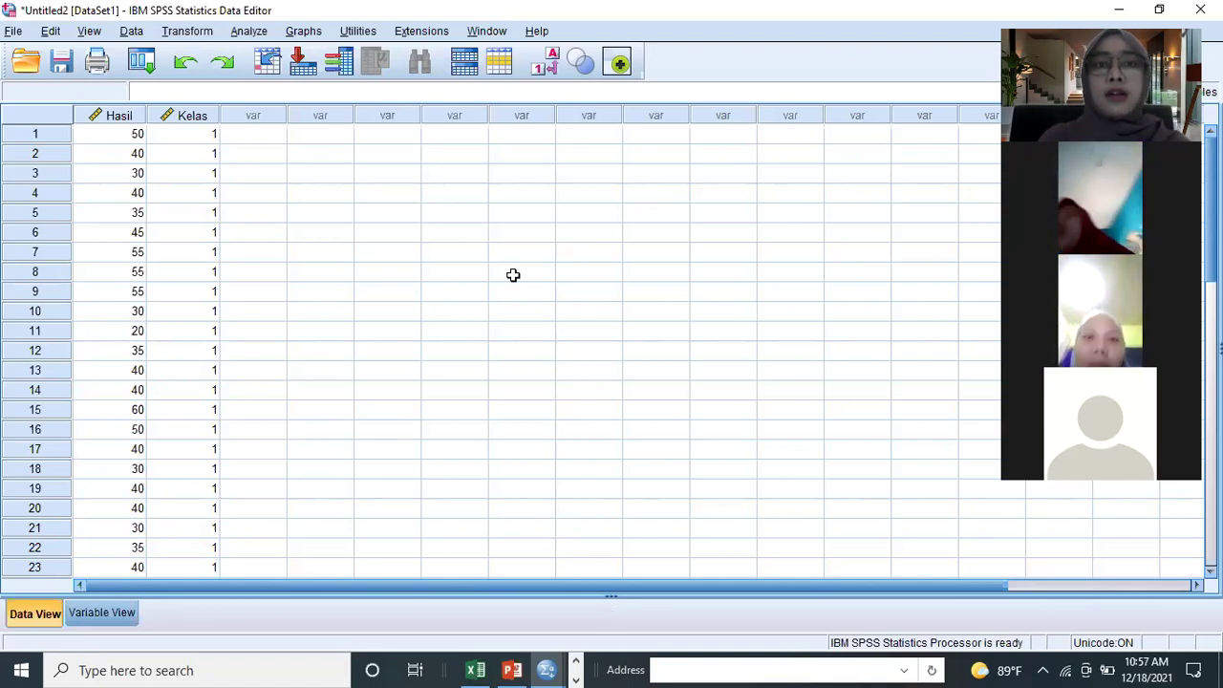
# - Copy the twos in H5:H34 from Excel and paste them into the SPSS Kelas column, starting at row 31
pyautogui.hotkey('alt', 'Tab')
pyautogui.moveTo(655, 446); pyautogui.dragTo(666, 251)
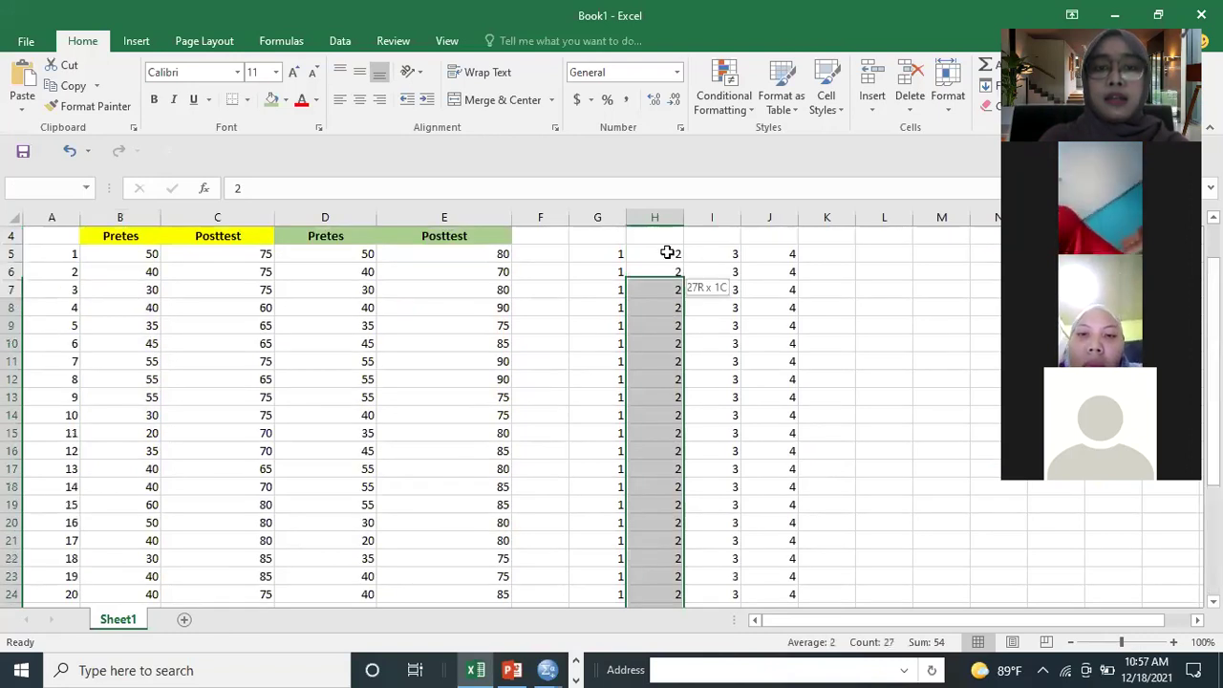
pyautogui.hotkey('ctrl', 'c')
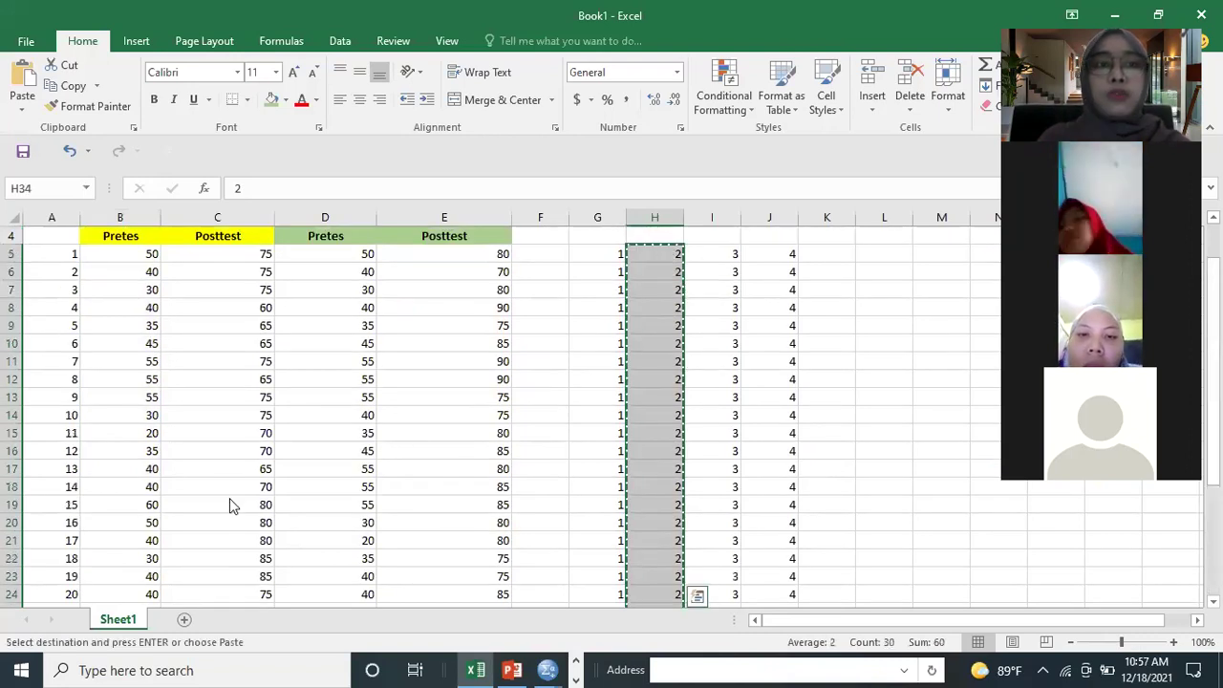
pyautogui.hotkey('alt', 'Tab')
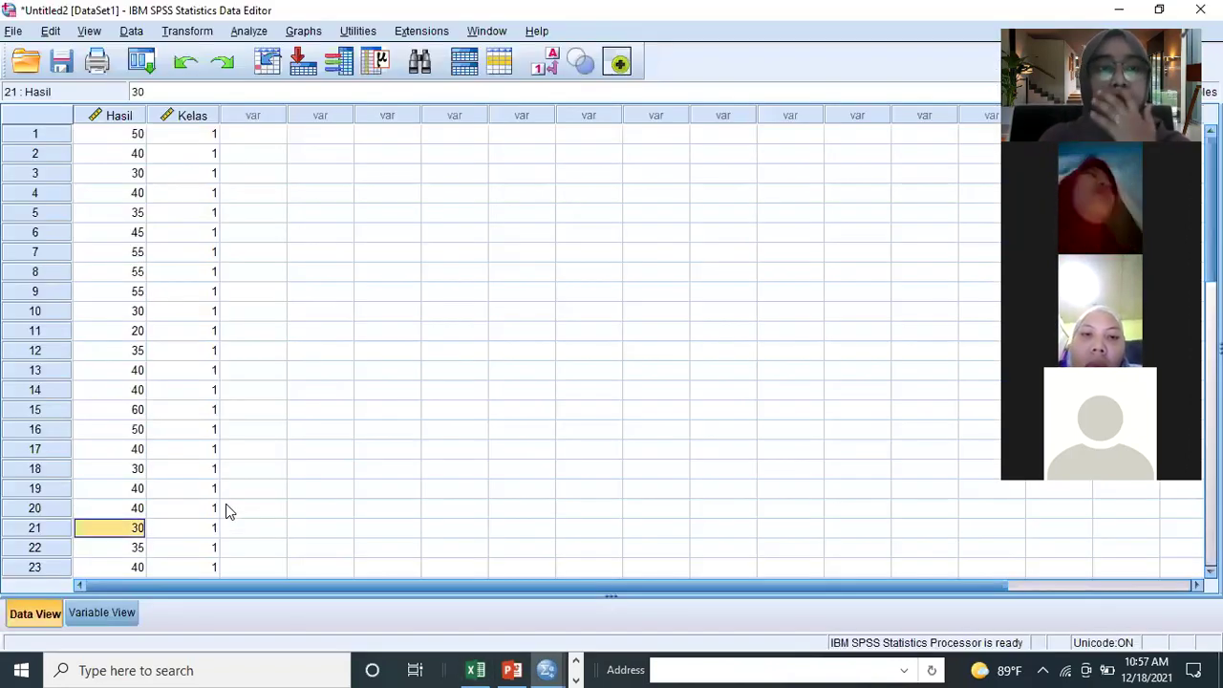
pyautogui.press('Down')
pyautogui.press('Down')
pyautogui.press('Down')
pyautogui.press('Down')
pyautogui.press('Down')
pyautogui.press('Down')
pyautogui.press('Down')
pyautogui.press('Down')
pyautogui.press('Down')
pyautogui.press('Down')
pyautogui.press('Down')
pyautogui.press('Down')
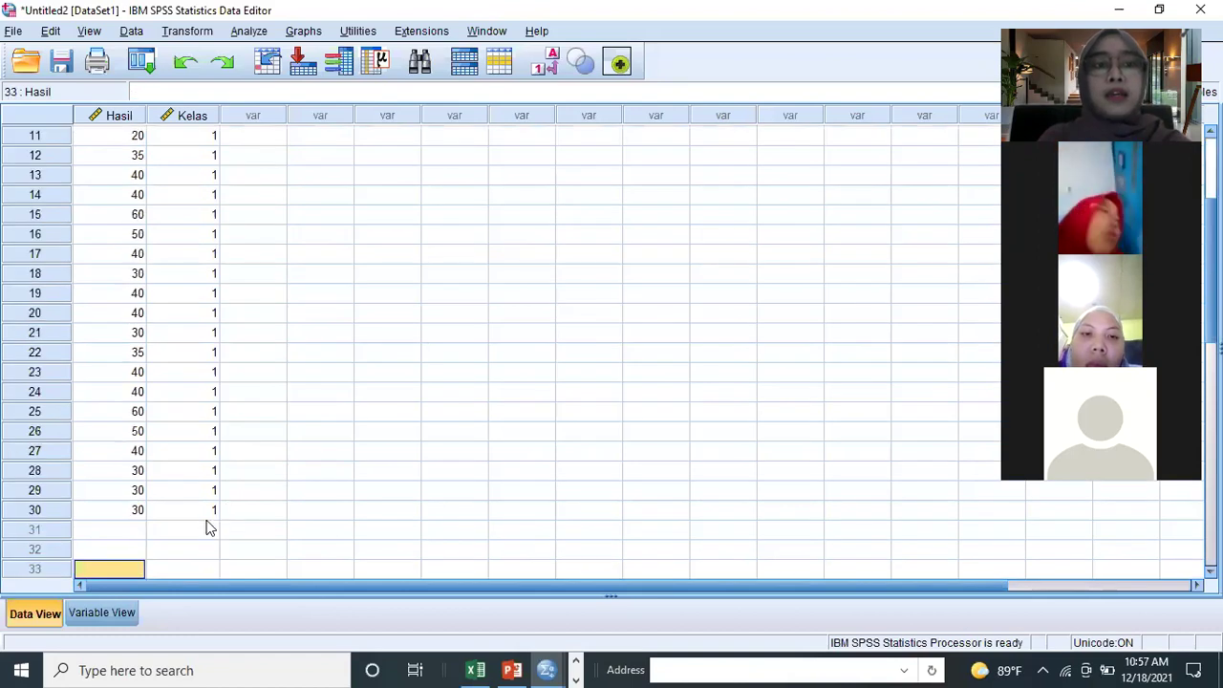
pyautogui.click(208, 528)
pyautogui.hotkey('ctrl', 'v')
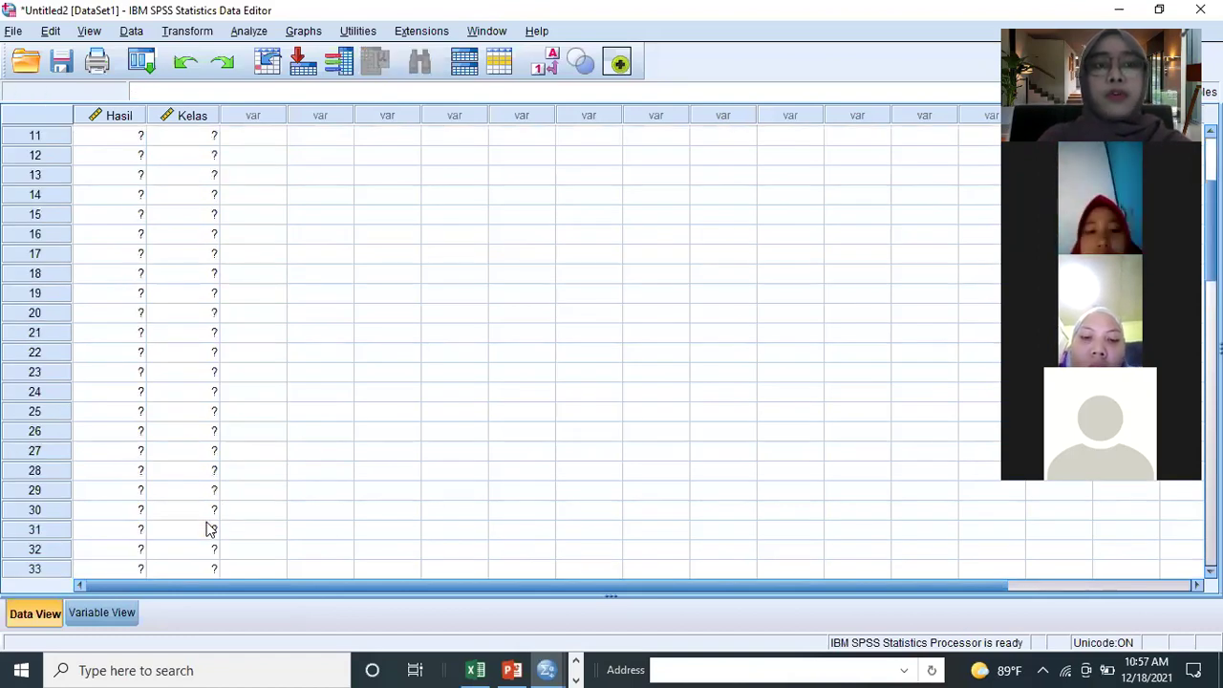
# - Copy the Kelas Kontrol posttest scores in C5:C34 from Excel and paste them into the SPSS Hasil column, starting at row 31
pyautogui.press('Left')
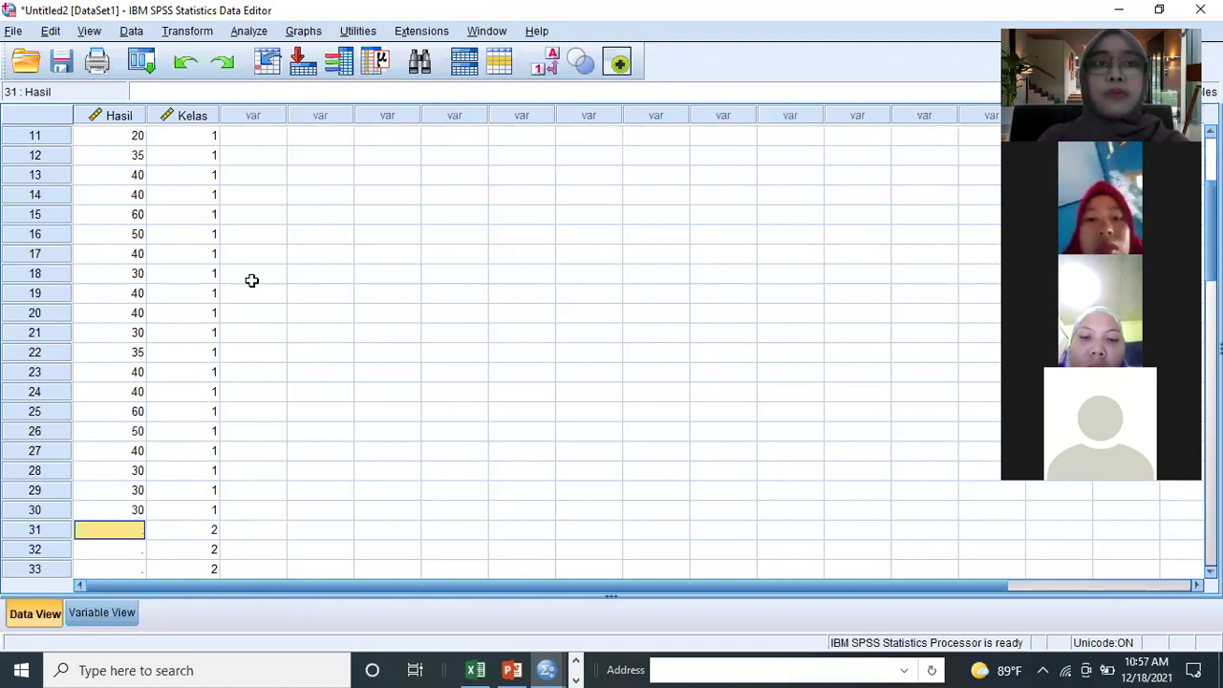
pyautogui.hotkey('alt', 'Tab')
pyautogui.moveTo(217, 253); pyautogui.dragTo(237, 570)
pyautogui.scroll(-1, 205, 519)
pyautogui.hotkey('ctrl', 'c')
pyautogui.hotkey('alt', 'Tab')
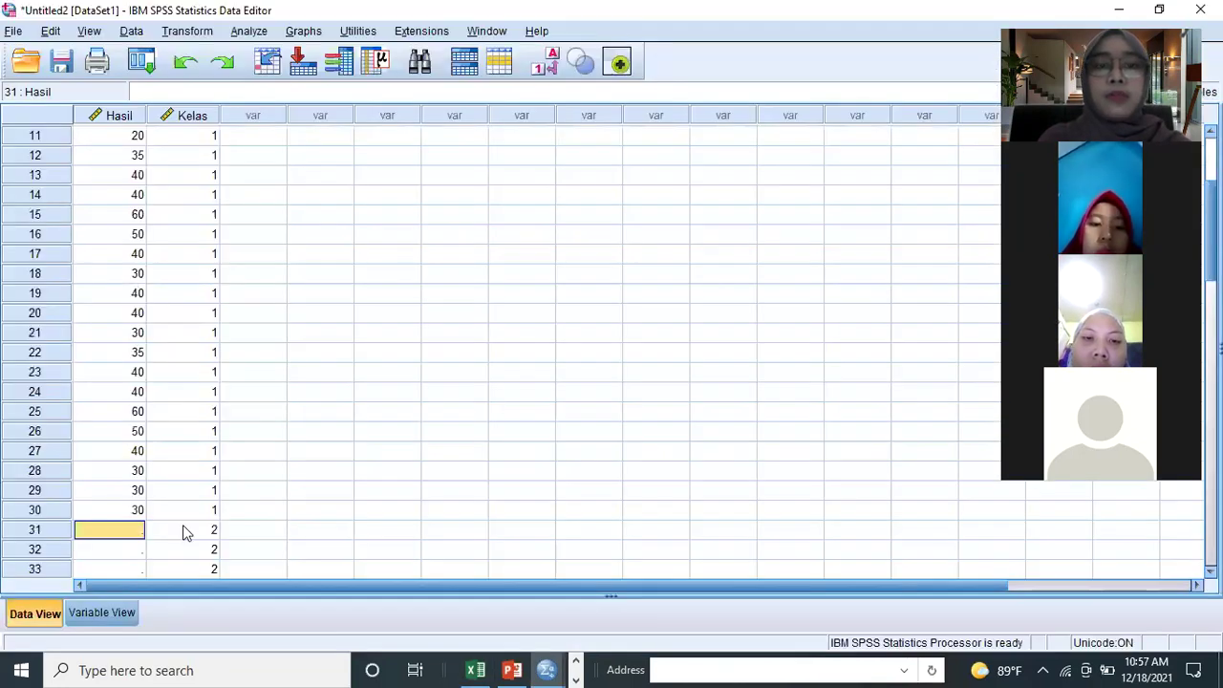
pyautogui.hotkey('ctrl', 'v')
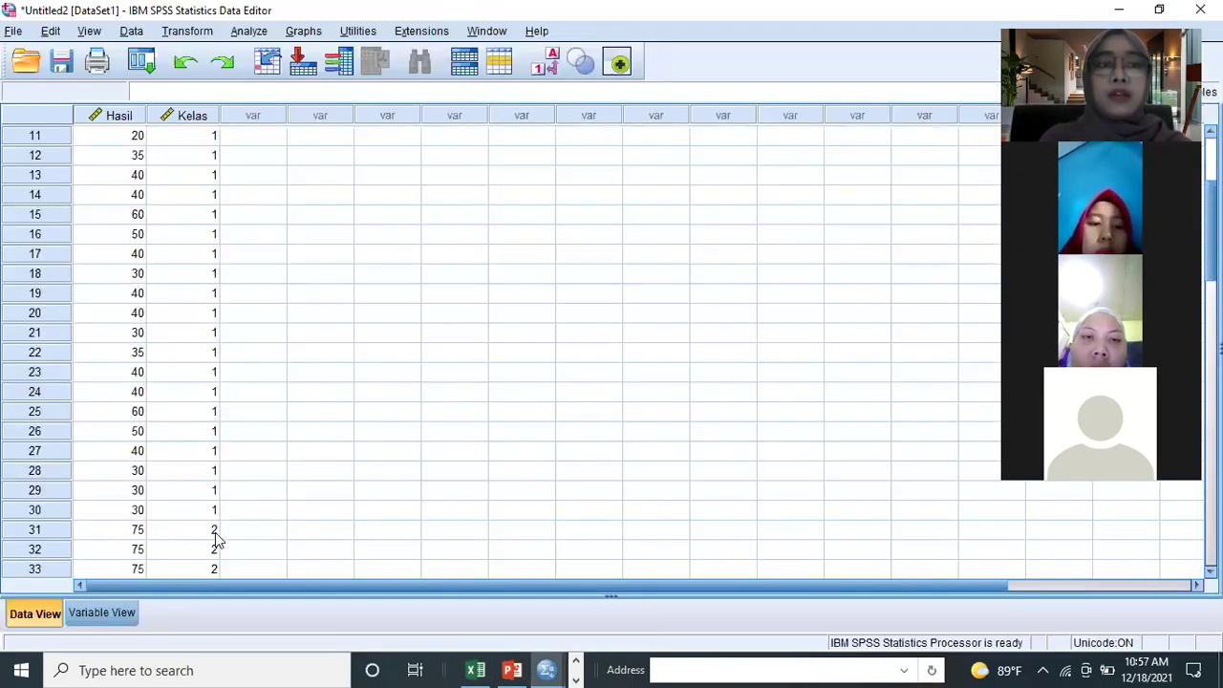
# - Copy the threes in I5:I34 from Excel and paste them into the SPSS Kelas column, starting at row 61
pyautogui.click(215, 536)
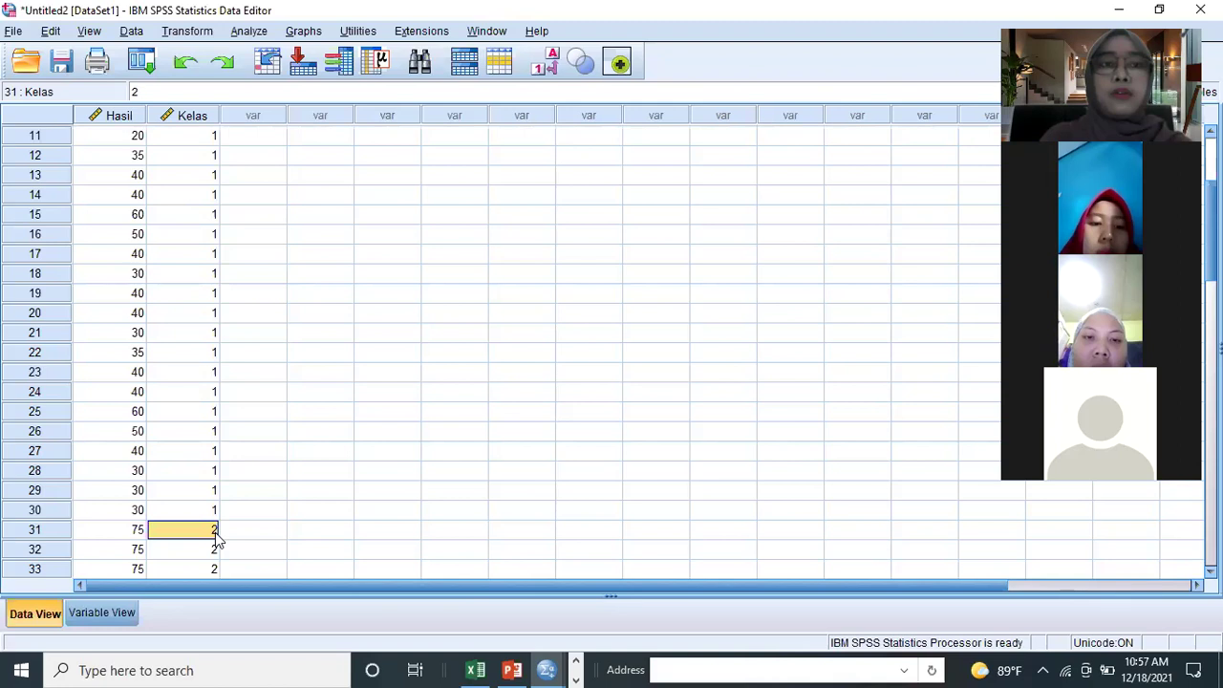
pyautogui.press('Down')
pyautogui.press('Down')
pyautogui.press('Down')
pyautogui.press('Down')
pyautogui.press('Down')
pyautogui.press('Down')
pyautogui.press('Down')
pyautogui.press('Down')
pyautogui.press('Down')
pyautogui.press('Down')
pyautogui.press('Down')
pyautogui.press('Down')
pyautogui.press('Down')
pyautogui.press('Down')
pyautogui.press('Down')
pyautogui.press('Down')
pyautogui.press('Down')
pyautogui.press('Down')
pyautogui.press('Down')
pyautogui.press('Down')
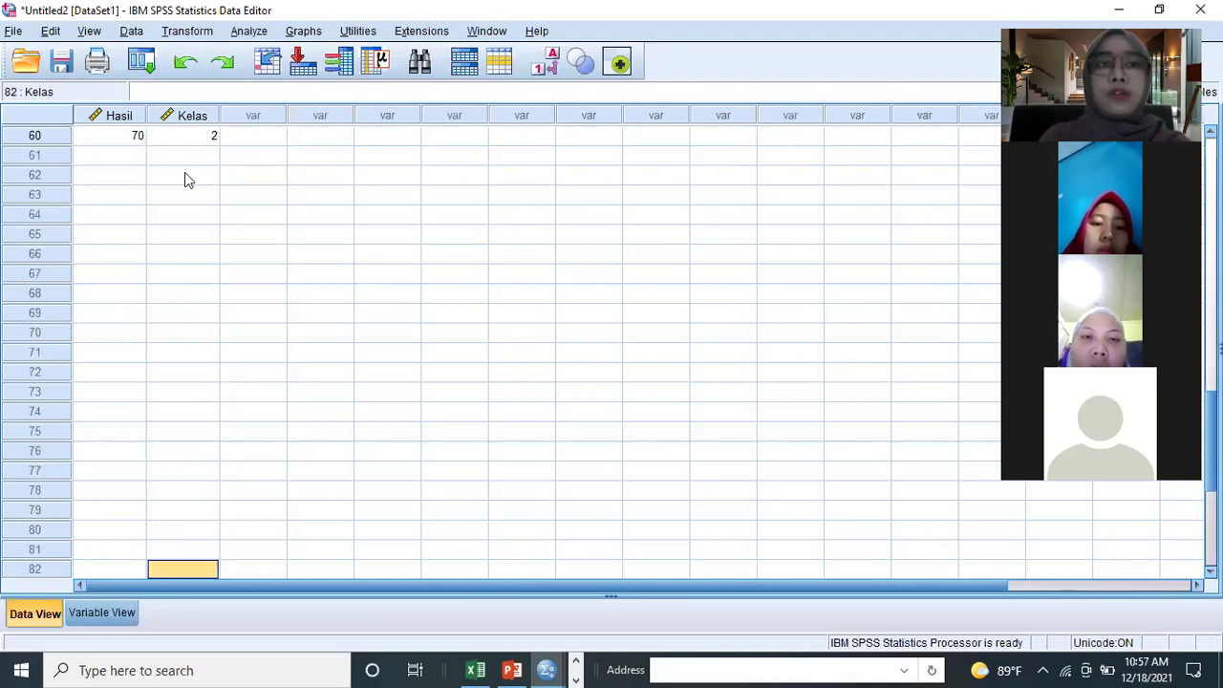
pyautogui.press('pageup')
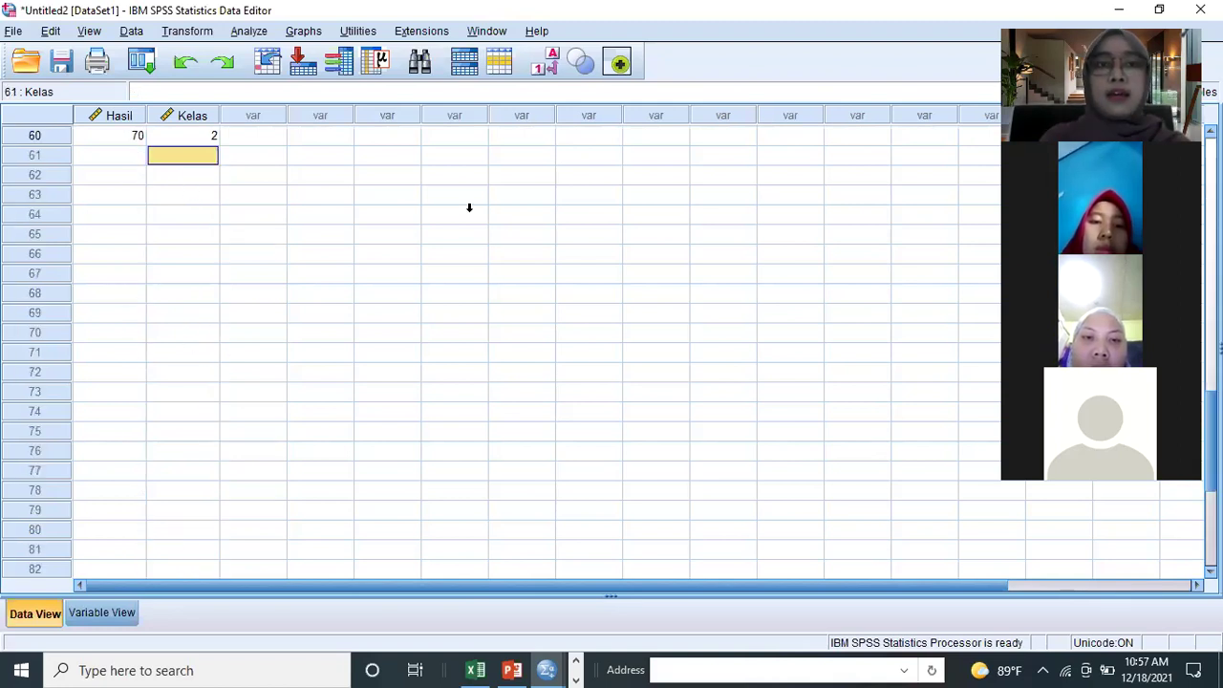
pyautogui.hotkey('alt', 'Tab')
pyautogui.moveTo(734, 576); pyautogui.dragTo(729, 272)
pyautogui.hotkey('ctrl', 'c')
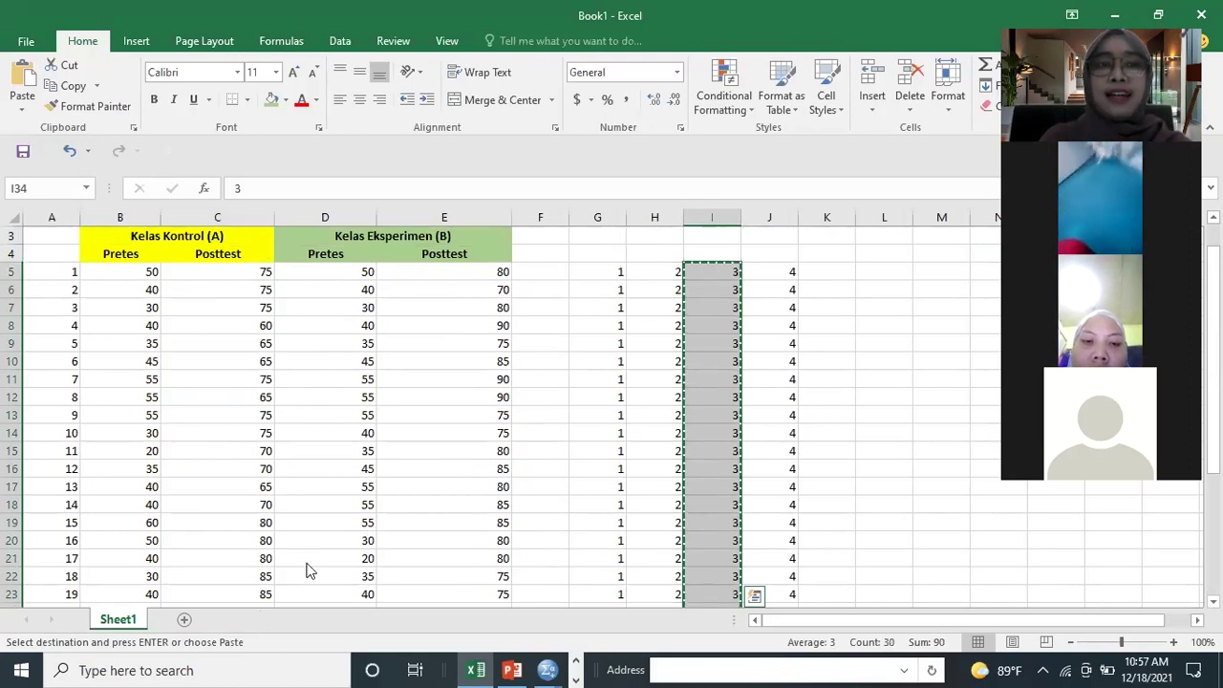
pyautogui.hotkey('alt', 'Tab')
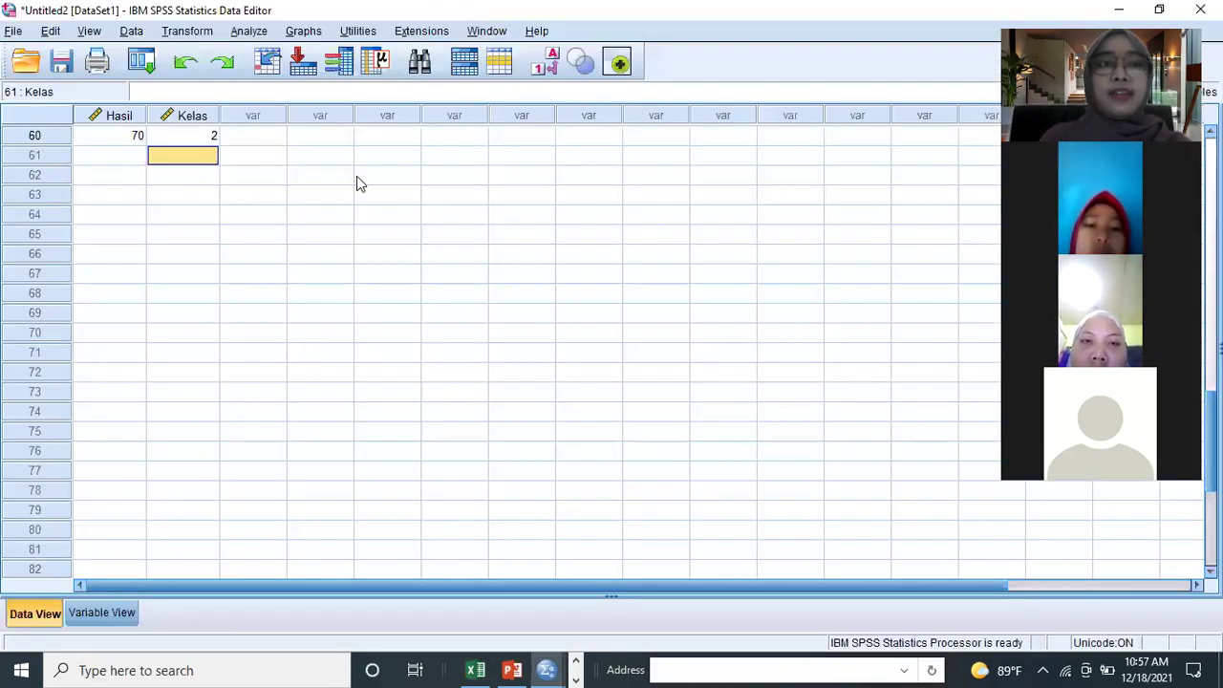
pyautogui.hotkey('ctrl', 'v')
# - Copy the Kelas Eksperimen pretest scores in D5:D34 from Excel and paste them into the SPSS Hasil column, starting at row 61
pyautogui.hotkey('alt', 'Tab')
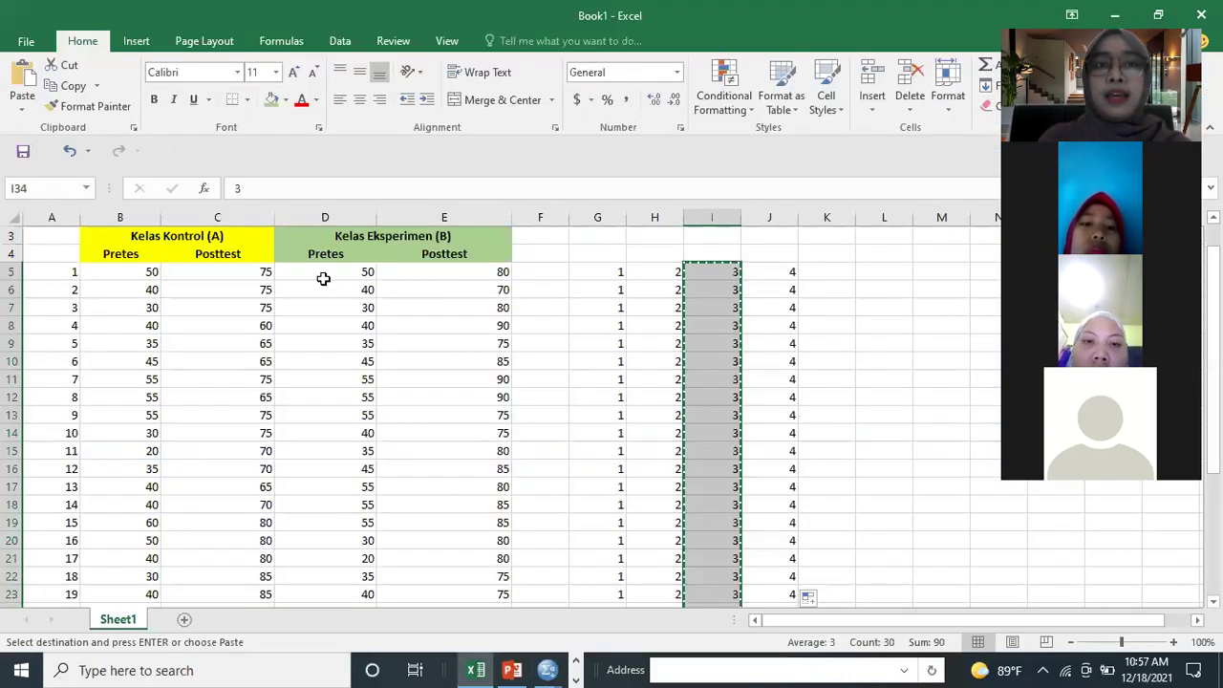
pyautogui.moveTo(353, 272); pyautogui.dragTo(354, 569)
pyautogui.hotkey('ctrl', 'c')
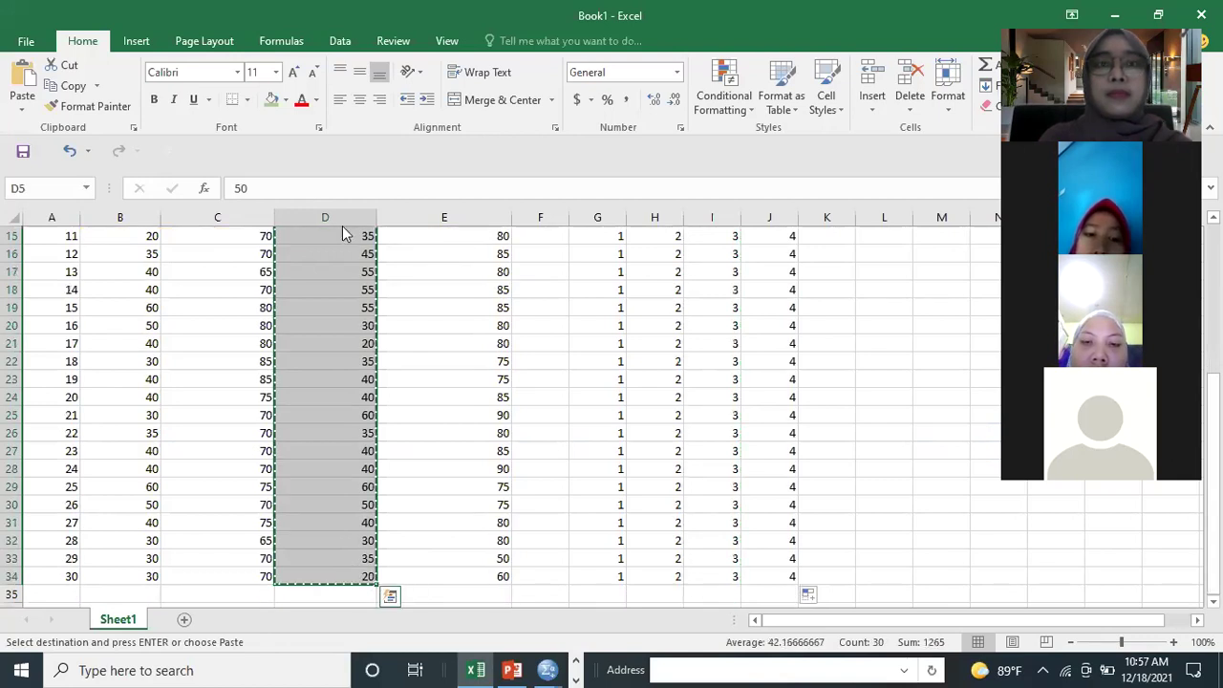
pyautogui.hotkey('alt', 'Tab')
pyautogui.click(122, 159)
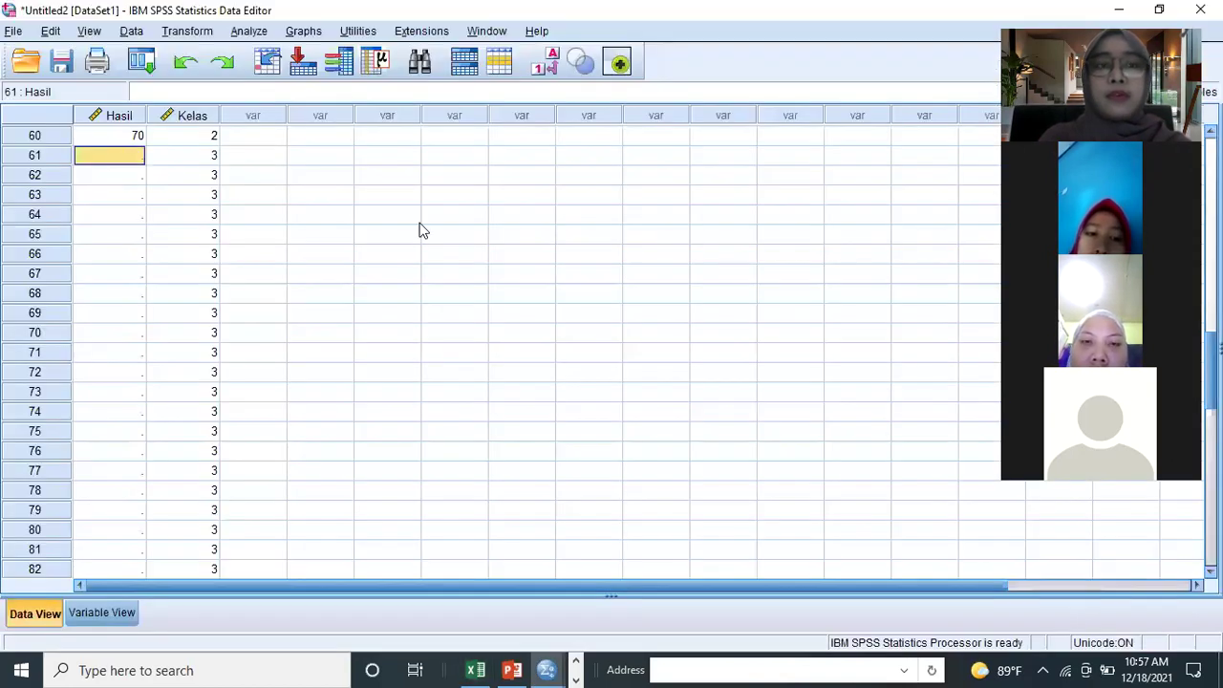
pyautogui.hotkey('ctrl', 'v')
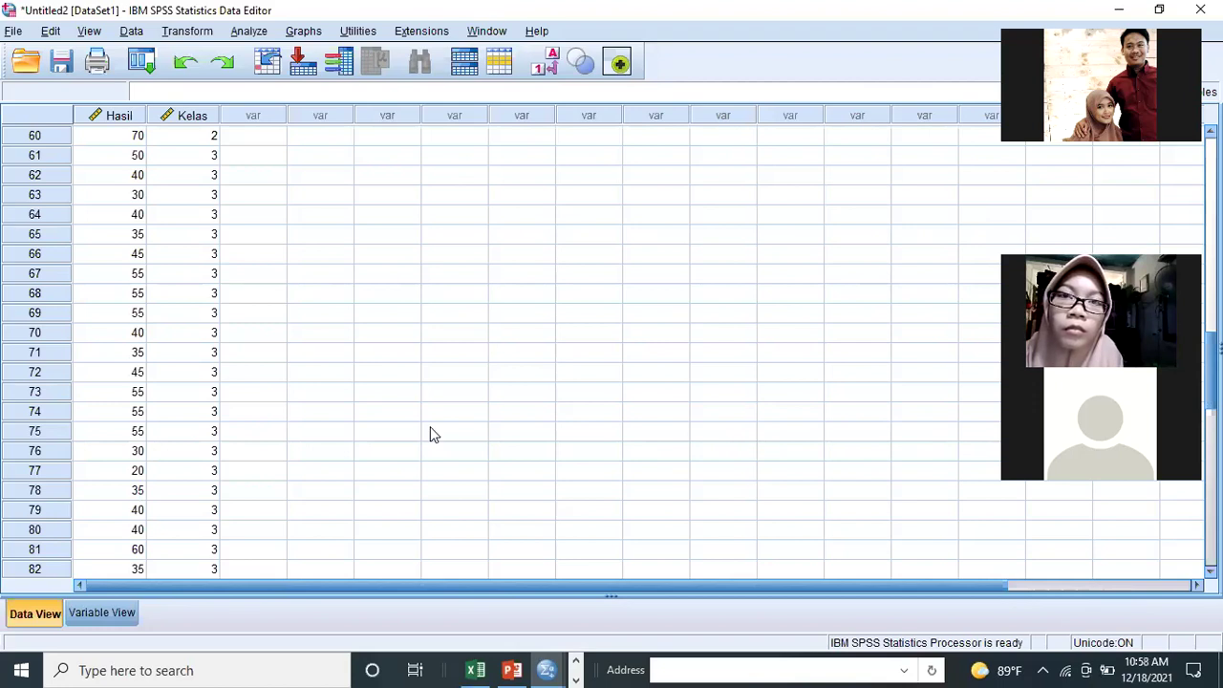
# - Copy the fours in J5:J34 from Excel and paste them into the SPSS Kelas column, starting at row 91
pyautogui.hotkey('alt', 'Tab')
pyautogui.moveTo(773, 573); pyautogui.dragTo(774, 311)
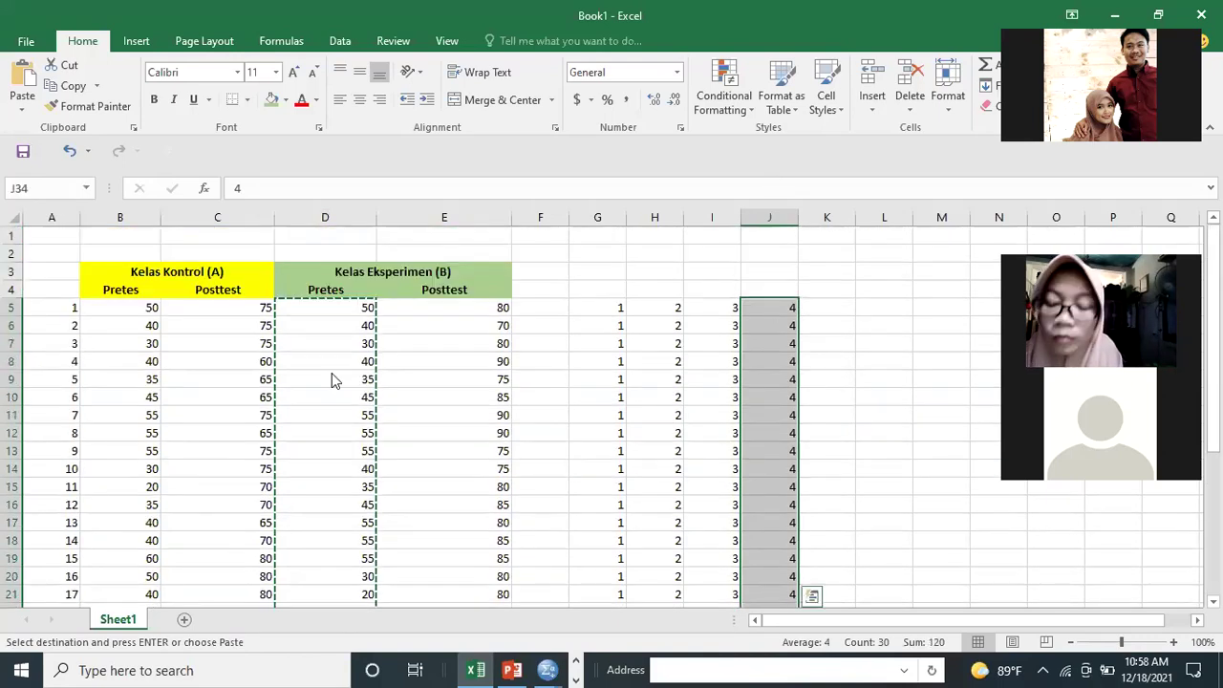
pyautogui.hotkey('alt', 'Tab')
pyautogui.click(194, 468)
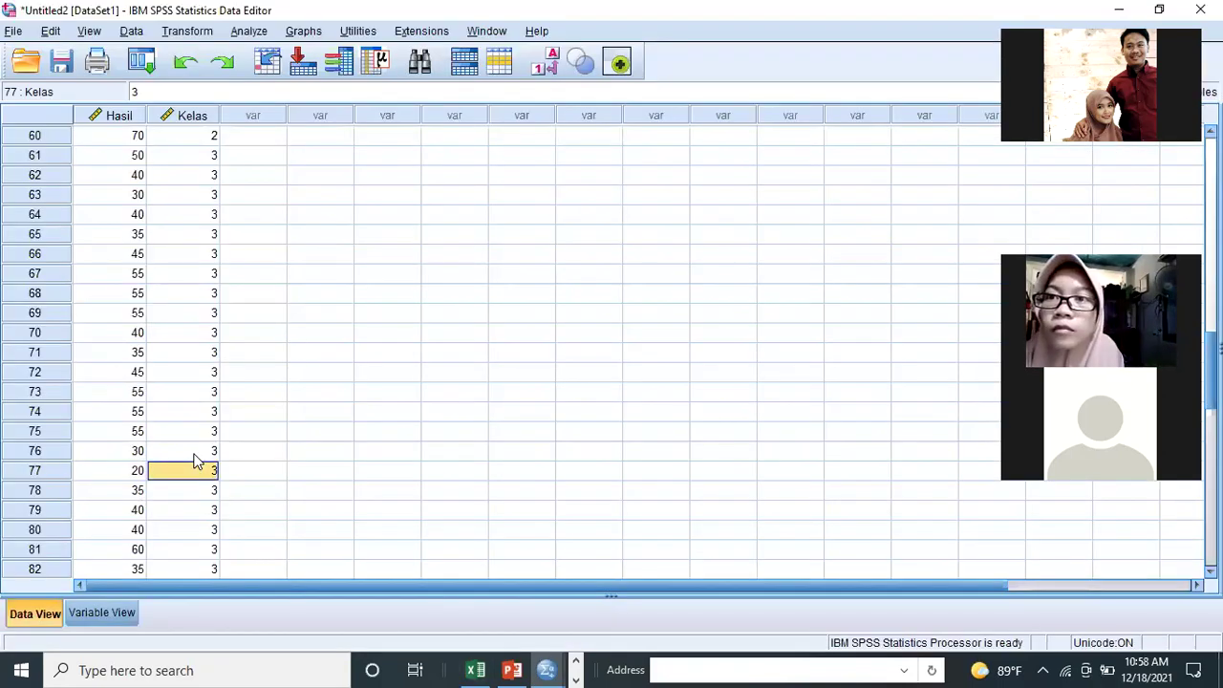
pyautogui.press('Down')
pyautogui.press('Down')
pyautogui.press('Down')
pyautogui.press('Down')
pyautogui.press('Down')
pyautogui.press('Down')
pyautogui.press('Down')
pyautogui.press('Down')
pyautogui.press('Down')
pyautogui.press('Down')
pyautogui.press('Down')
pyautogui.press('Down')
pyautogui.press('Down')
pyautogui.press('Down')
pyautogui.press('Down')
pyautogui.press('Down')
pyautogui.press('Down')
pyautogui.press('Down')
pyautogui.press('Down')
pyautogui.press('Down')
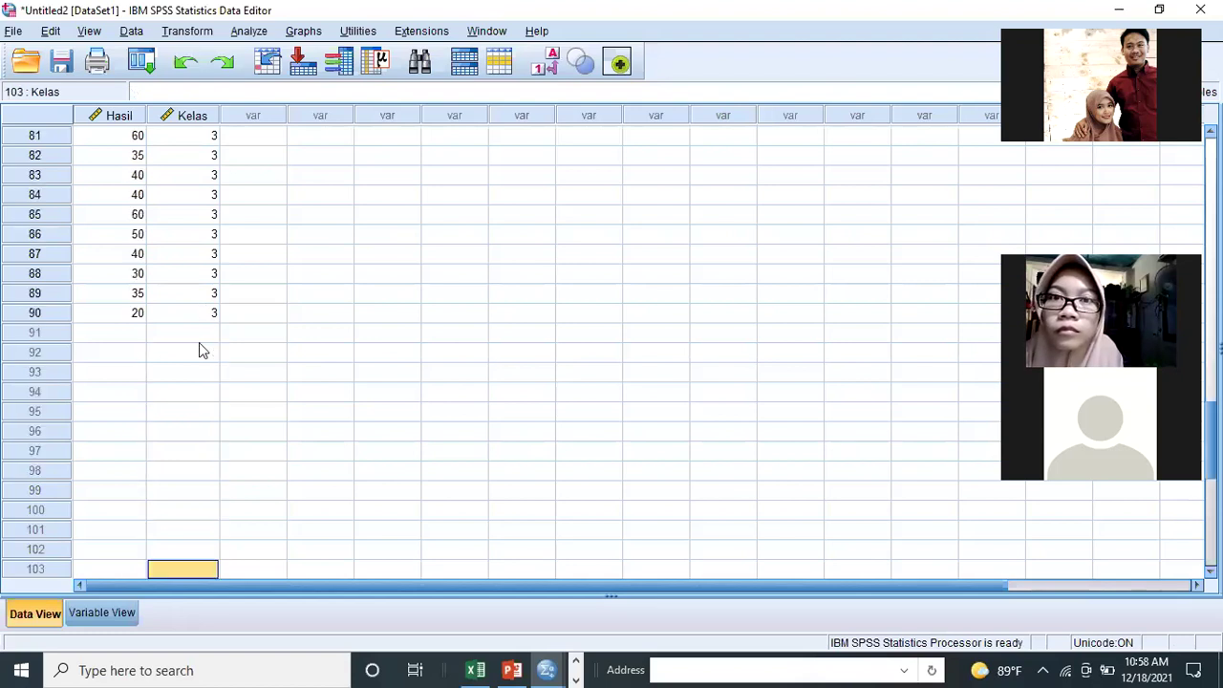
pyautogui.click(196, 333)
pyautogui.hotkey('ctrl', 'v')
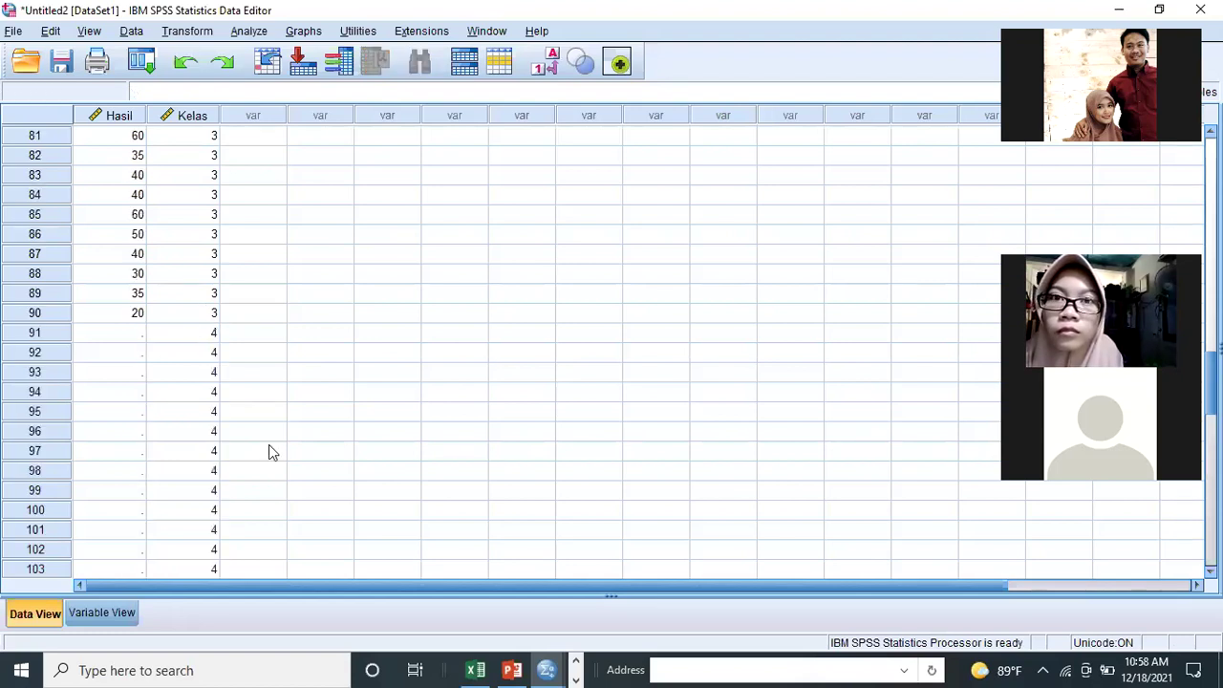
# - Copy the Kelas Eksperimen posttest scores in column E from Excel and paste them into the SPSS Hasil column, starting at row 91
pyautogui.hotkey('alt', 'Tab')
pyautogui.moveTo(499, 307); pyautogui.dragTo(486, 549)
pyautogui.hotkey('ctrl', 'c')
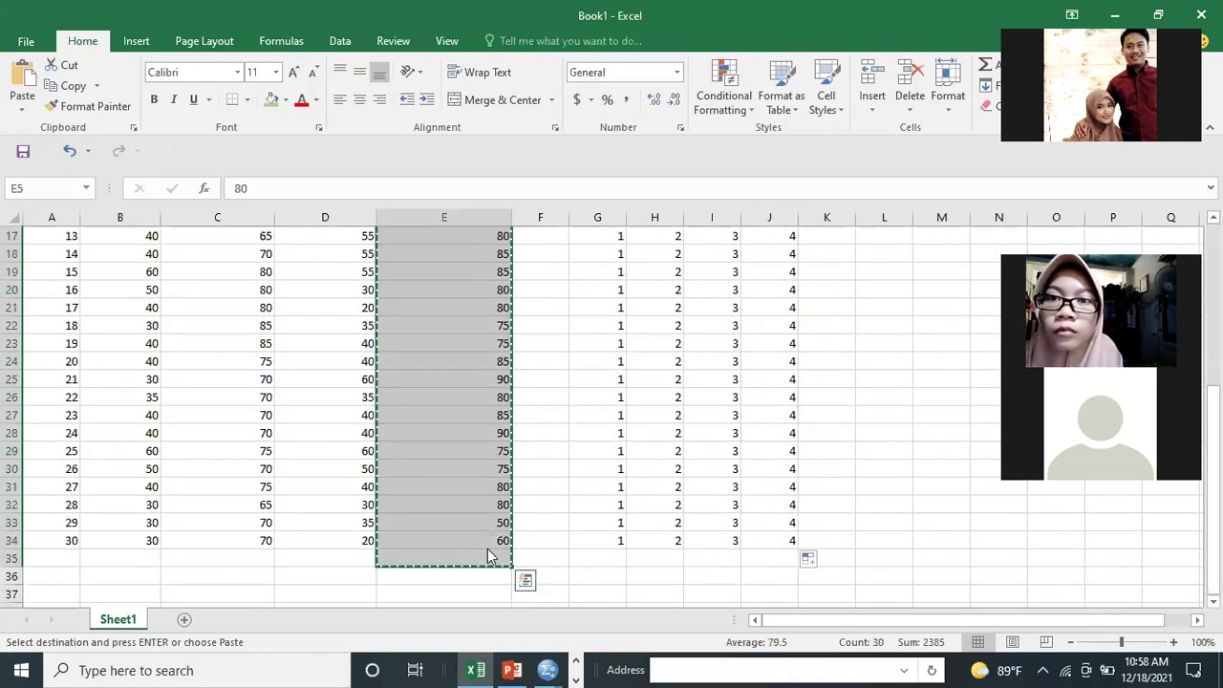
pyautogui.click(487, 548)
pyautogui.hotkey('alt', 'Tab')
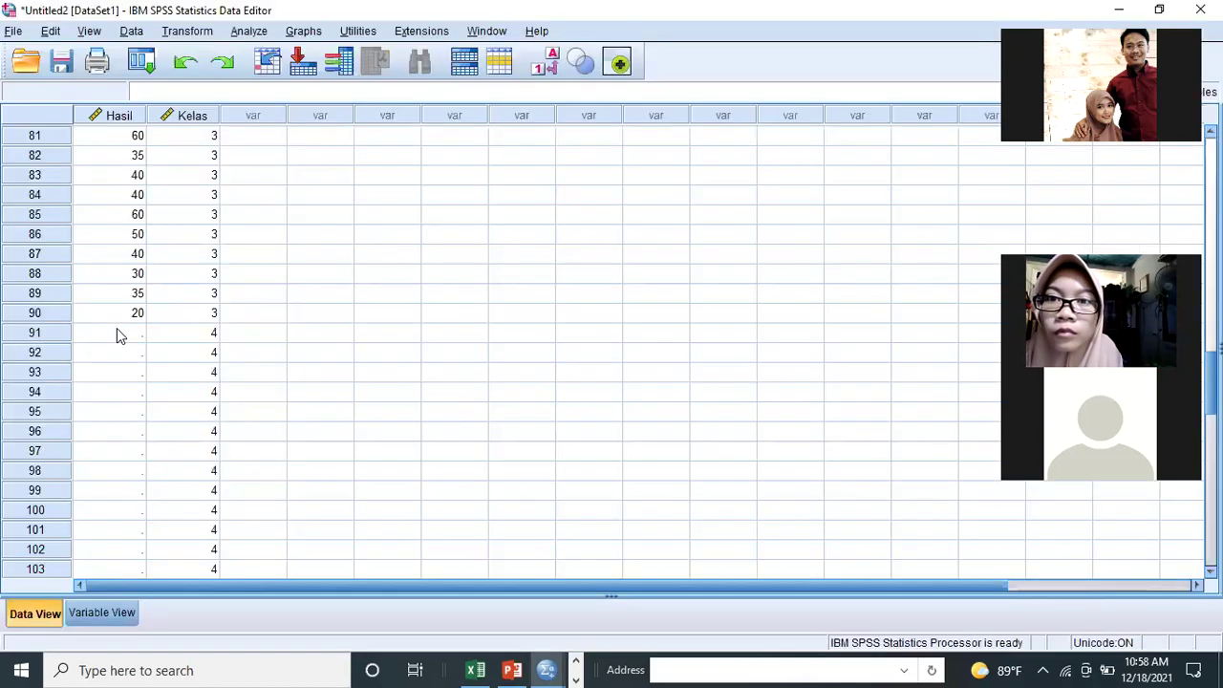
pyautogui.click(115, 330)
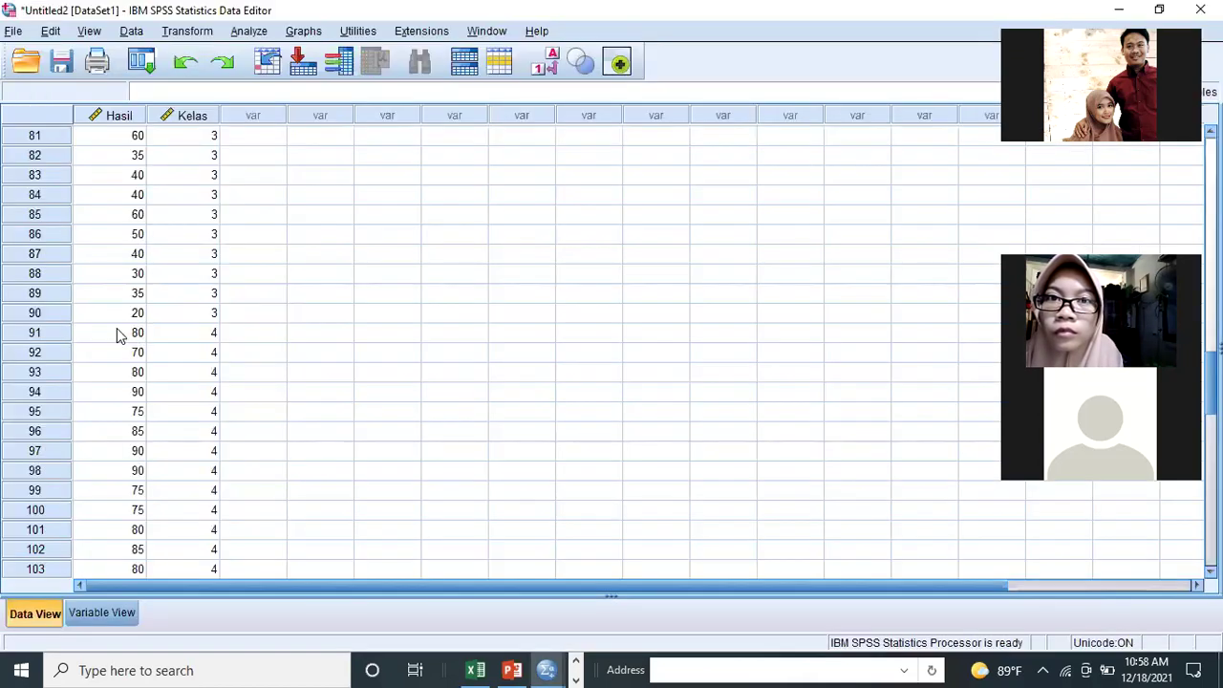
pyautogui.click(117, 325)
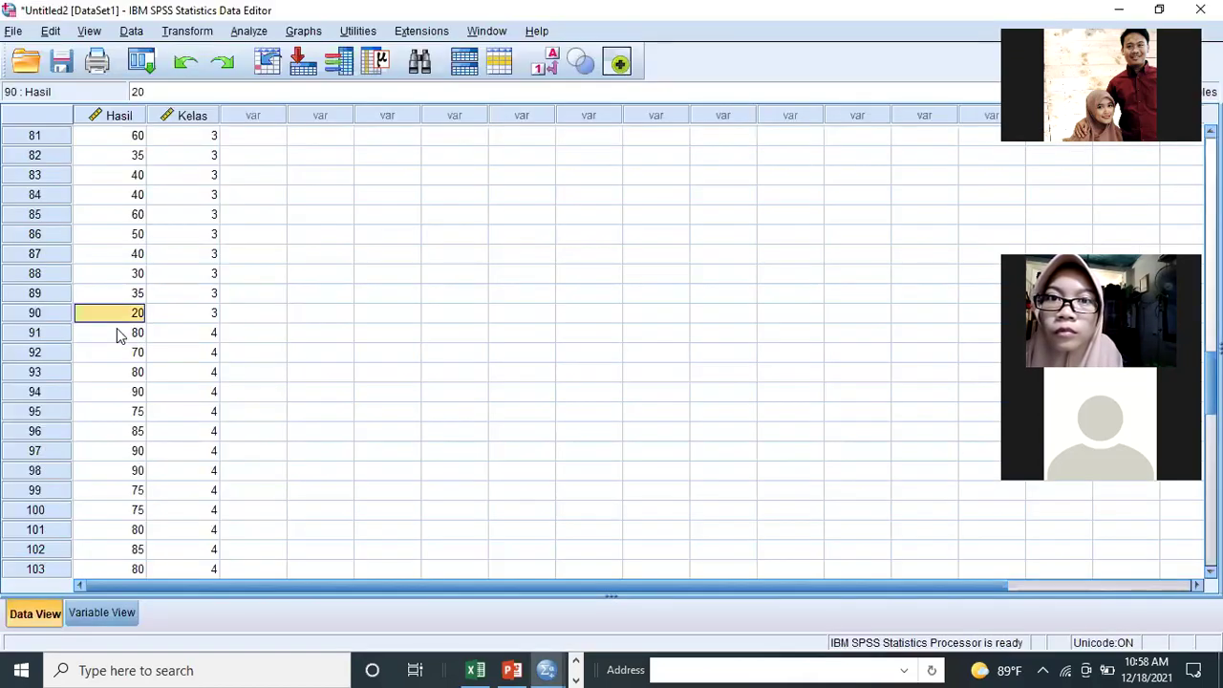
pyautogui.scroll(20, 117, 333)
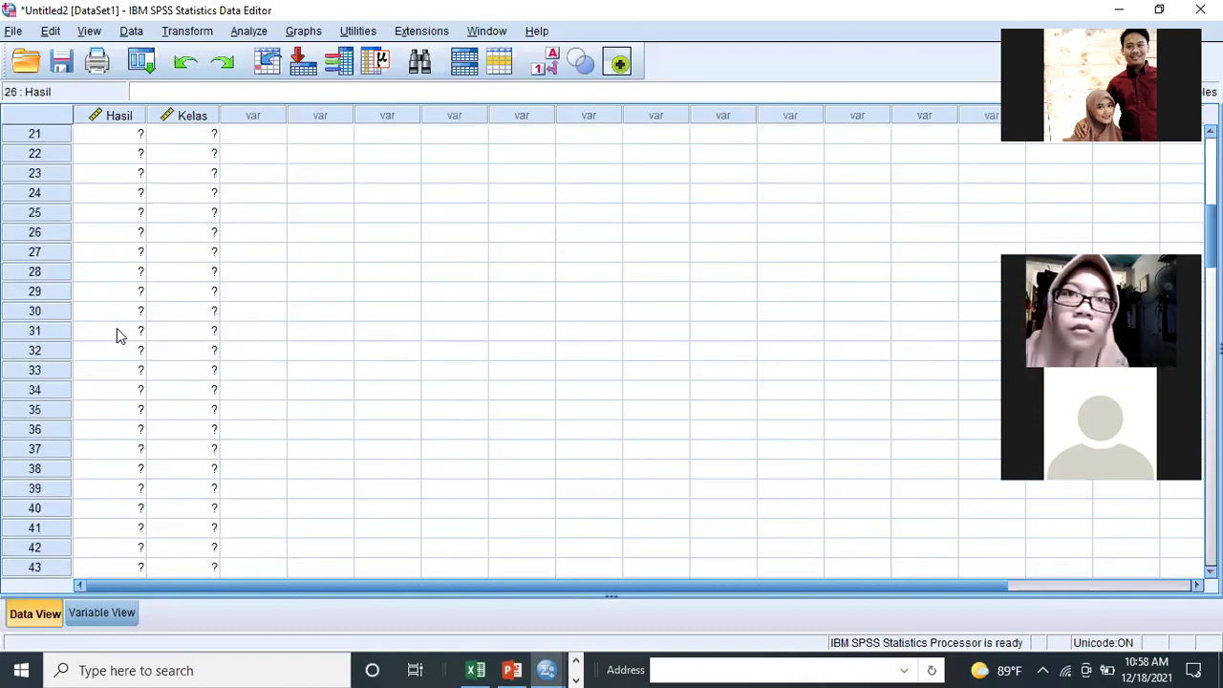
pyautogui.hotkey('ctrl', 'Home')
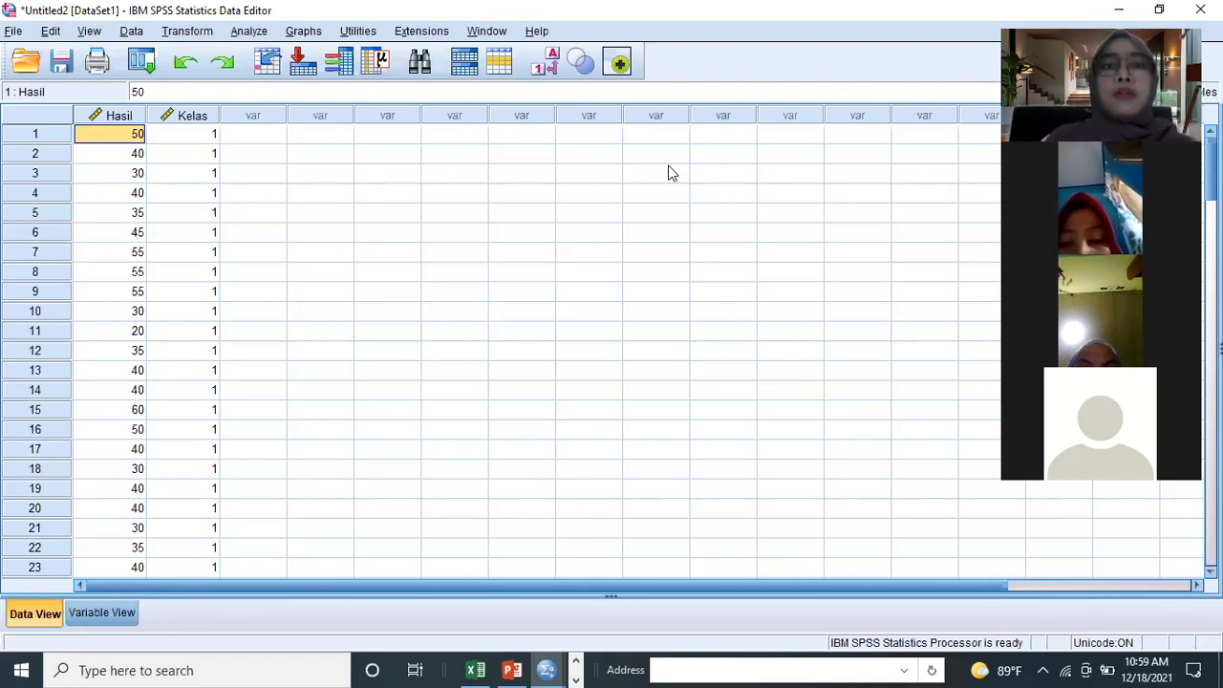
pyautogui.click(246, 33)
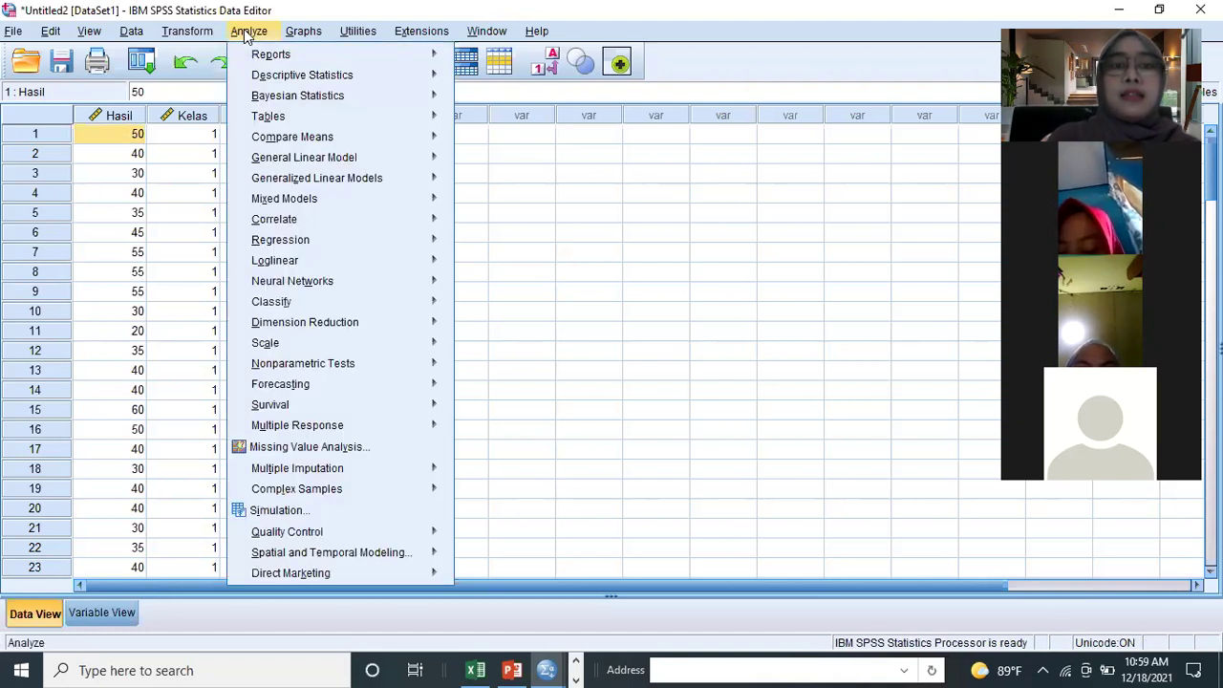
pyautogui.moveTo(297, 82)
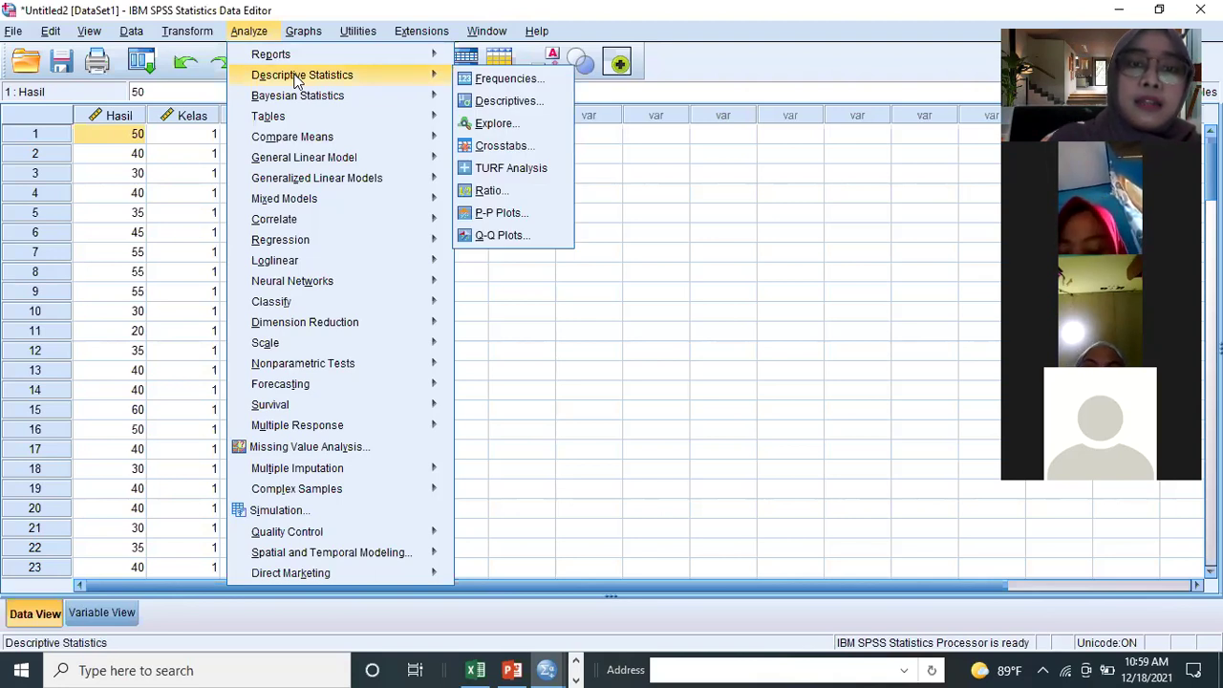
pyautogui.moveTo(397, 79)
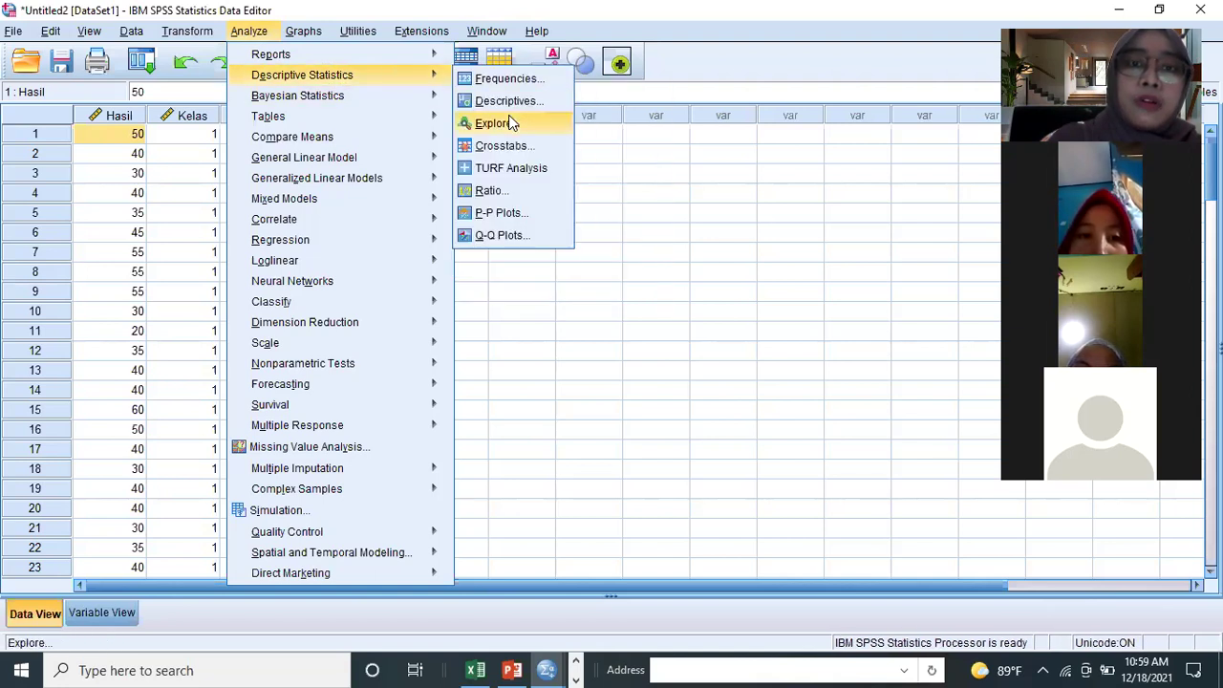
pyautogui.click(511, 123)
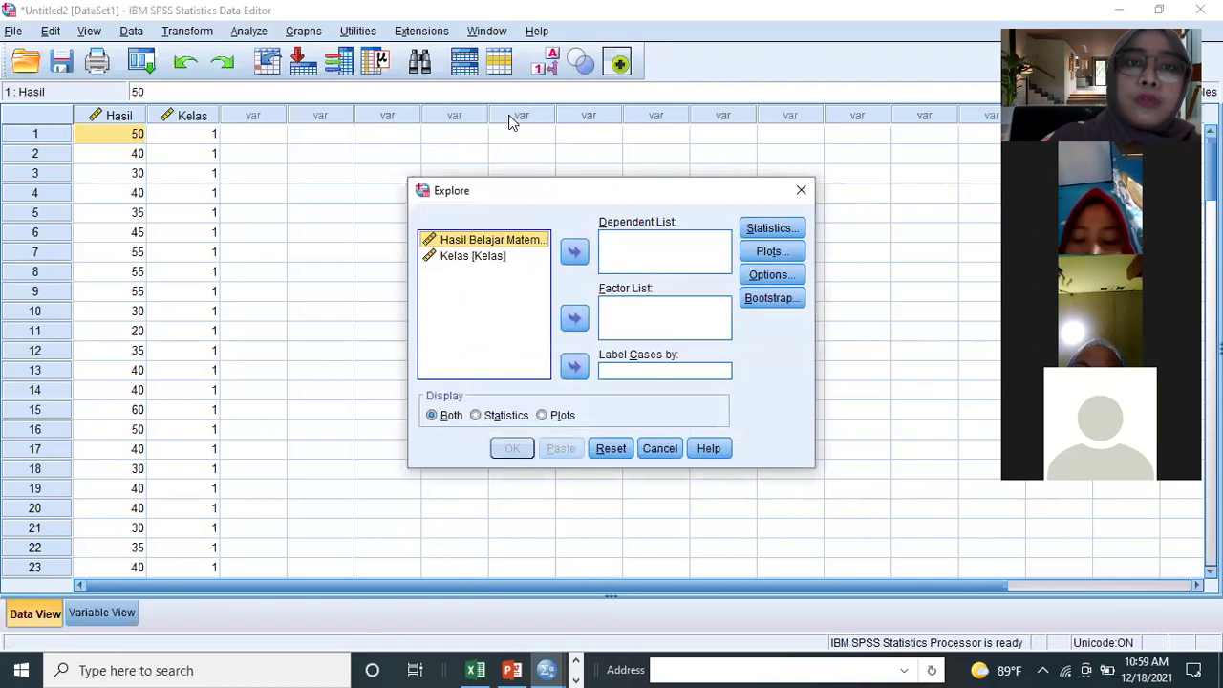
pyautogui.click(573, 252)
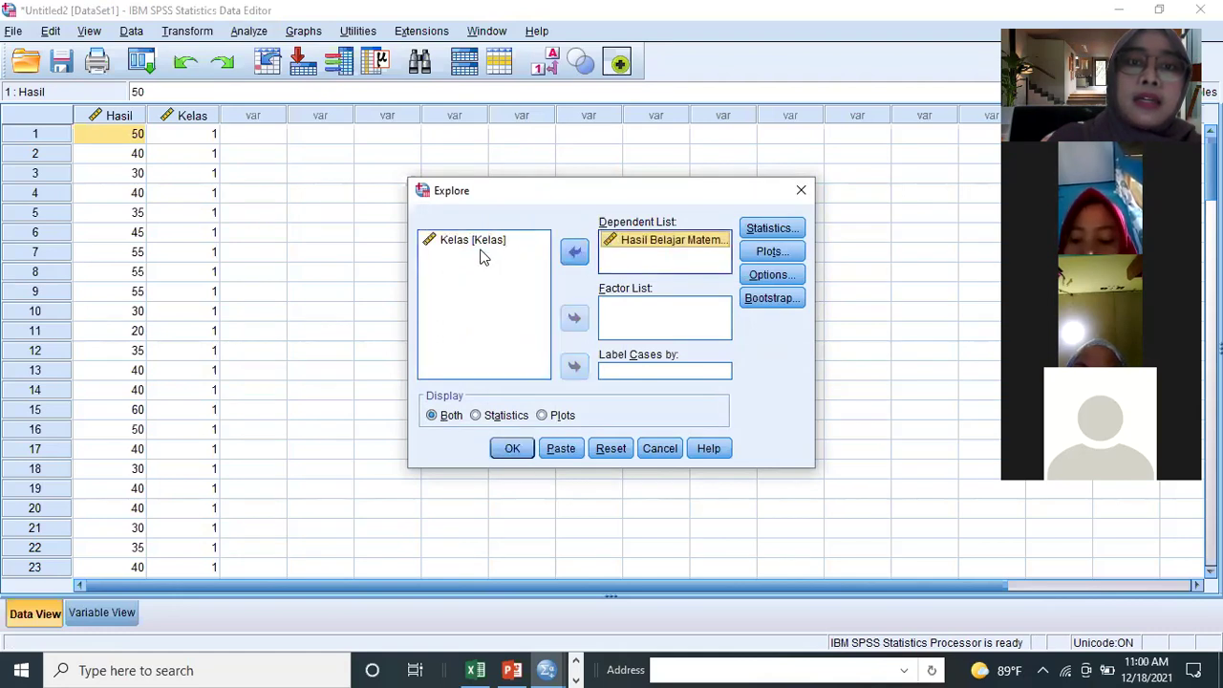
pyautogui.click(483, 244)
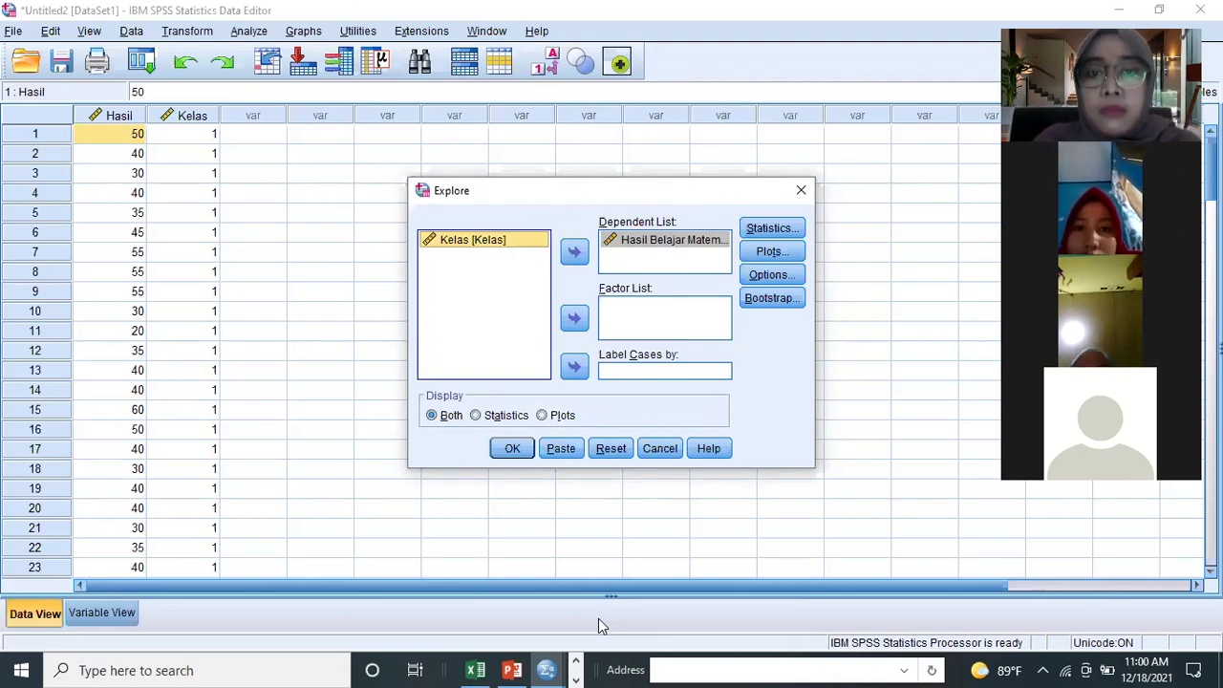
pyautogui.click(574, 320)
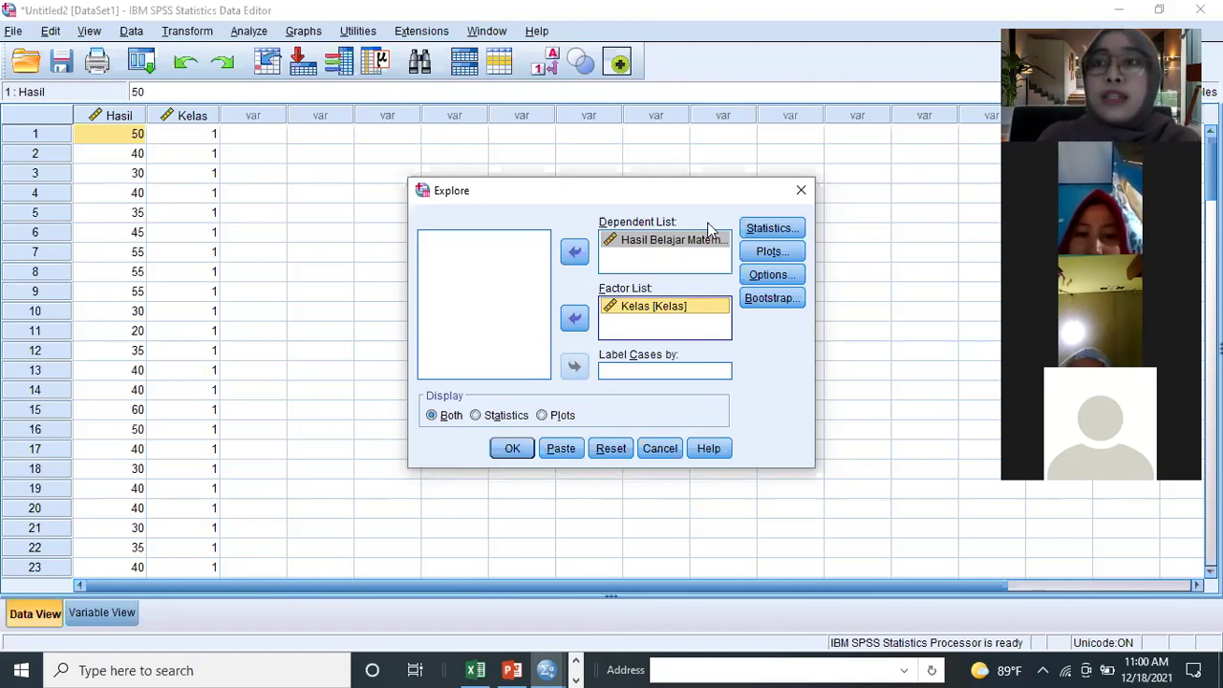
pyautogui.click(799, 190)
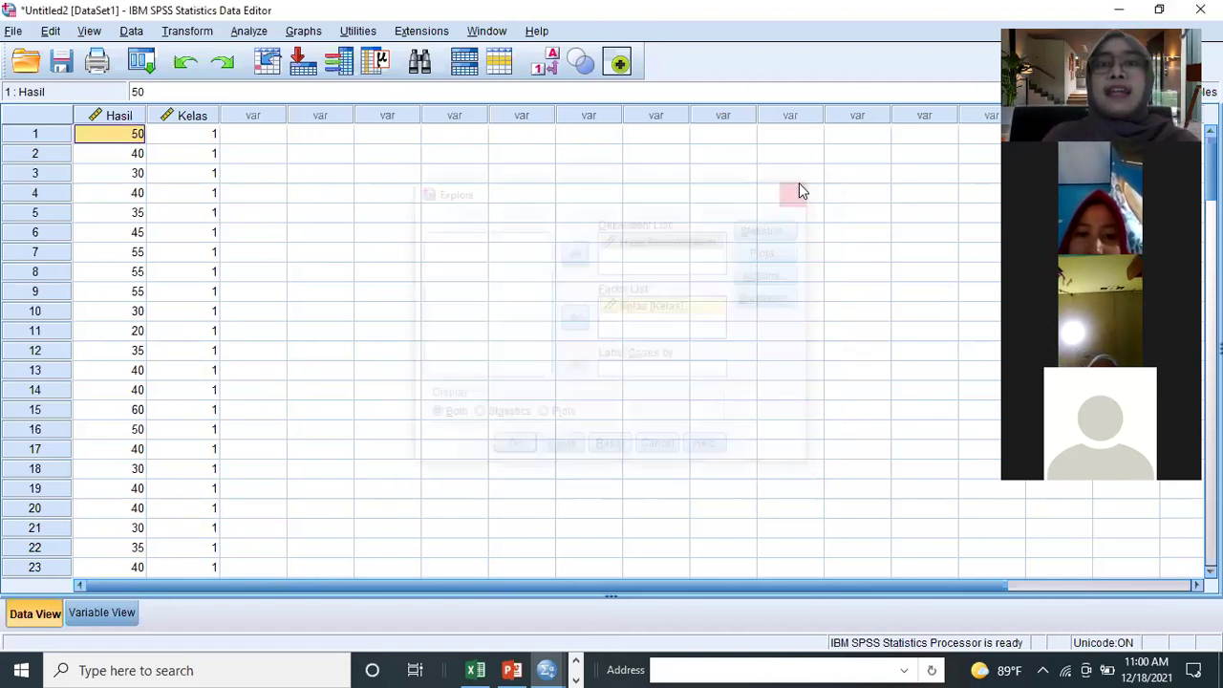
# - Set up an Explore analysis with Hasil Belajar Matematika as the dependent variable and Kelas as the factor
pyautogui.click(247, 32)
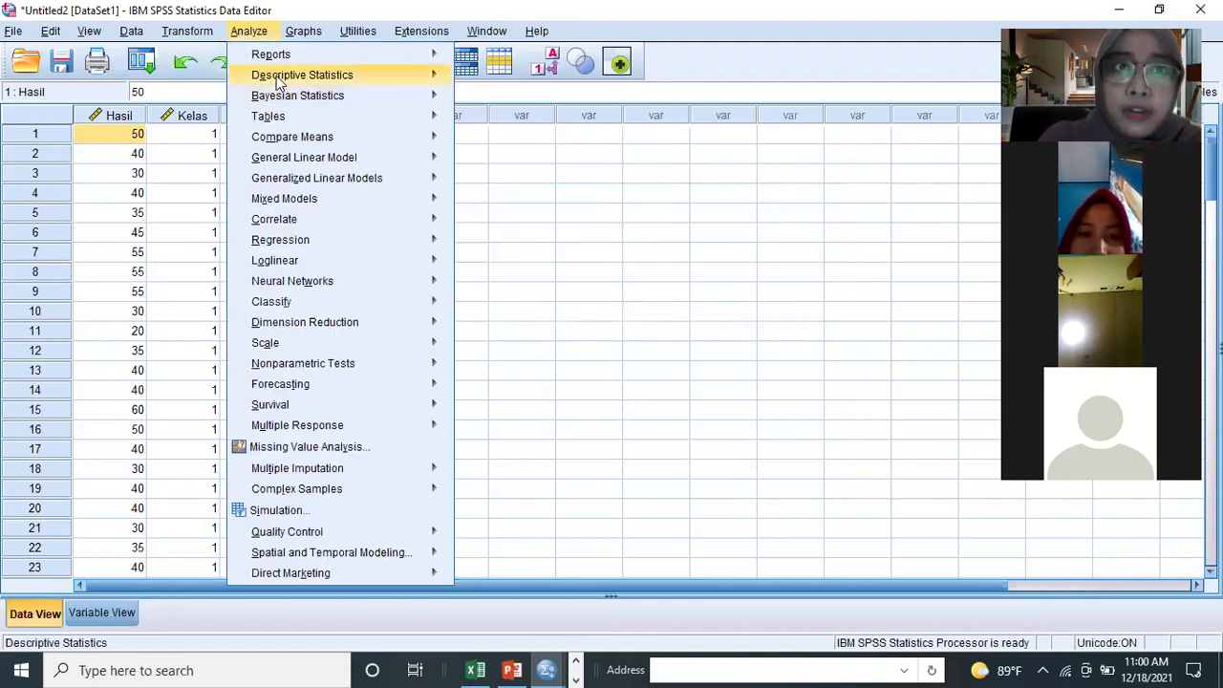
pyautogui.moveTo(279, 84)
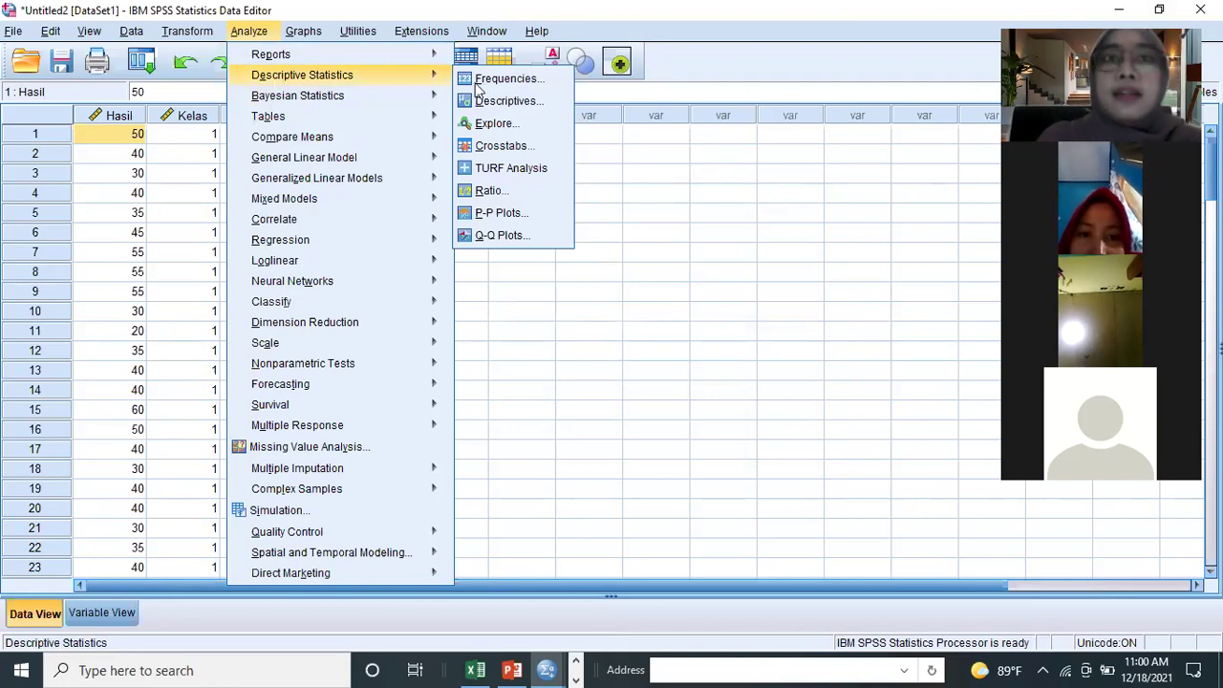
pyautogui.click(492, 124)
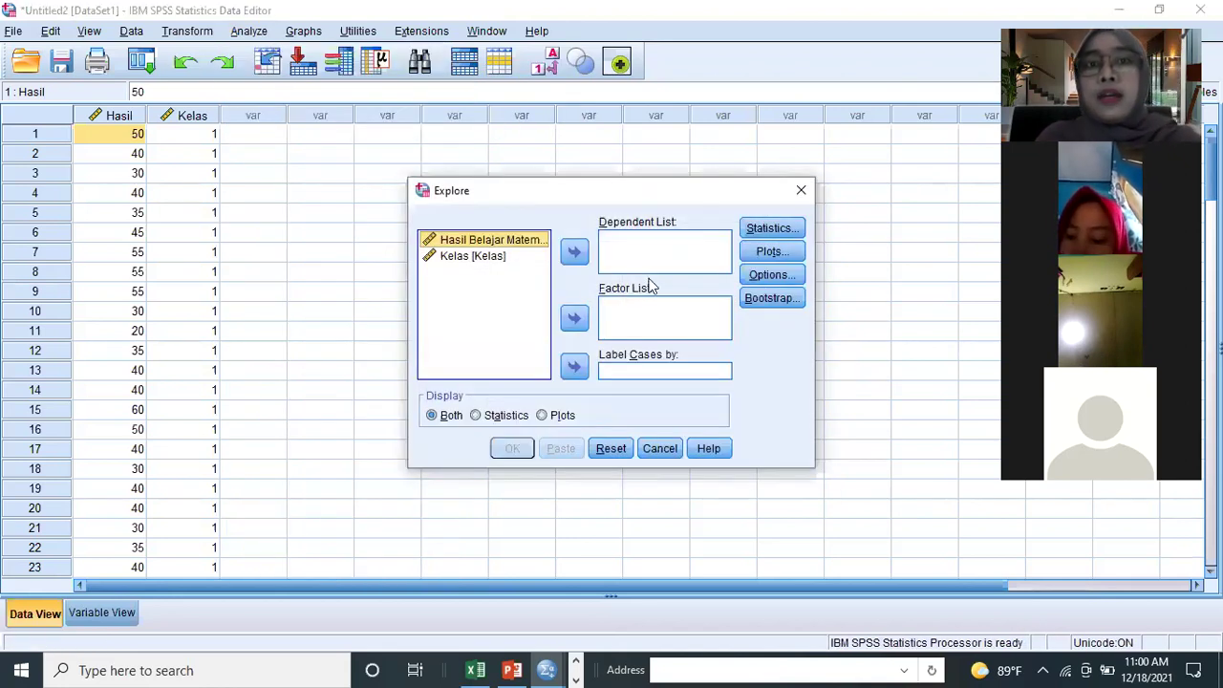
pyautogui.click(572, 254)
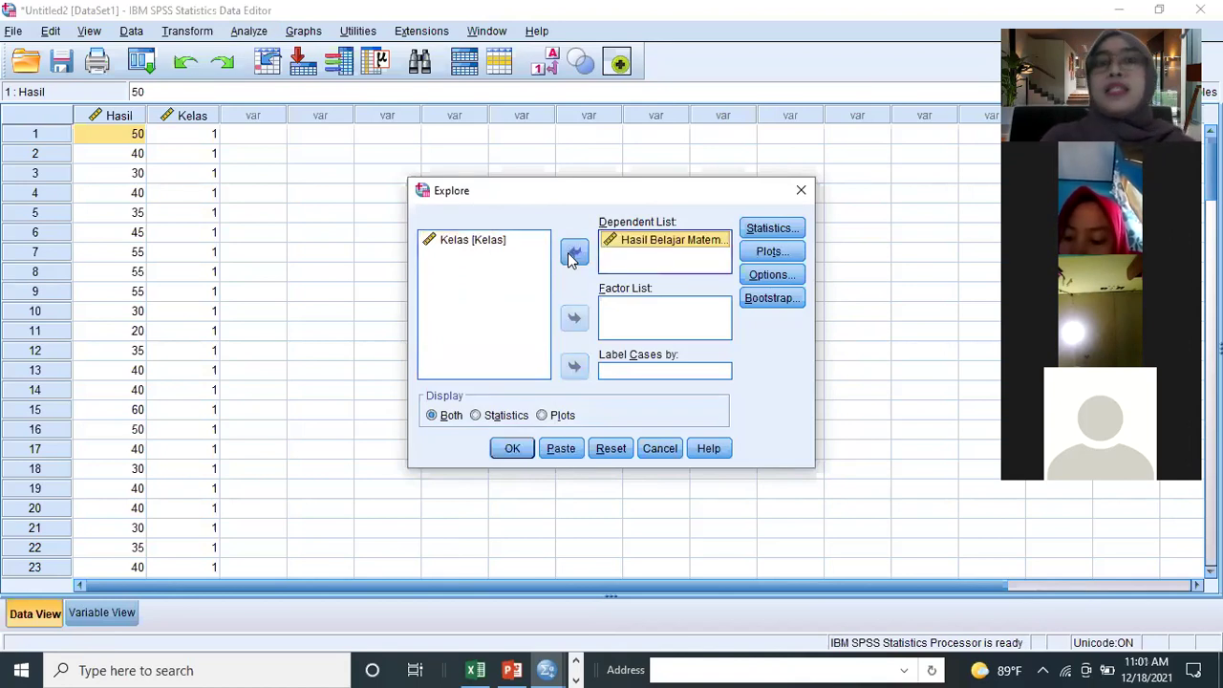
pyautogui.click(480, 245)
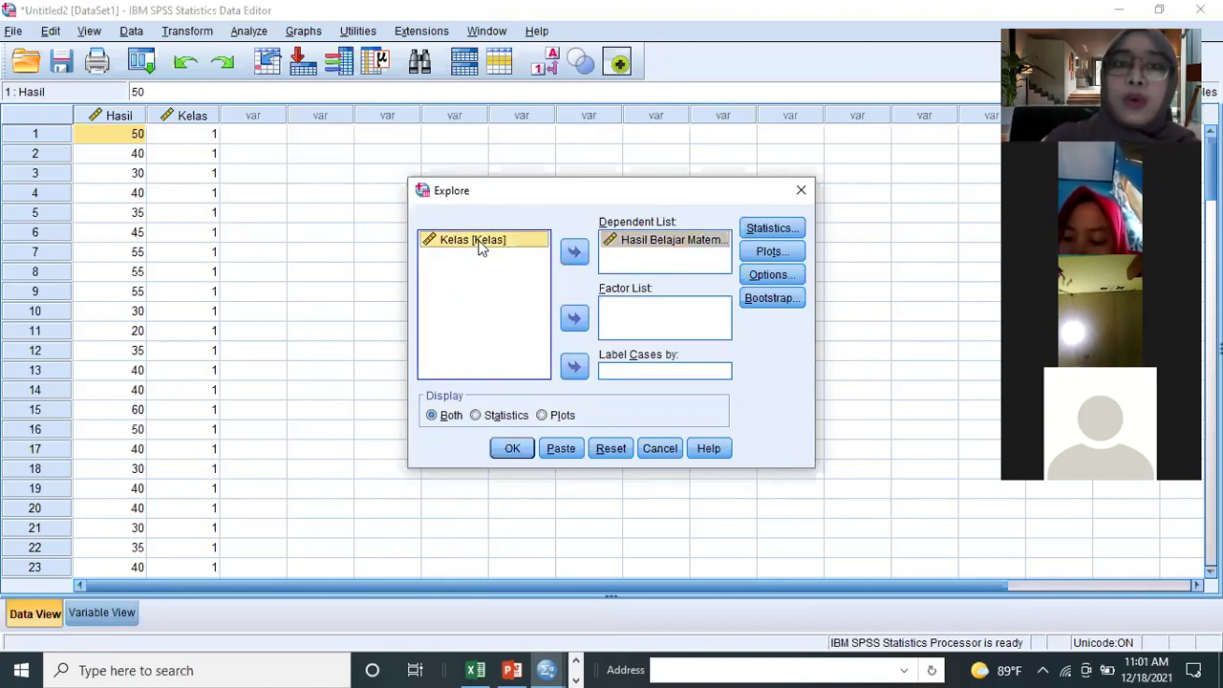
pyautogui.click(574, 321)
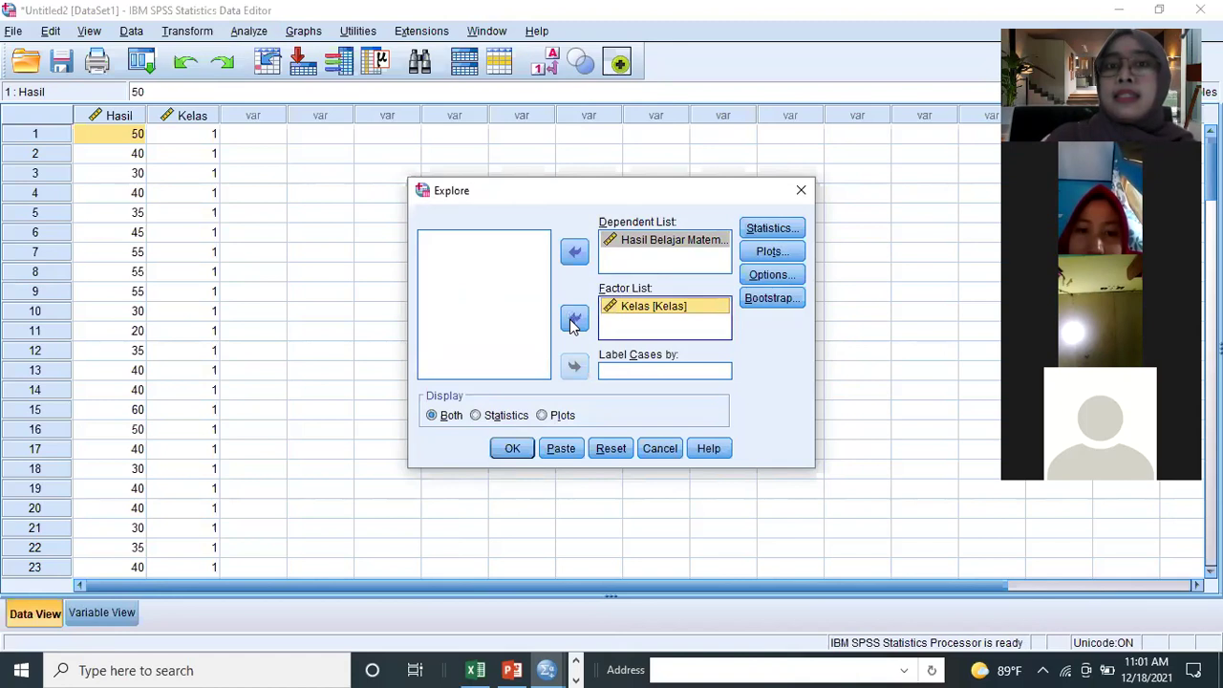
# - Add normality plots with tests to the Explore plots and run the analysis
pyautogui.click(784, 252)
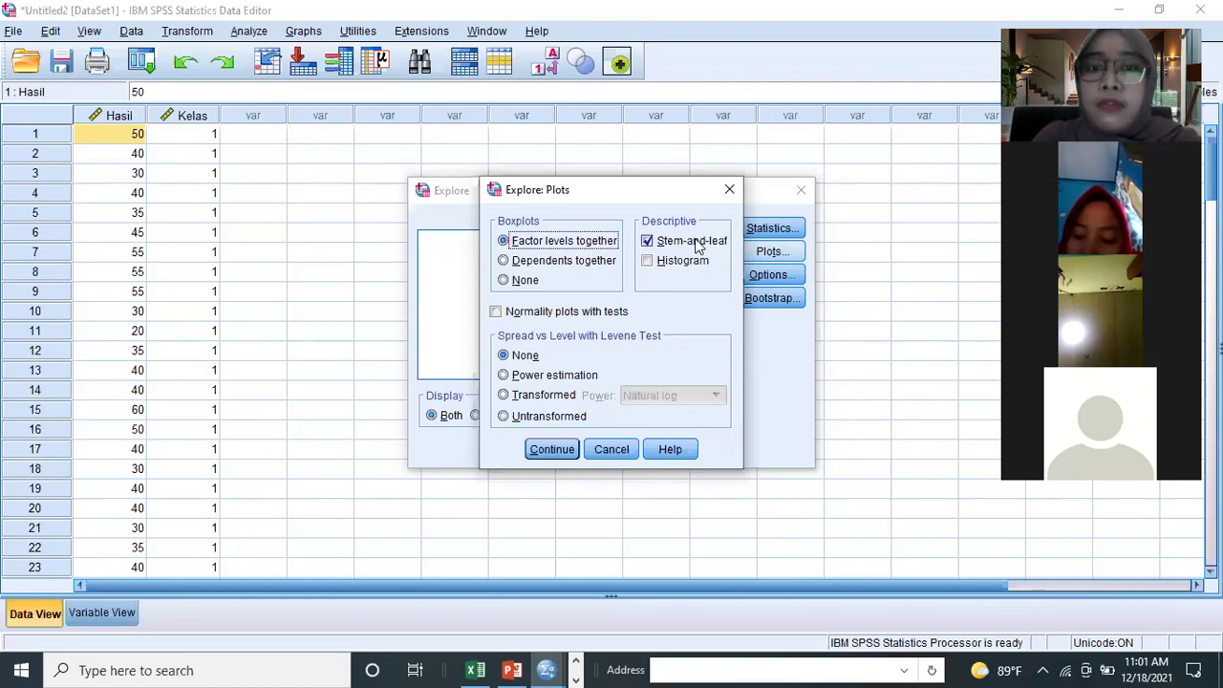
pyautogui.click(495, 312)
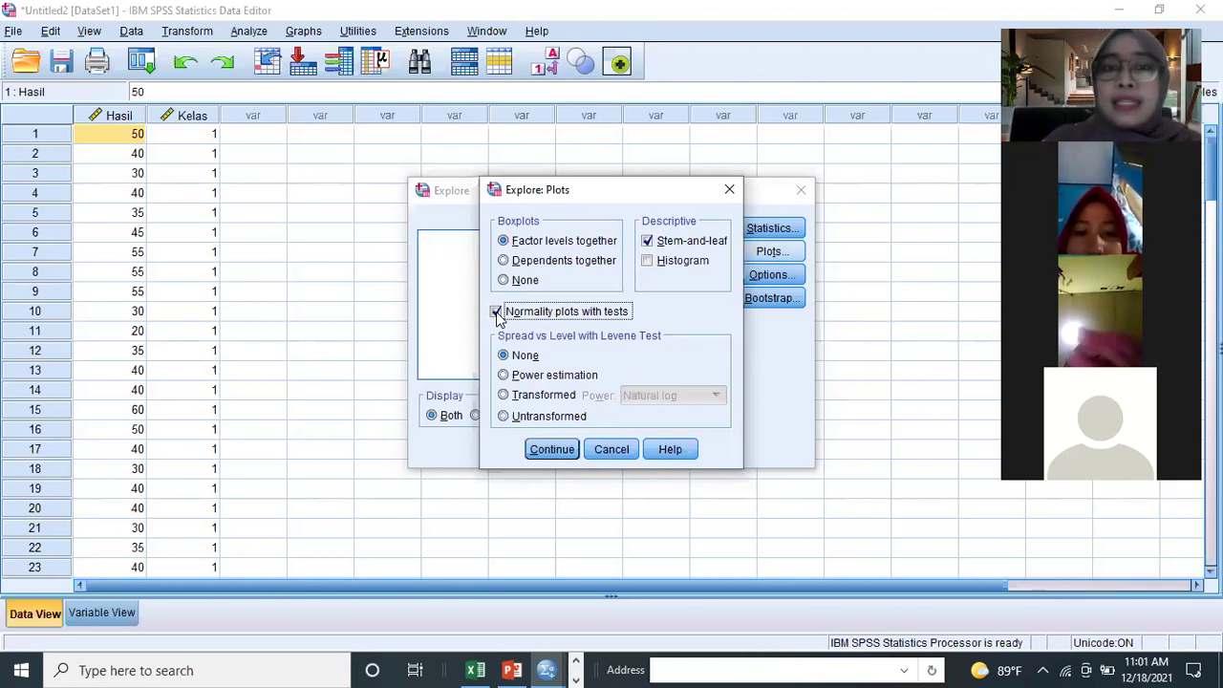
pyautogui.click(561, 450)
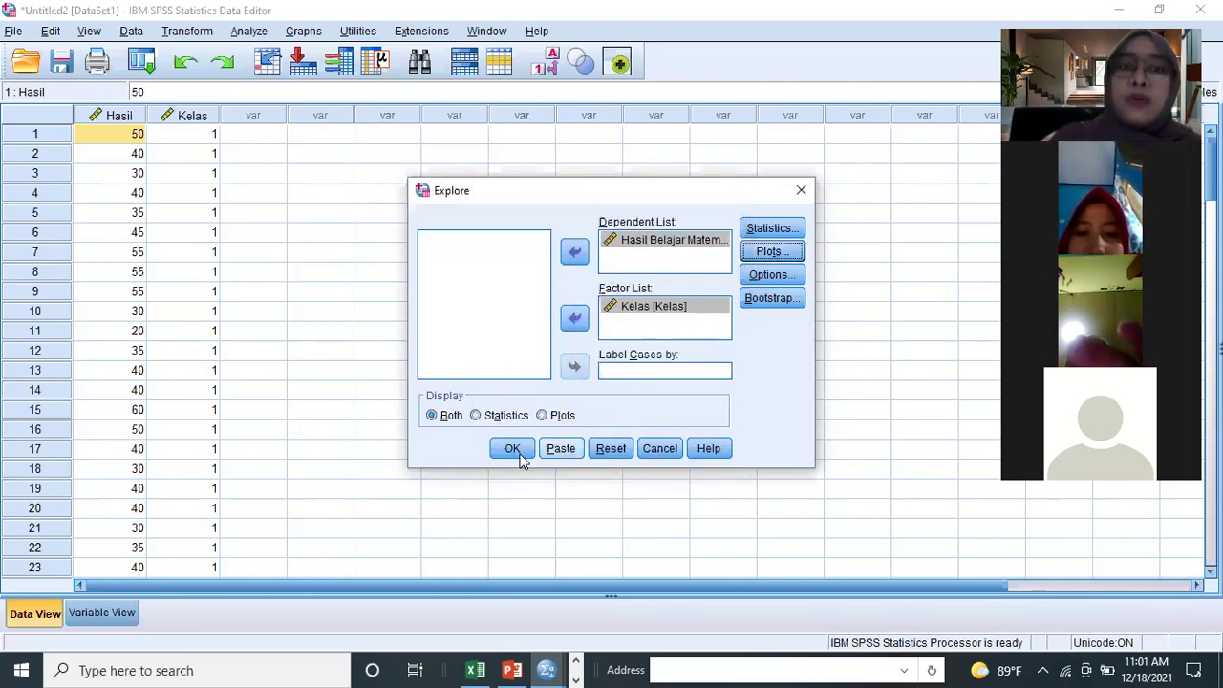
pyautogui.click(514, 450)
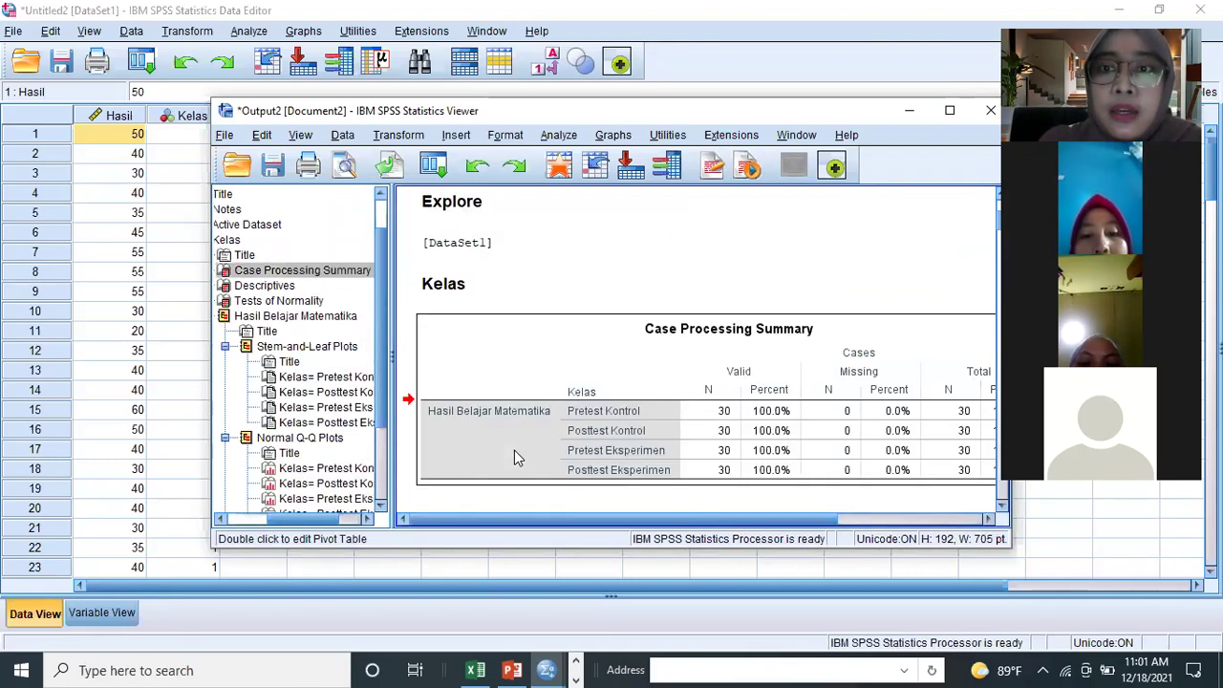
# - Examine the descriptives, Tests of Normality and plots in the maximized output, and switch to PowerPoint for the significance decision rules
pyautogui.hscroll(2, 514, 450)
pyautogui.scroll(-5, 514, 450)
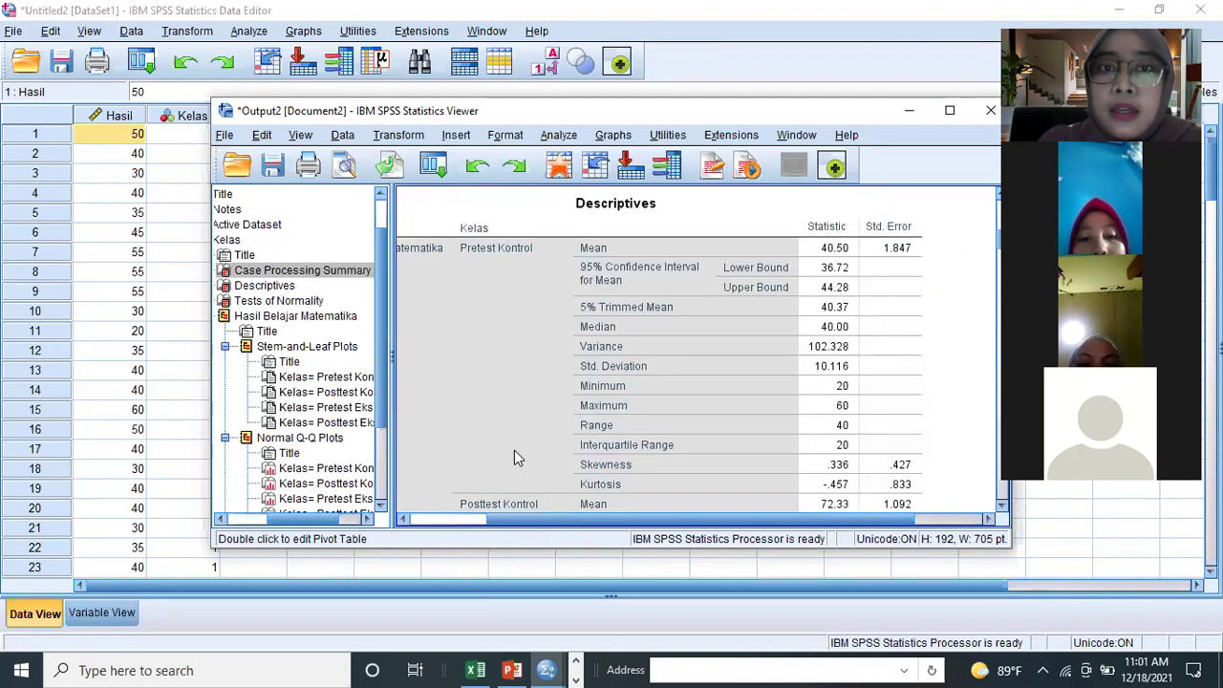
pyautogui.click(950, 111)
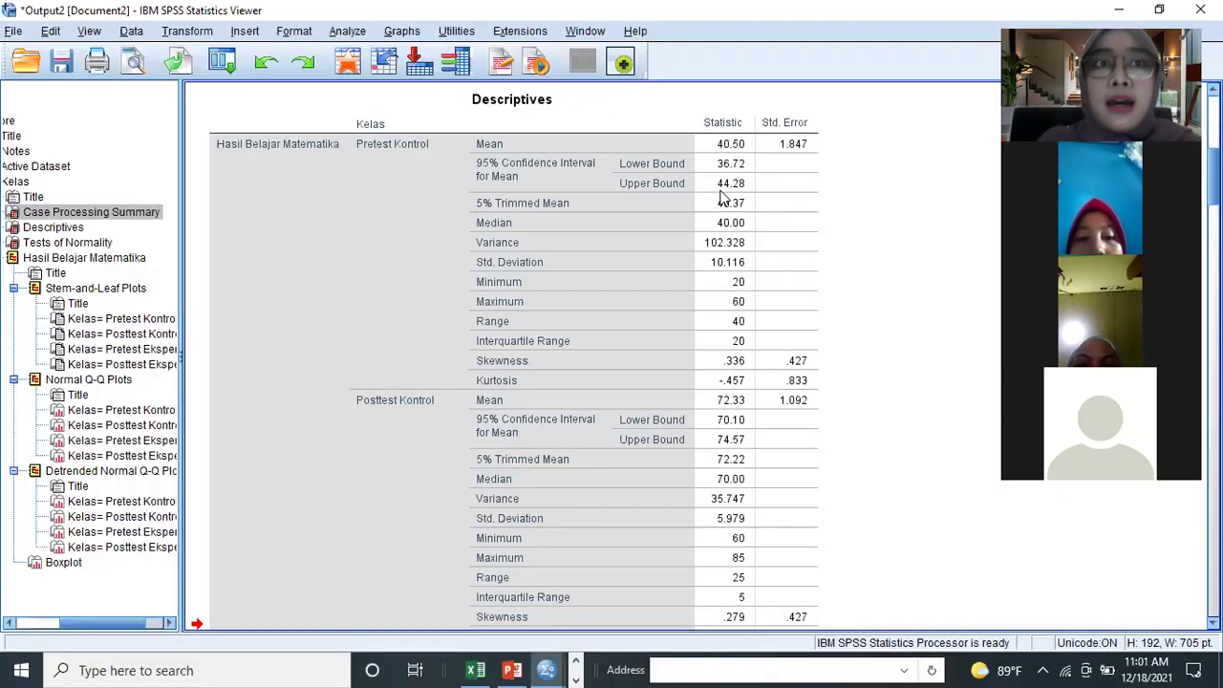
pyautogui.scroll(-10, 723, 198)
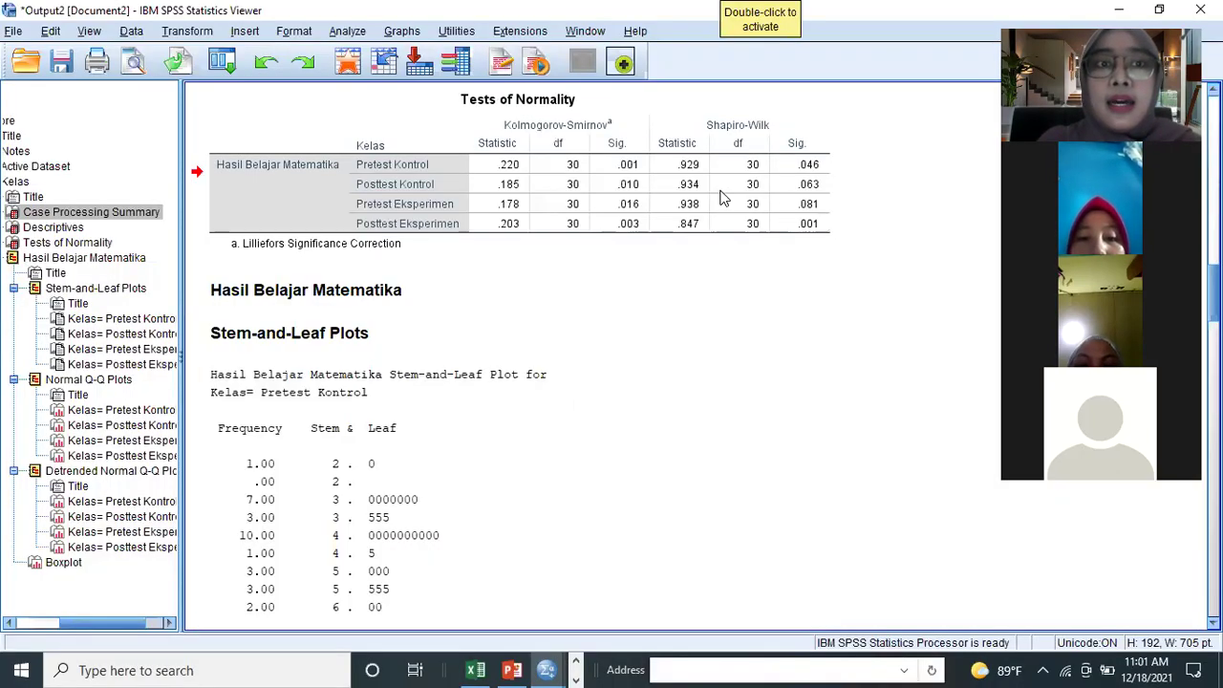
pyautogui.scroll(-5, 723, 198)
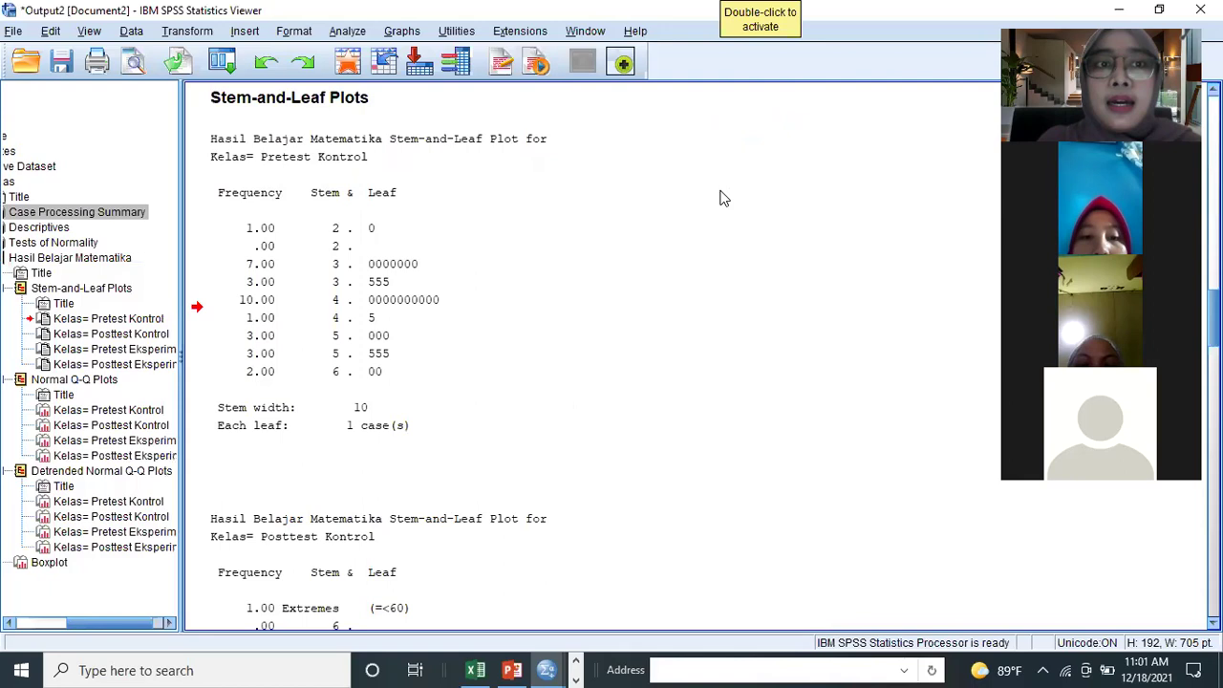
pyautogui.scroll(-10, 723, 198)
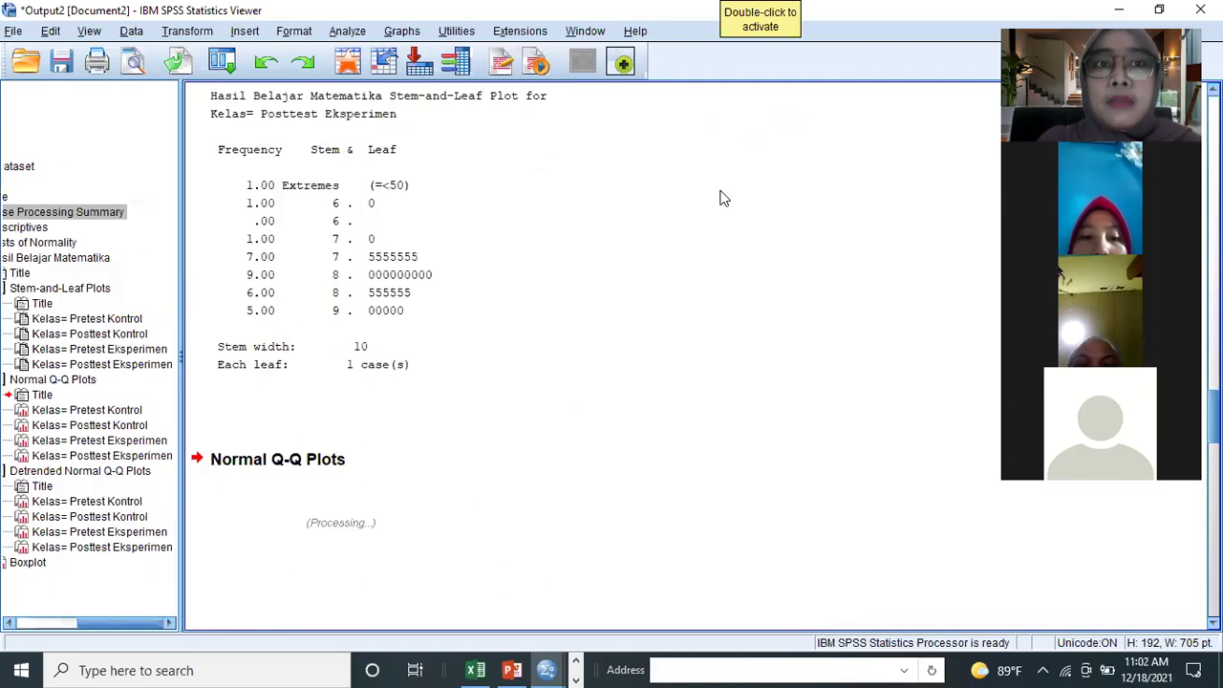
pyautogui.scroll(-8, 723, 197)
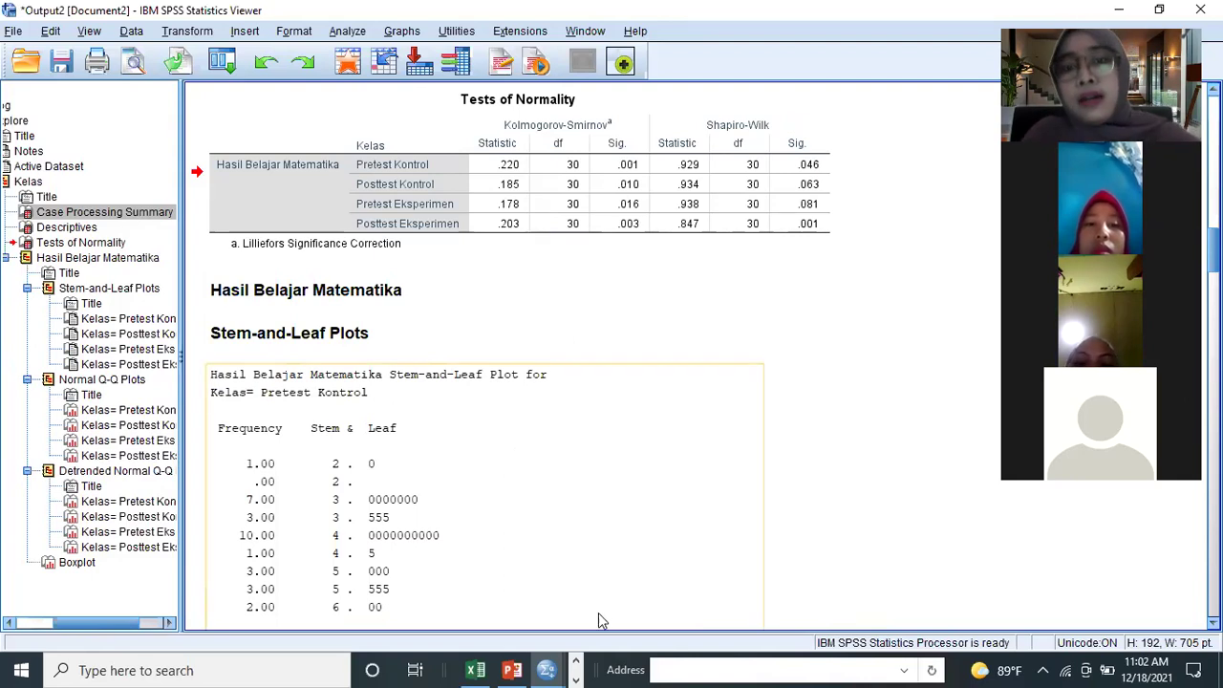
pyautogui.click(512, 670)
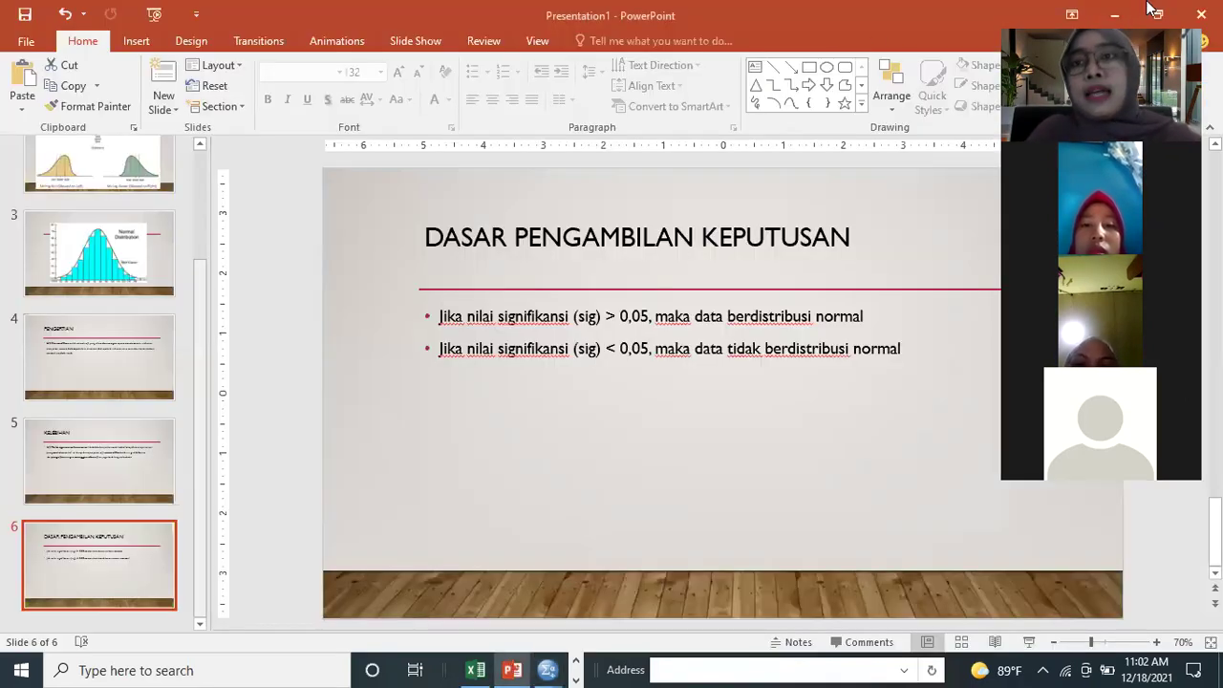
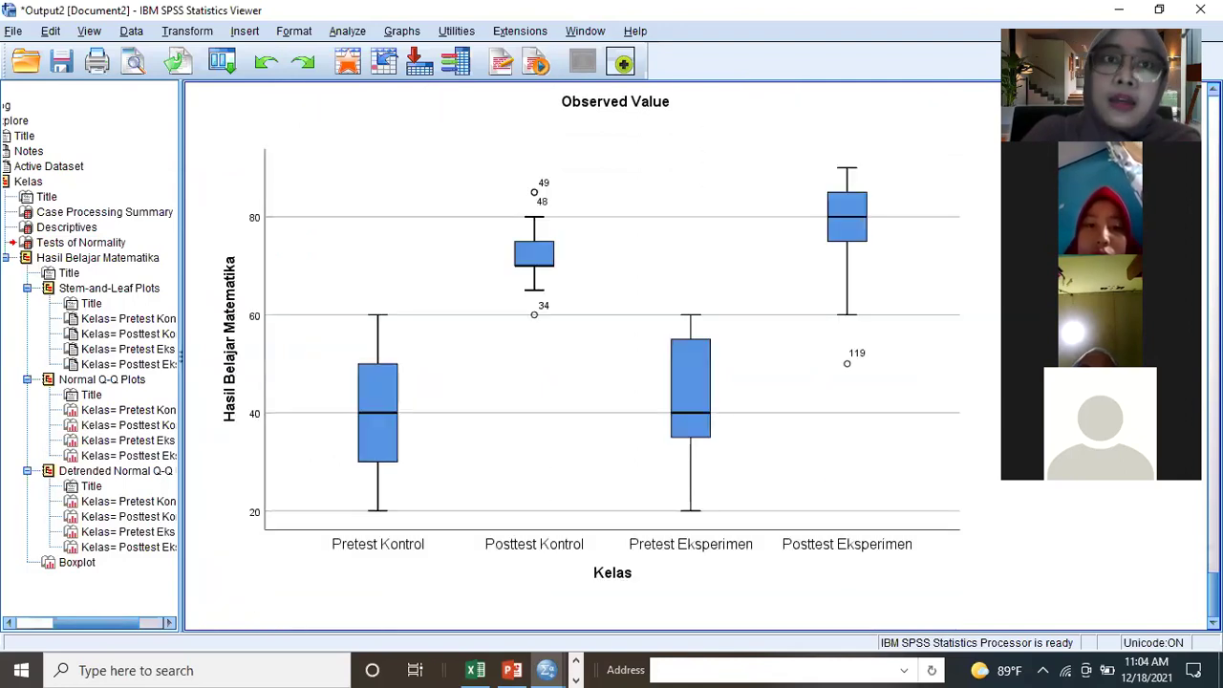
# - Rerun the Explore analysis of Hasil Belajar Matematika by Kelas with histograms added to the plots
pyautogui.click(339, 32)
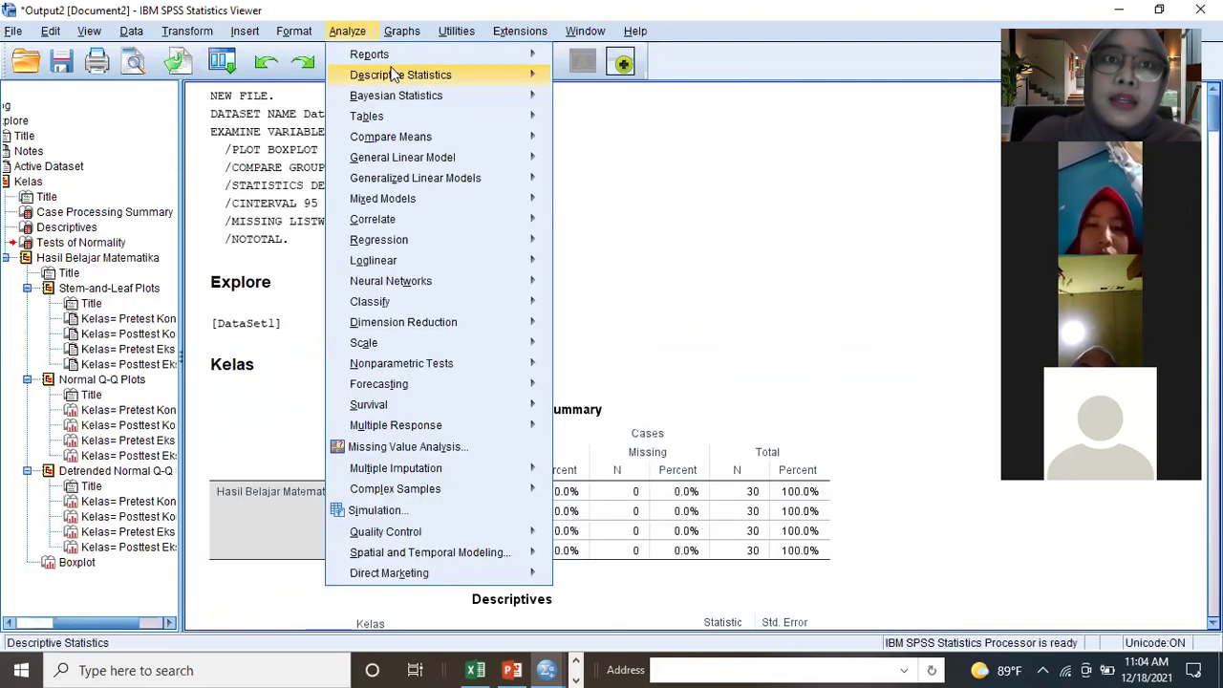
pyautogui.moveTo(394, 74)
pyautogui.click(605, 125)
pyautogui.click(772, 252)
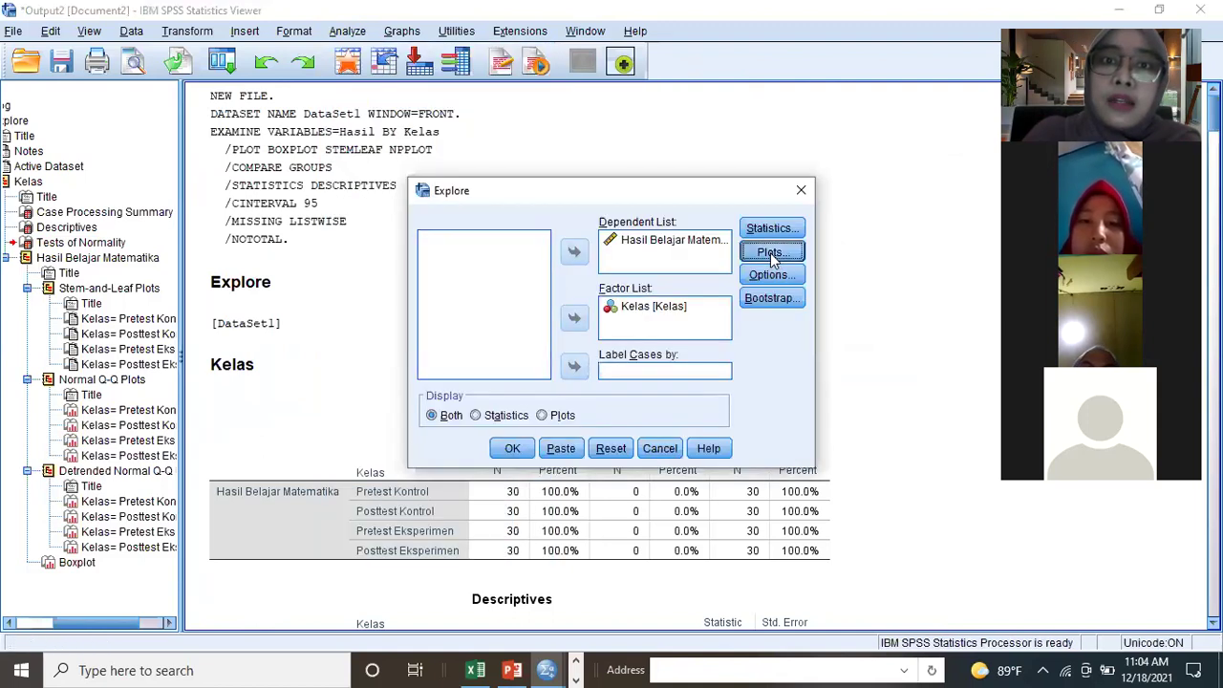
pyautogui.click(667, 261)
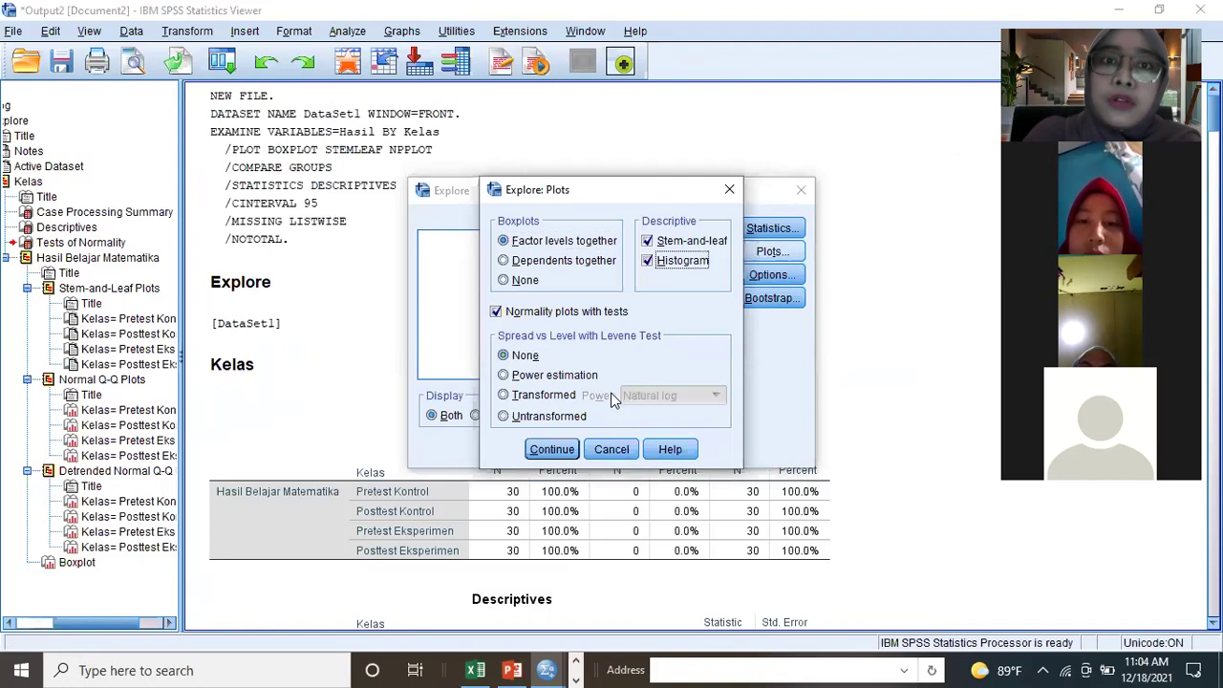
pyautogui.click(554, 450)
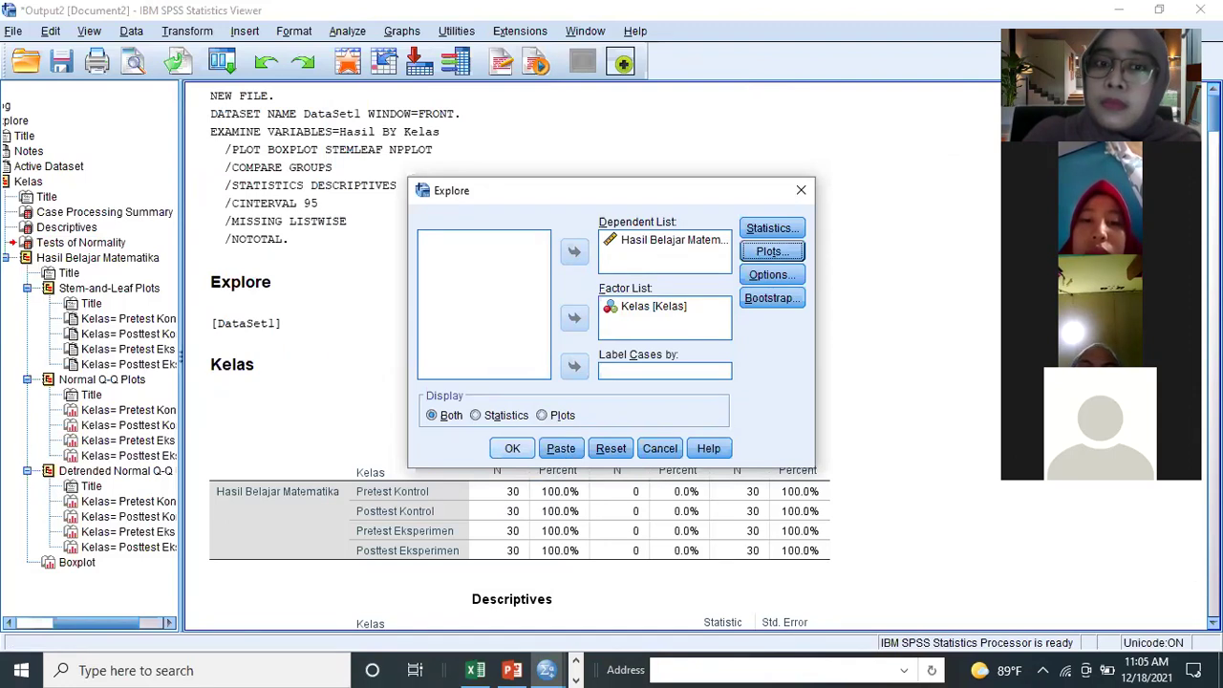
pyautogui.press('Return')
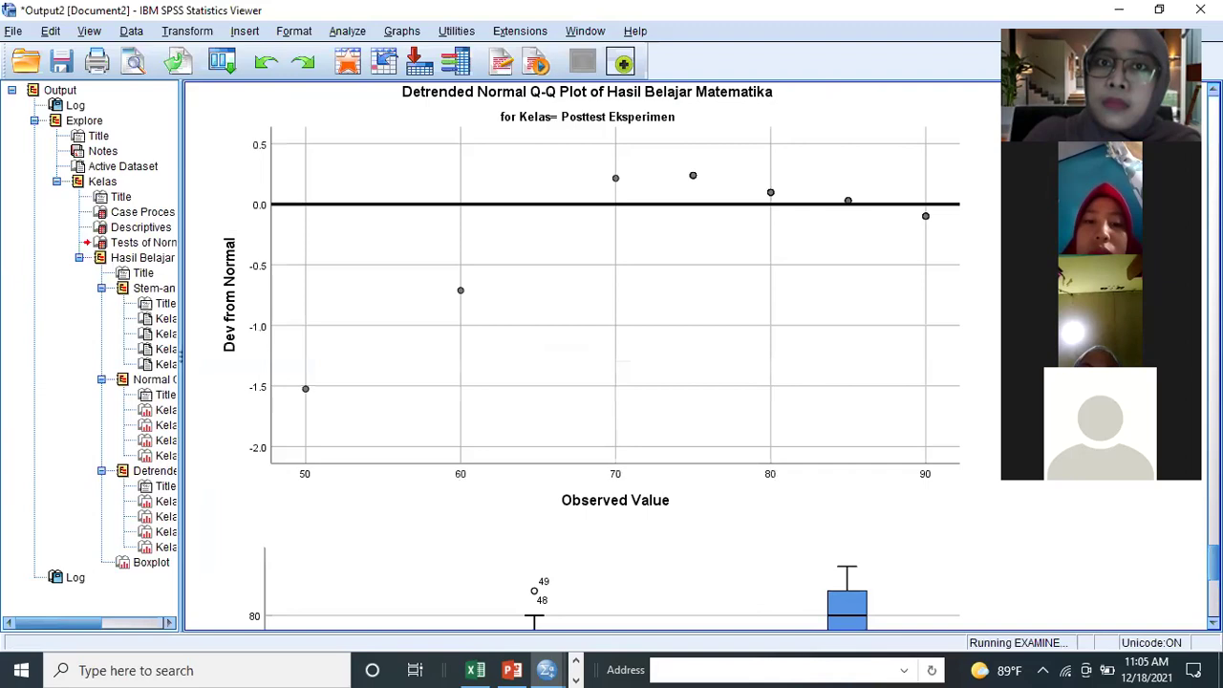
# - Look through the rerun Explore output for the histograms, comparing its tables, stem-and-leaf plots and Q-Q plots with the first run
pyautogui.scroll(5, 602, 363)
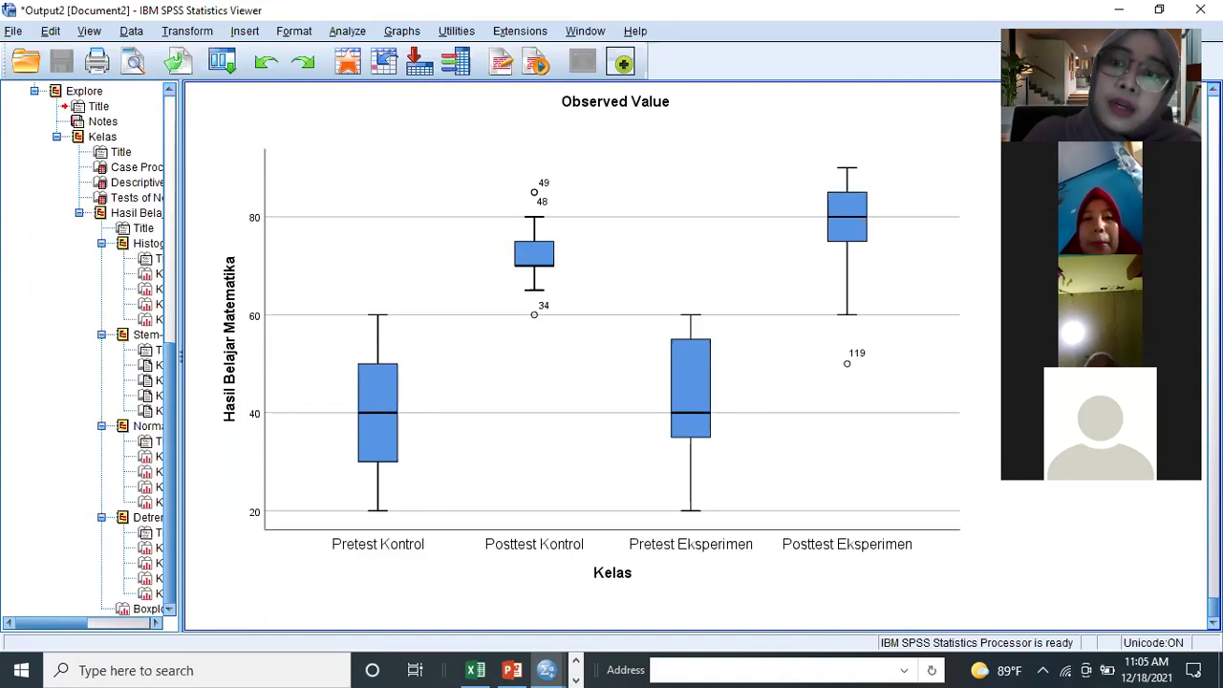
pyautogui.scroll(5, 611, 353)
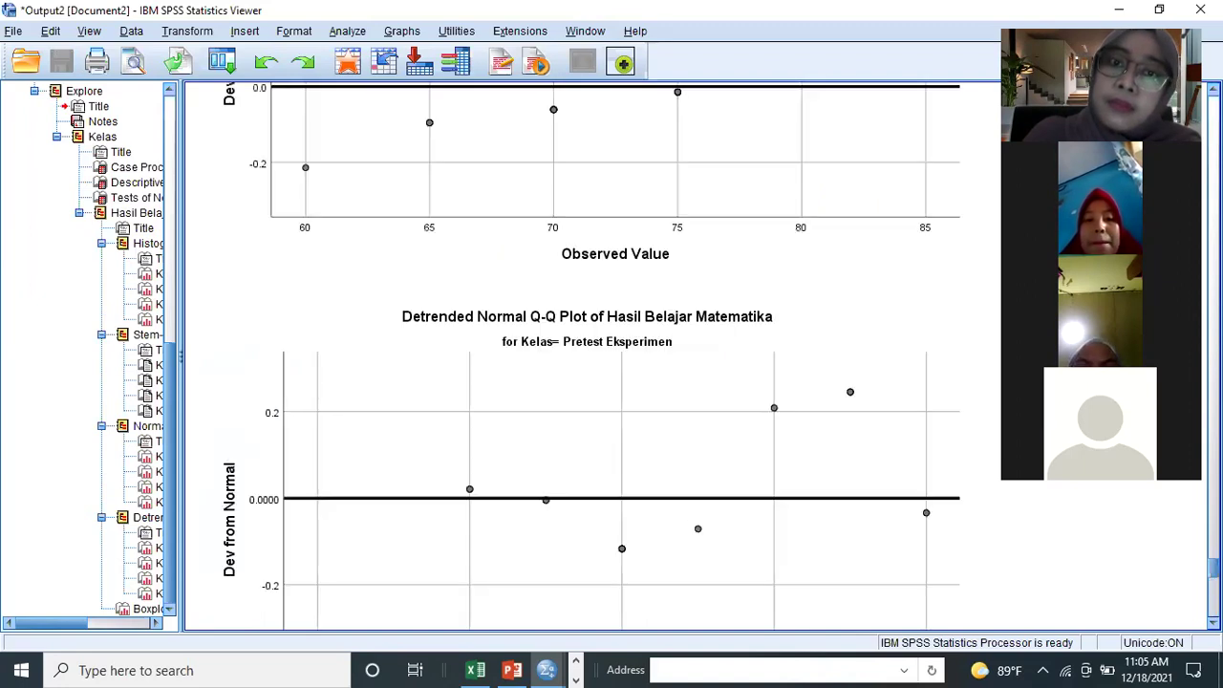
pyautogui.scroll(10, 612, 354)
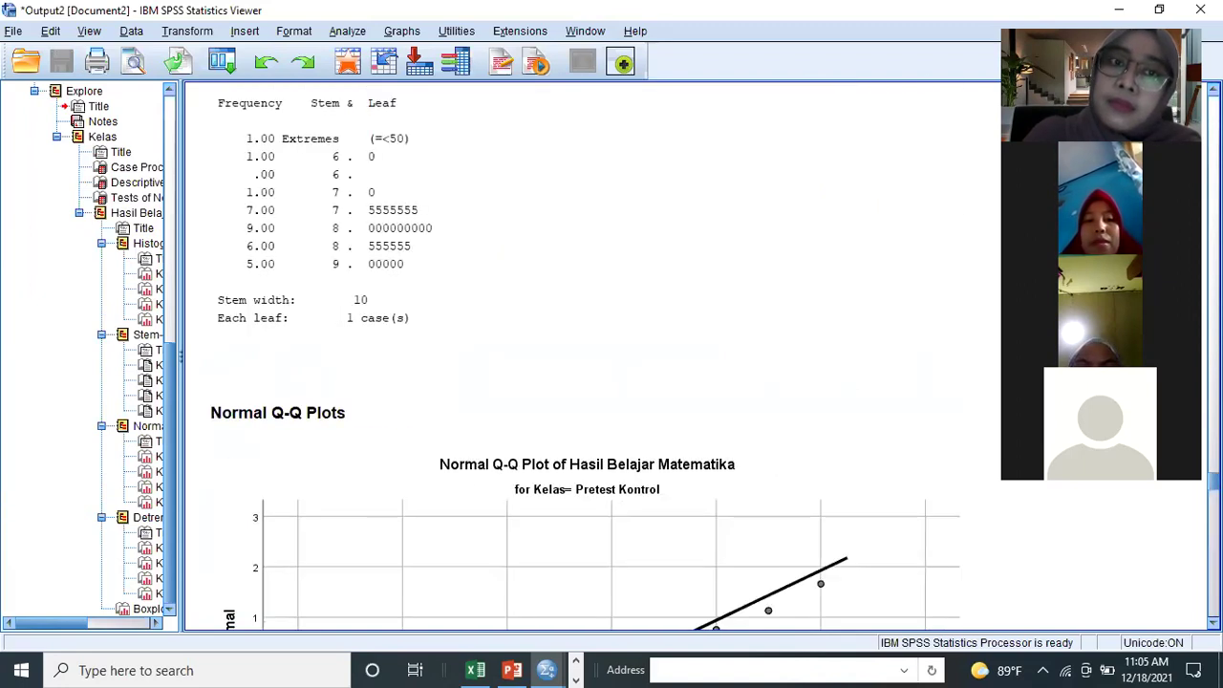
pyautogui.scroll(15, 611, 353)
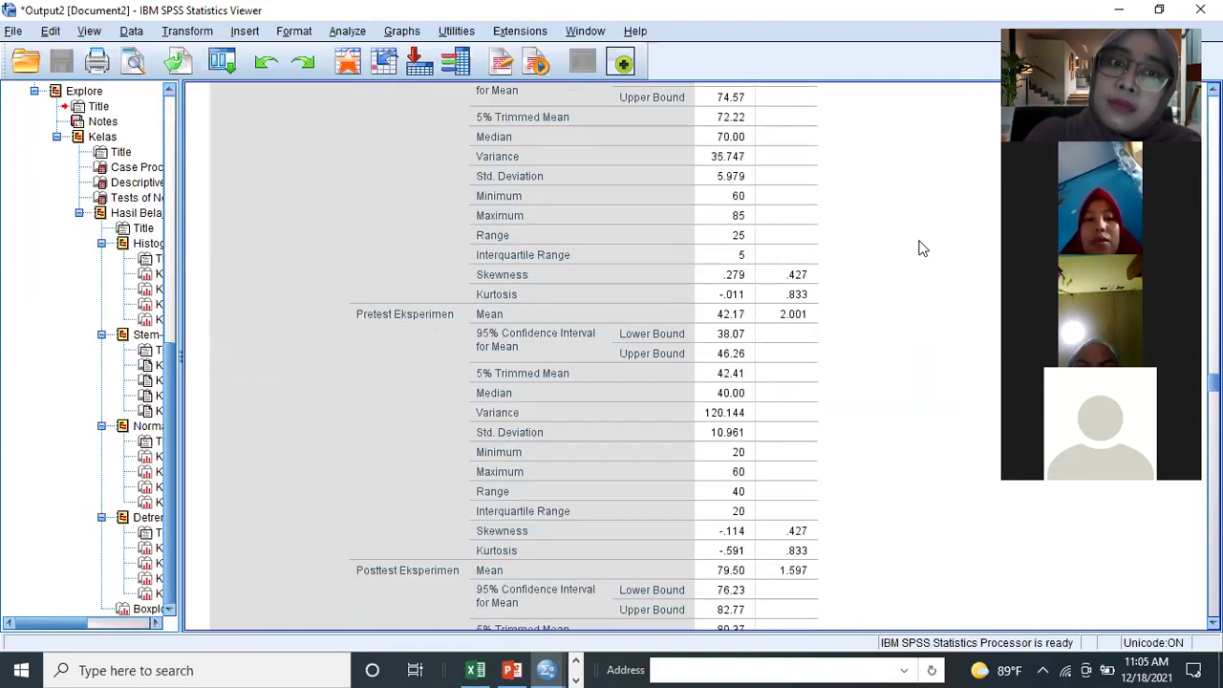
pyautogui.scroll(6, 922, 248)
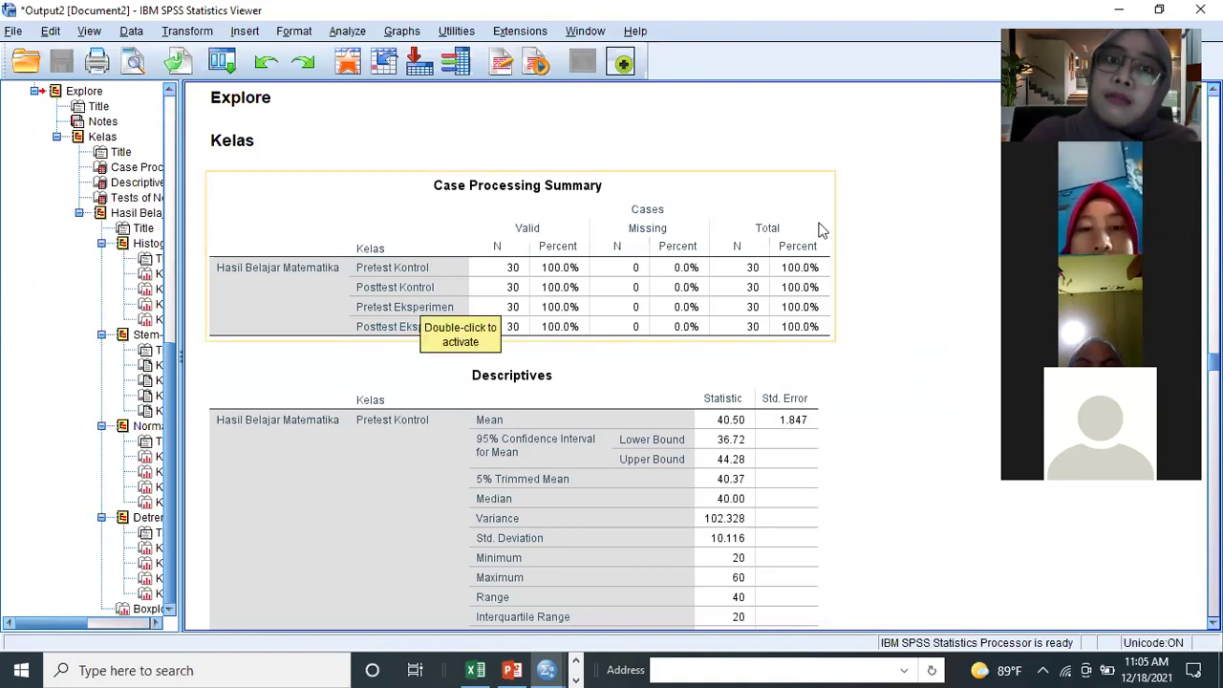
pyautogui.scroll(-15, 819, 229)
pyautogui.scroll(10, 819, 229)
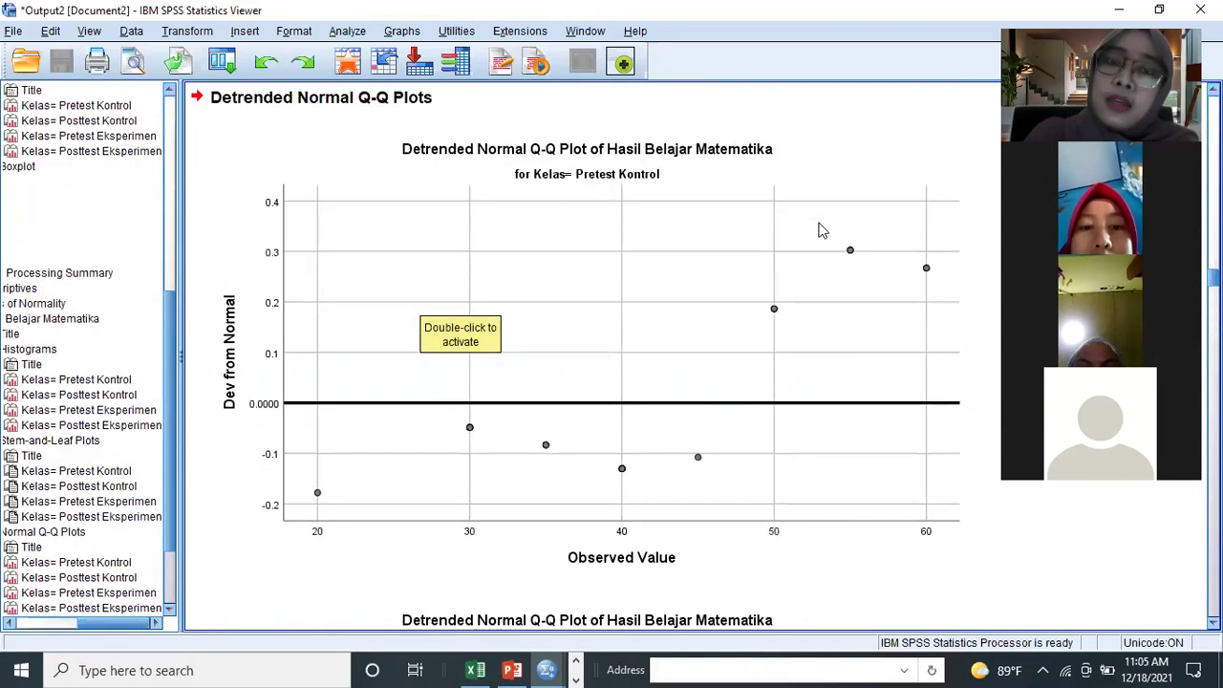
pyautogui.scroll(15, 818, 229)
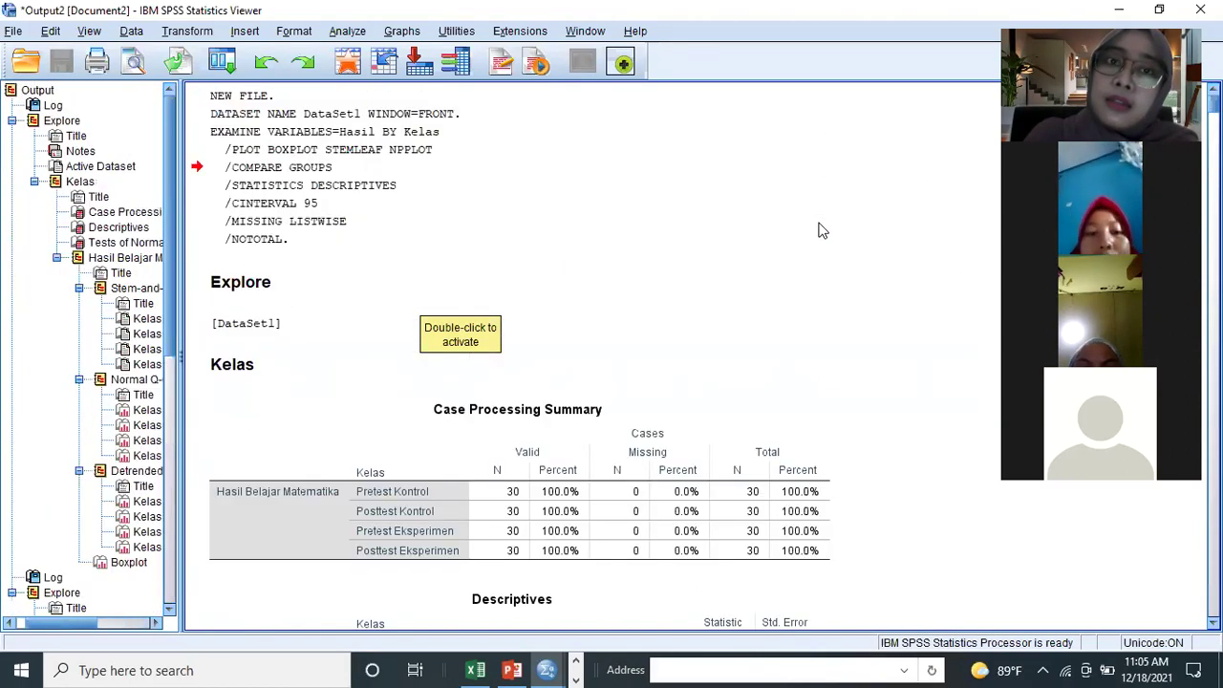
pyautogui.scroll(-15, 819, 230)
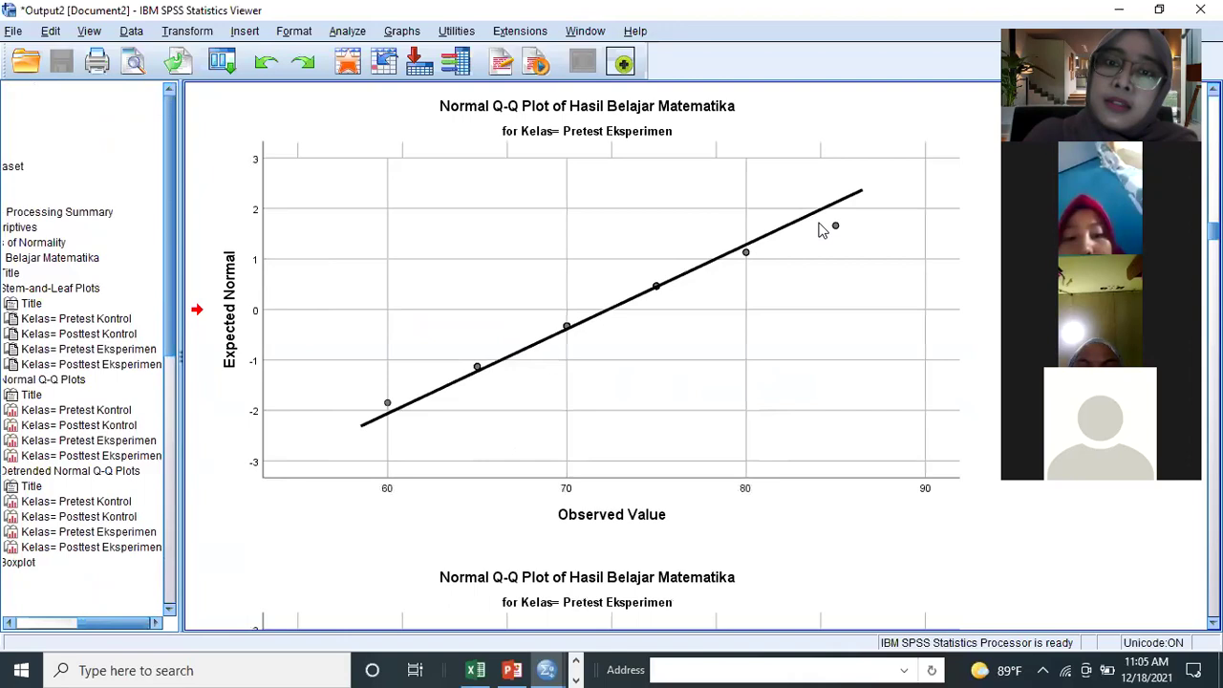
pyautogui.scroll(-5, 819, 230)
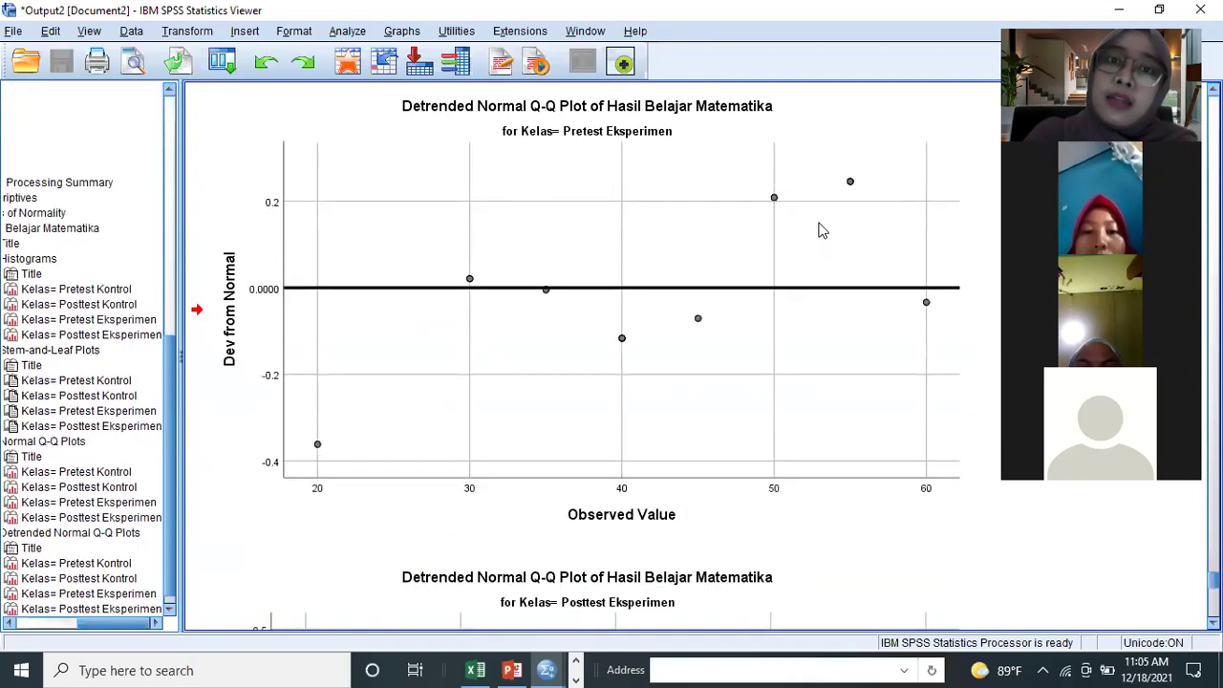
pyautogui.scroll(15, 819, 229)
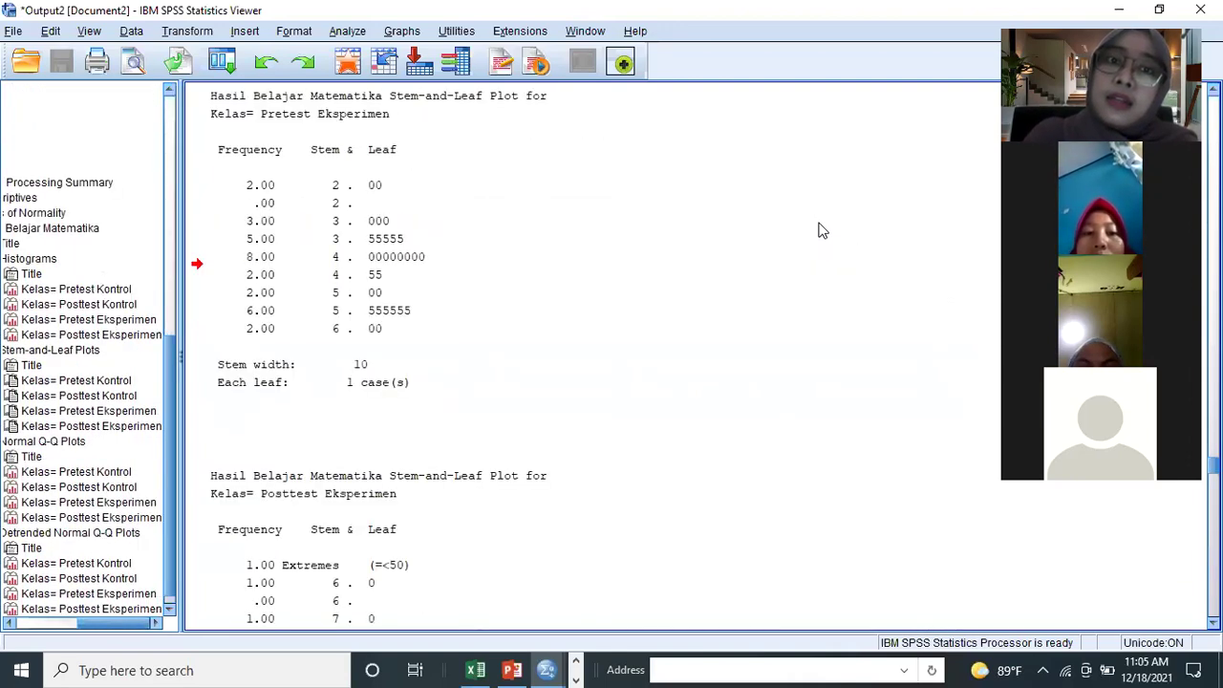
pyautogui.scroll(-10, 819, 229)
pyautogui.scroll(-5, 819, 230)
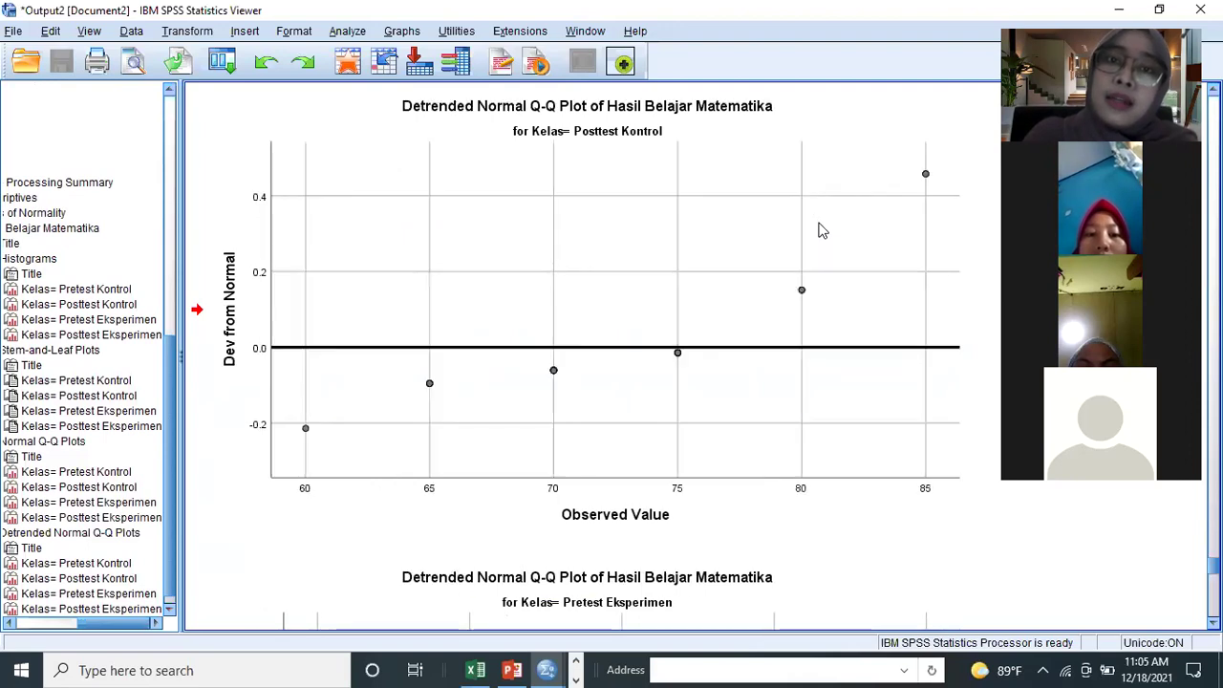
pyautogui.scroll(-6, 819, 229)
pyautogui.scroll(5, 819, 229)
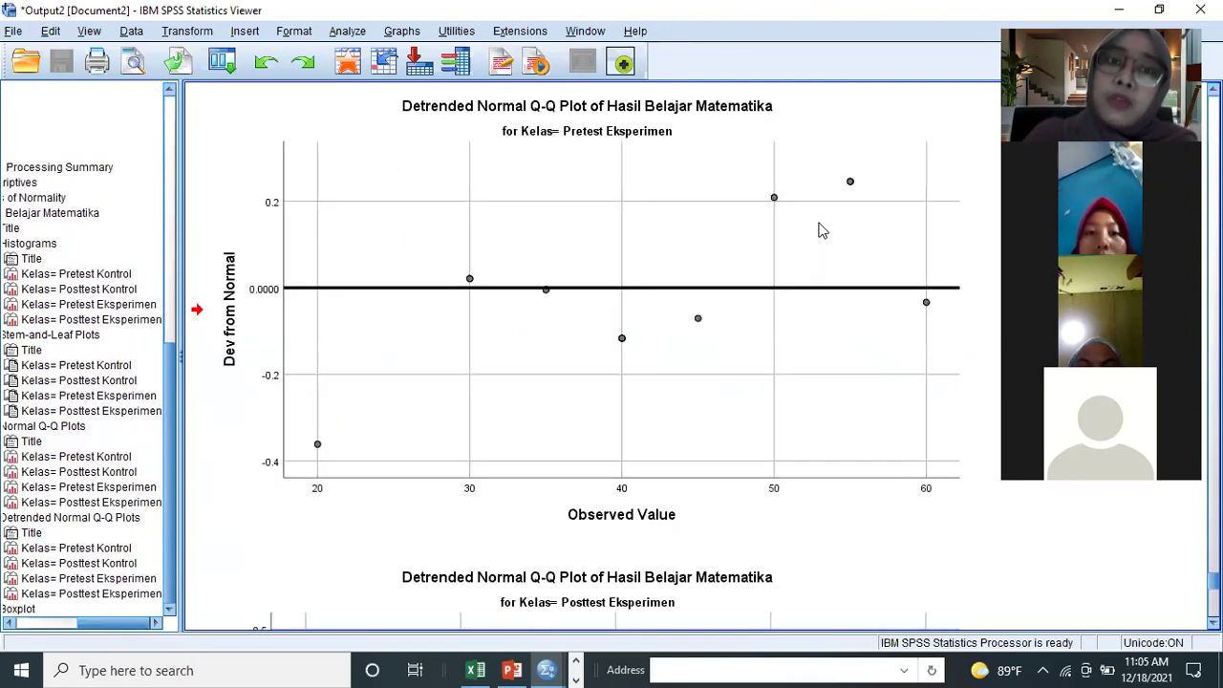
# - Return to the histograms in the Explore output and examine those for Pretest Kontrol and Posttest Kontrol
pyautogui.scroll(10, 819, 229)
pyautogui.scroll(8, 821, 229)
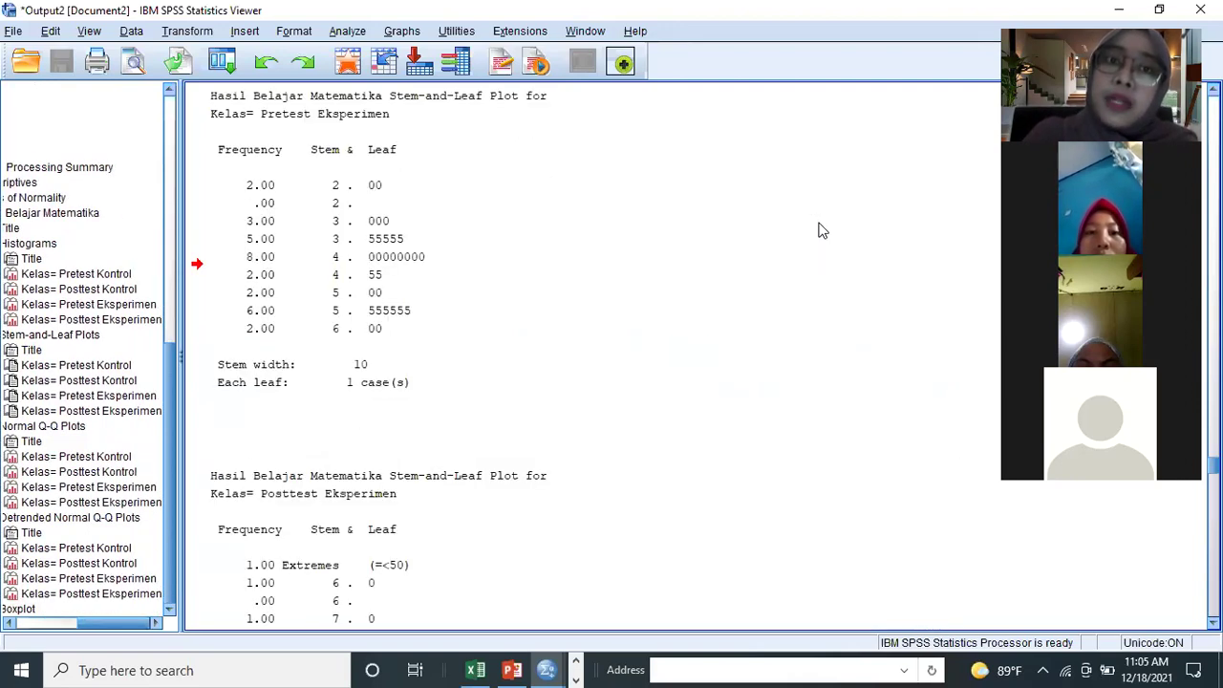
pyautogui.scroll(8, 819, 229)
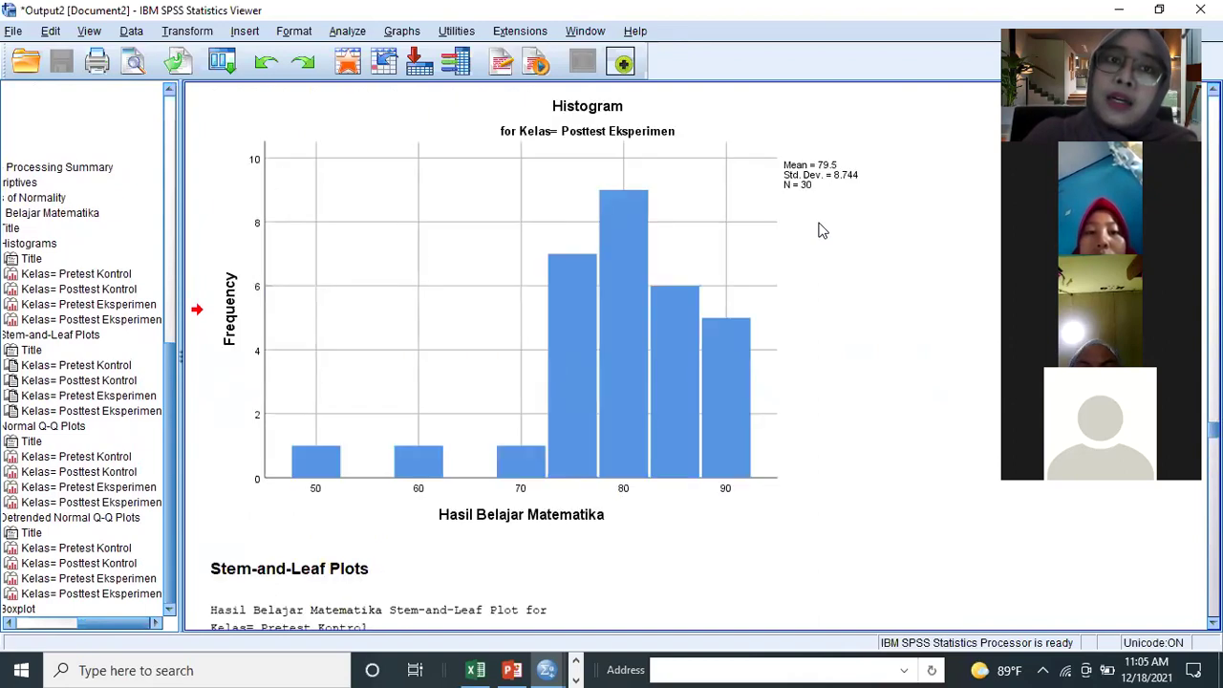
pyautogui.scroll(6, 819, 230)
pyautogui.scroll(5, 822, 230)
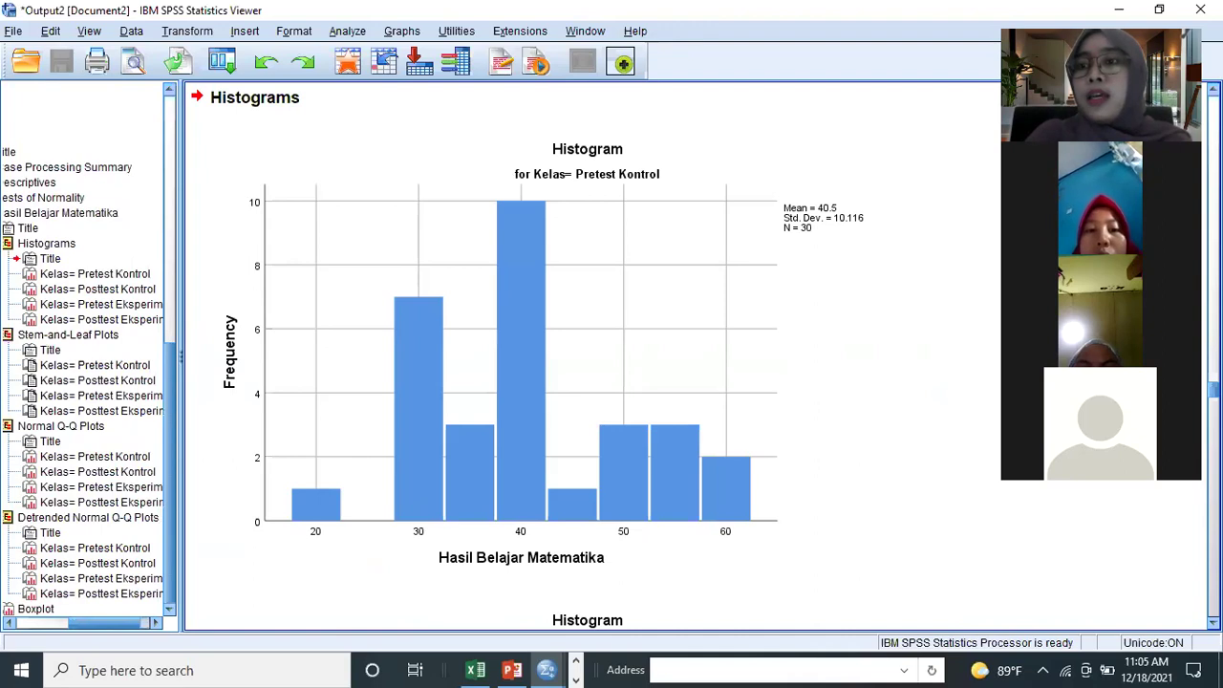
pyautogui.scroll(-2, 592, 353)
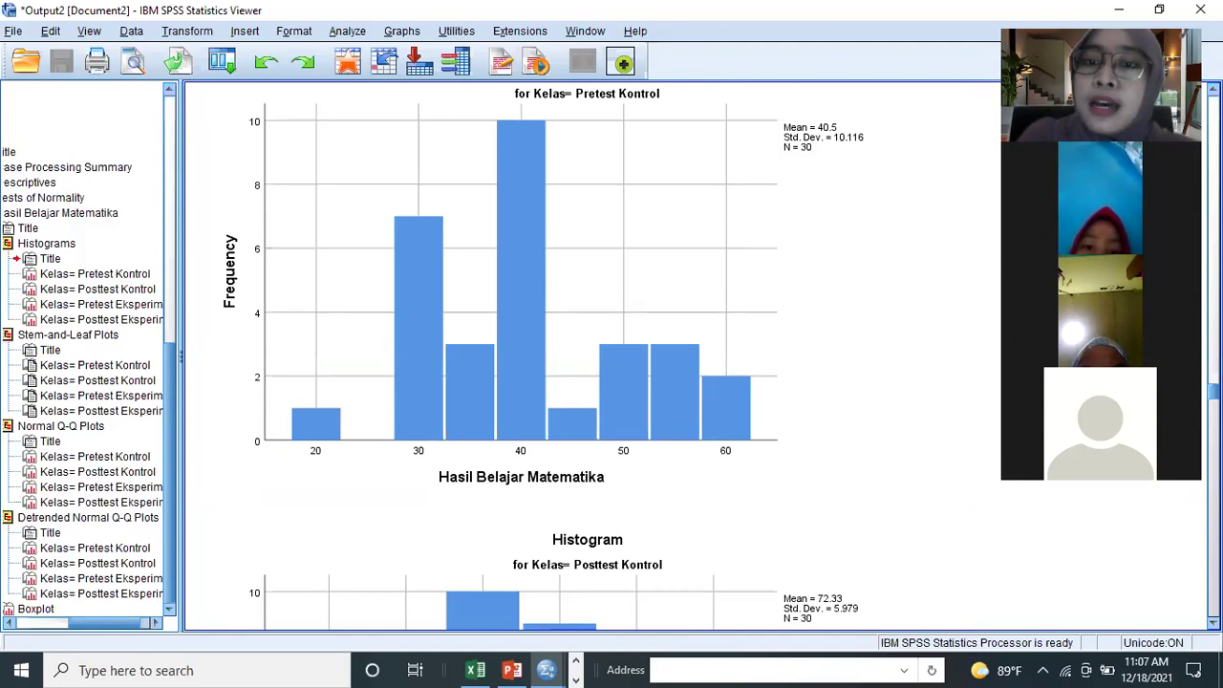
pyautogui.scroll(-3, 521, 353)
pyautogui.scroll(-1, 520, 353)
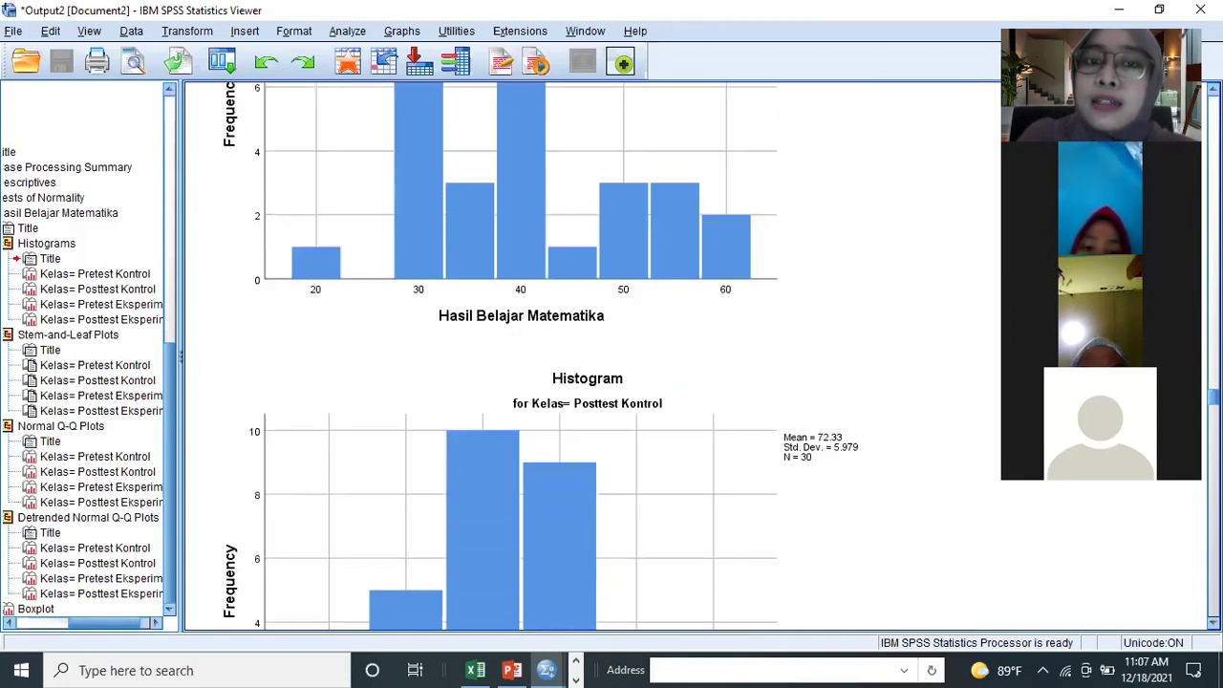
pyautogui.scroll(-2, 521, 354)
pyautogui.scroll(-1, 521, 353)
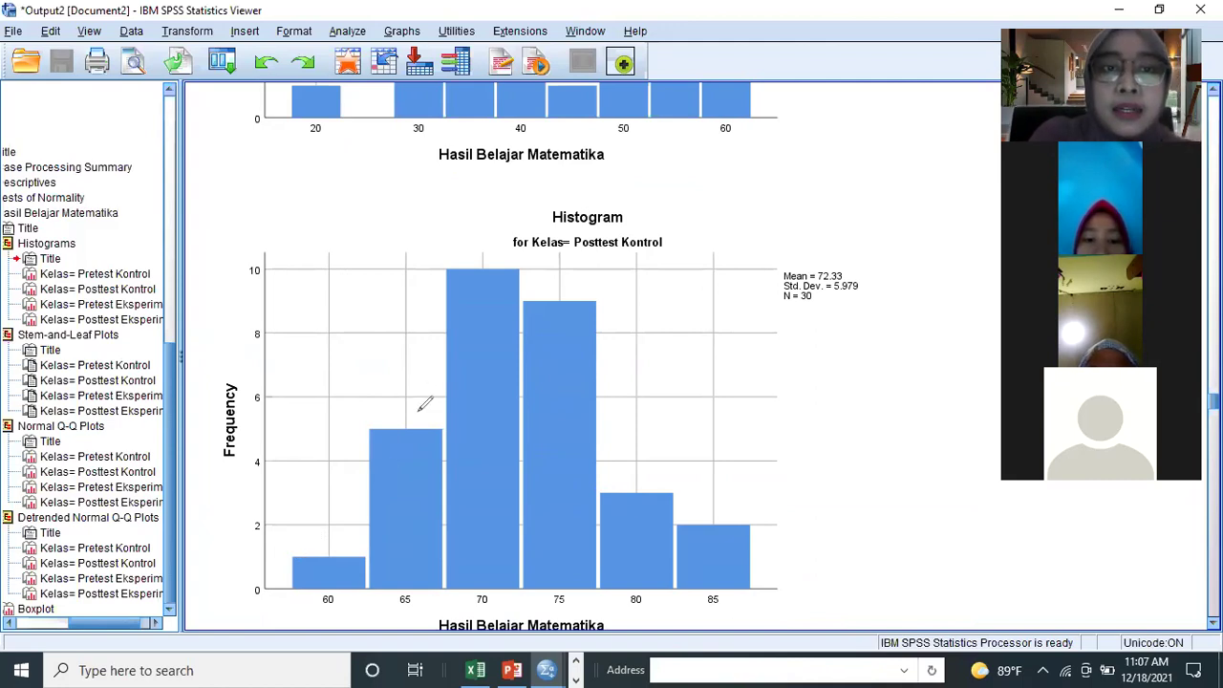
# - Mark the bar tops of the Posttest Kontrol histogram and trace a freehand red distribution curve from the 60 bar past the 85 bar
pyautogui.click(483, 272)
pyautogui.click(560, 302)
pyautogui.click(638, 494)
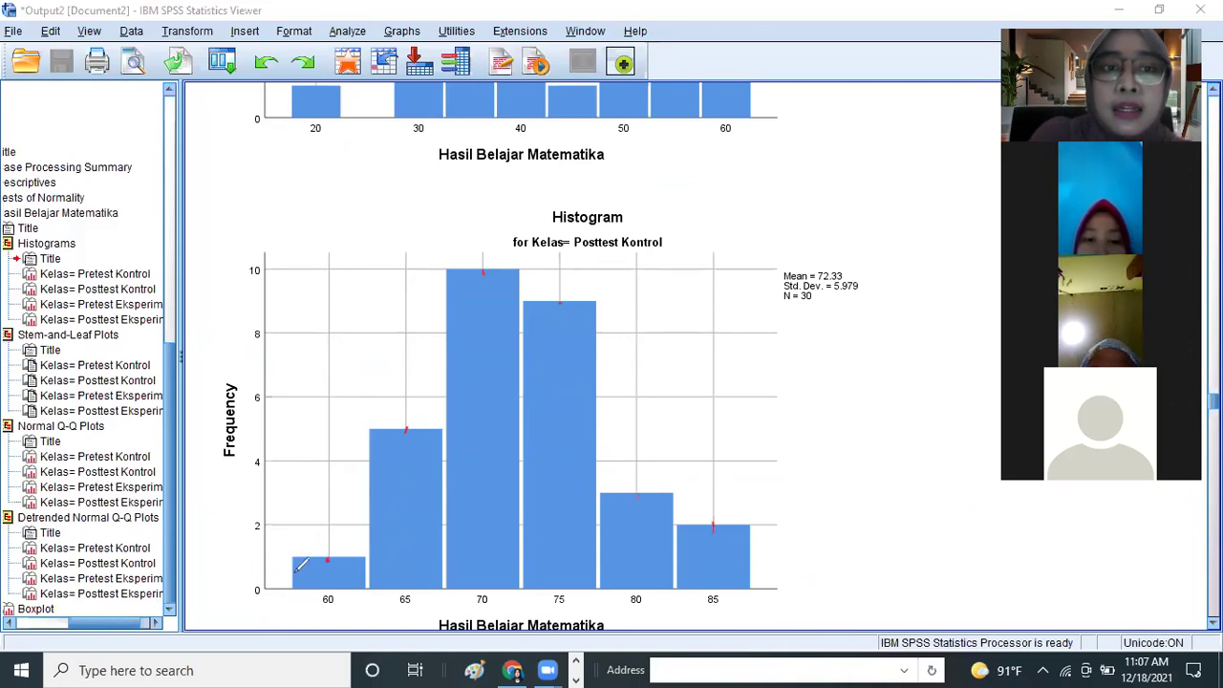
pyautogui.moveTo(266, 589); pyautogui.dragTo(328, 559)
pyautogui.moveTo(368, 492)
pyautogui.mouseDown()
pyautogui.moveTo(471, 284)
pyautogui.moveTo(532, 283)
pyautogui.moveTo(612, 358)
pyautogui.moveTo(607, 391)
pyautogui.mouseUp()
pyautogui.moveTo(633, 442)
pyautogui.mouseDown()
pyautogui.moveTo(643, 494)
pyautogui.moveTo(729, 533)
pyautogui.mouseUp()
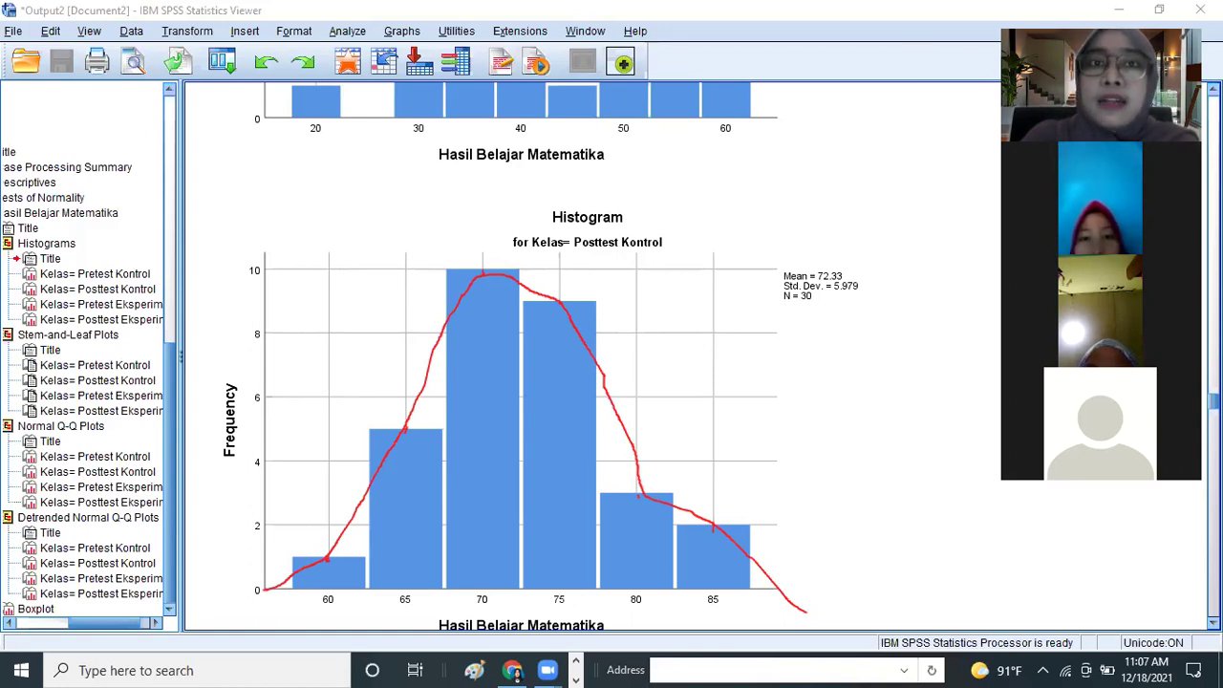
# - Look back at the Pretest Kontrol histogram and select the Posttest Kontrol histogram in the output
pyautogui.scroll(3, 520, 353)
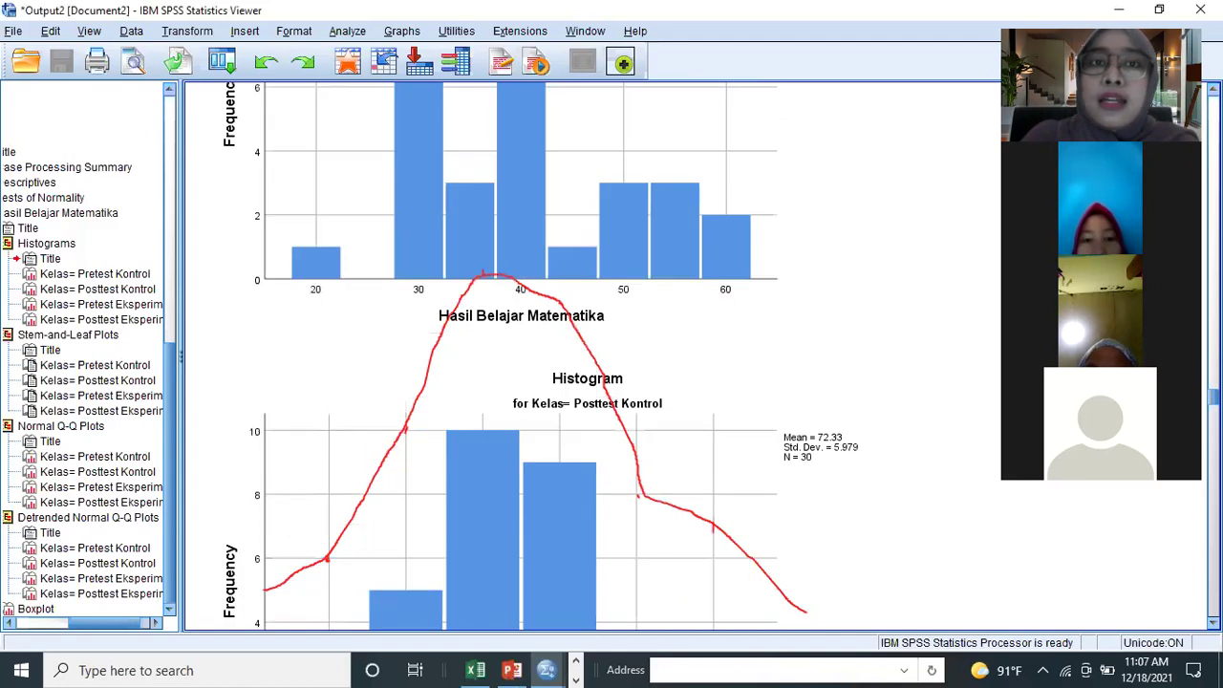
pyautogui.scroll(1, 521, 354)
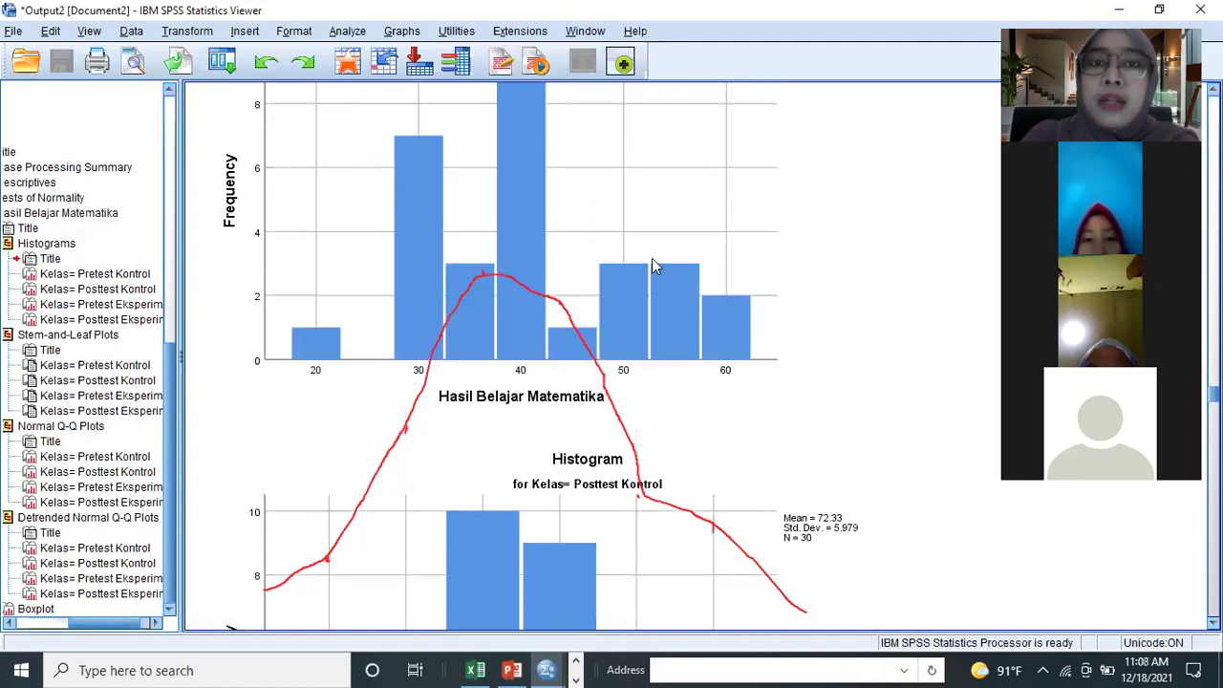
pyautogui.click(521, 406)
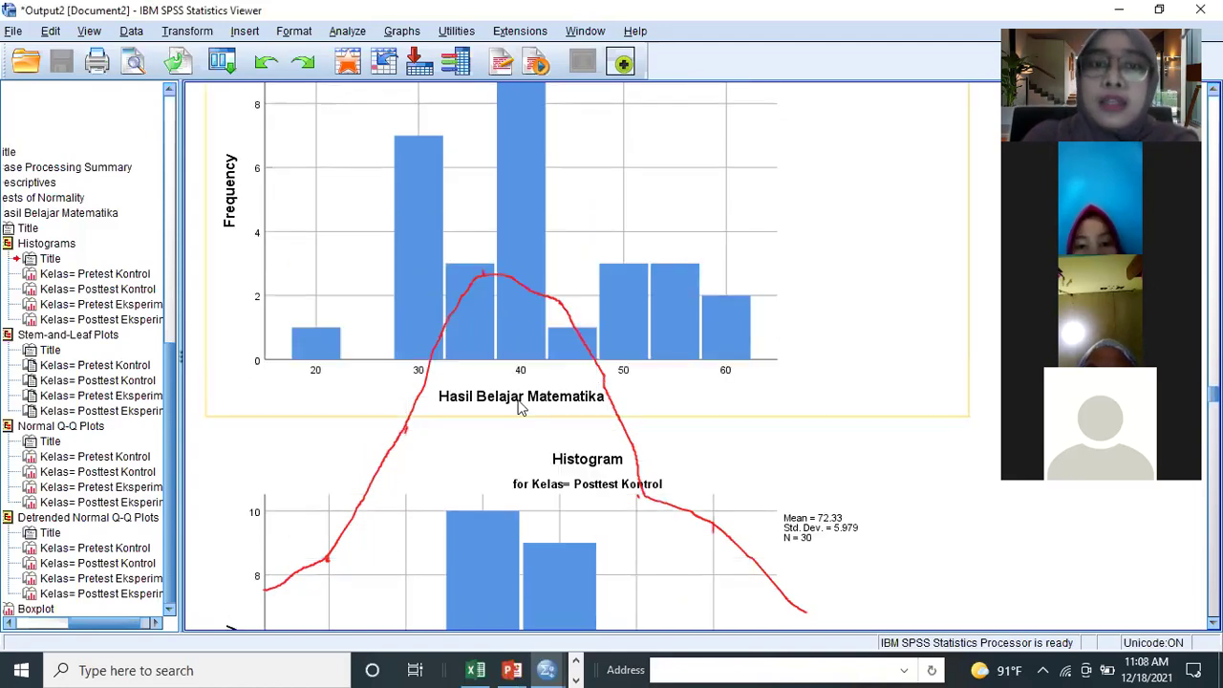
pyautogui.press('Down')
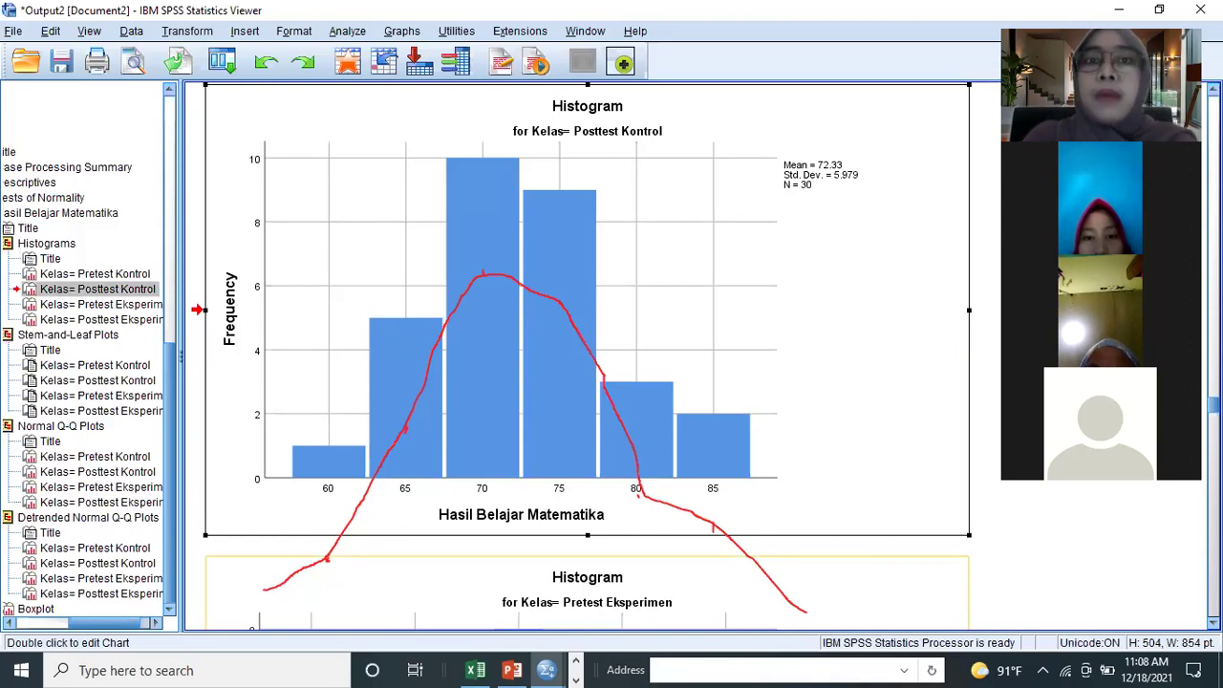
# - Examine the Pretest and Posttest Eksperimen histograms, followed by the stem-and-leaf, normal Q-Q and detrended Q-Q plots
pyautogui.scroll(-5, 700, 262)
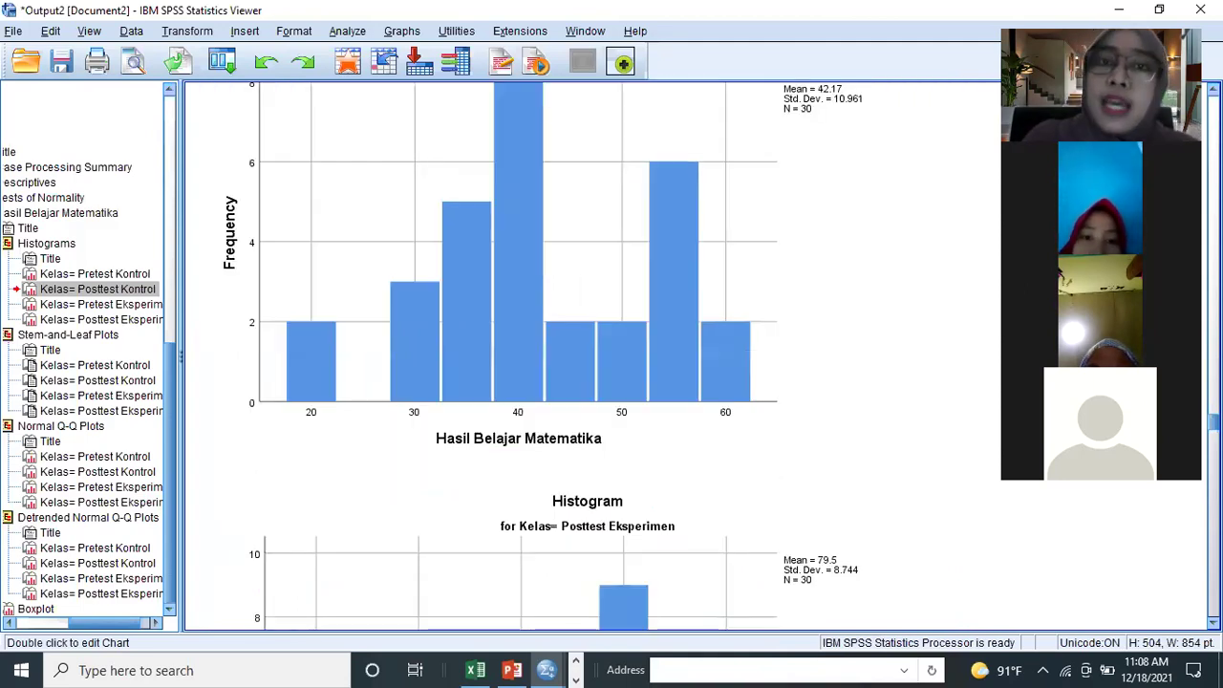
pyautogui.scroll(-5, 697, 353)
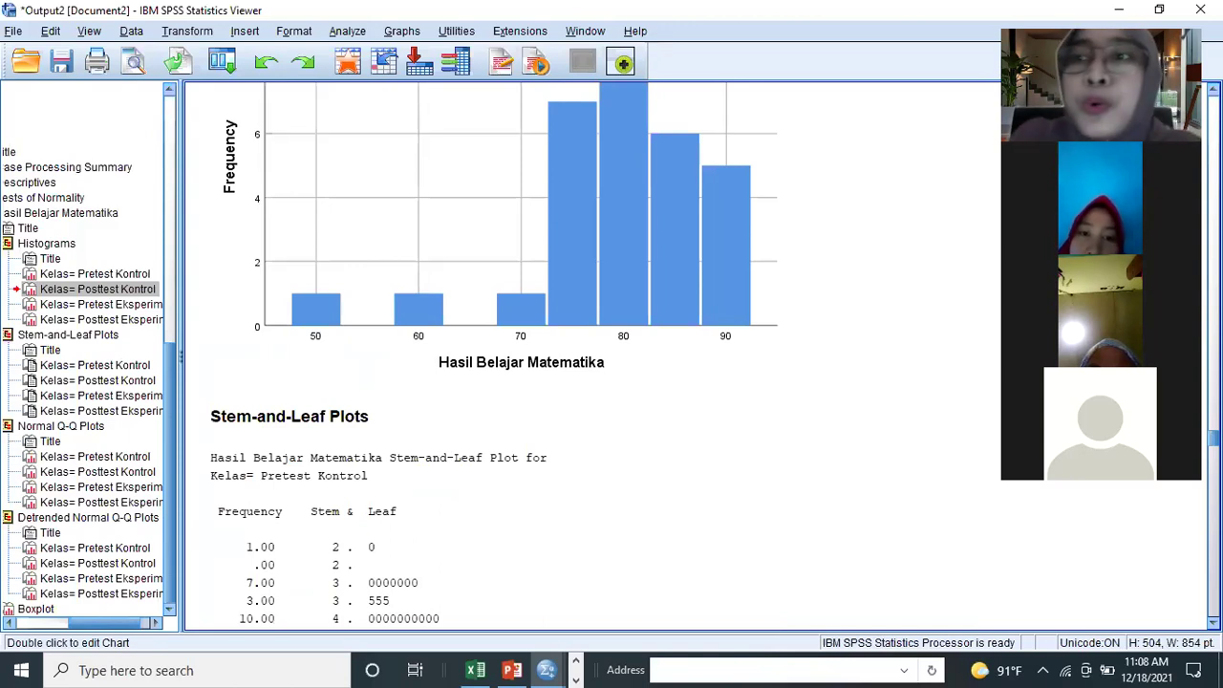
pyautogui.scroll(2, 593, 353)
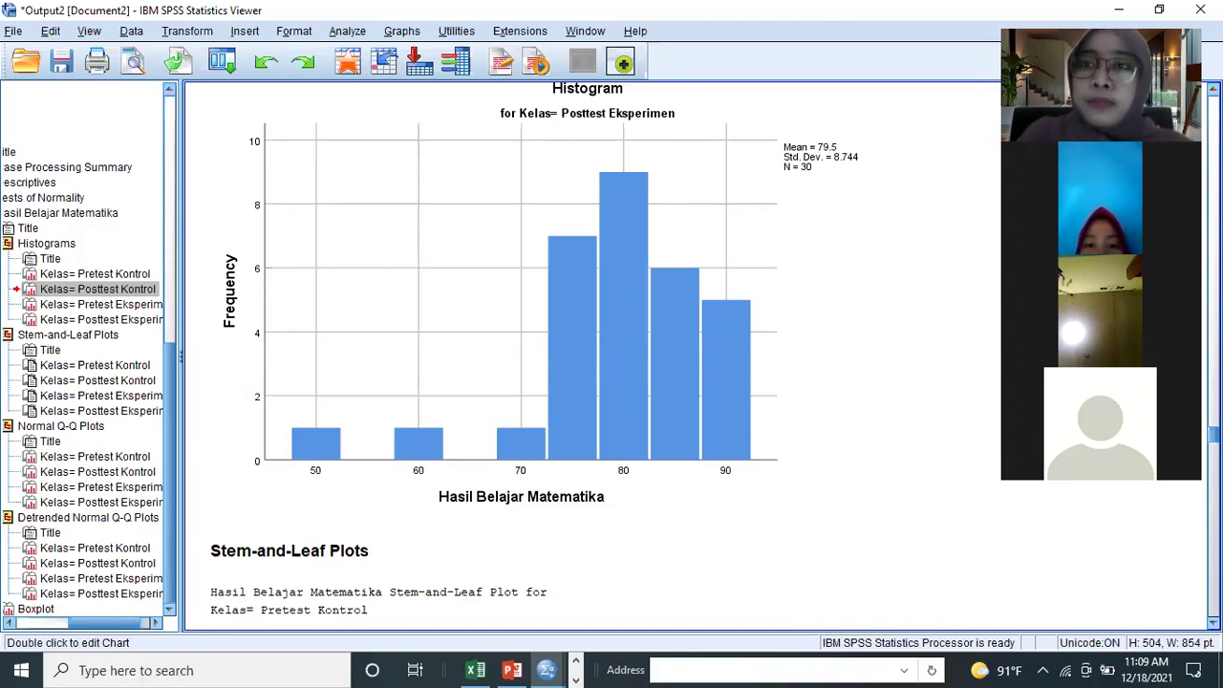
pyautogui.scroll(-10, 592, 353)
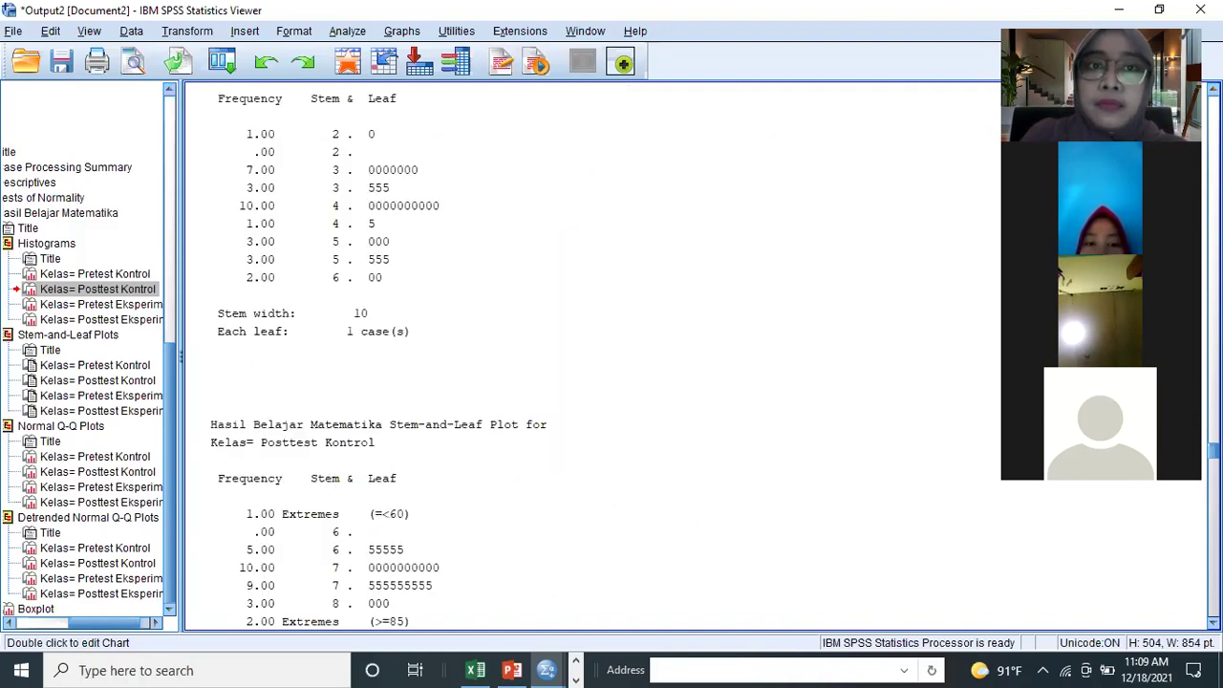
pyautogui.scroll(-10, 592, 353)
pyautogui.scroll(-8, 592, 353)
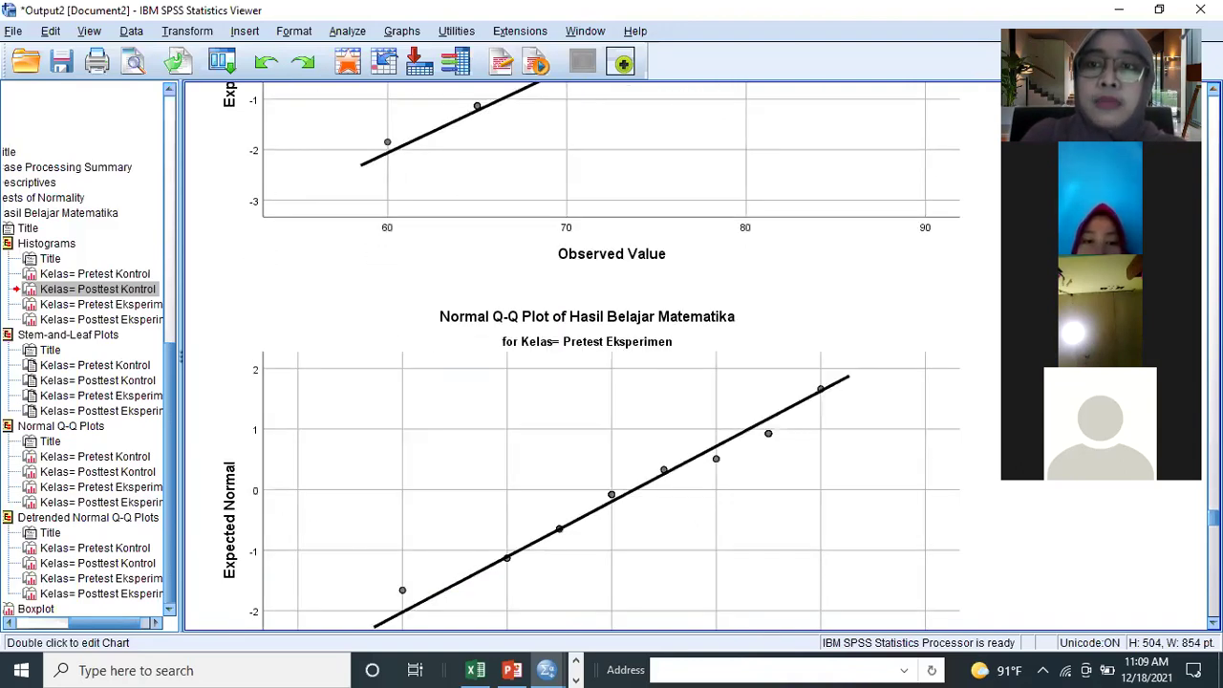
pyautogui.scroll(-15, 573, 497)
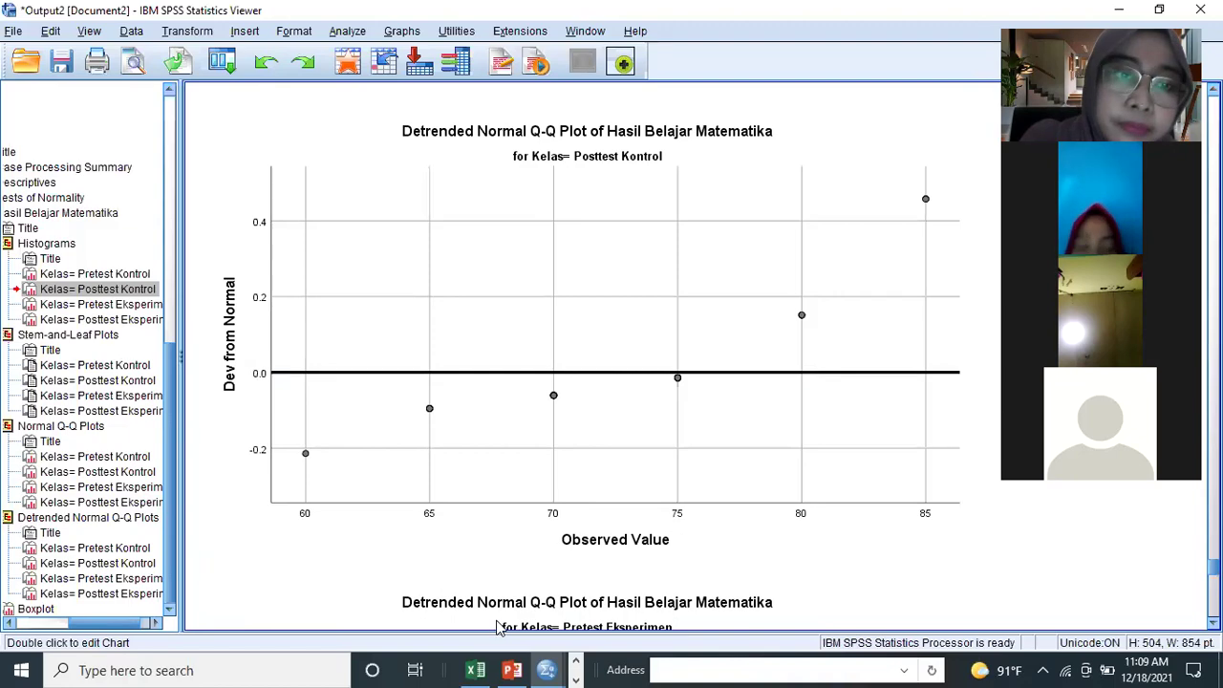